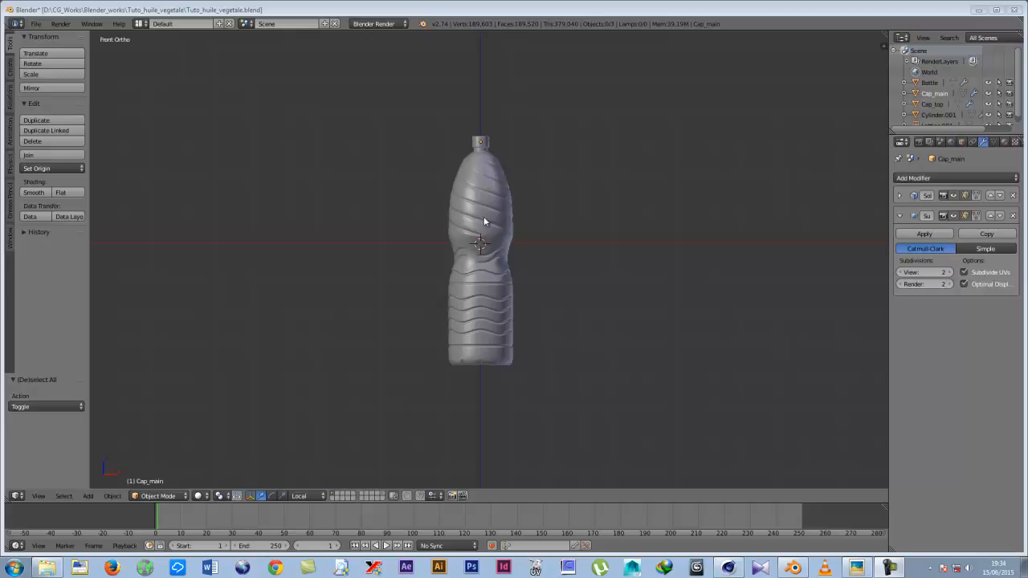
# Set the scene units to Metric with a unit scale of 0.1.
pyautogui.click(940, 142)
pyautogui.click(930, 142)
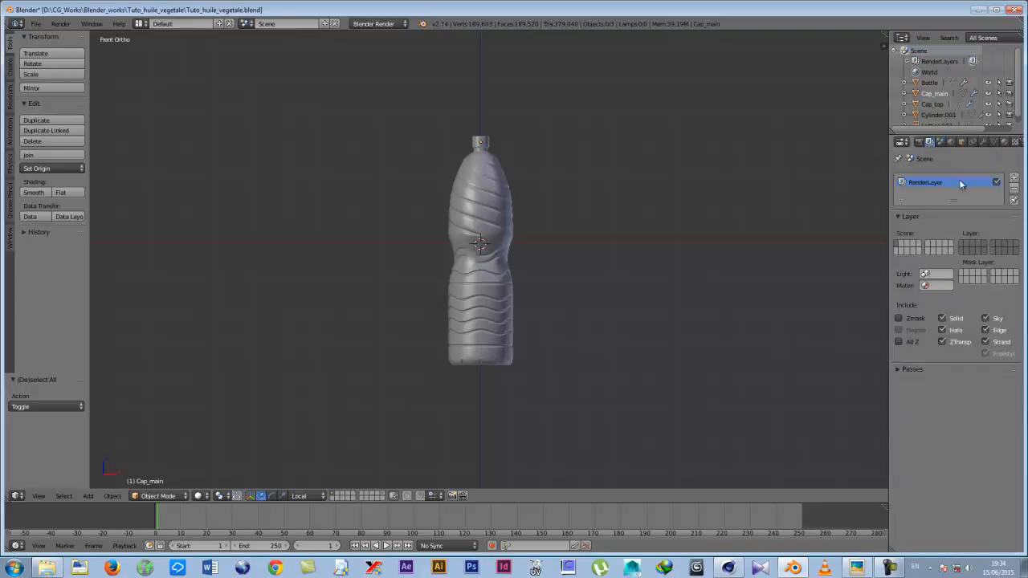
pyautogui.click(939, 142)
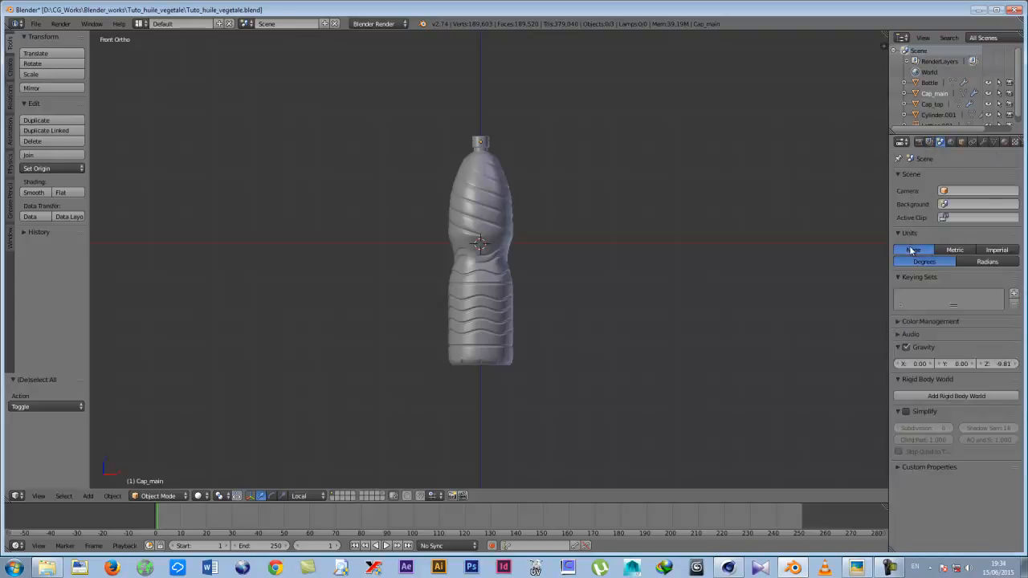
pyautogui.click(954, 251)
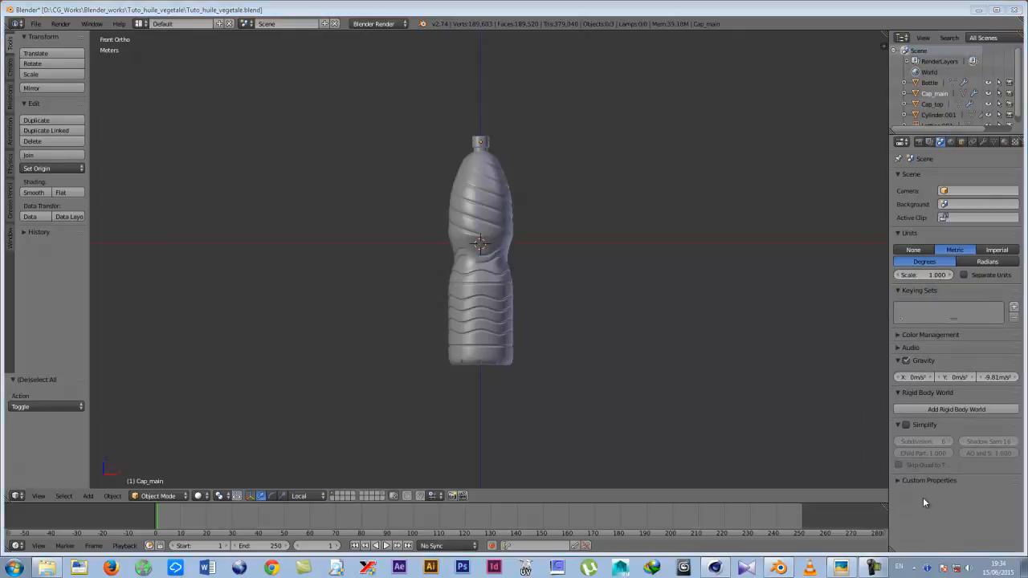
pyautogui.click(929, 275)
pyautogui.write('.1')
pyautogui.press('Return')
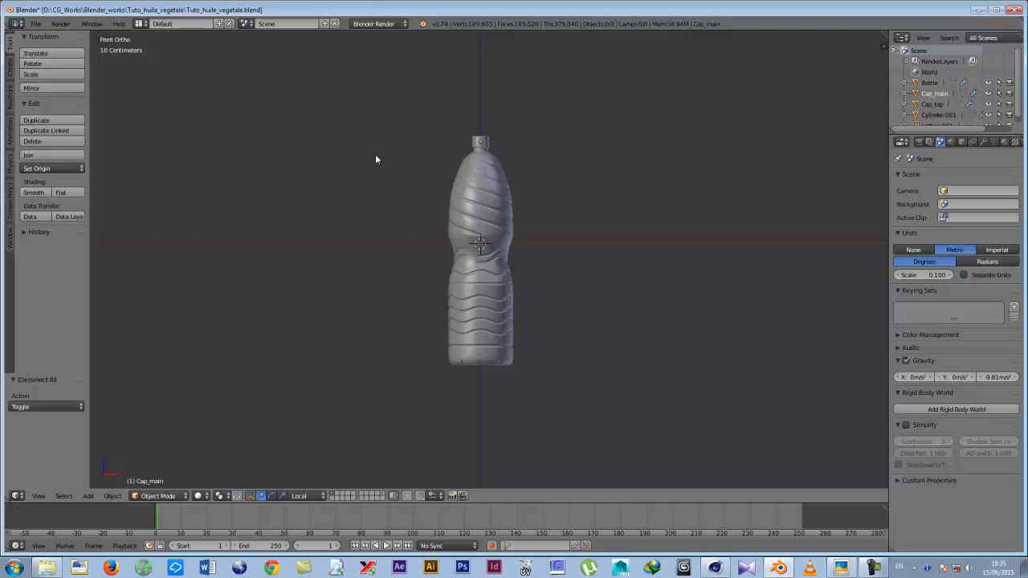
# Add a mesh cylinder at the 3D cursor with a radius of 8 cm.
pyautogui.hotkey('shift', 'a')
pyautogui.moveTo(487, 191)
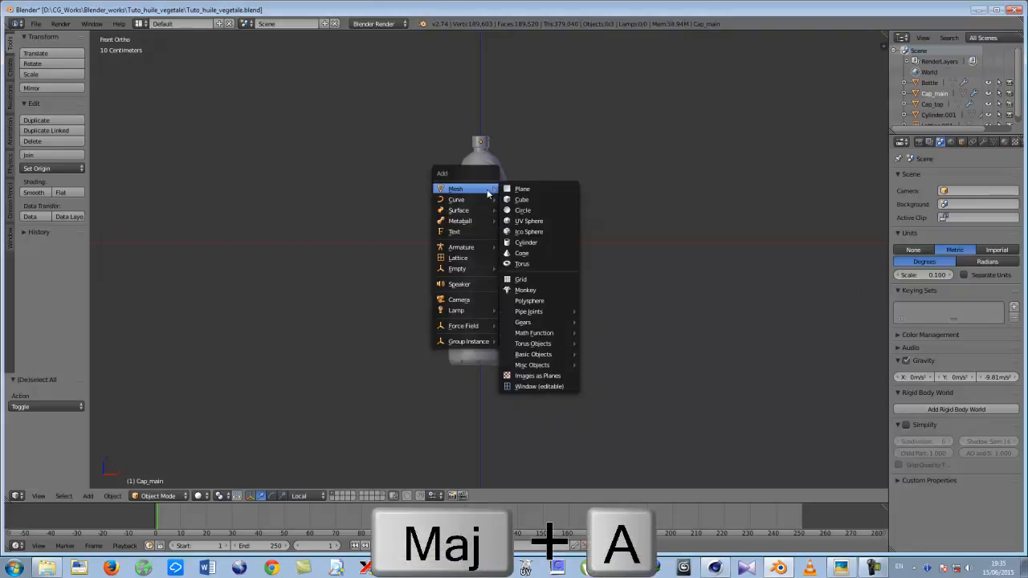
pyautogui.click(516, 243)
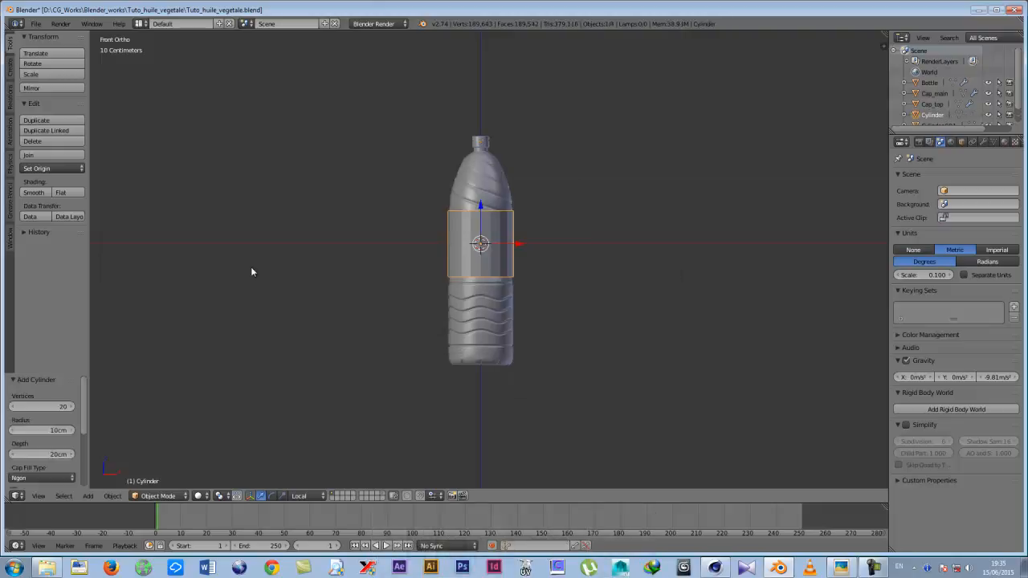
pyautogui.scroll(-2, 84, 388)
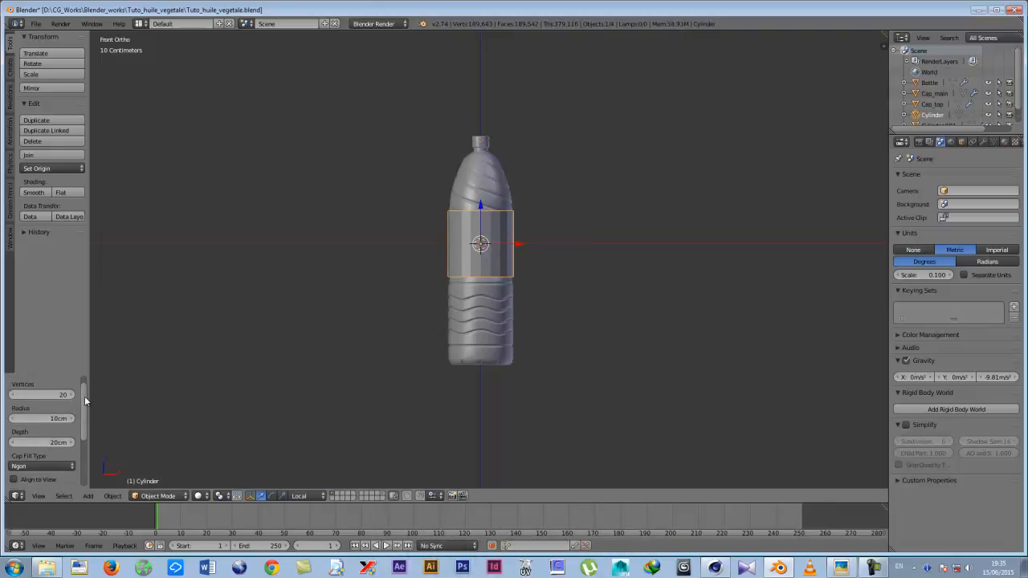
pyautogui.scroll(2, 84, 394)
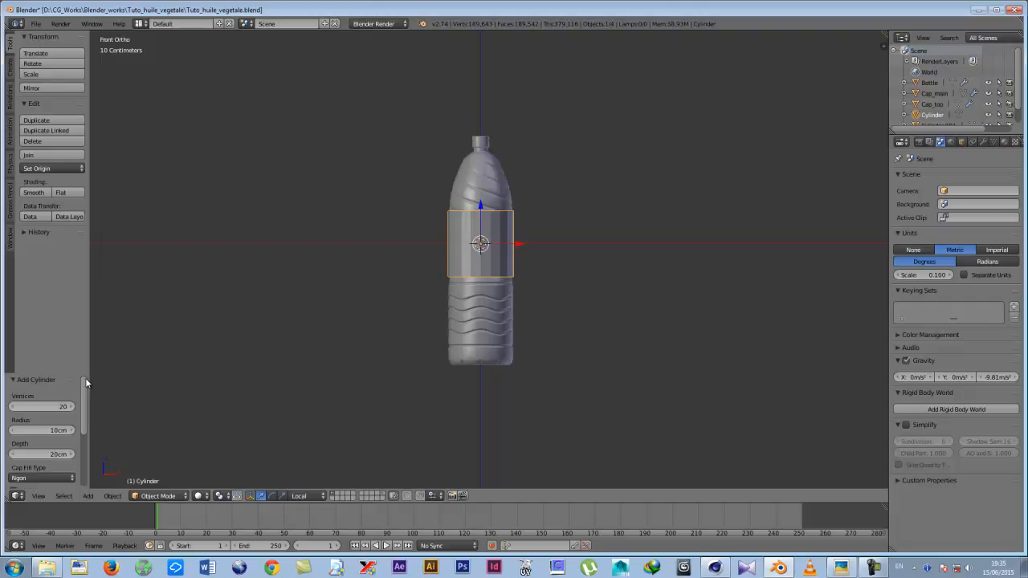
pyautogui.click(73, 430)
pyautogui.write('8cm')
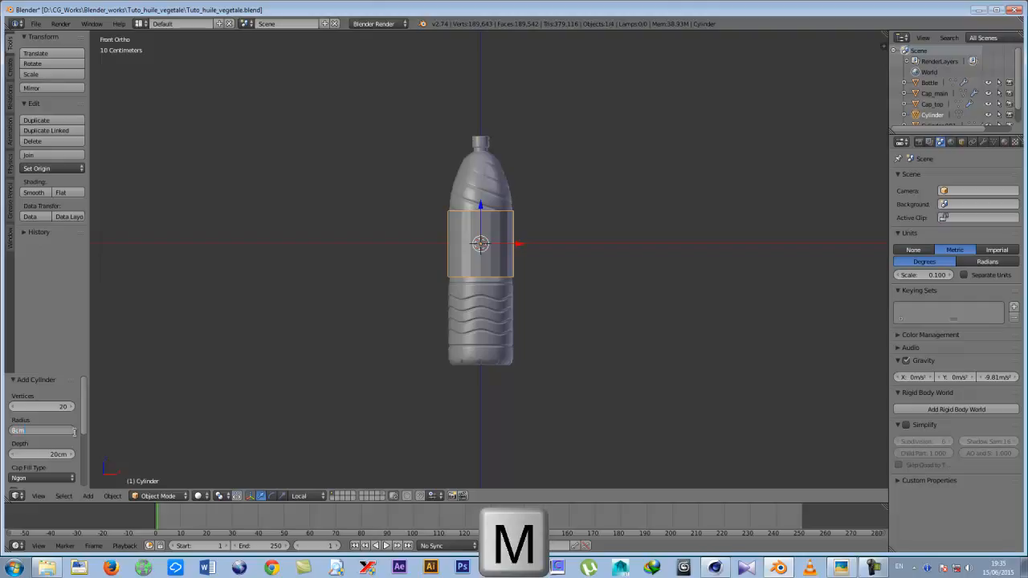
pyautogui.press('Return')
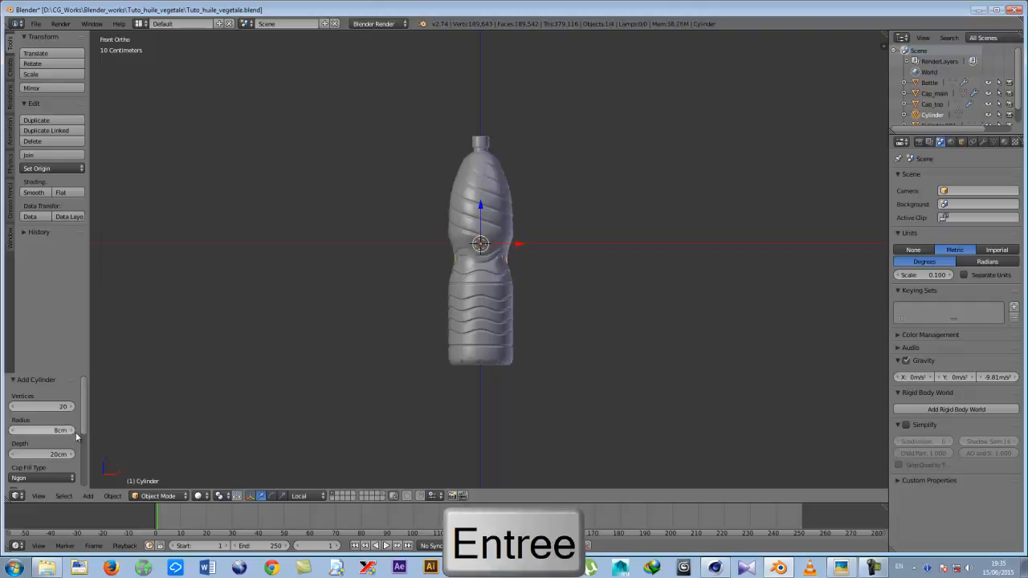
# Set the new cylinder's depth to 27.5 cm and move it about -26.9 cm along X, beside the bottle.
pyautogui.scroll(-1, 87, 418)
pyautogui.scroll(-1, 87, 424)
pyautogui.click(54, 421)
pyautogui.write('27.5cm')
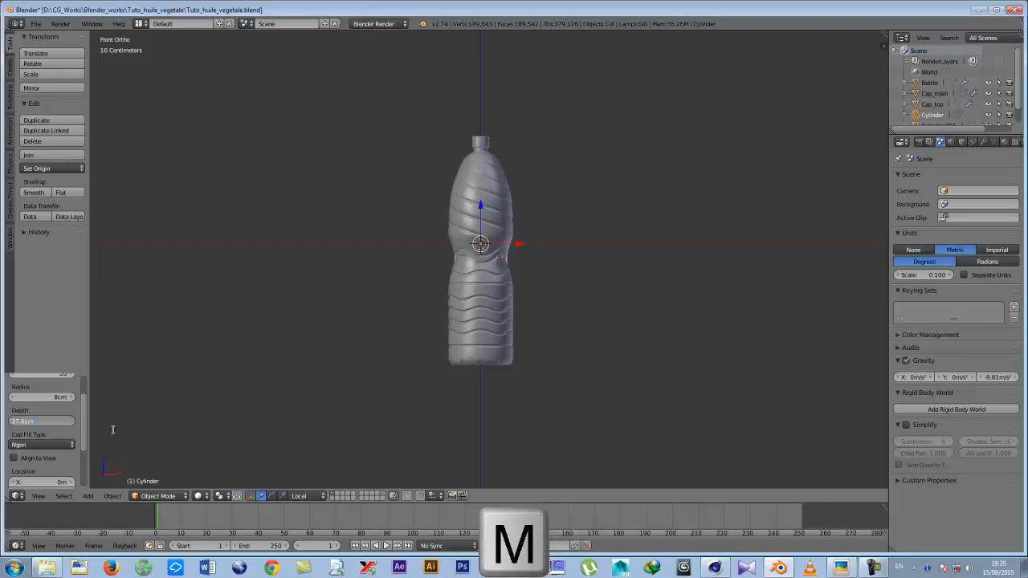
pyautogui.press('Return')
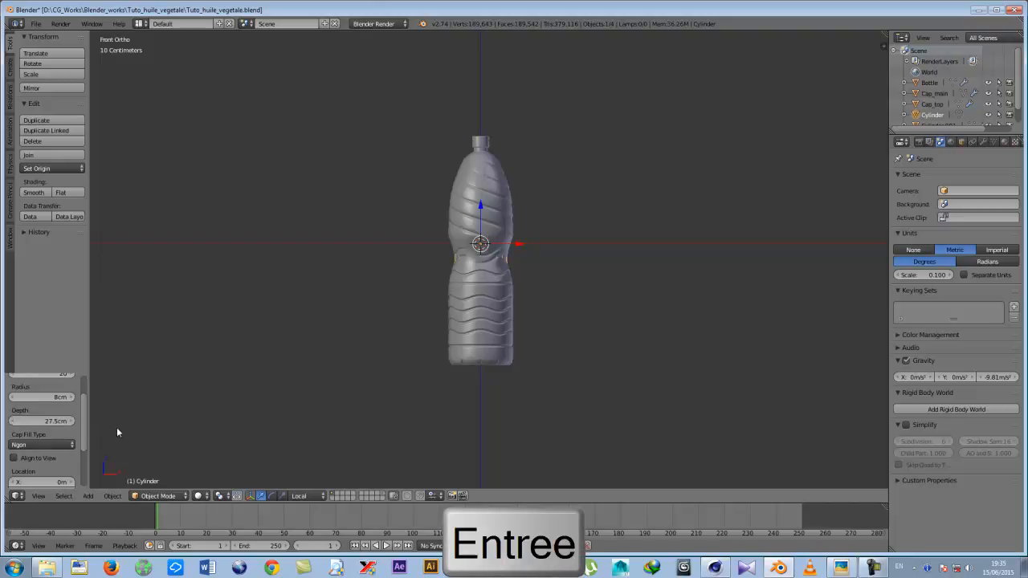
pyautogui.moveTo(519, 244); pyautogui.dragTo(429, 244)
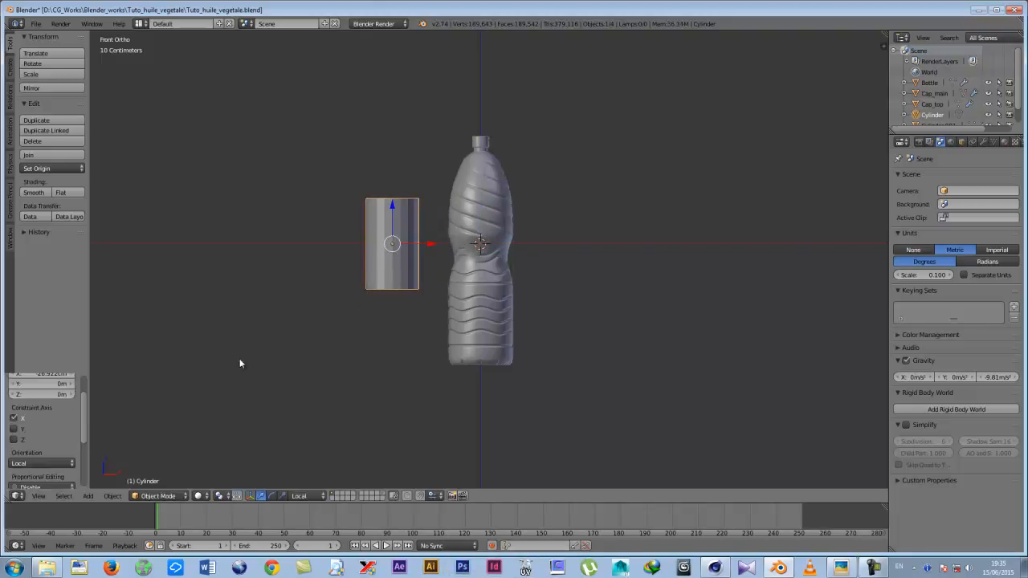
pyautogui.moveTo(84, 399); pyautogui.dragTo(96, 371)
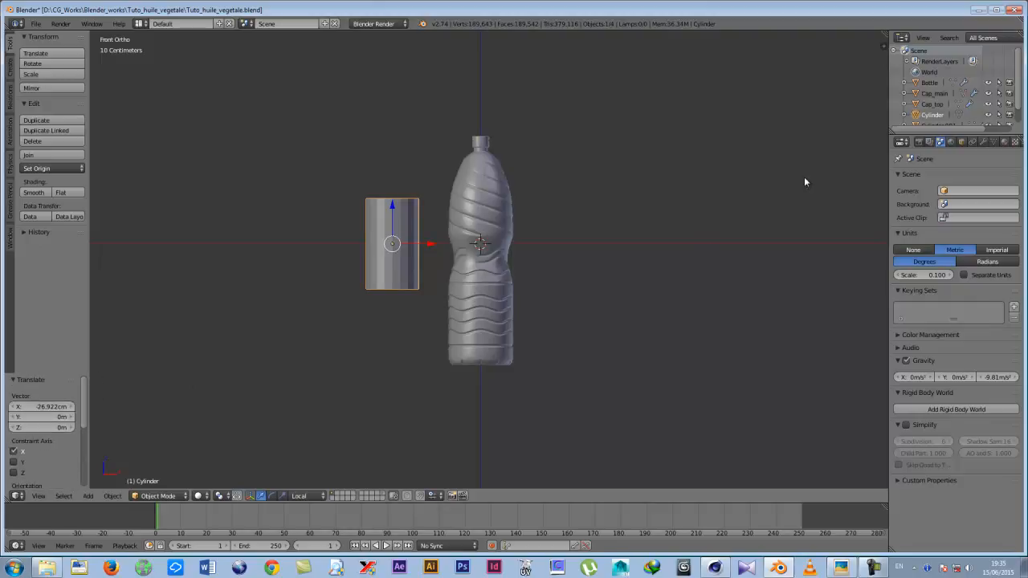
# Set the cylinder's X and Y dimensions to 8 cm each.
pyautogui.press('n')
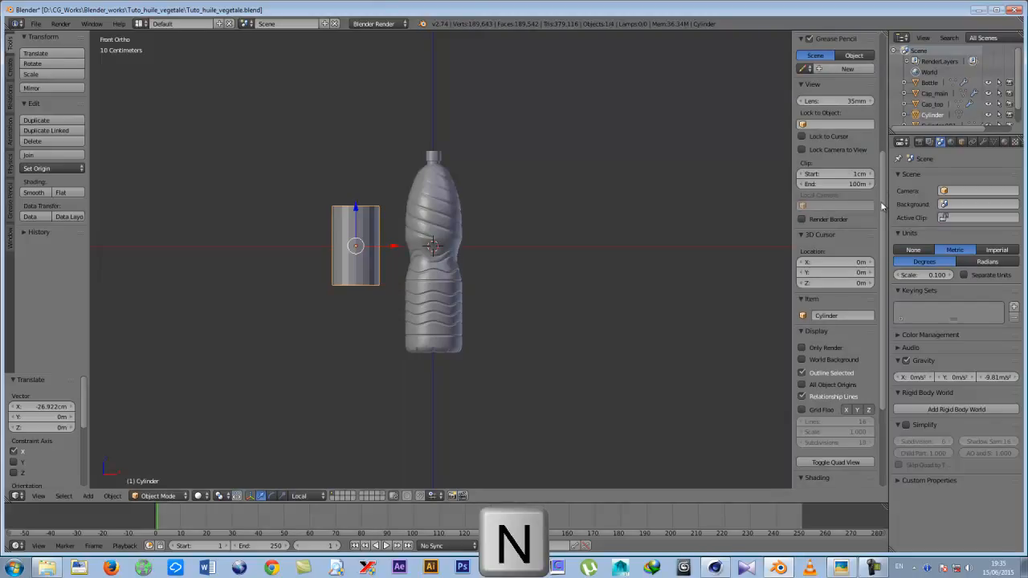
pyautogui.scroll(6, 882, 188)
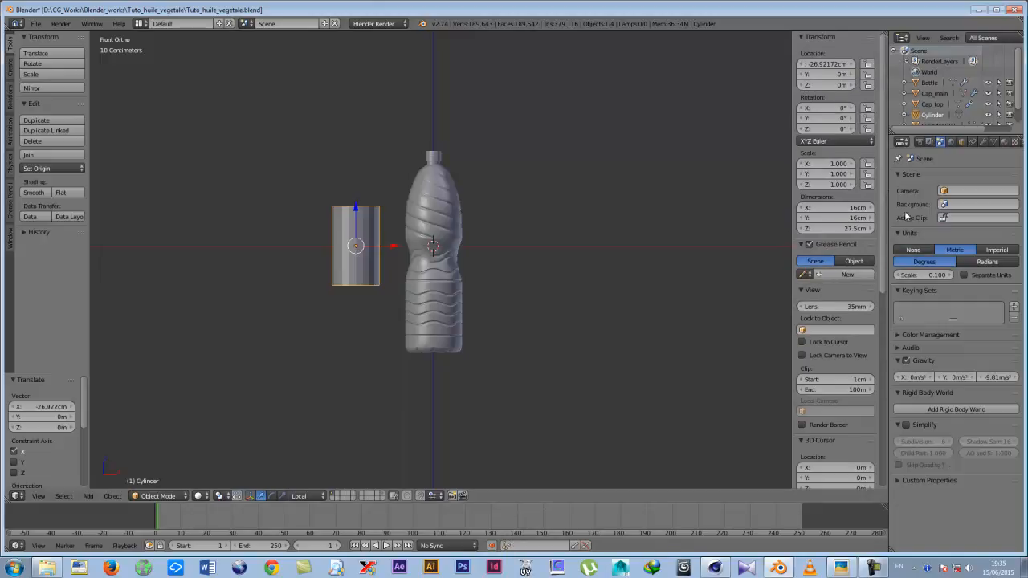
pyautogui.click(856, 210)
pyautogui.write('8cm')
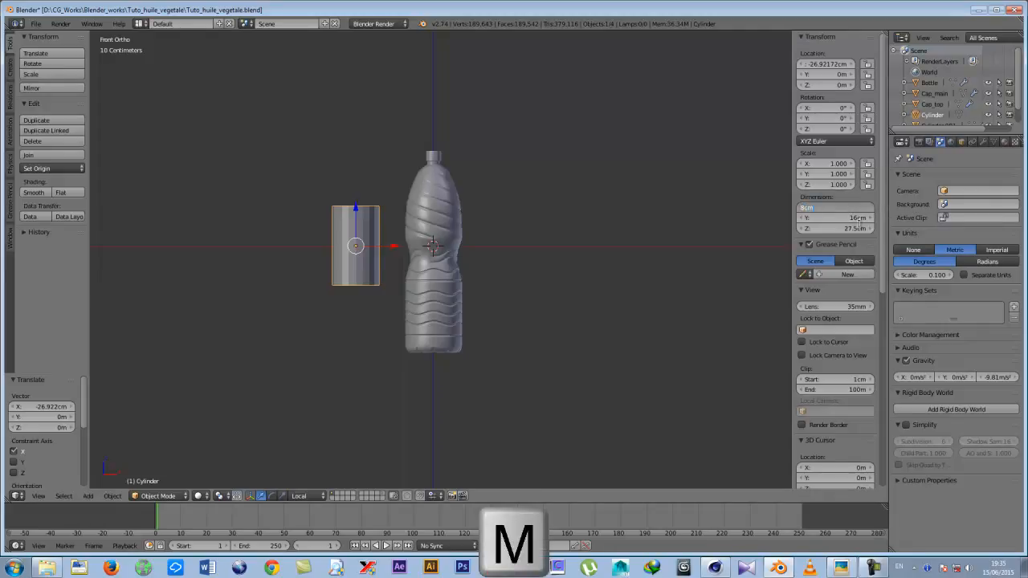
pyautogui.press('Return')
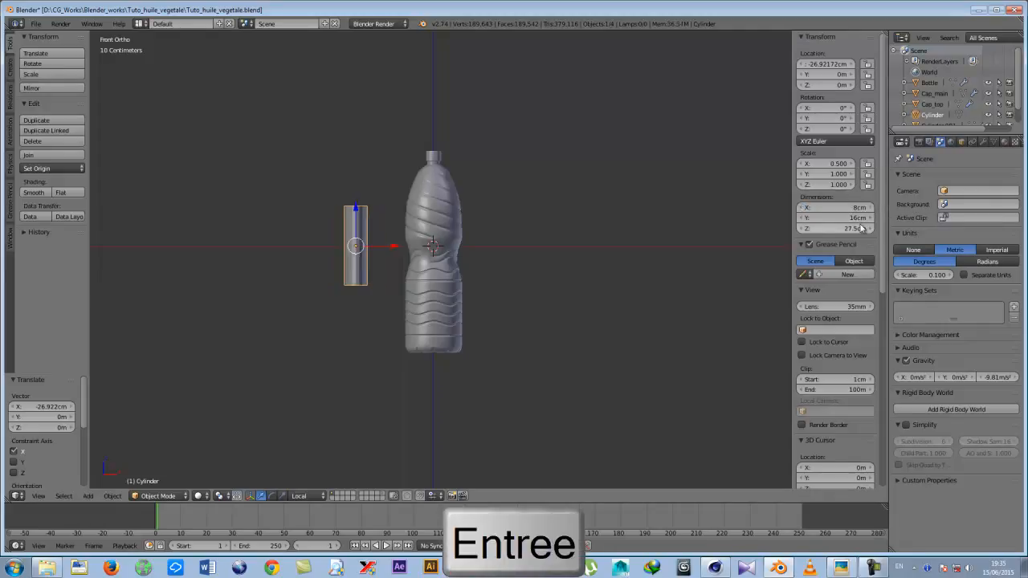
pyautogui.click(856, 218)
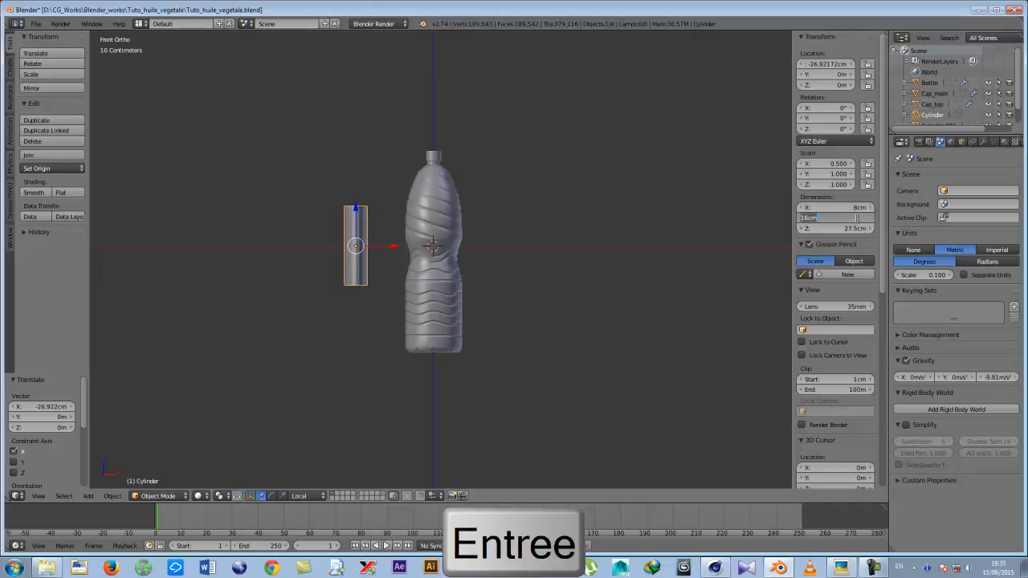
pyautogui.write('8cm')
pyautogui.press('Return')
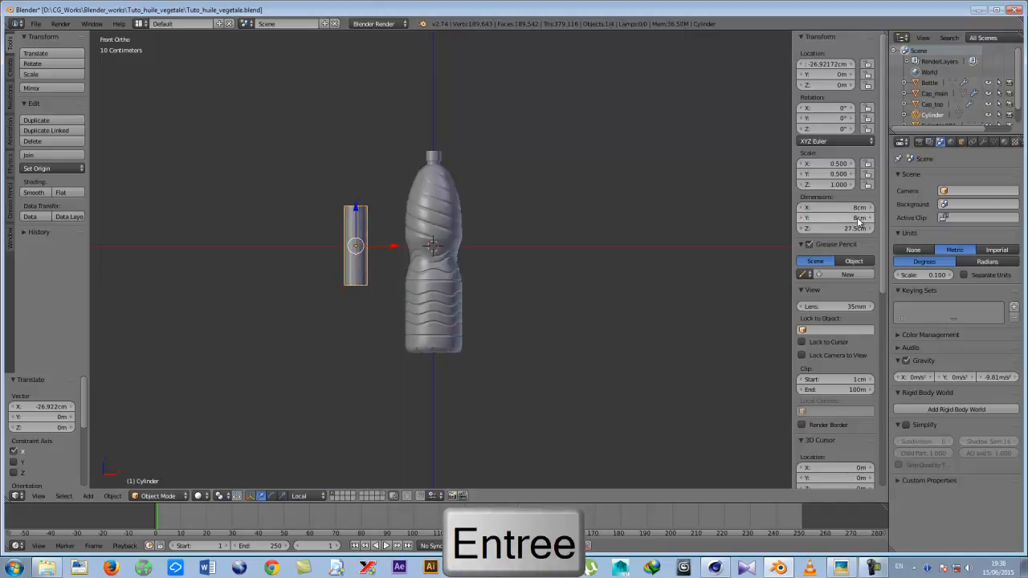
# Raise the cylinder's mesh about 13.9 cm along Z in Edit Mode so its base sits at the object's origin.
pyautogui.scroll(1, 297, 219)
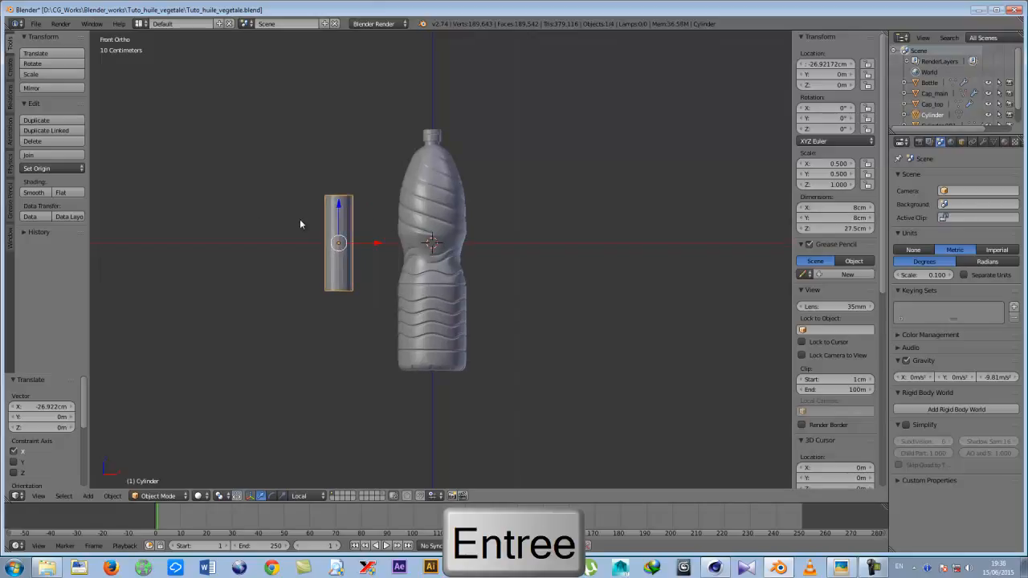
pyautogui.scroll(5, 320, 218)
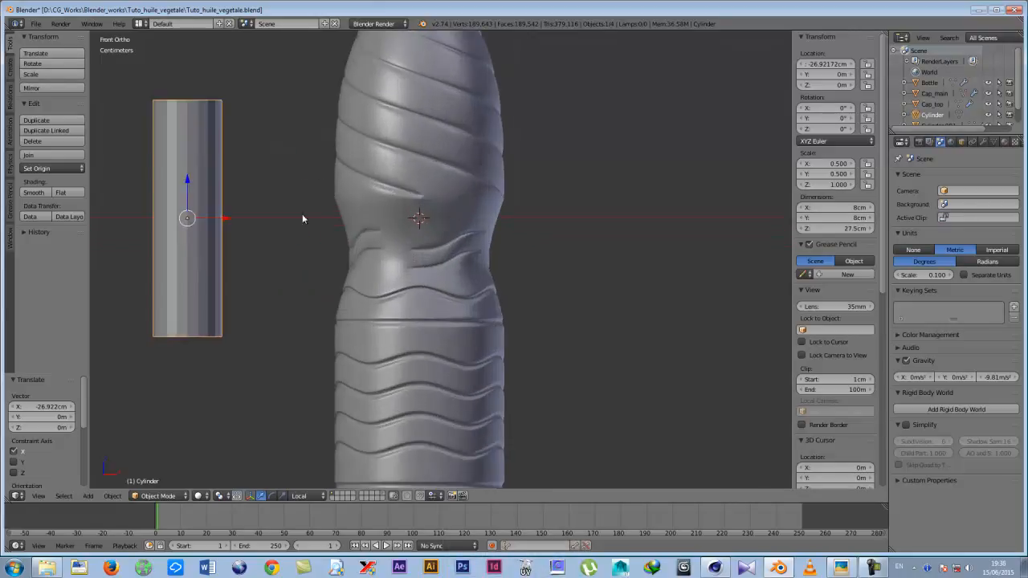
pyautogui.keyDown('shift'); pyautogui.moveTo(213, 219); pyautogui.dragTo(408, 271, button='middle'); pyautogui.keyUp('shift')
pyautogui.press('Tab')
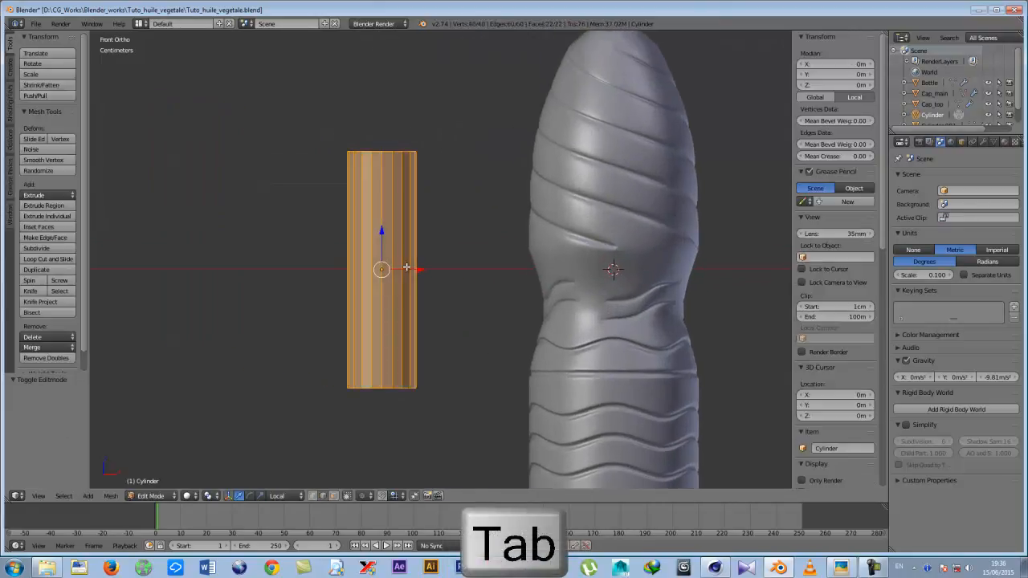
pyautogui.moveTo(382, 232); pyautogui.dragTo(402, 111)
pyautogui.scroll(-4, 481, 236)
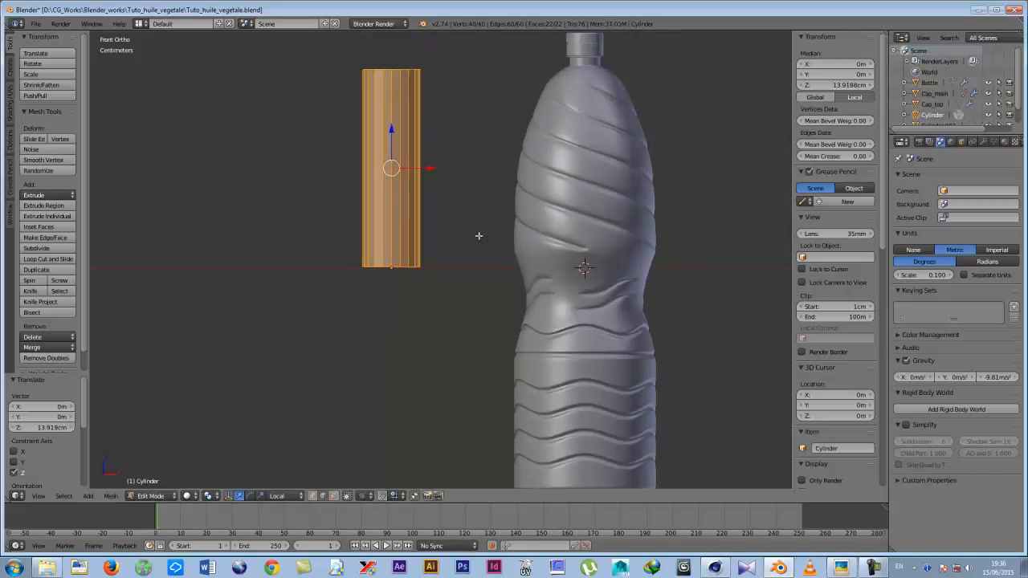
pyautogui.press('n')
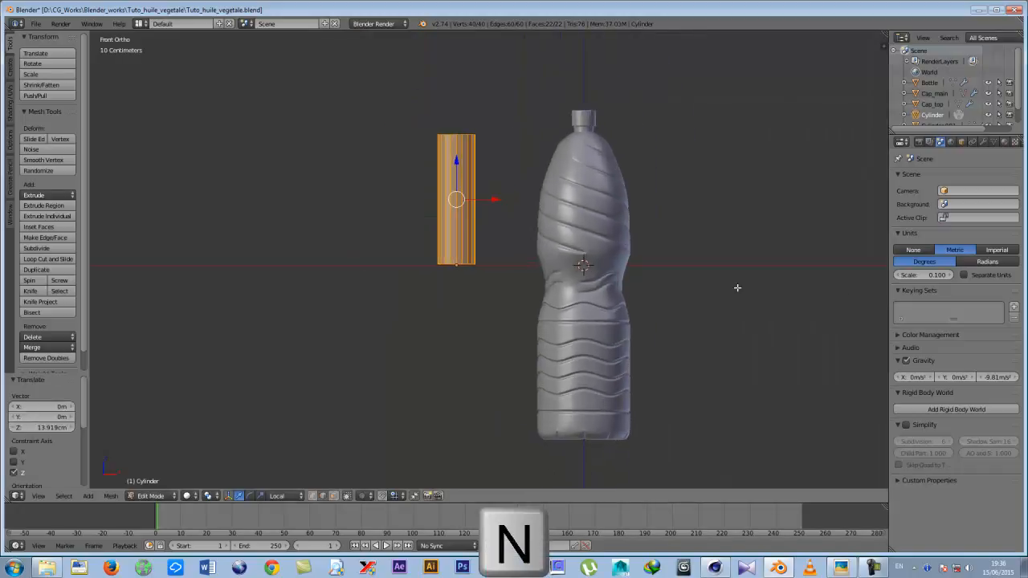
# Return to Object Mode and hide the bottle's cap objects.
pyautogui.press('Tab')
pyautogui.rightClick(585, 116)
pyautogui.keyDown('shift'); pyautogui.rightClick(584, 122); pyautogui.keyUp('shift')
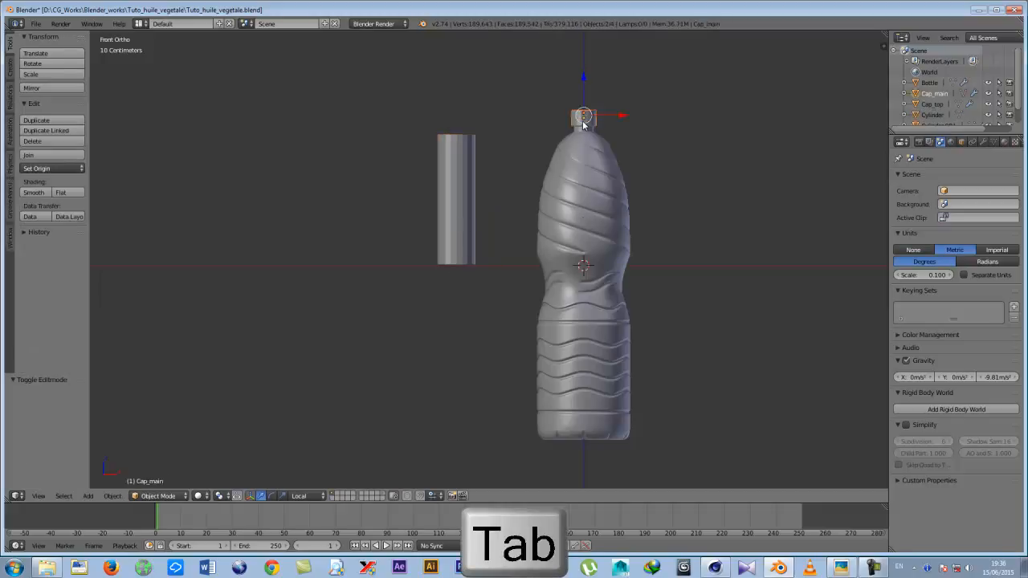
pyautogui.press('h')
# Raise the bottle's entire mesh about 37.1 cm along Z in Edit Mode and scale it uniformly to about 0.551.
pyautogui.rightClick(584, 167)
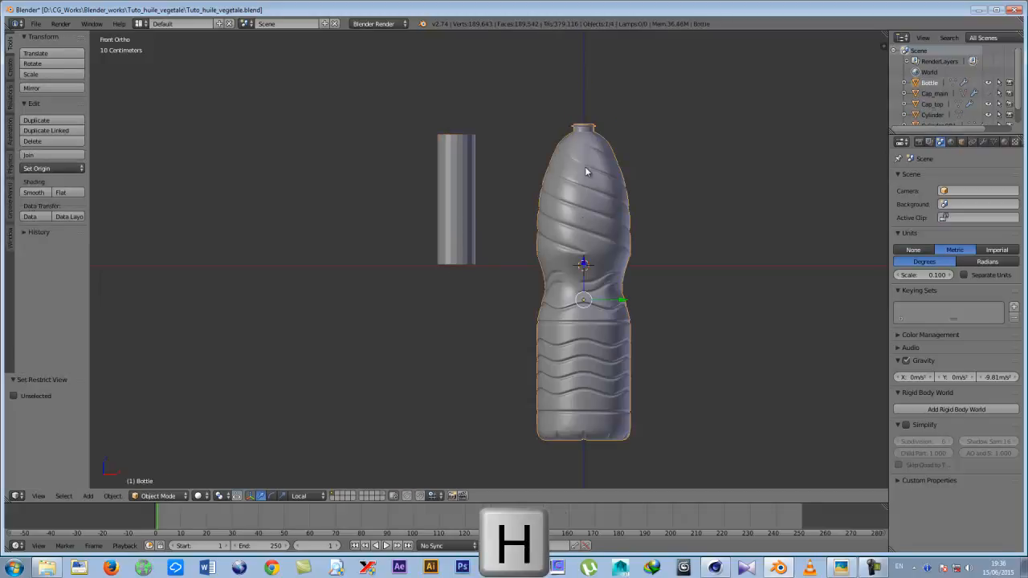
pyautogui.press('Tab')
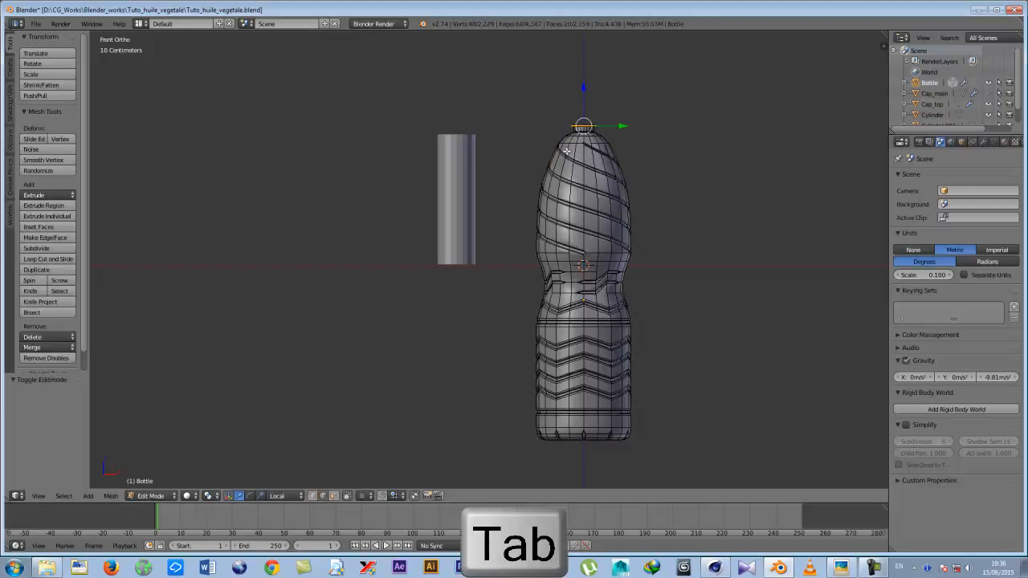
pyautogui.press('a')
pyautogui.scroll(1, 620, 259)
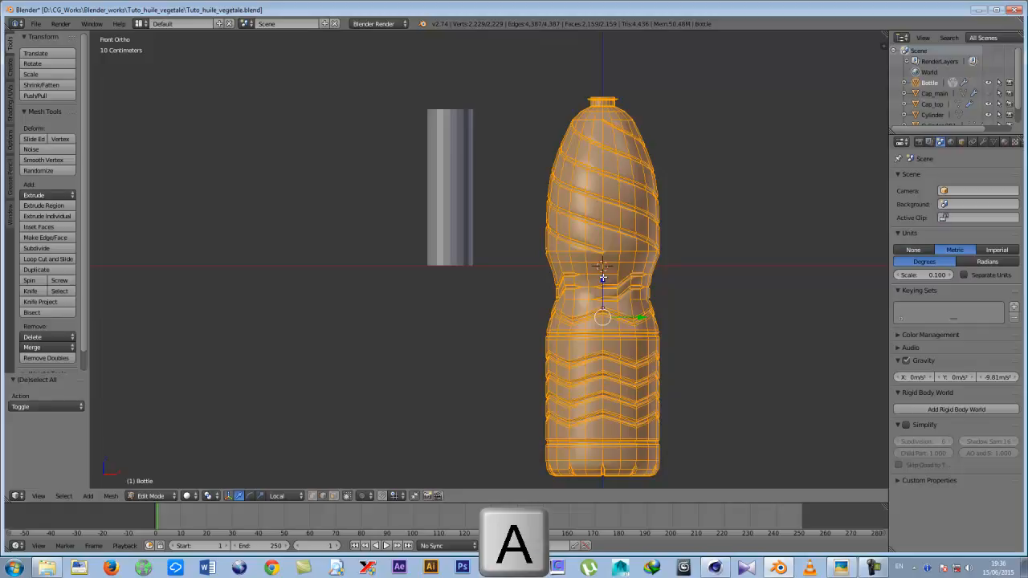
pyautogui.moveTo(602, 278); pyautogui.dragTo(612, 66)
pyautogui.keyDown('shift'); pyautogui.moveTo(610, 131); pyautogui.dragTo(579, 246, button='middle'); pyautogui.keyUp('shift')
pyautogui.scroll(-1, 596, 226)
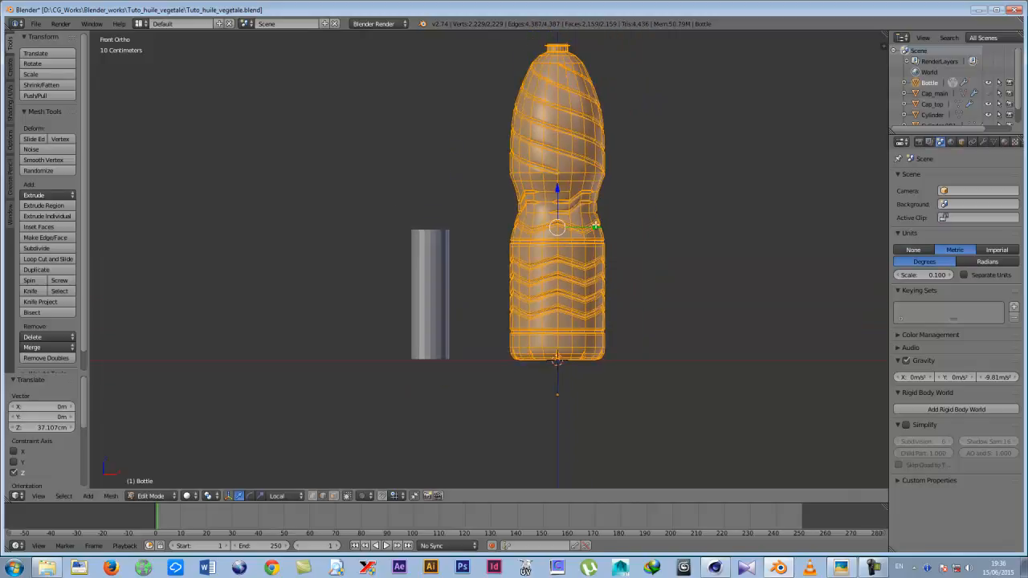
pyautogui.press('s')
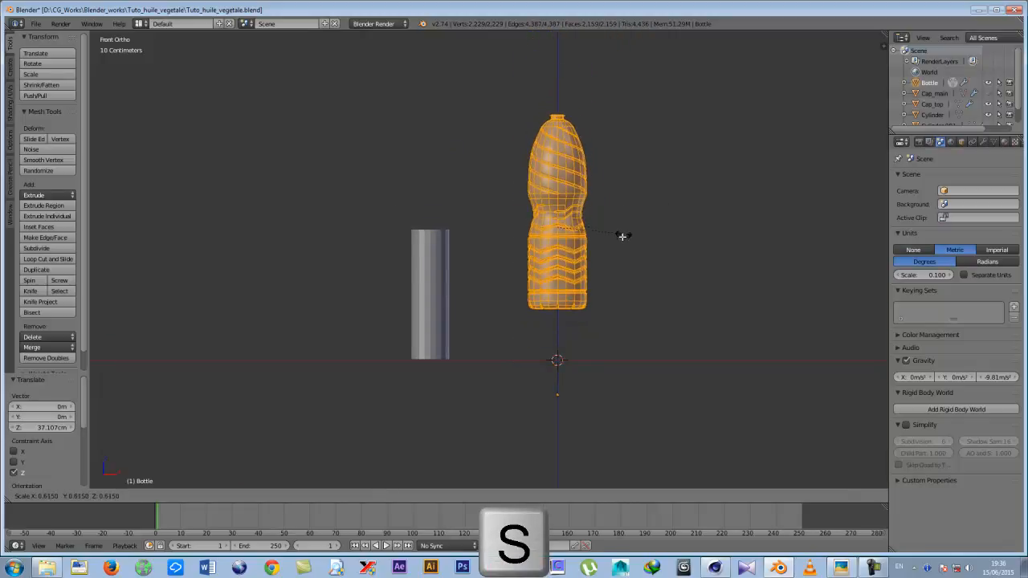
pyautogui.click(616, 238)
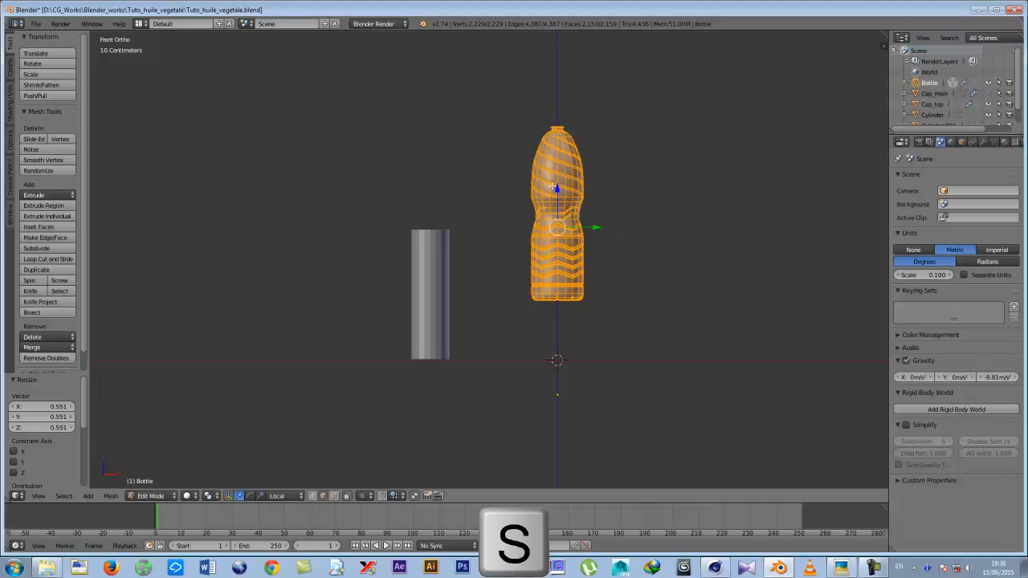
# Try to lower the scaled bottle mesh about 12.5 cm along Z onto the ground line, and undo that move.
pyautogui.press('g')
pyautogui.press('z')
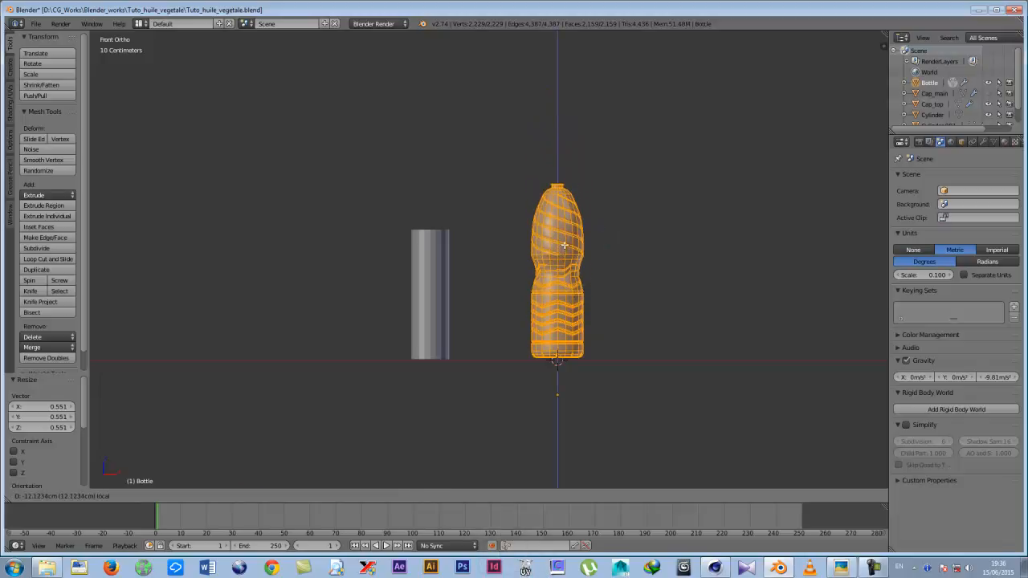
pyautogui.click(564, 246)
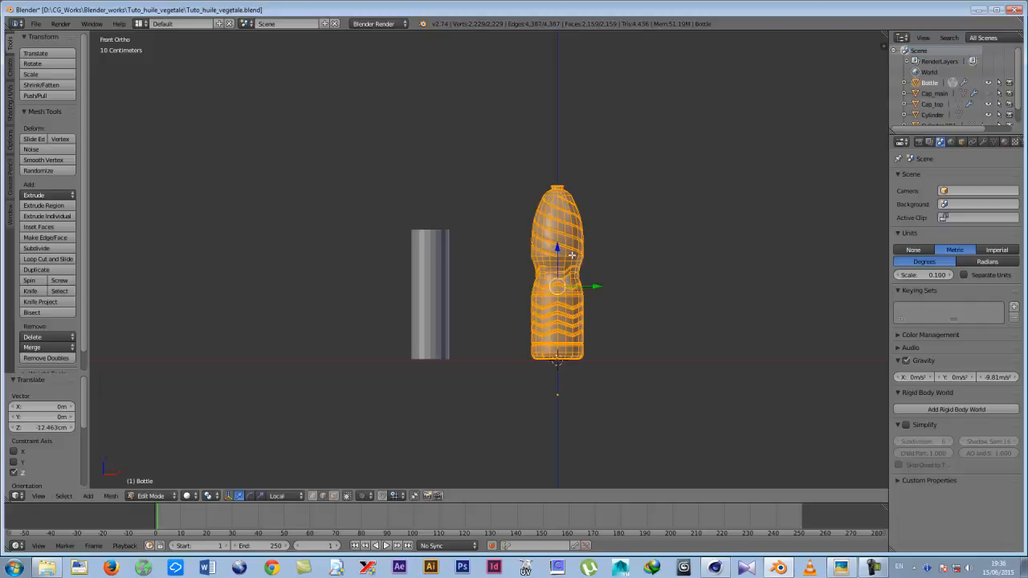
pyautogui.hotkey('ctrl', 'z')
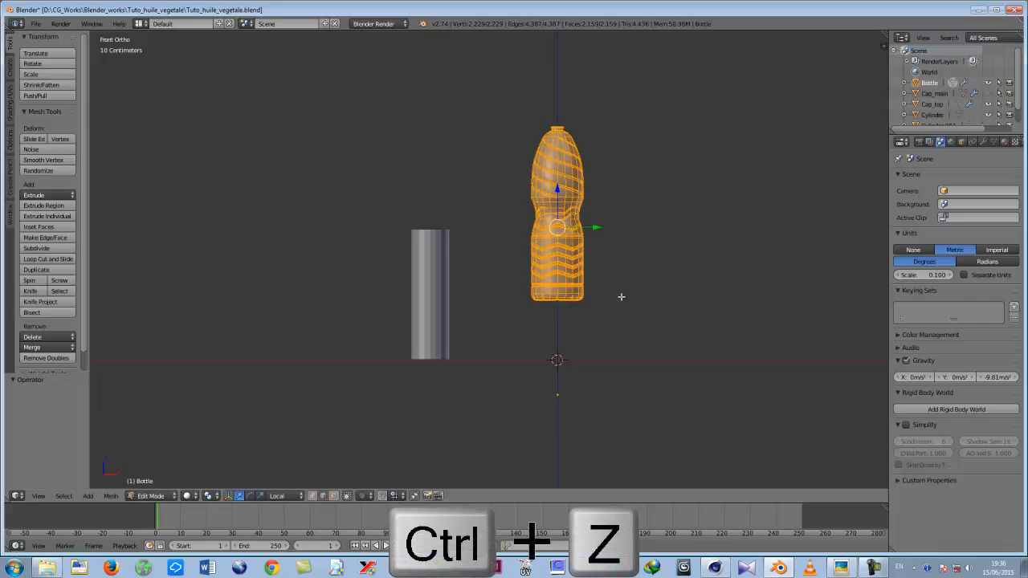
# Undo the bottle mesh's scaling and return to Object Mode.
pyautogui.hotkey('ctrl', 'z')
pyautogui.press('Tab')
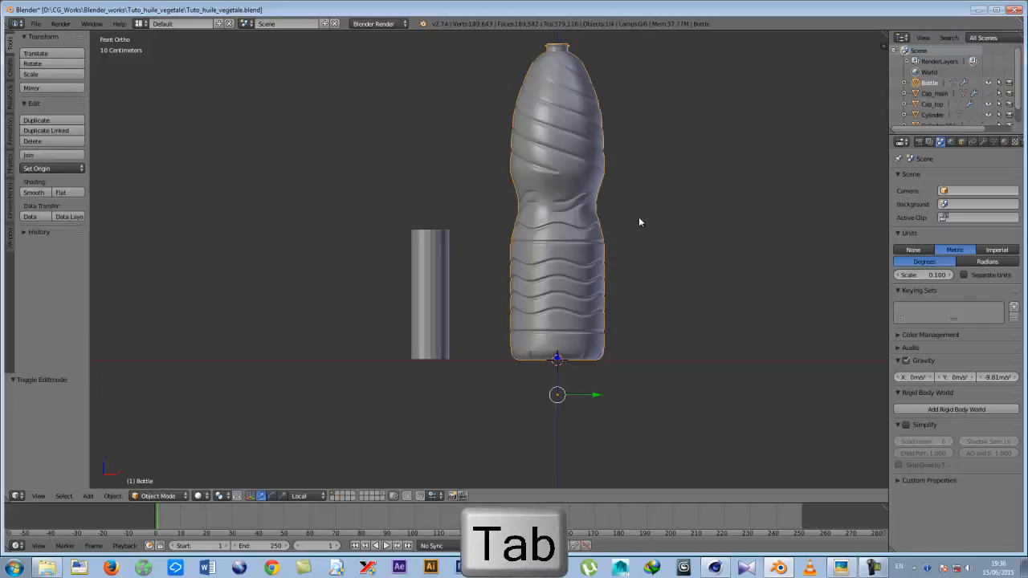
pyautogui.scroll(1, 566, 392)
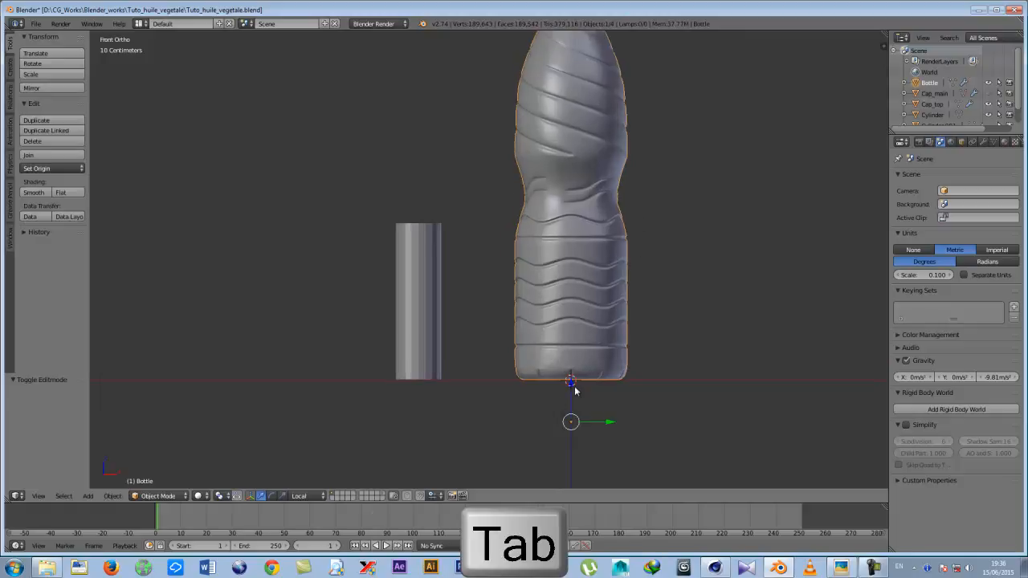
# Reset the 3D cursor to the world origin and set the bottle's origin to its center of mass.
pyautogui.hotkey('shift', 'c')
pyautogui.keyDown('shift'); pyautogui.moveTo(571, 385); pyautogui.dragTo(572, 342, button='middle'); pyautogui.keyUp('shift')
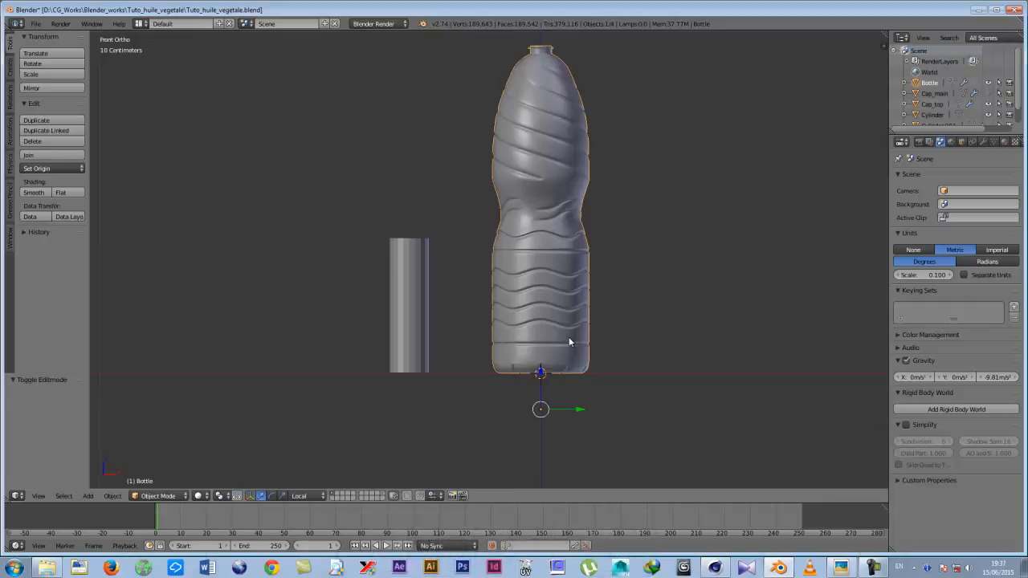
pyautogui.press('ctrl+shift+alt+super+c')
pyautogui.hotkey('ctrl', 'shift', 'alt', 'c')
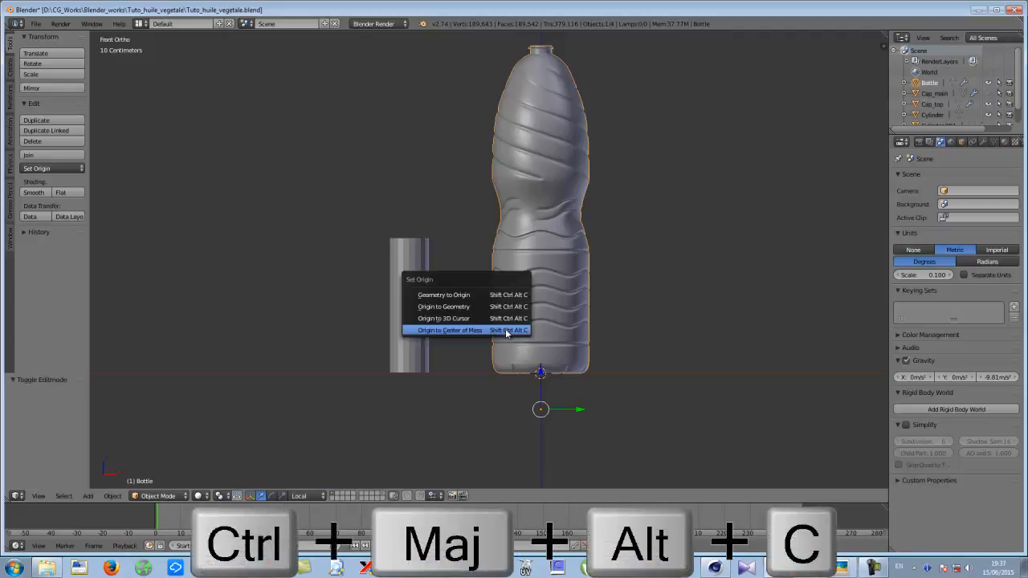
pyautogui.click(506, 331)
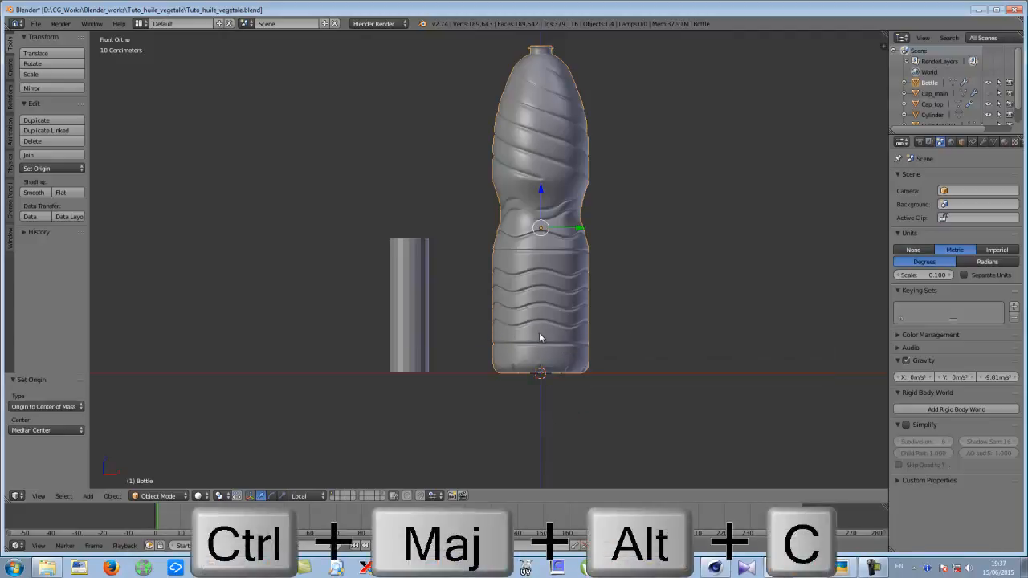
# Try to scale the bottle down uniformly to about 0.806 around its own origin, and undo that scaling.
pyautogui.keyDown('shift'); pyautogui.moveTo(539, 332); pyautogui.dragTo(525, 329, button='middle'); pyautogui.keyUp('shift')
pyautogui.press('s')
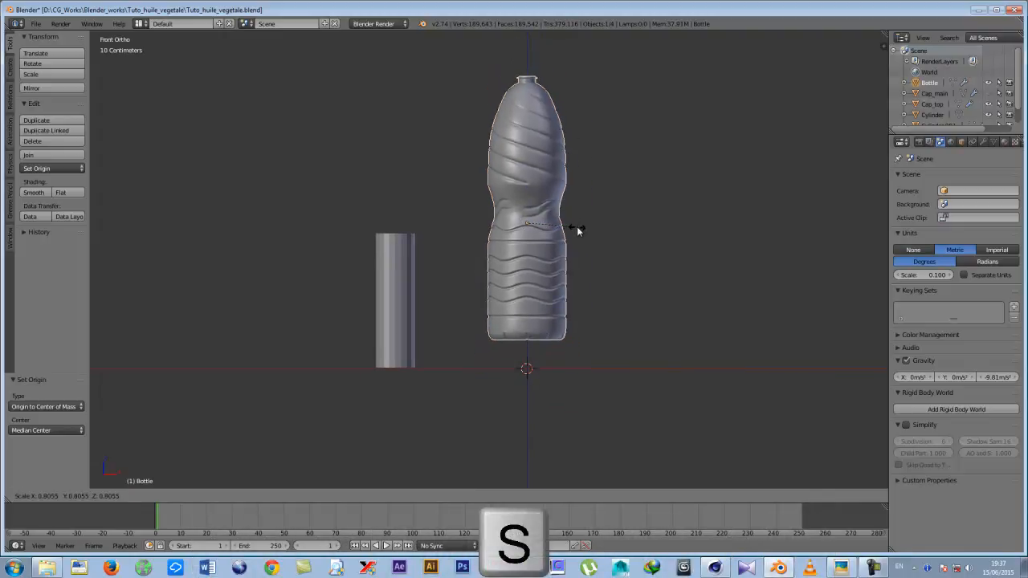
pyautogui.click(576, 227)
pyautogui.hotkey('ctrl', 'z')
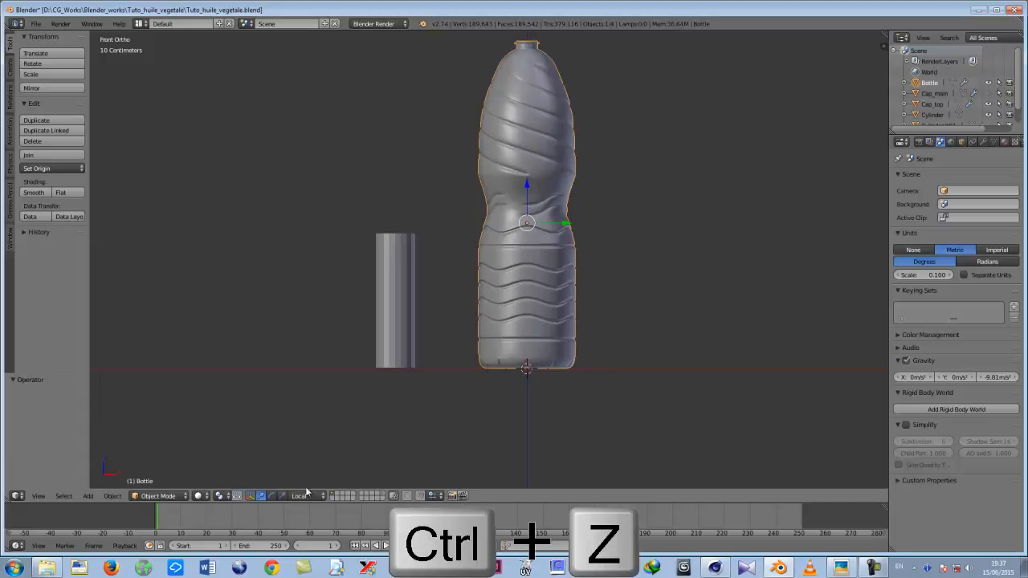
# Set the pivot point to 3D Cursor and scale the bottle down uniformly to the reference cylinder's height.
pyautogui.click(220, 497)
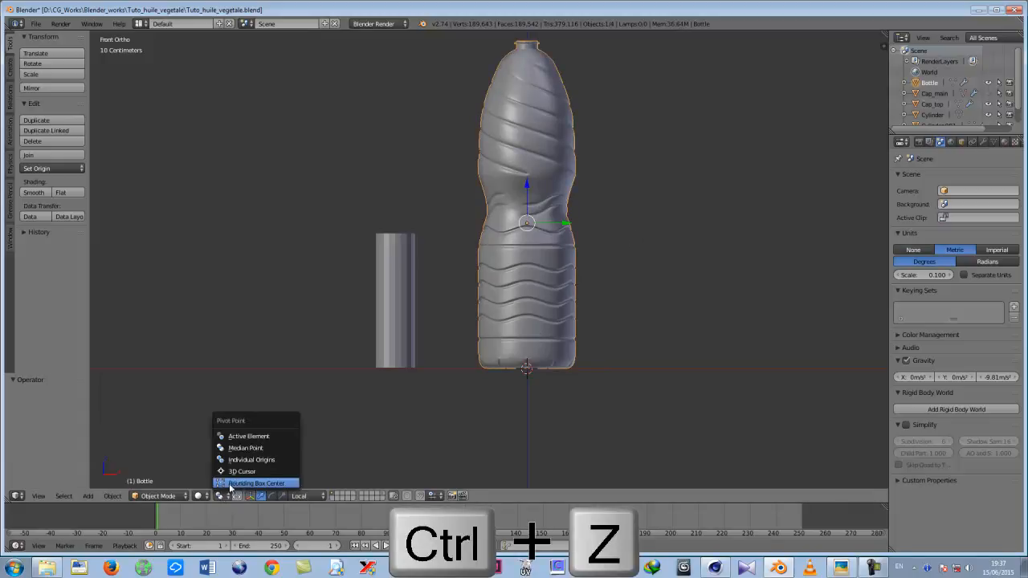
pyautogui.click(254, 472)
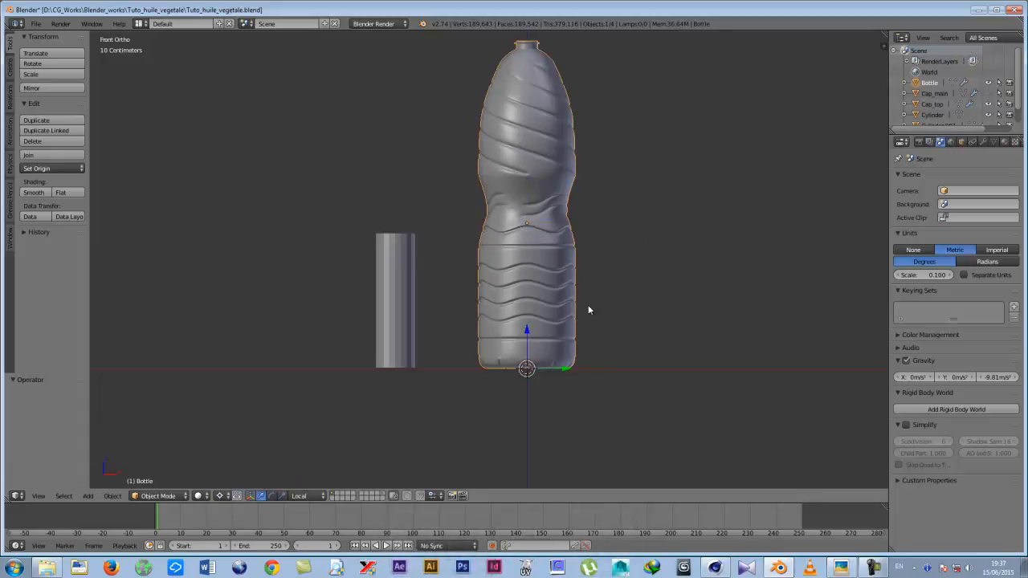
pyautogui.press('s')
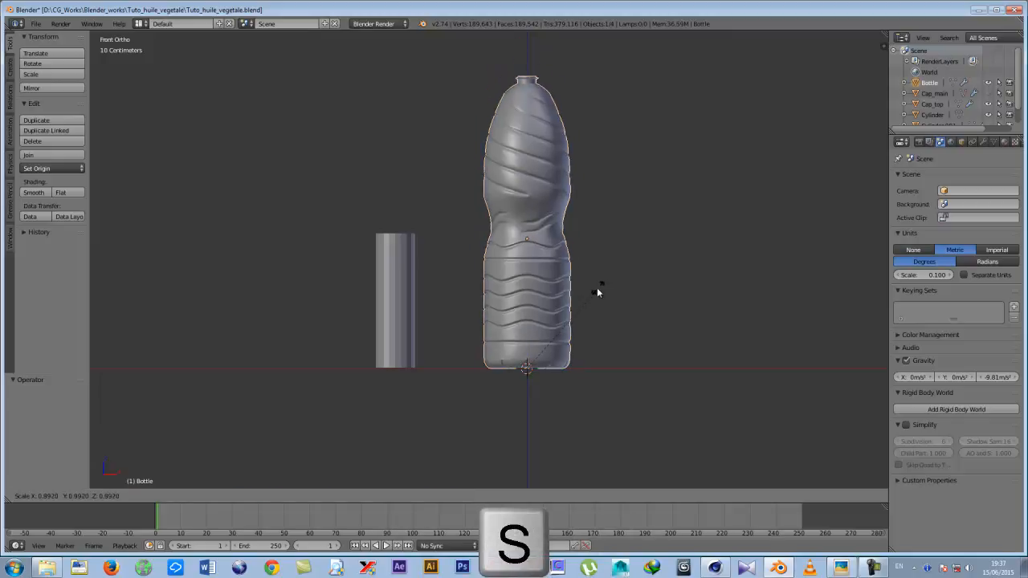
pyautogui.click(565, 354)
# Try moving the bottle about 18.6 cm horizontally next to the reference cylinder, and undo that move.
pyautogui.moveTo(565, 370); pyautogui.dragTo(479, 376)
pyautogui.scroll(2, 452, 309)
pyautogui.hotkey('ctrl', 'z')
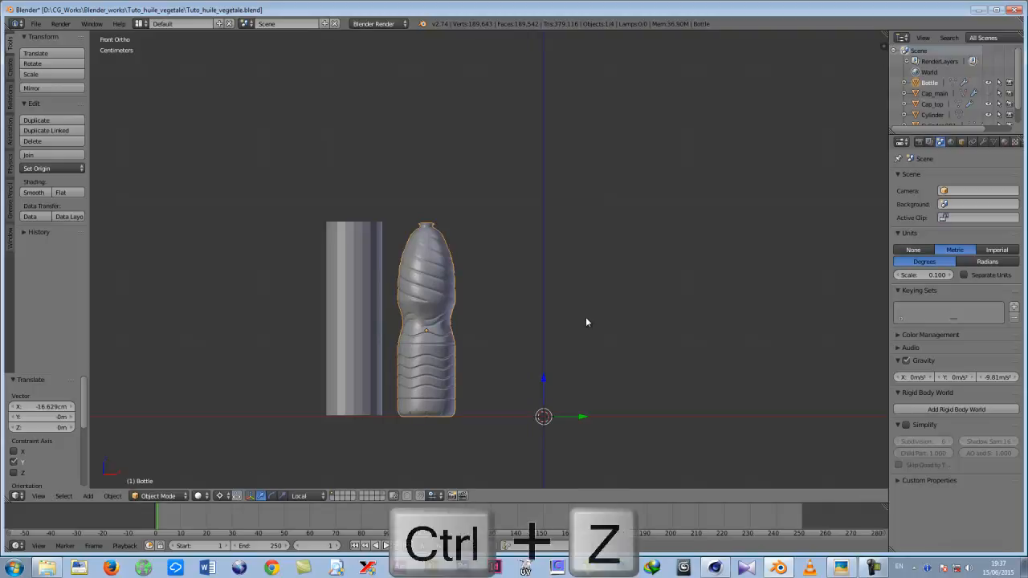
# Move the reference cylinder about 16.6 cm along X beside the bottle to compare their sizes, and delete the cylinder.
pyautogui.rightClick(359, 285)
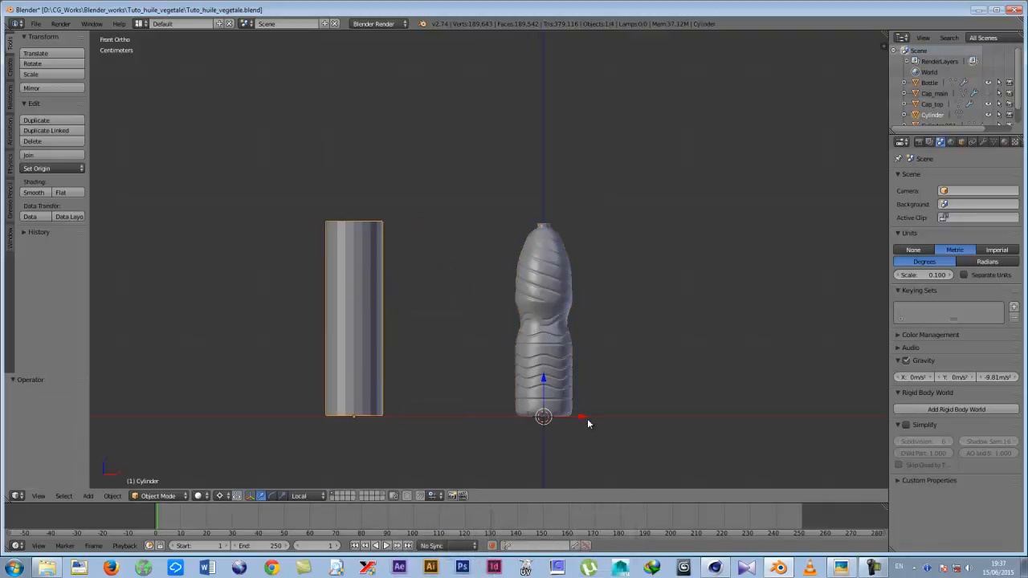
pyautogui.press('g')
pyautogui.press('x')
pyautogui.press('x')
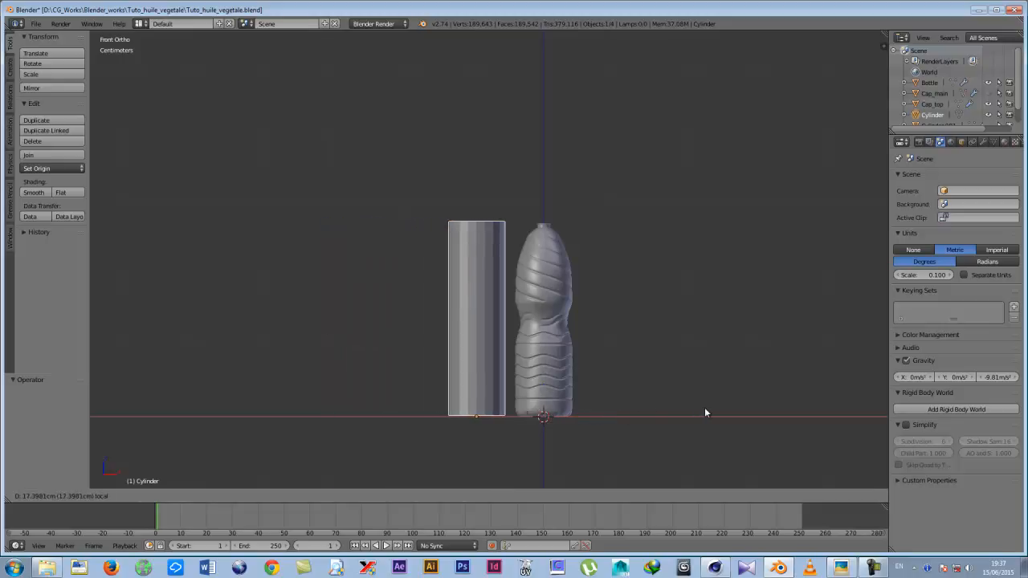
pyautogui.click(700, 408)
pyautogui.scroll(2, 503, 300)
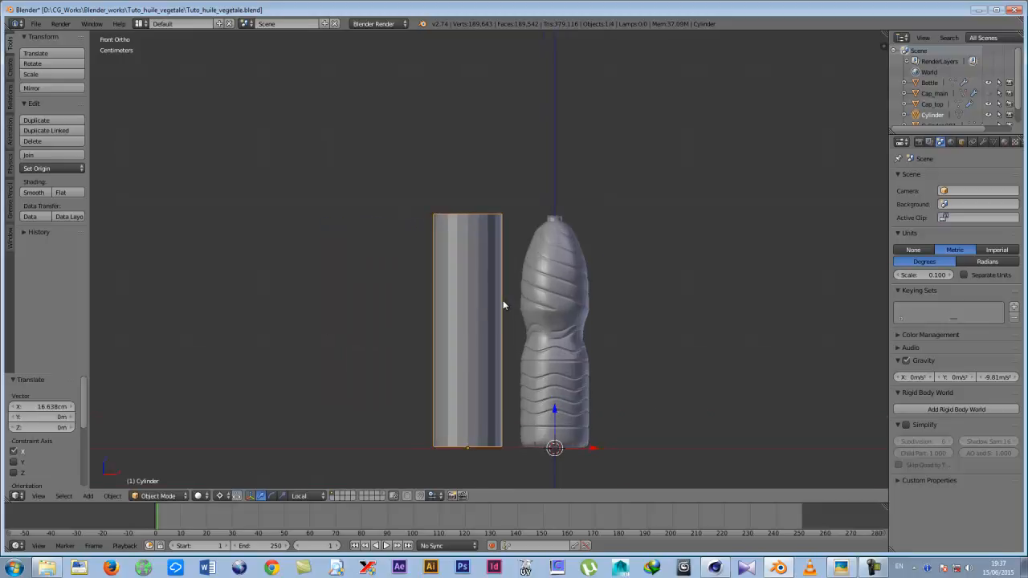
pyautogui.scroll(-1, 484, 301)
pyautogui.press('x')
pyautogui.click(456, 293)
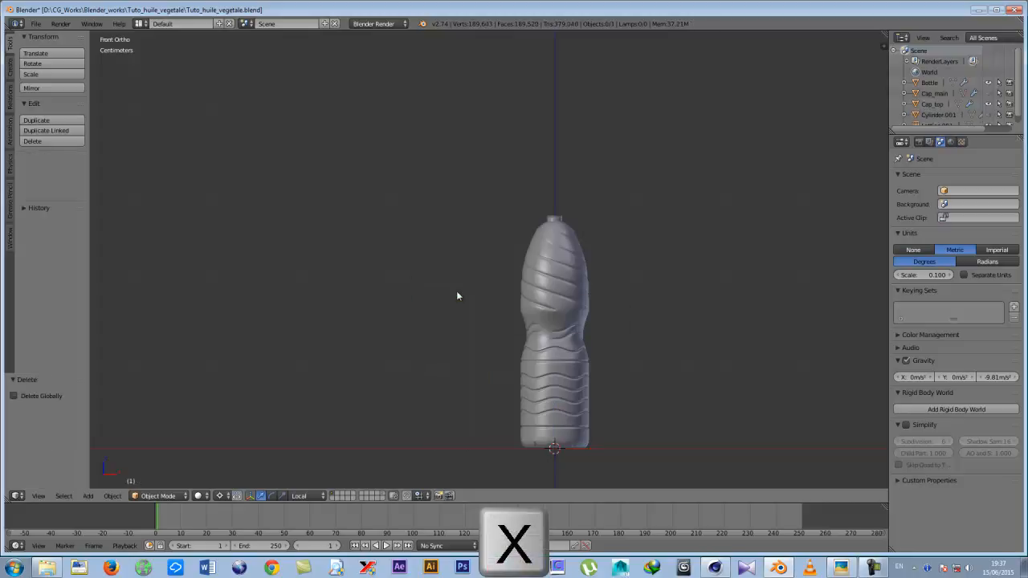
# Unhide the cap objects and set the pivot point to Median Point.
pyautogui.scroll(2, 575, 340)
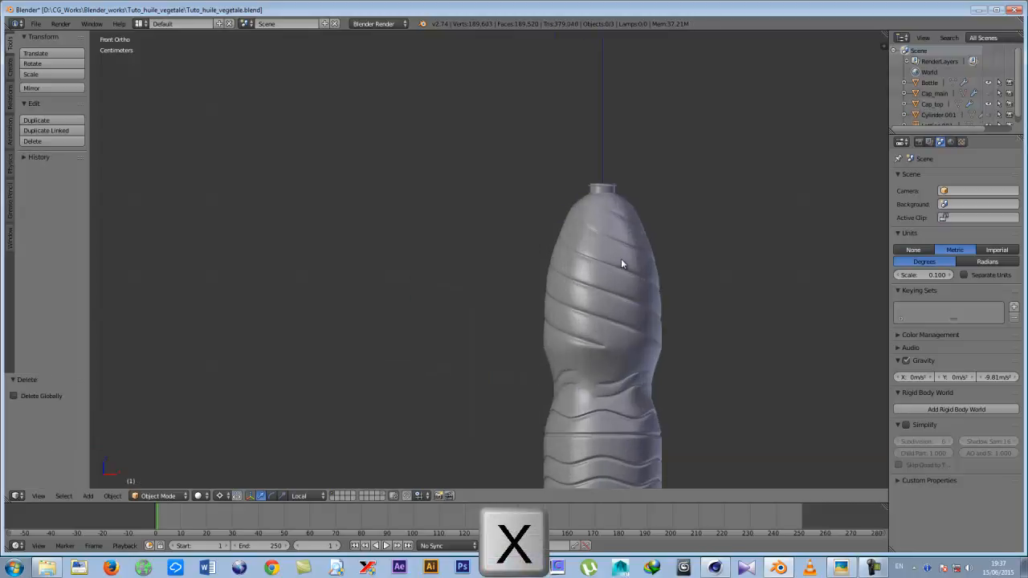
pyautogui.hotkey('alt', 'h')
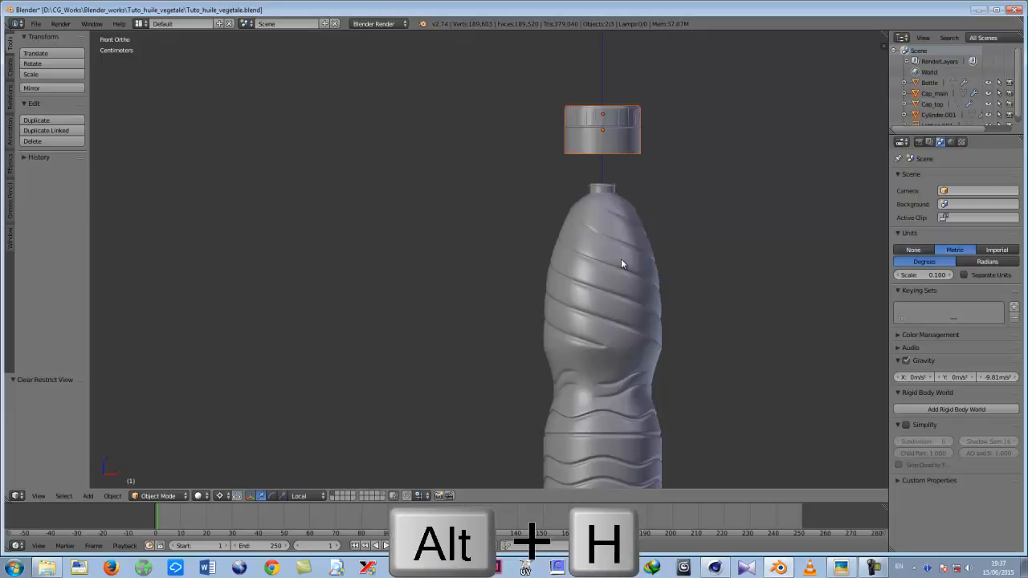
pyautogui.scroll(-3, 541, 223)
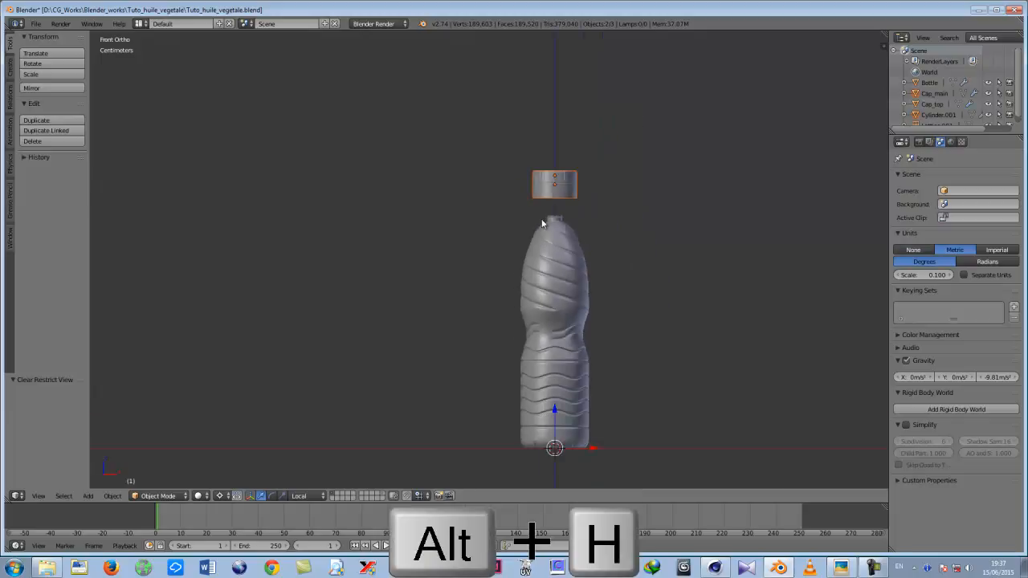
pyautogui.scroll(1, 543, 223)
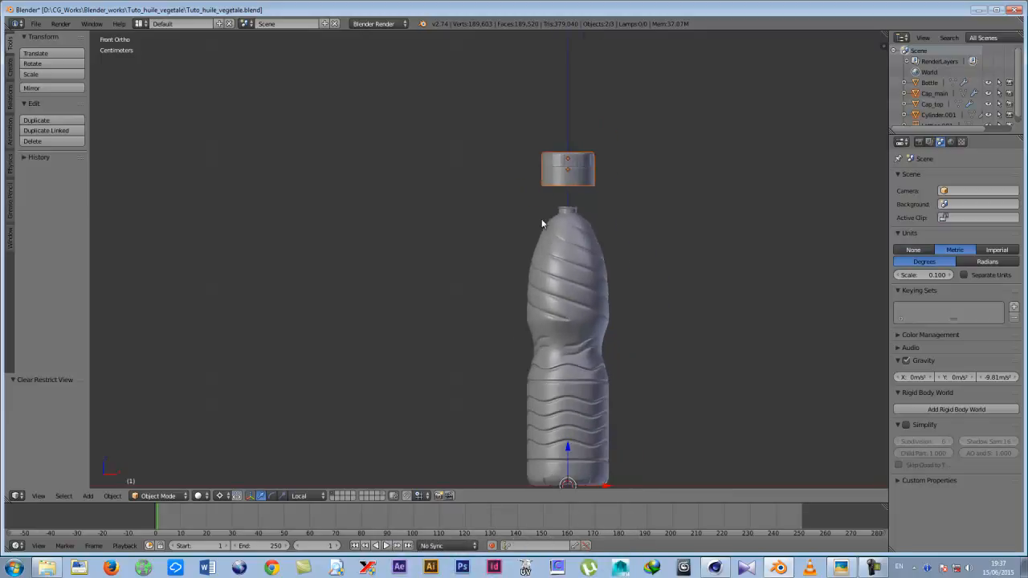
pyautogui.click(235, 496)
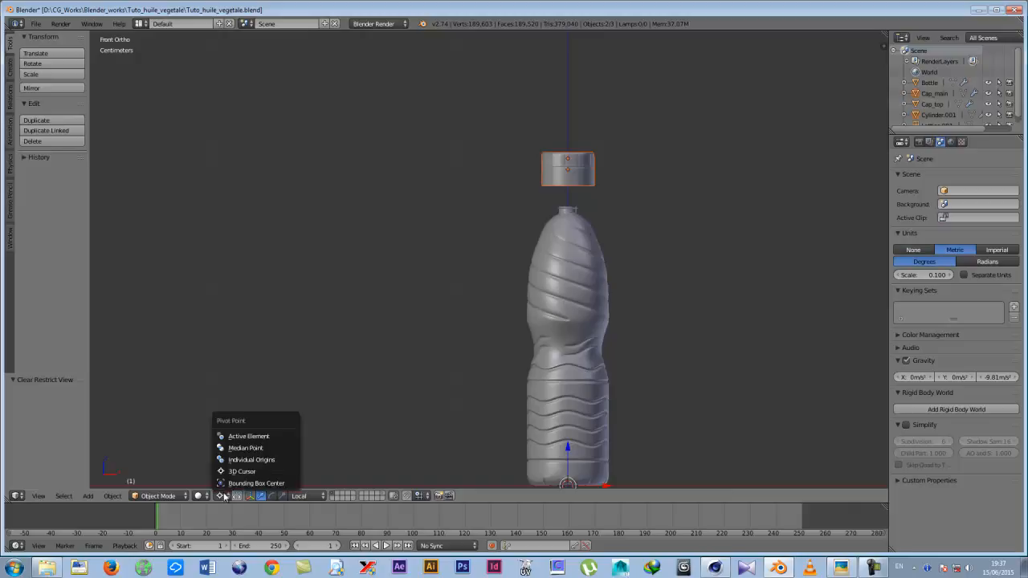
pyautogui.click(241, 449)
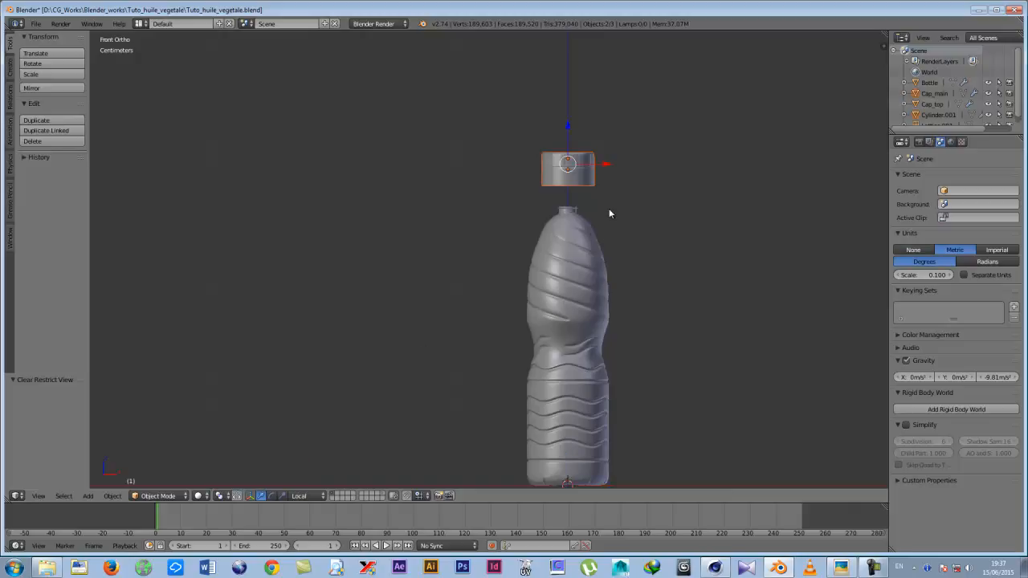
# Scale the selected cap objects down uniformly to about the neck's width and lower them about 3.5 cm along Z to the neck.
pyautogui.scroll(3, 609, 208)
pyautogui.keyDown('shift'); pyautogui.moveTo(642, 203); pyautogui.dragTo(472, 287, button='middle'); pyautogui.keyUp('shift')
pyautogui.scroll(2, 460, 235)
pyautogui.keyDown('shift'); pyautogui.moveTo(452, 166); pyautogui.dragTo(551, 298, button='middle'); pyautogui.keyUp('shift')
pyautogui.press('s')
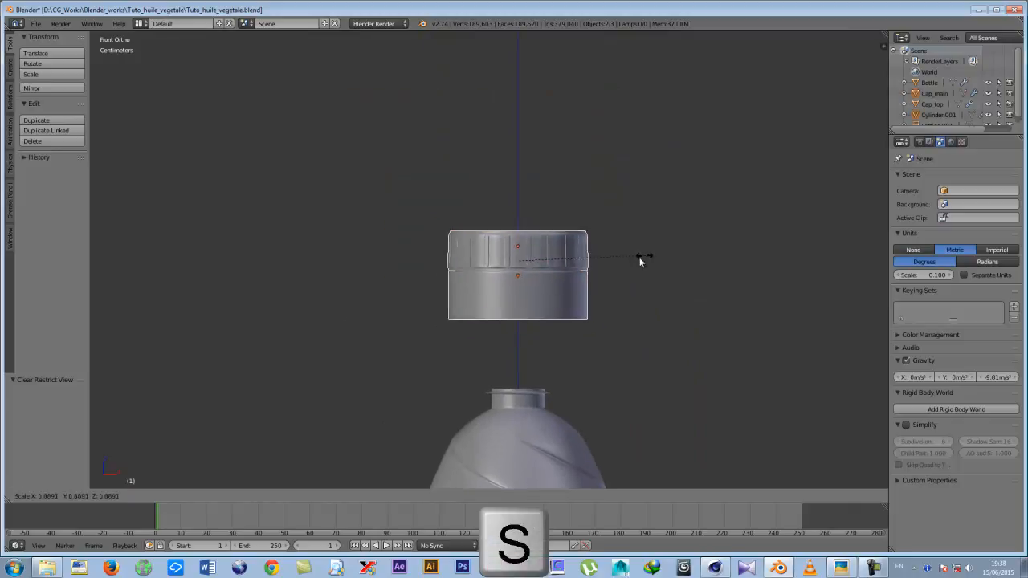
pyautogui.click(561, 275)
pyautogui.moveTo(514, 226); pyautogui.dragTo(522, 330)
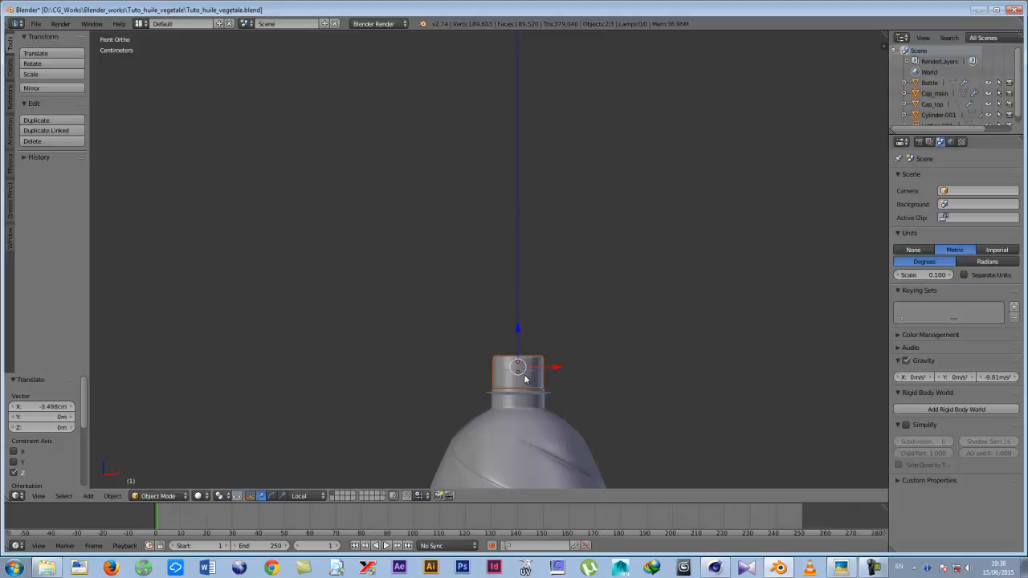
# Scale the cap objects up uniformly by 1.299 and raise them about 0.67 mm along Z to sit on the neck's ring.
pyautogui.scroll(6, 523, 371)
pyautogui.keyDown('shift'); pyautogui.moveTo(563, 355); pyautogui.dragTo(525, 165, button='middle'); pyautogui.keyUp('shift')
pyautogui.keyDown('shift'); pyautogui.moveTo(570, 379); pyautogui.dragTo(525, 278, button='middle'); pyautogui.keyUp('shift')
pyautogui.scroll(-1, 468, 252)
pyautogui.scroll(5, 526, 275)
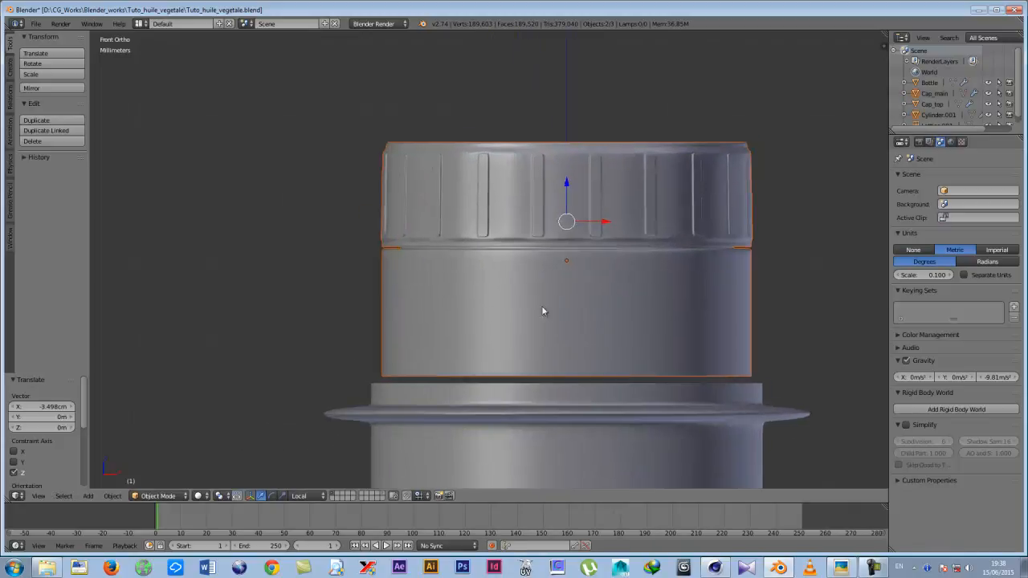
pyautogui.press('s')
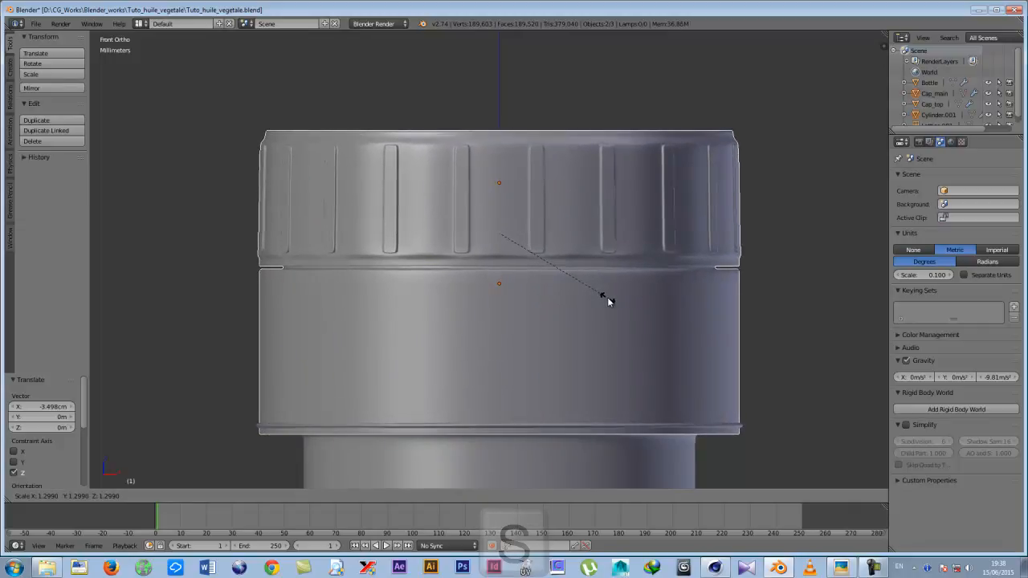
pyautogui.click(607, 297)
pyautogui.press('g')
pyautogui.press('z')
pyautogui.press('z')
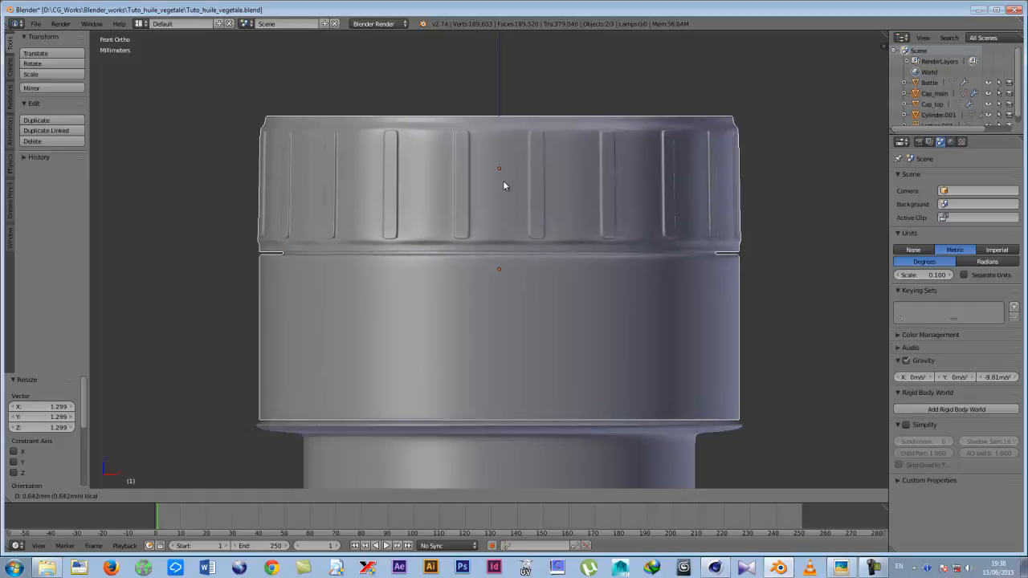
pyautogui.click(503, 182)
# Try to shift only the ribbed upper part of the cap along its local Z axis.
pyautogui.rightClick(440, 195)
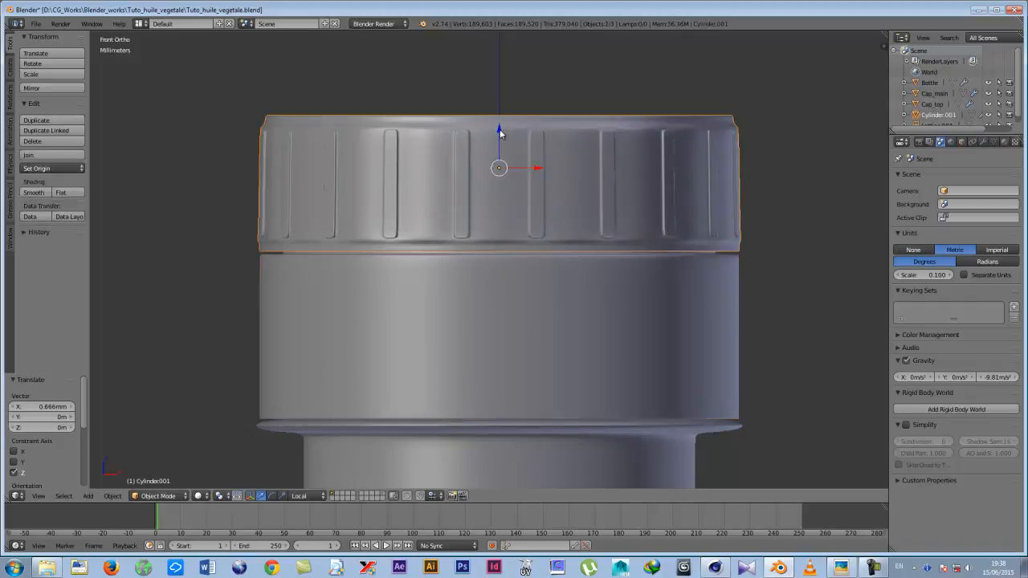
pyautogui.press('g')
pyautogui.press('z')
pyautogui.press('z')
pyautogui.click(502, 129)
# Examine the cap's fit on the neck and the proportions of the complete bottle.
pyautogui.scroll(-3, 471, 196)
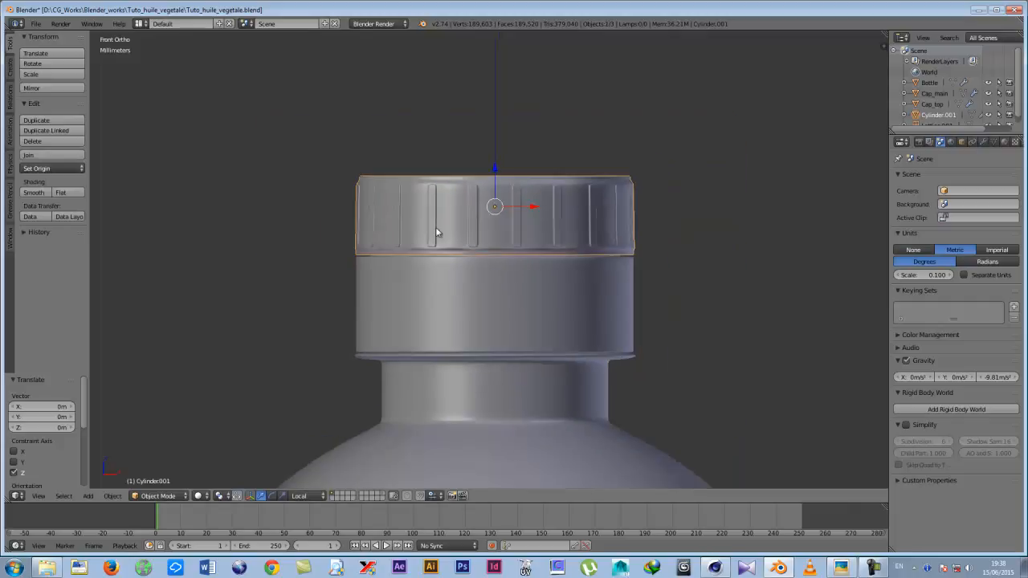
pyautogui.scroll(1, 435, 227)
pyautogui.scroll(-3, 435, 233)
pyautogui.scroll(-2, 435, 237)
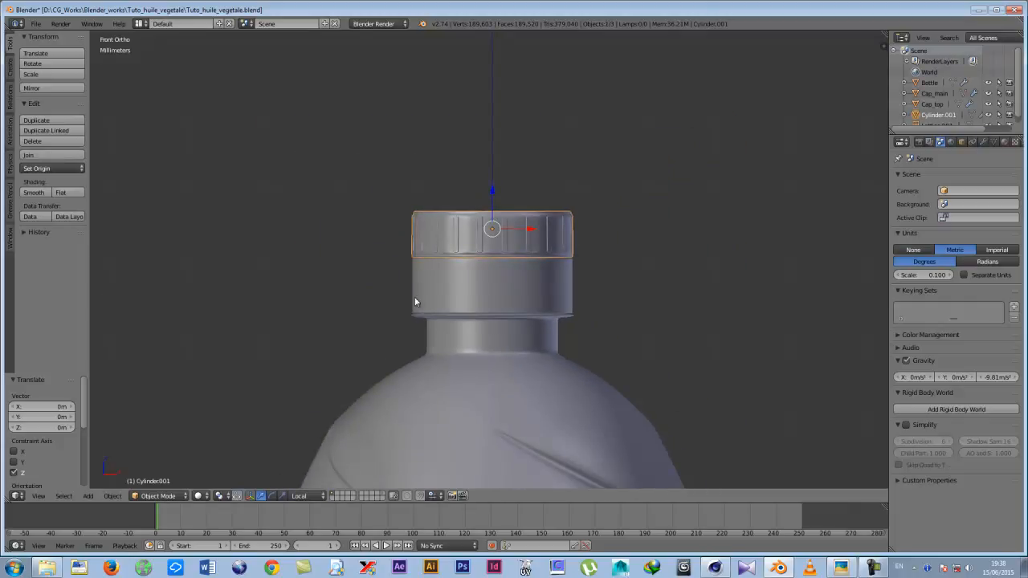
pyautogui.scroll(-5, 414, 298)
pyautogui.scroll(-2, 415, 298)
pyautogui.scroll(1, 414, 298)
pyautogui.keyDown('shift'); pyautogui.moveTo(449, 282); pyautogui.dragTo(458, 157, button='middle'); pyautogui.keyUp('shift')
pyautogui.scroll(-2, 454, 301)
pyautogui.moveTo(471, 325)
pyautogui.mouseDown(button='middle')
pyautogui.moveTo(458, 271)
pyautogui.moveTo(475, 320)
pyautogui.mouseUp(button='middle')
pyautogui.scroll(3, 485, 268)
# Save the scene over the existing file Tuto_huile_vegetale.blend.
pyautogui.hotkey('ctrl', 's')
pyautogui.click(485, 270)
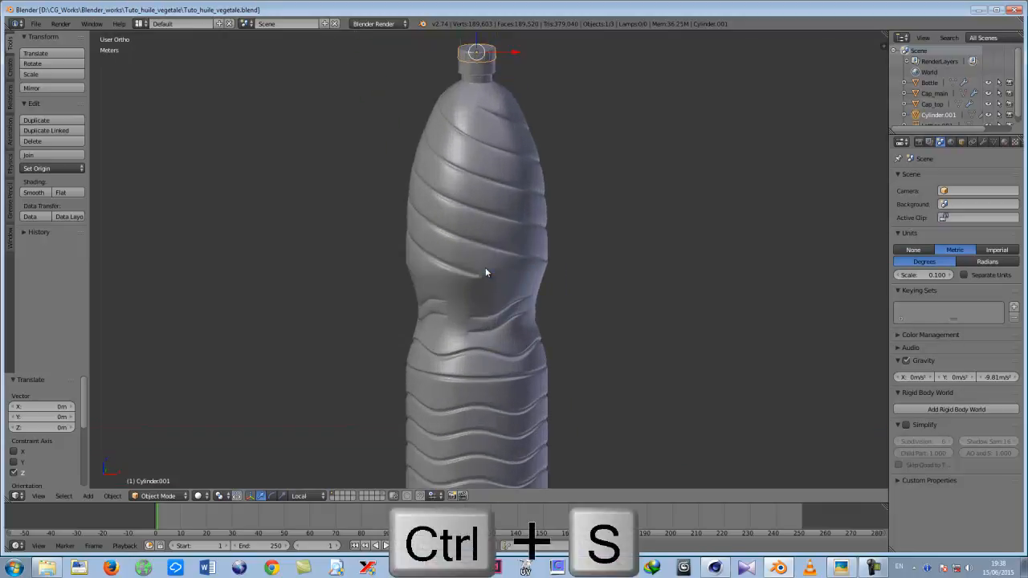
# Examine the whole bottle from angled and front views with all objects deselected.
pyautogui.scroll(-5, 485, 268)
pyautogui.scroll(-1, 485, 275)
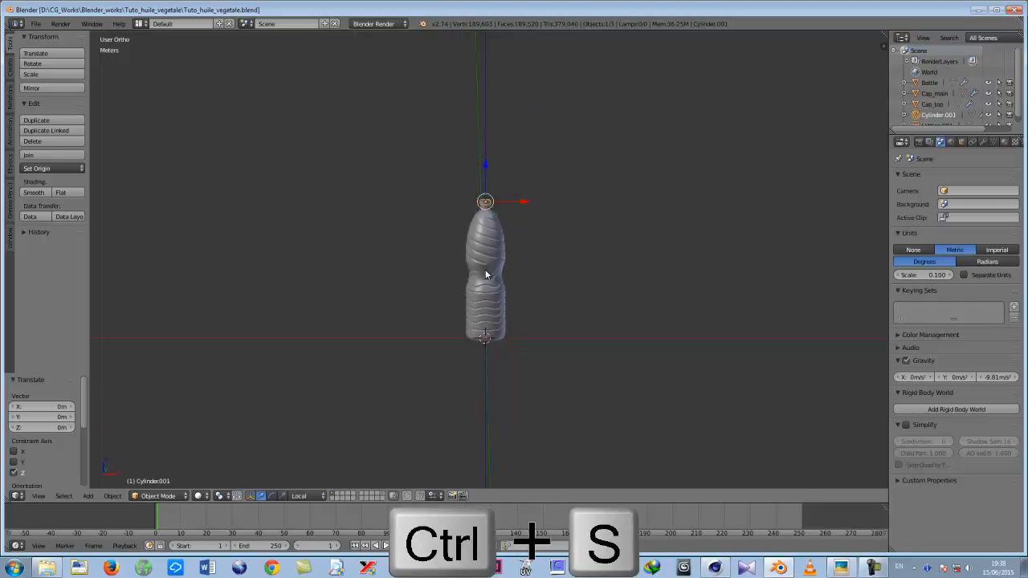
pyautogui.moveTo(507, 257); pyautogui.dragTo(528, 284, button='middle')
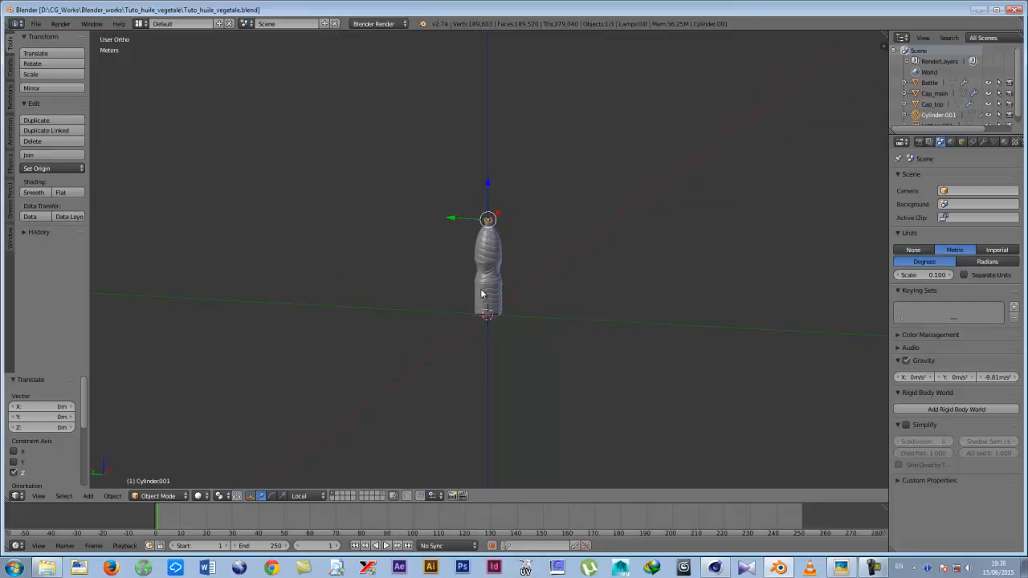
pyautogui.press('KP_1')
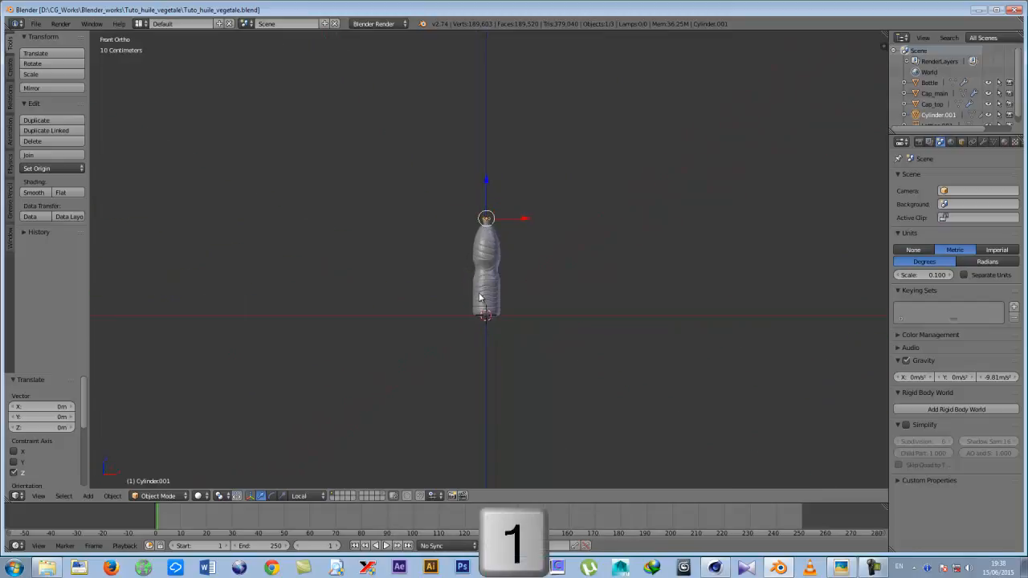
pyautogui.press('a')
pyautogui.press('Tab')
pyautogui.press('Tab')
pyautogui.moveTo(501, 253)
pyautogui.mouseDown(button='middle')
pyautogui.moveTo(506, 275)
pyautogui.moveTo(509, 268)
pyautogui.moveTo(461, 277)
pyautogui.mouseUp(button='middle')
pyautogui.scroll(3, 461, 277)
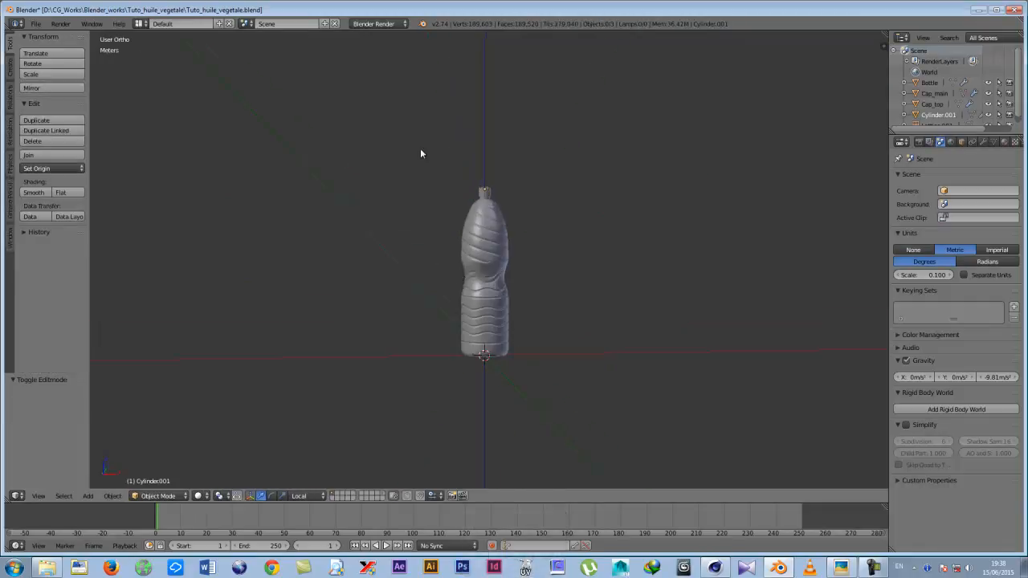
# Set the scene's render engine to Cycles Render.
pyautogui.click(370, 25)
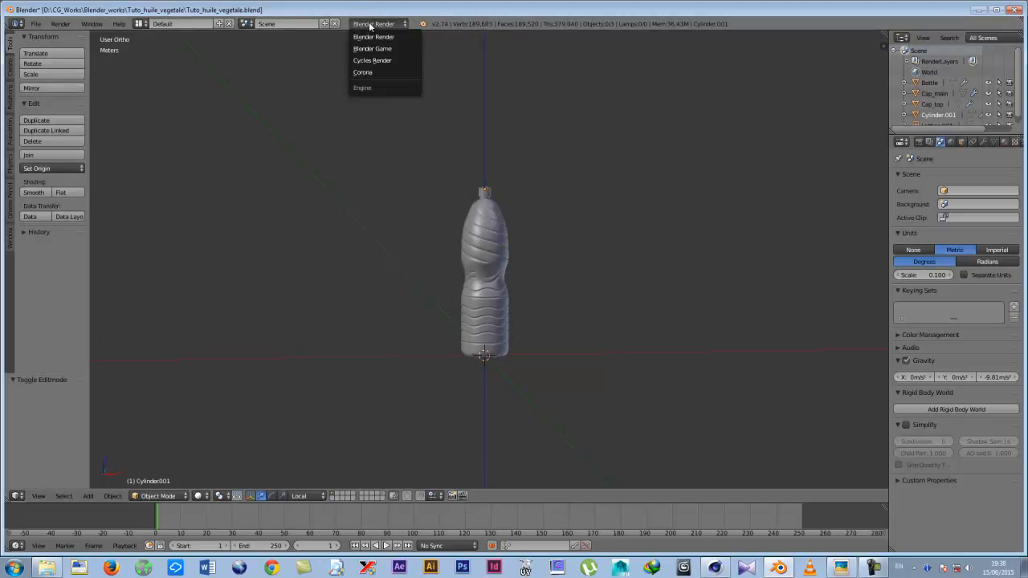
pyautogui.click(373, 61)
pyautogui.moveTo(463, 189)
pyautogui.mouseDown(button='middle')
pyautogui.moveTo(404, 207)
pyautogui.moveTo(466, 291)
pyautogui.moveTo(509, 268)
pyautogui.moveTo(471, 212)
pyautogui.moveTo(431, 204)
pyautogui.moveTo(464, 167)
pyautogui.moveTo(503, 211)
pyautogui.moveTo(461, 237)
pyautogui.moveTo(468, 184)
pyautogui.mouseUp(button='middle')
pyautogui.click(371, 24)
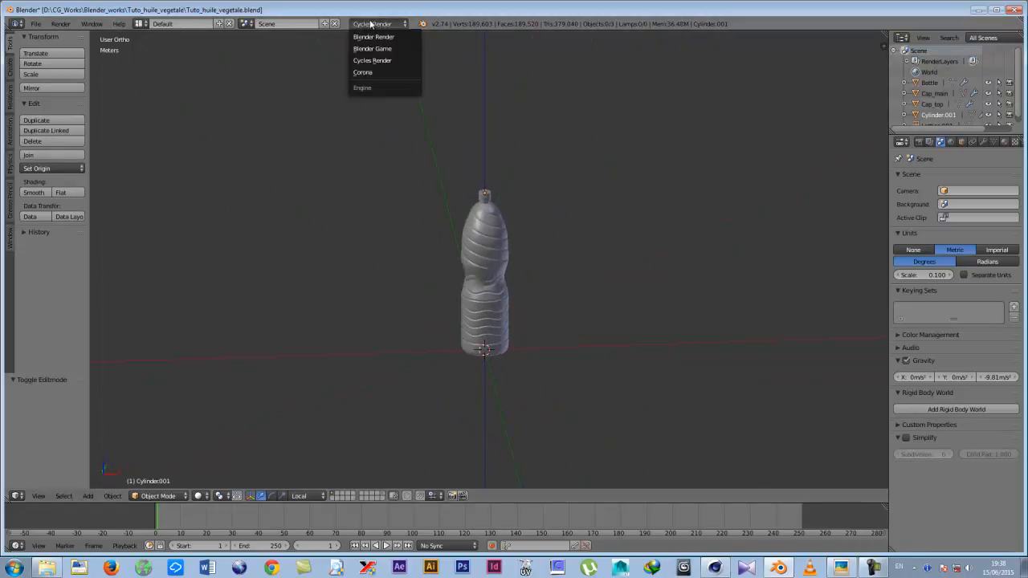
pyautogui.click(363, 36)
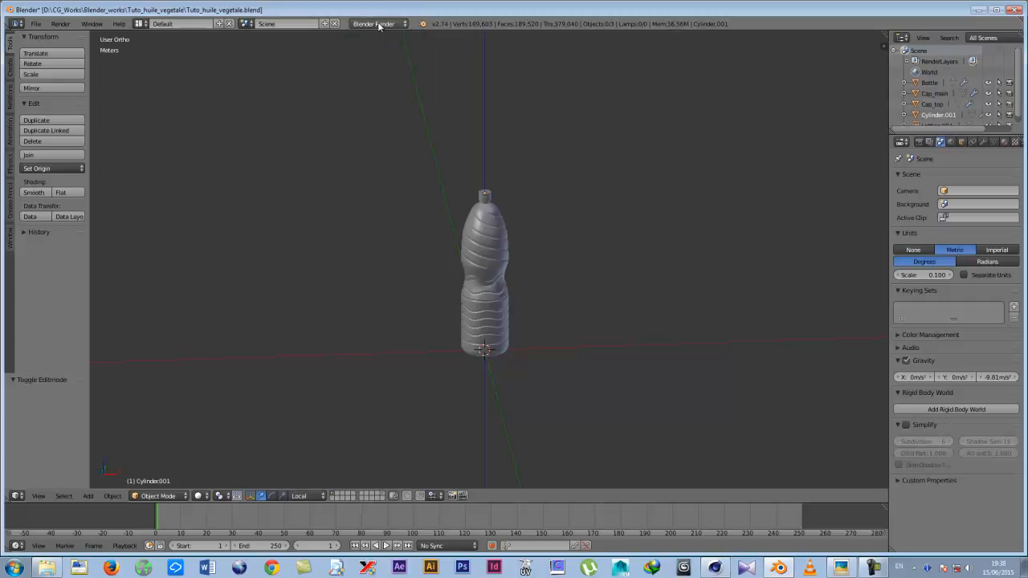
pyautogui.click(379, 24)
pyautogui.click(373, 60)
# Add a camera at the scene origin from the top view.
pyautogui.moveTo(512, 220); pyautogui.dragTo(508, 217, button='middle')
pyautogui.press('KP_7')
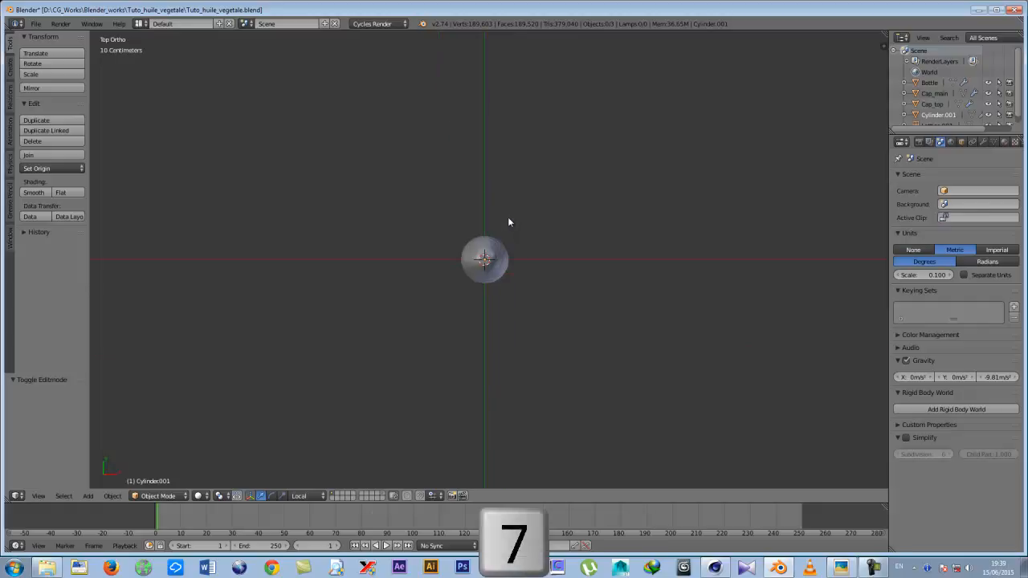
pyautogui.hotkey('shift', 'a')
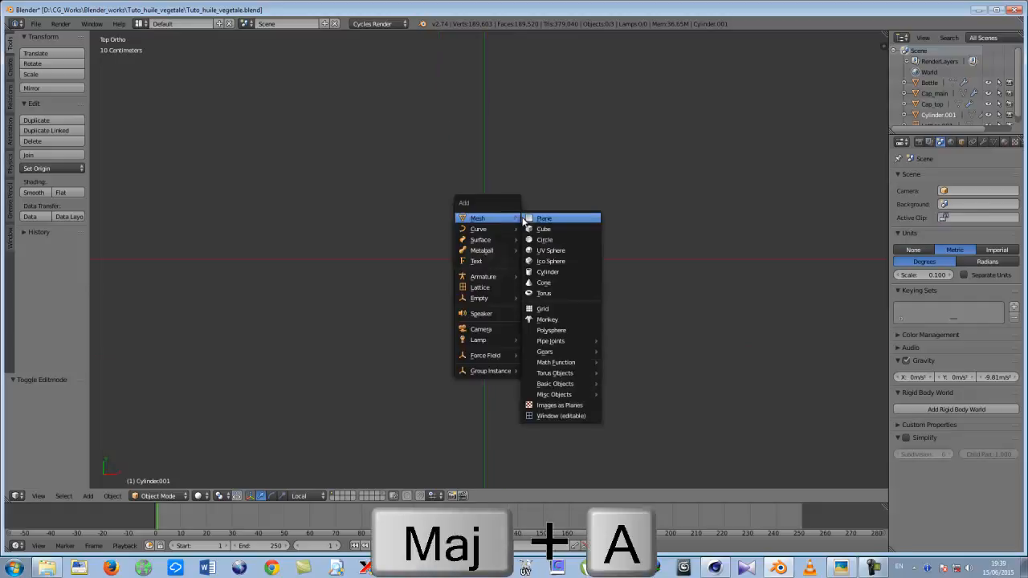
pyautogui.click(482, 329)
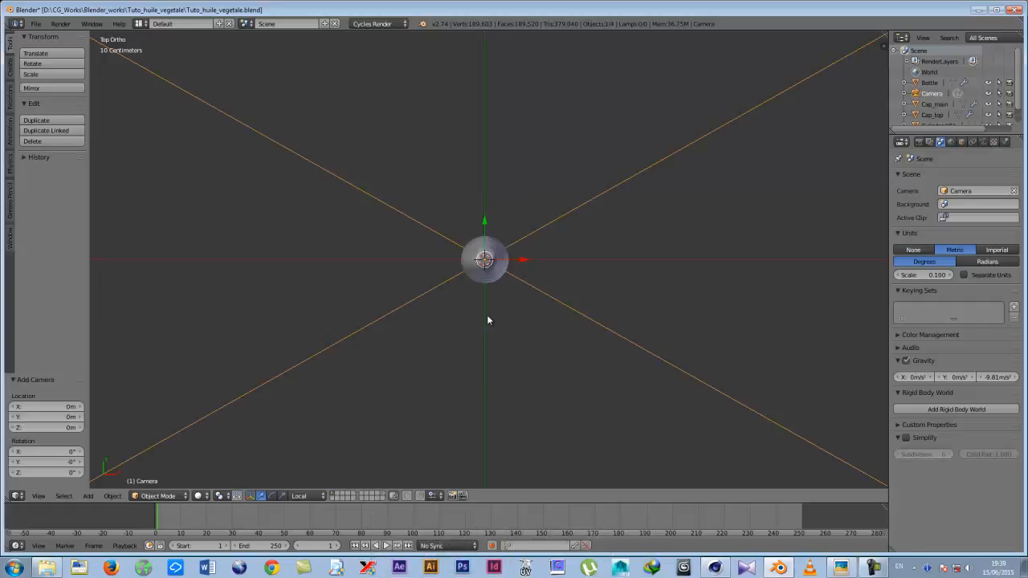
# Scale the new camera down uniformly to about 0.268 of its size.
pyautogui.scroll(-6, 487, 320)
pyautogui.moveTo(488, 319); pyautogui.dragTo(547, 296, button='middle')
pyautogui.moveTo(450, 331); pyautogui.dragTo(496, 281, button='middle')
pyautogui.press('s')
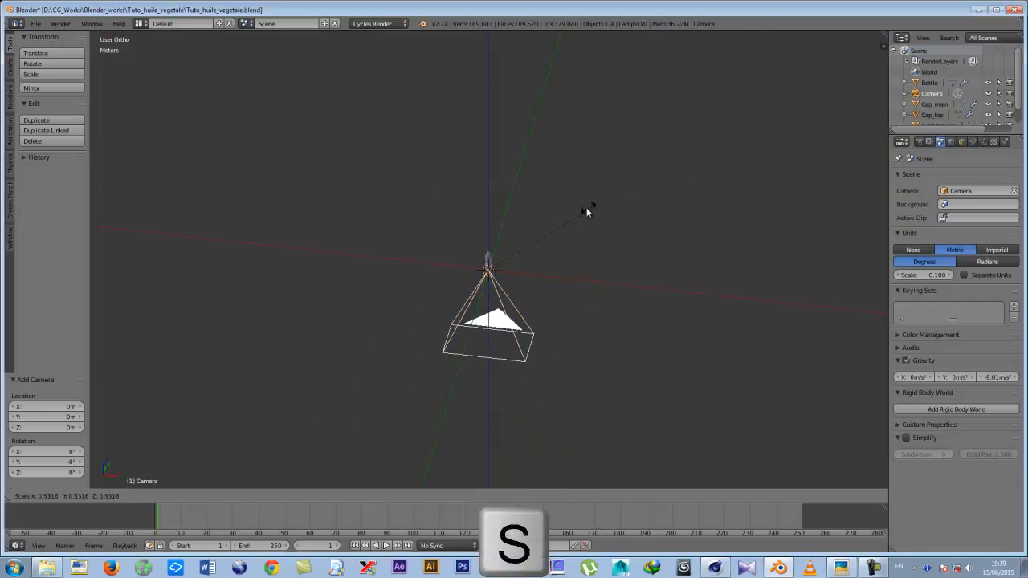
pyautogui.click(527, 225)
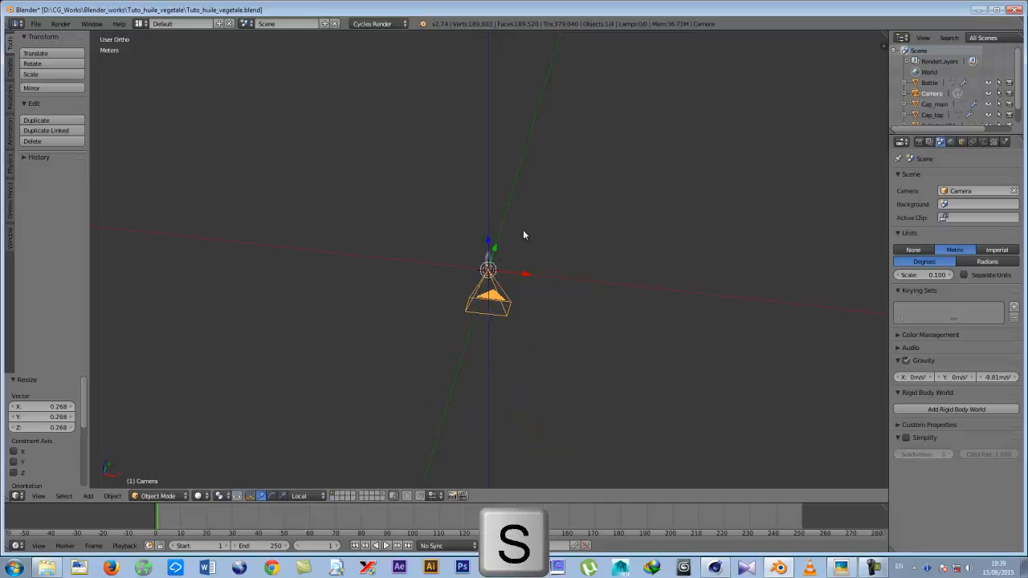
# Rotate the camera by about 83.2° in the side view so that it faces the bottle.
pyautogui.moveTo(467, 260); pyautogui.dragTo(467, 288, button='middle')
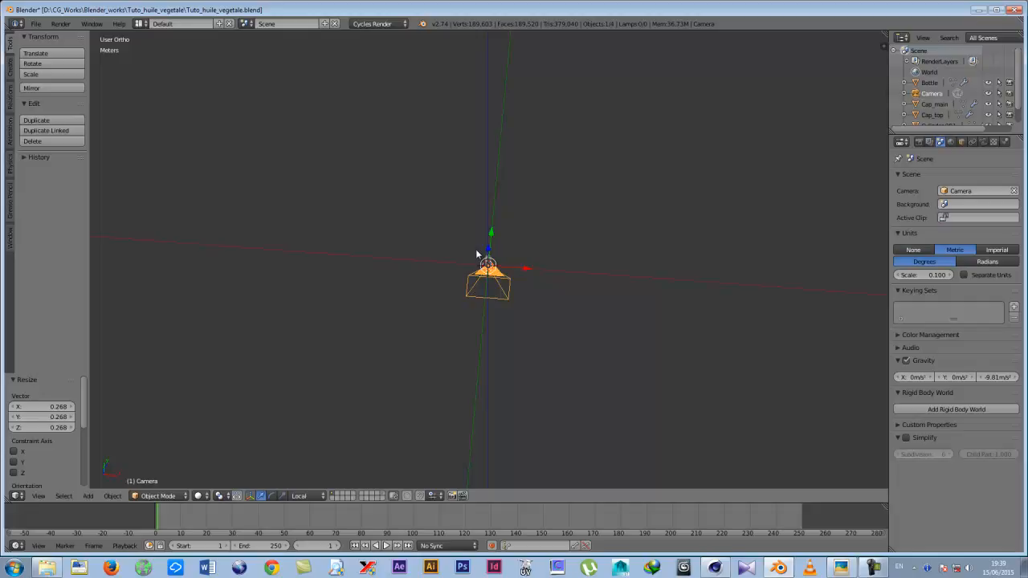
pyautogui.press('KP_3')
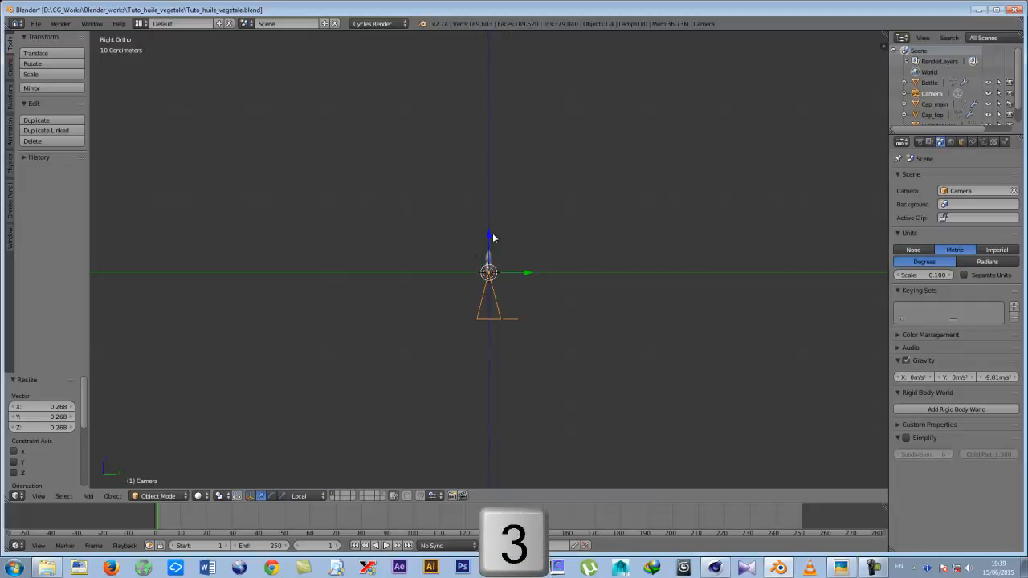
pyautogui.press('r')
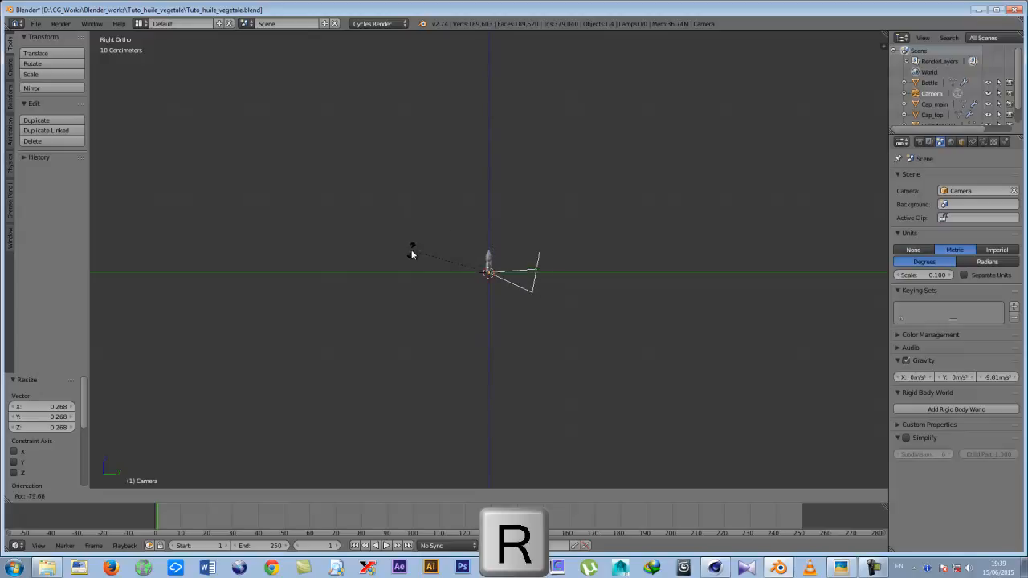
pyautogui.click(402, 252)
# Move the camera back along its local Z axis to about Y -2.015 m and Z 23.98 cm, and check its framing.
pyautogui.press('g')
pyautogui.press('z')
pyautogui.press('z')
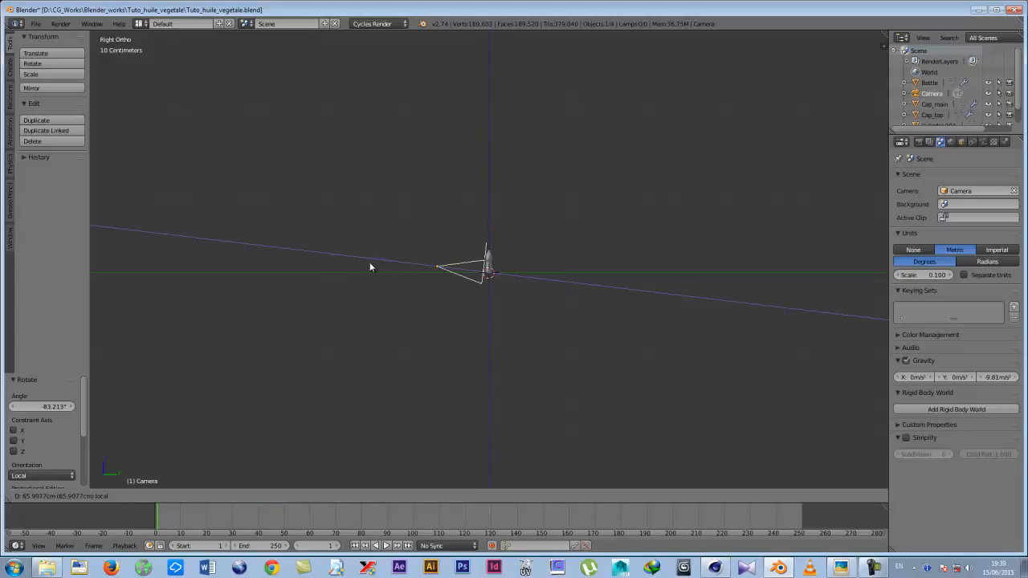
pyautogui.click(294, 256)
pyautogui.moveTo(335, 273); pyautogui.dragTo(425, 355, button='middle')
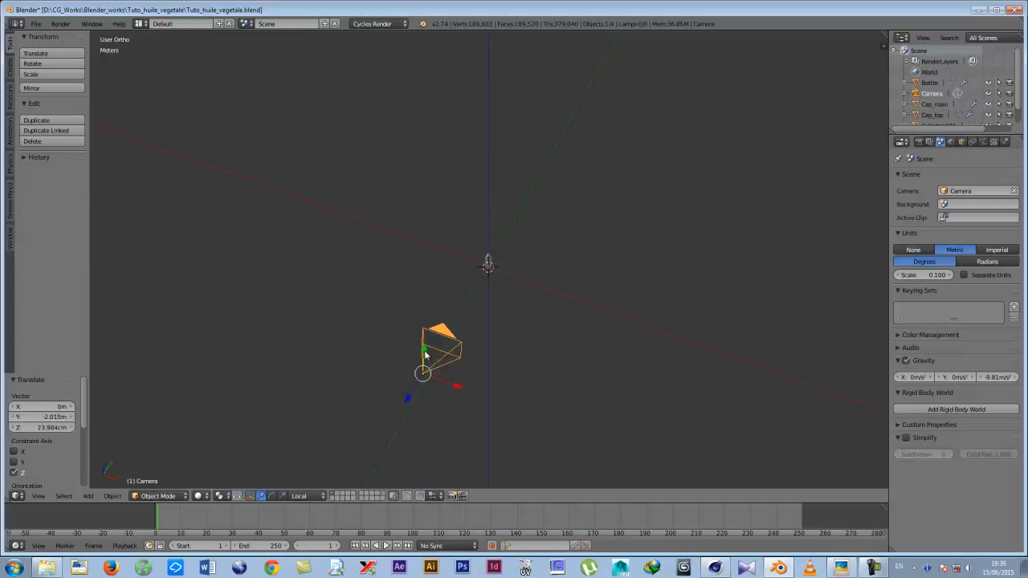
pyautogui.press('KP_0')
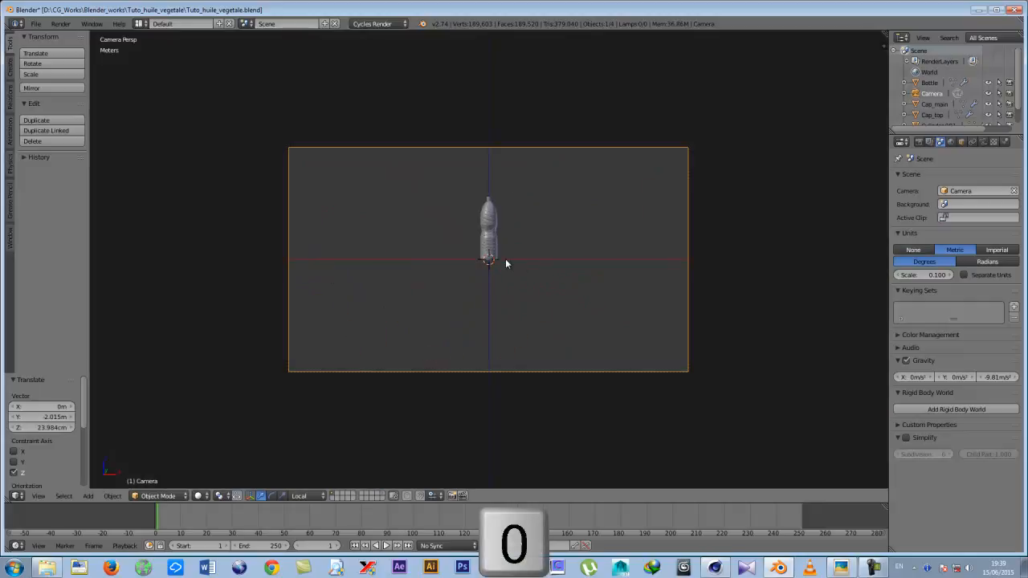
pyautogui.scroll(4, 506, 258)
pyautogui.scroll(-6, 506, 259)
pyautogui.scroll(2, 500, 254)
pyautogui.scroll(2, 495, 255)
pyautogui.scroll(-4, 495, 255)
# Set the camera's focal length to 120 mm.
pyautogui.moveTo(495, 255); pyautogui.dragTo(514, 299, button='middle')
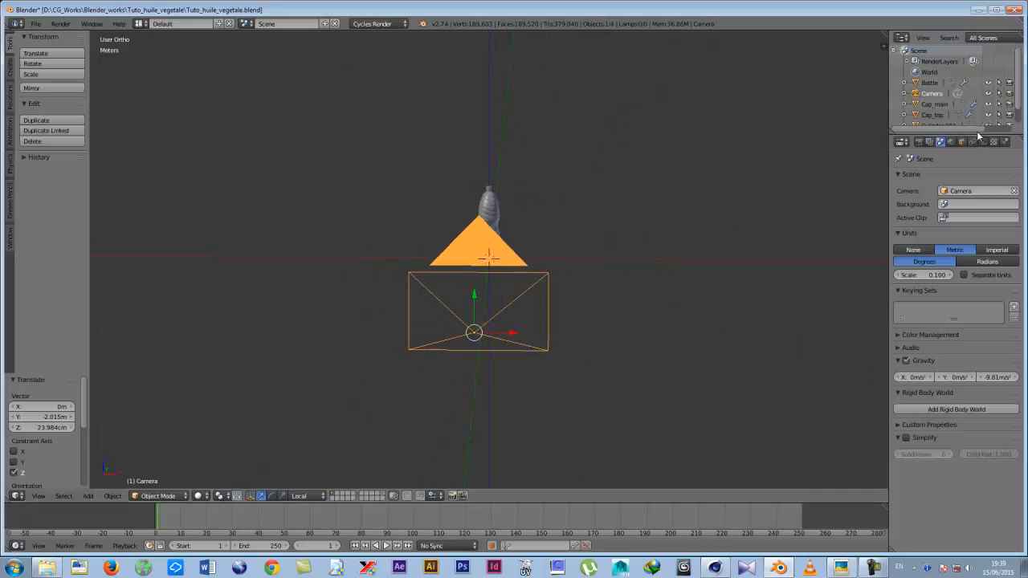
pyautogui.click(983, 142)
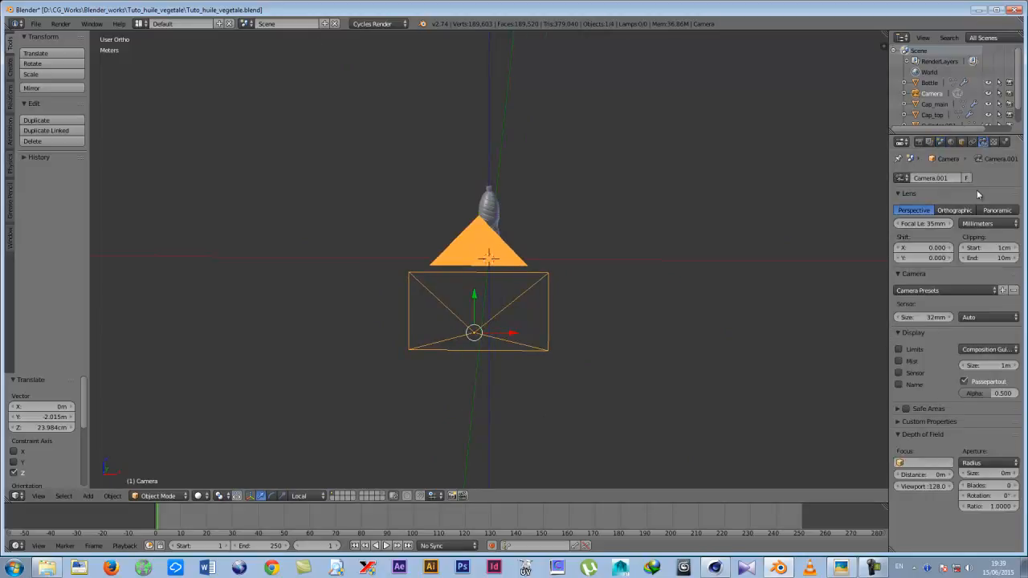
pyautogui.click(923, 223)
pyautogui.write('12')
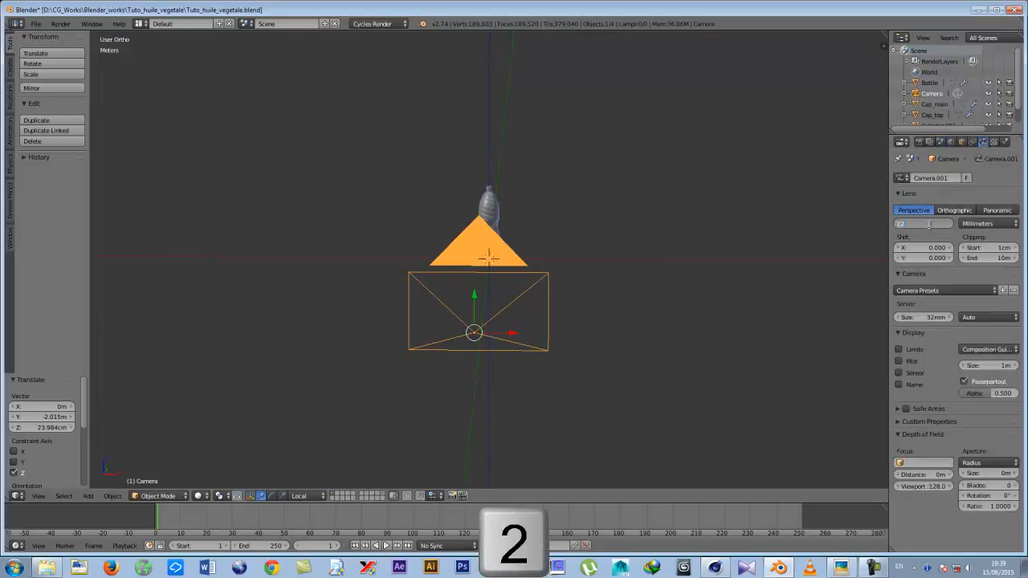
pyautogui.press('Return')
pyautogui.press('0')
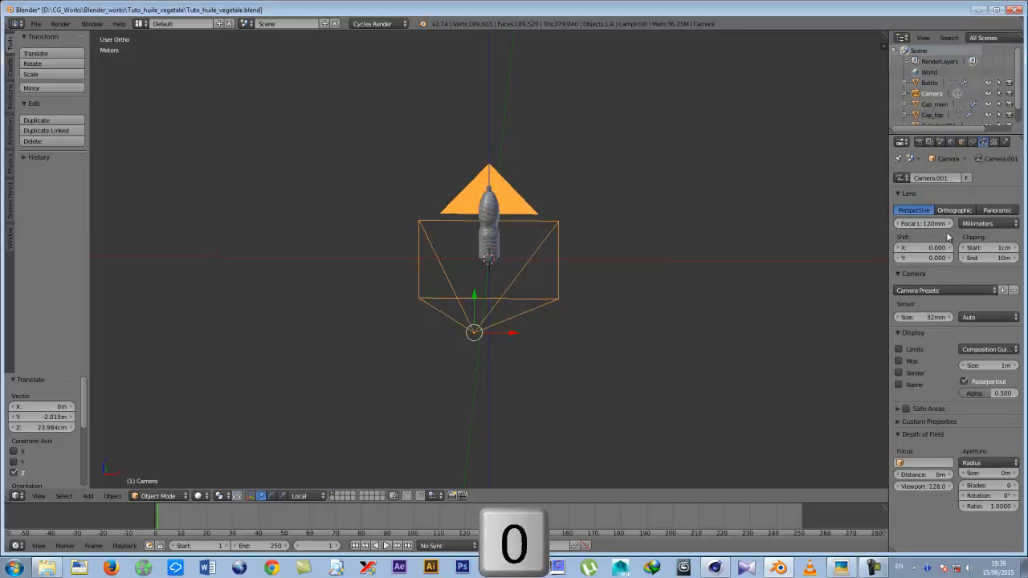
pyautogui.click(936, 223)
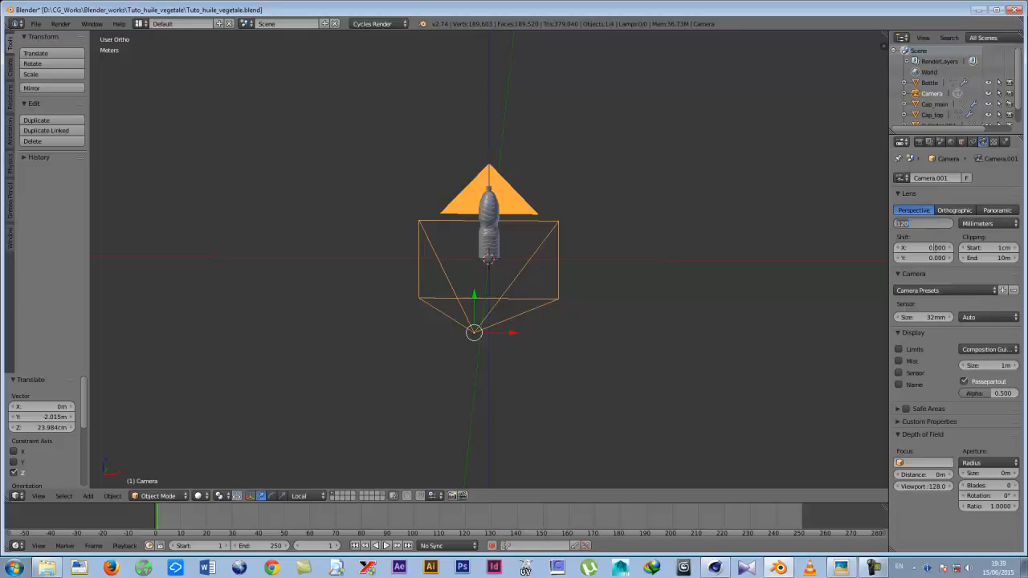
pyautogui.click(936, 247)
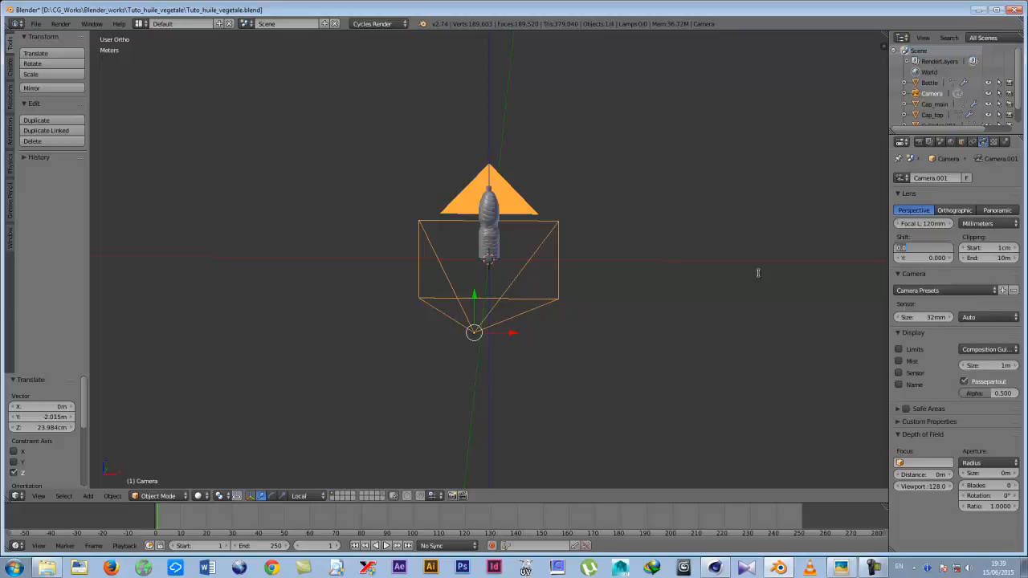
pyautogui.write('00')
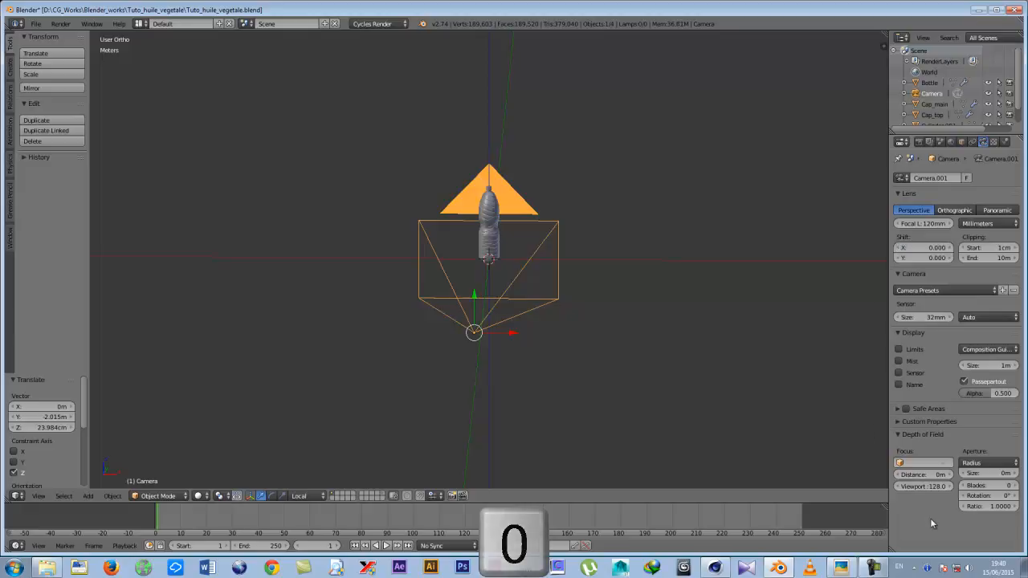
# Set the render resolution to 1000 px by 1500 px while viewing the bottle through the camera.
pyautogui.press('KP_0')
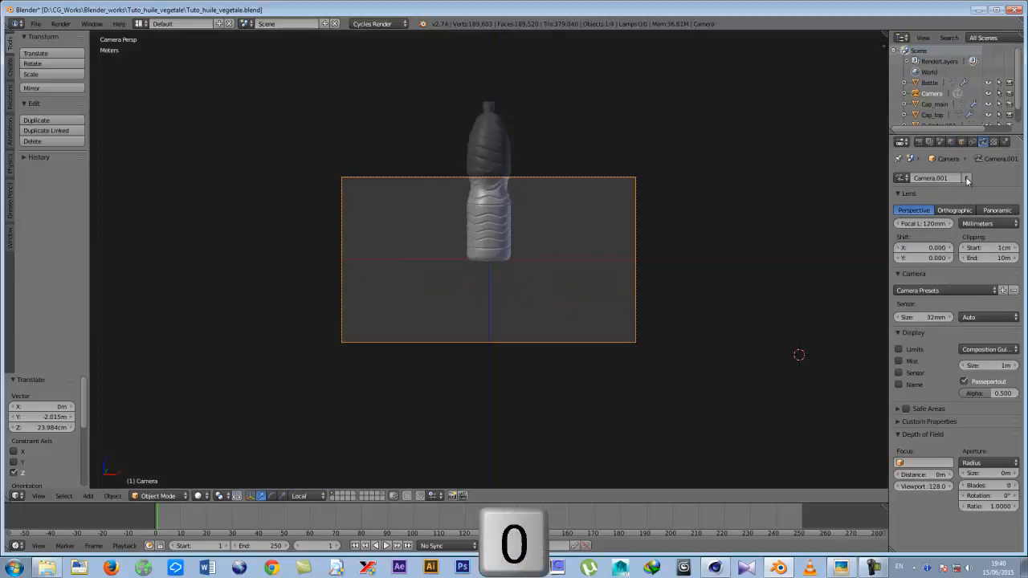
pyautogui.click(918, 142)
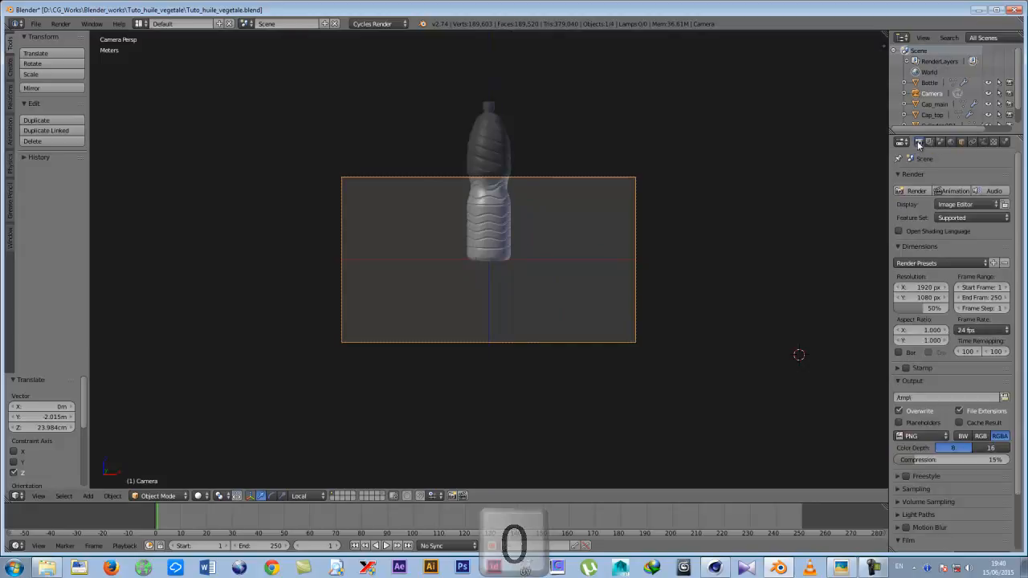
pyautogui.click(924, 291)
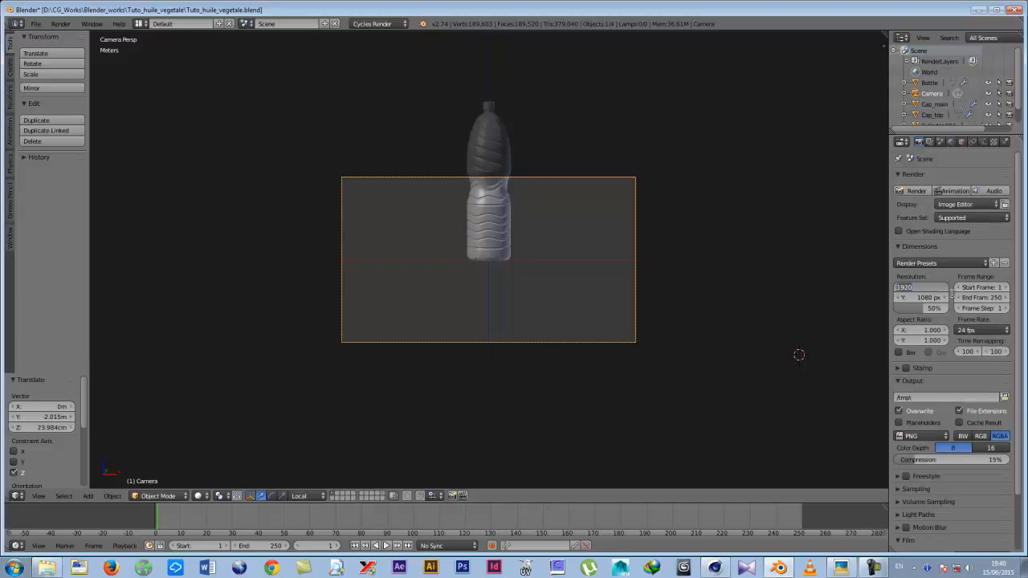
pyautogui.write('100')
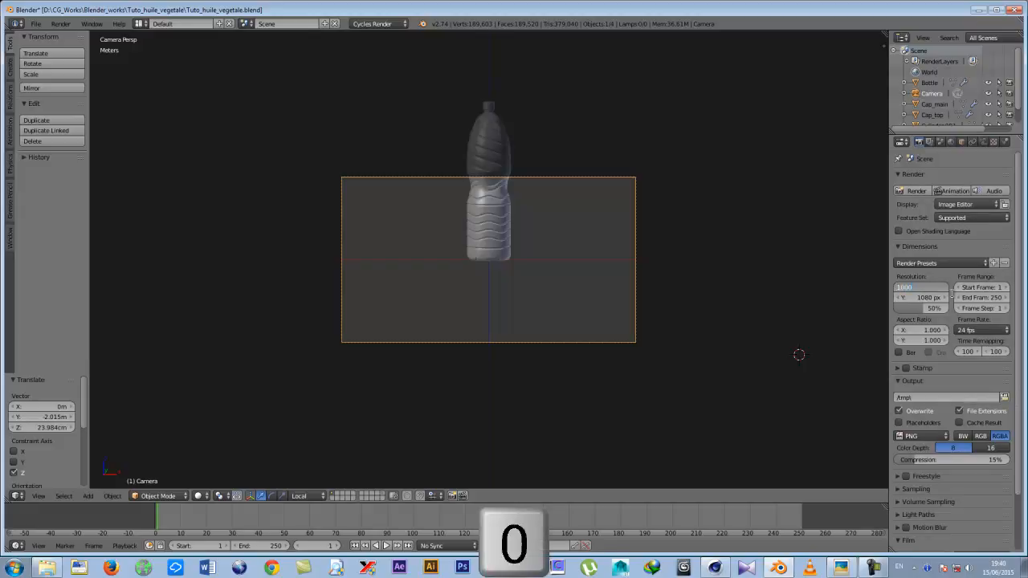
pyautogui.write('0')
pyautogui.click(926, 298)
pyautogui.write('1000')
pyautogui.press('Return')
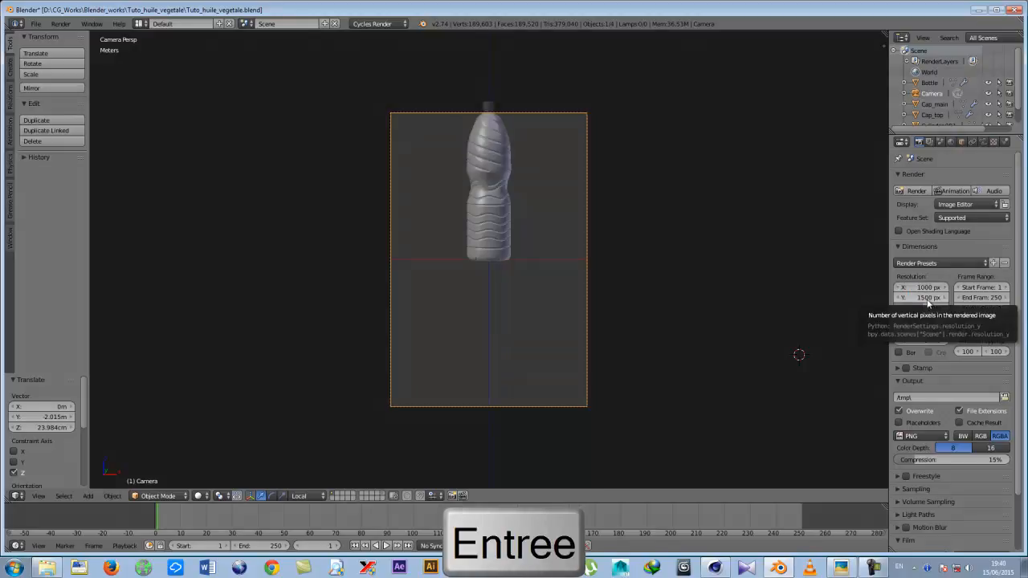
pyautogui.scroll(1, 518, 242)
pyautogui.scroll(-1, 518, 241)
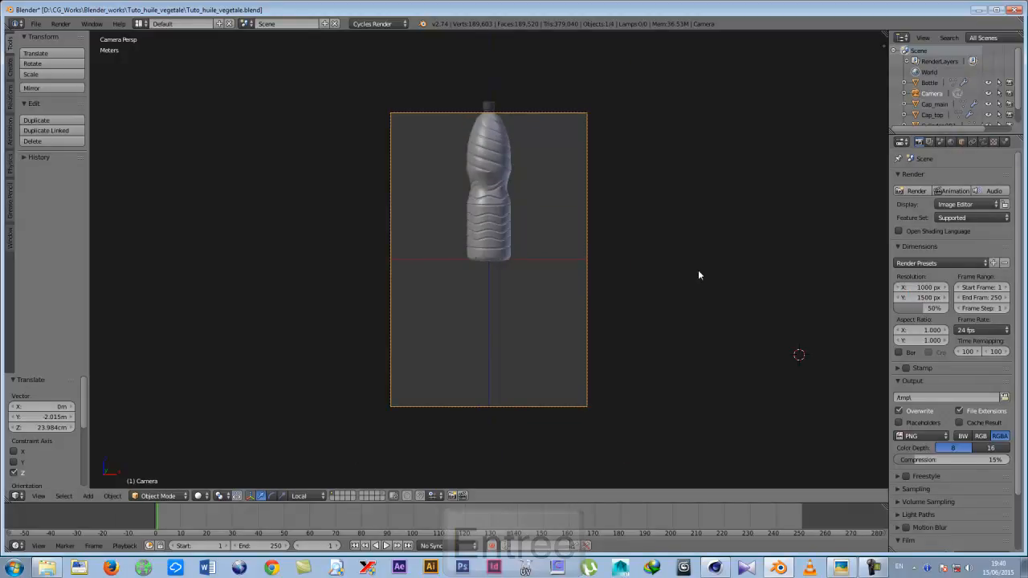
# Reset the 3D cursor to the scene origin and return to the camera view.
pyautogui.hotkey('shift', 'c')
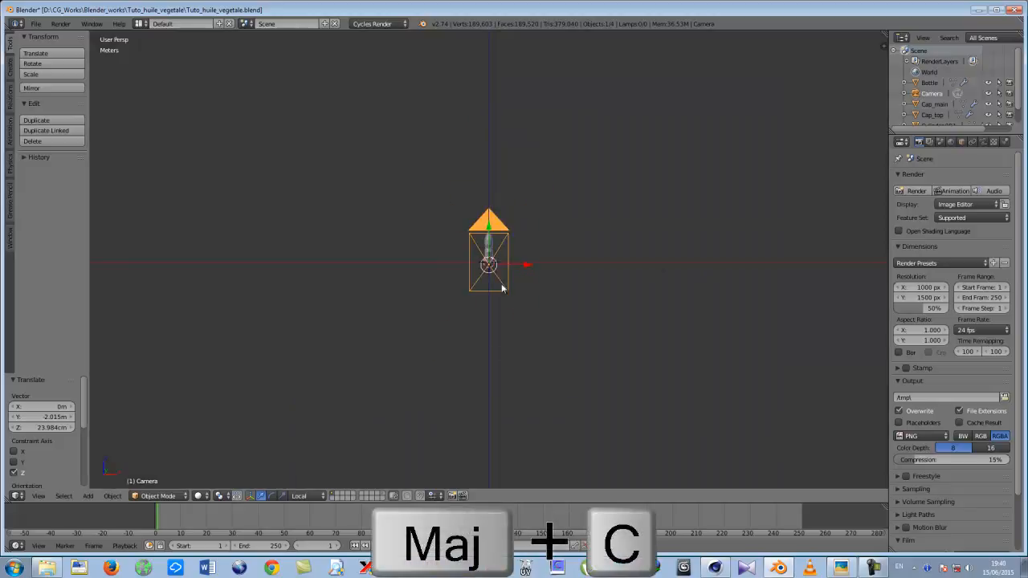
pyautogui.press('KP_0')
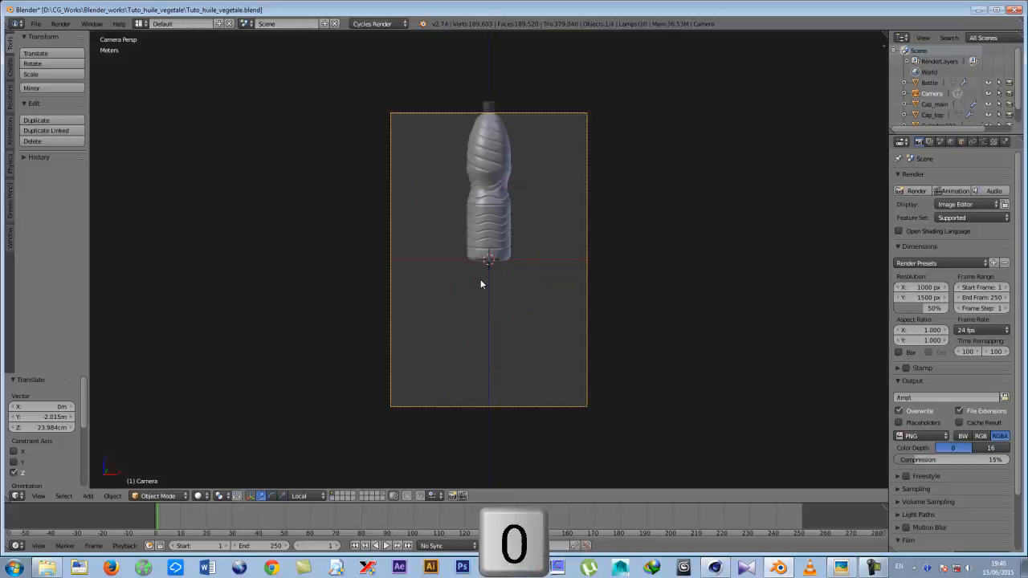
pyautogui.scroll(1, 700, 227)
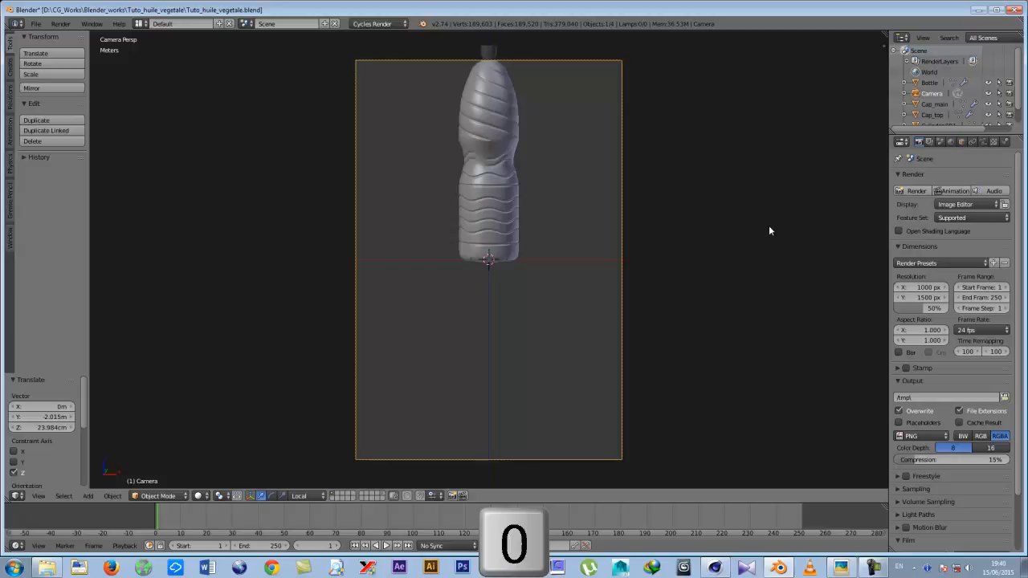
# Lock the camera to the view and reframe it closer so that the whole bottle sits centred in the portrait frame.
pyautogui.press('n')
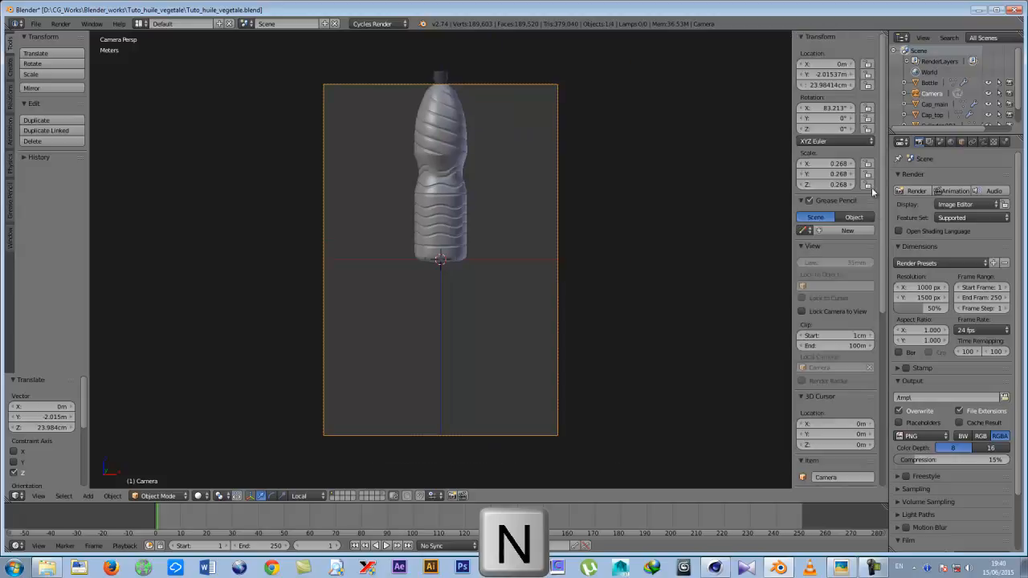
pyautogui.scroll(-4, 884, 165)
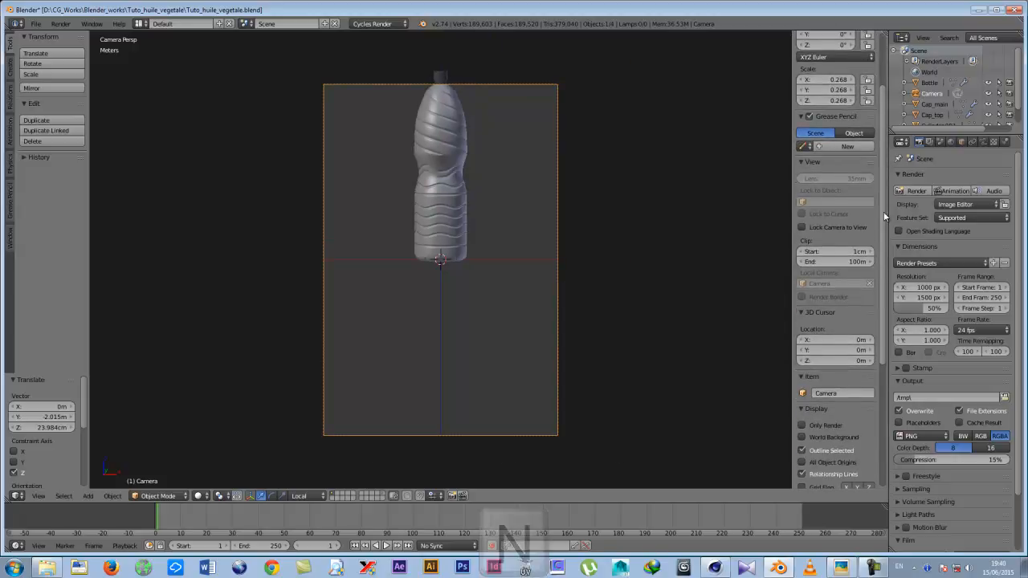
pyautogui.click(802, 228)
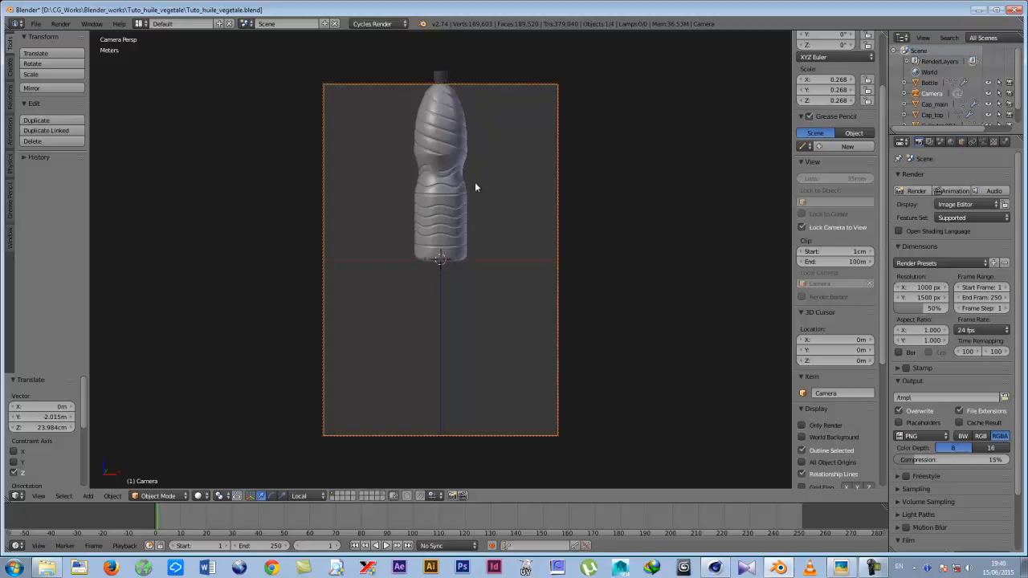
pyautogui.keyDown('shift'); pyautogui.moveTo(458, 172); pyautogui.dragTo(470, 289, button='middle'); pyautogui.keyUp('shift')
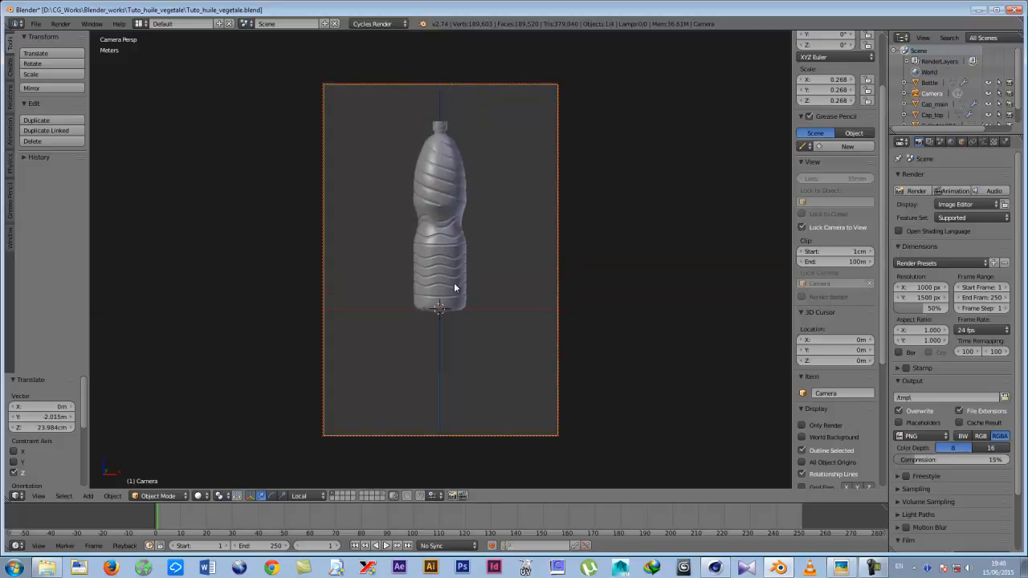
pyautogui.scroll(3, 461, 361)
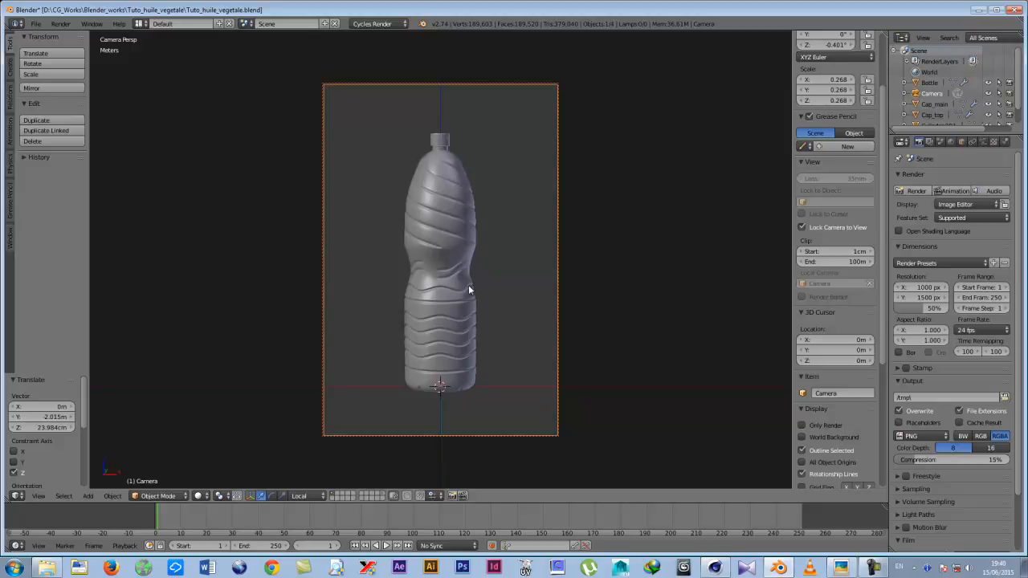
# Recentre the bottle vertically in the camera frame and unlock the camera from the view.
pyautogui.keyDown('shift'); pyautogui.scroll(2, 442, 280); pyautogui.keyUp('shift')
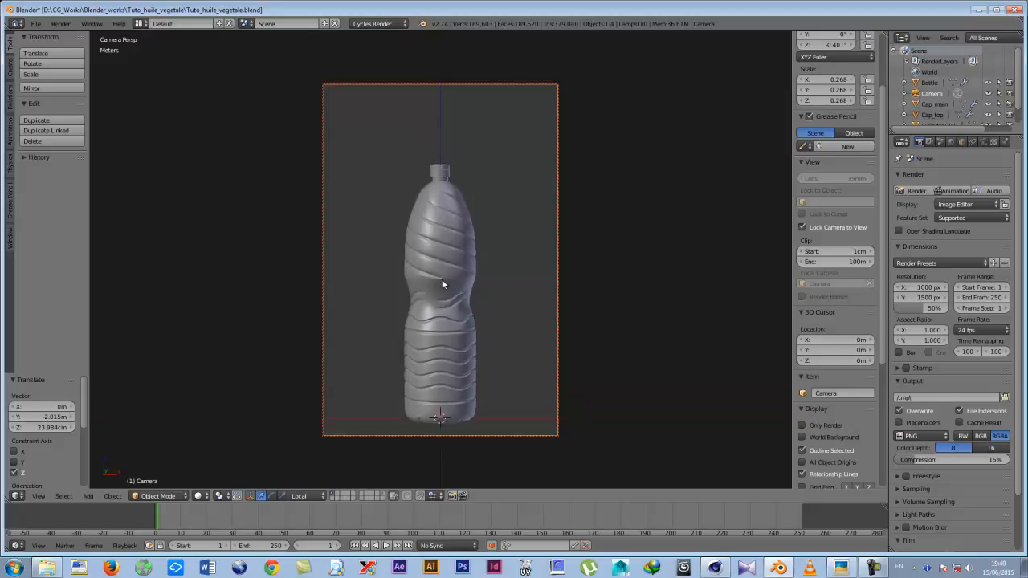
pyautogui.moveTo(442, 278)
pyautogui.keyDown('shift'); pyautogui.mouseDown(button='middle')
pyautogui.moveTo(440, 206)
pyautogui.moveTo(432, 251)
pyautogui.mouseUp(button='middle'); pyautogui.keyUp('shift')
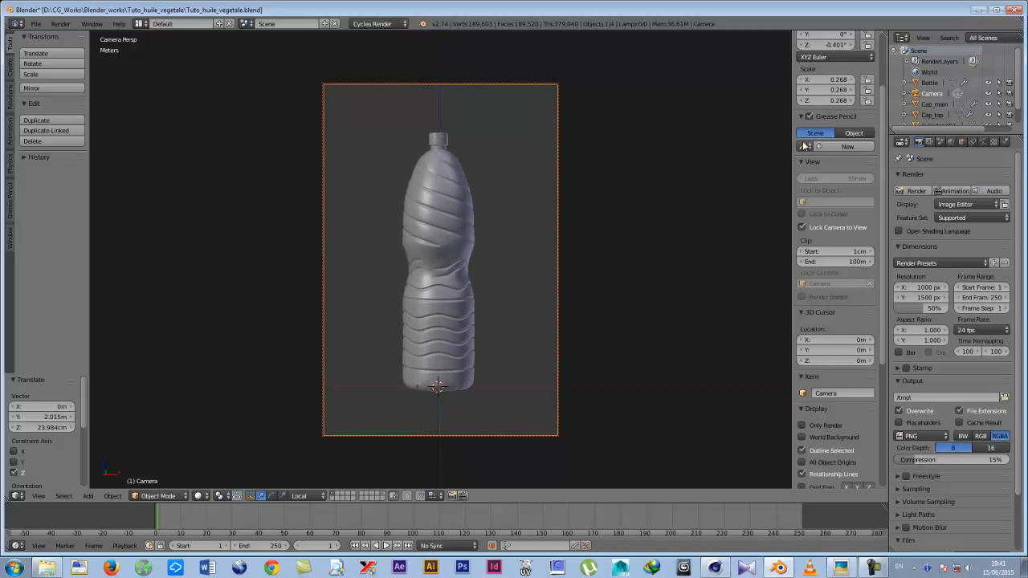
pyautogui.click(801, 227)
pyautogui.press('n')
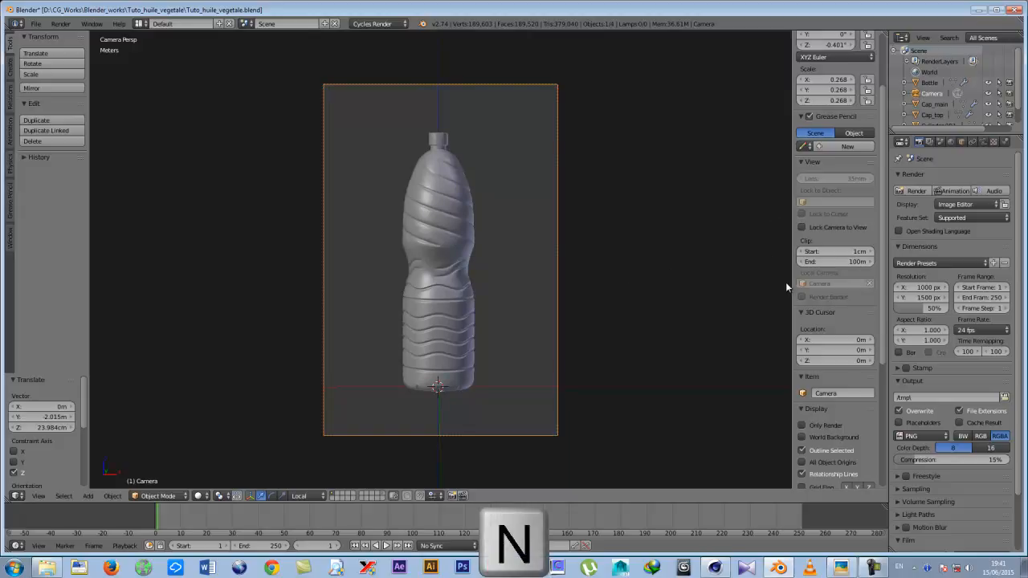
# Check the camera's placement and framing around the bottle, and save the scene over the existing file.
pyautogui.moveTo(644, 282); pyautogui.dragTo(572, 286, button='middle')
pyautogui.scroll(-4, 604, 287)
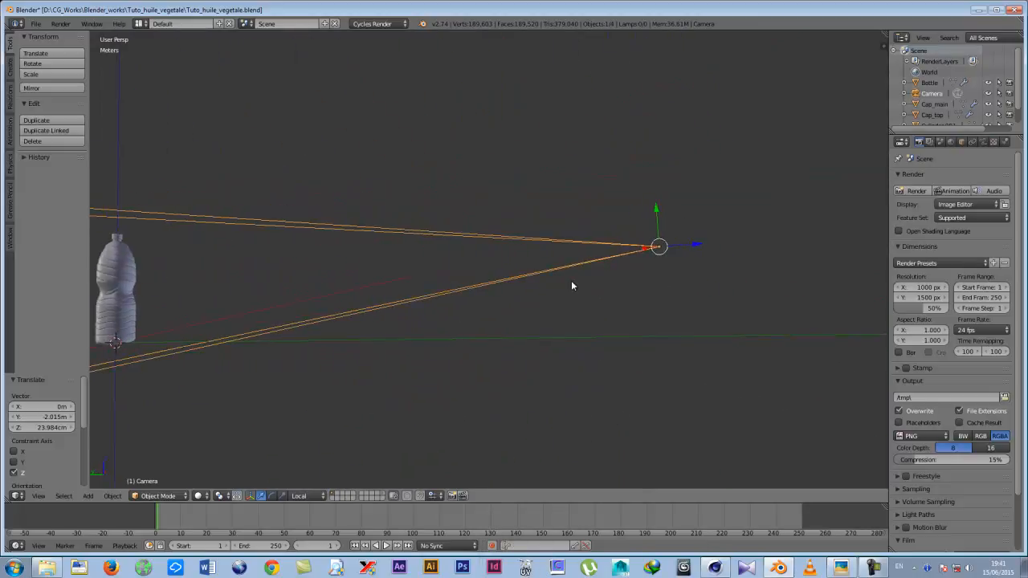
pyautogui.moveTo(241, 327); pyautogui.dragTo(530, 328, button='middle')
pyautogui.press('KP_0')
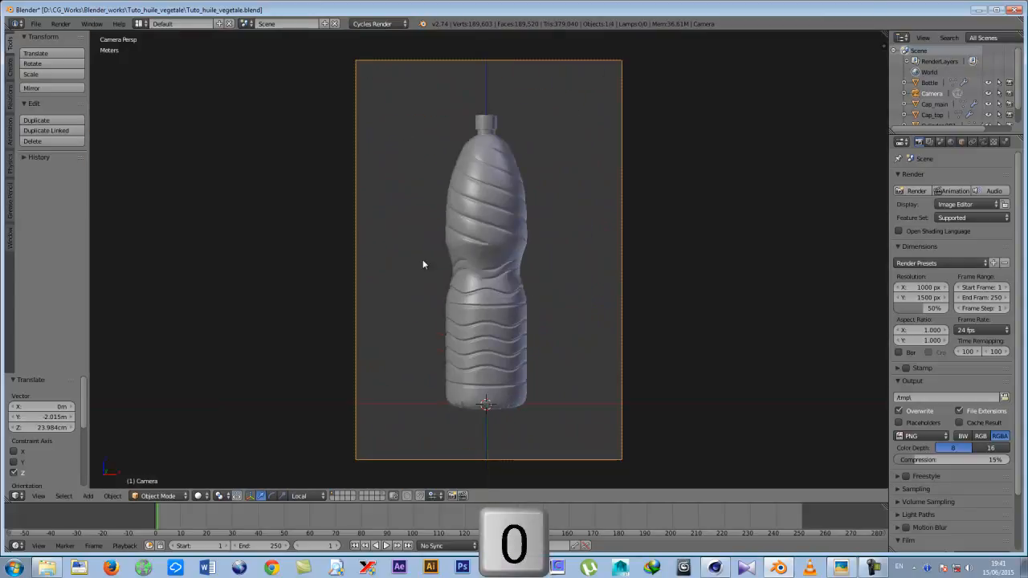
pyautogui.scroll(3, 452, 249)
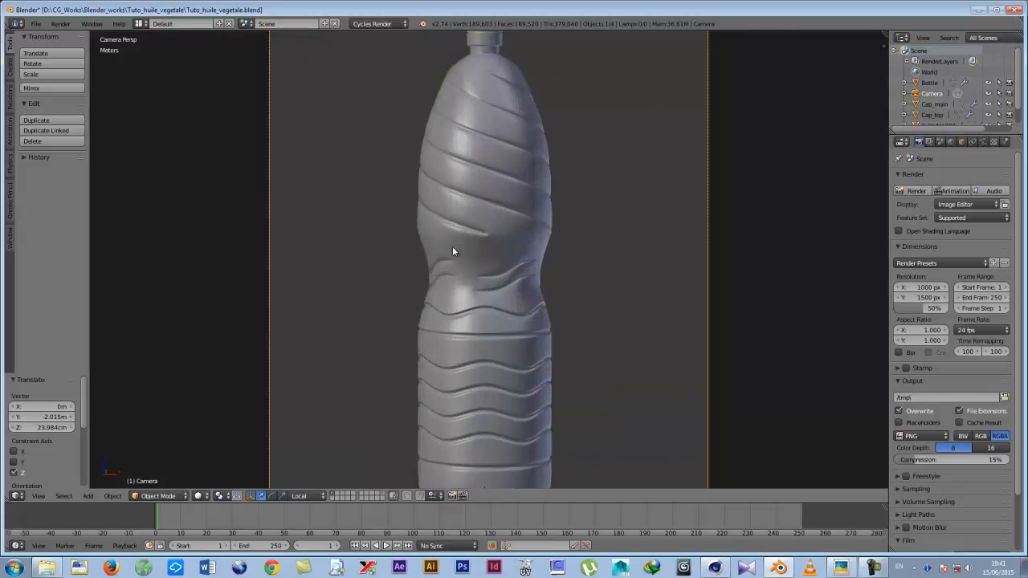
pyautogui.scroll(-4, 453, 250)
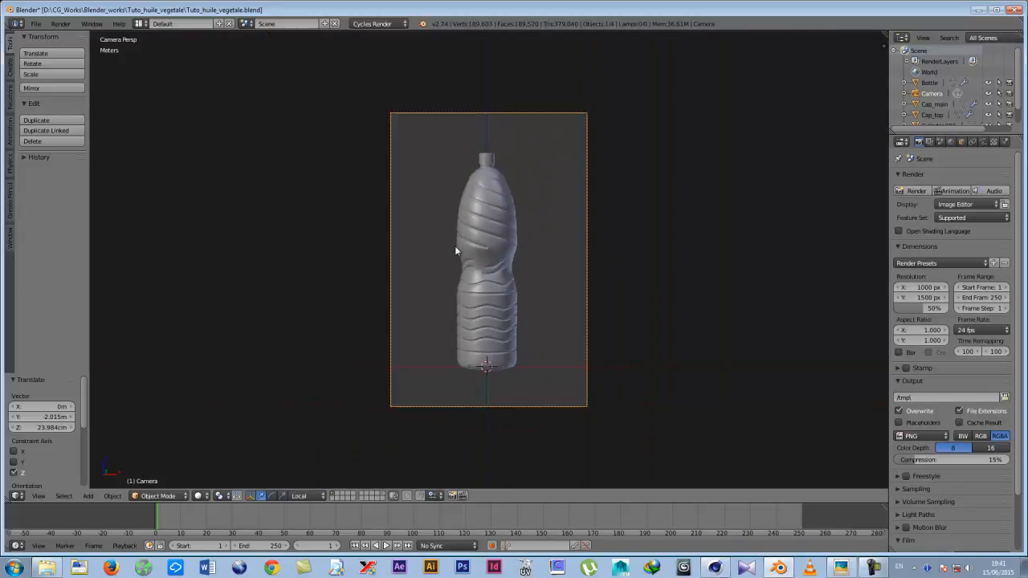
pyautogui.hotkey('ctrl', 's')
pyautogui.click(454, 245)
pyautogui.moveTo(457, 252); pyautogui.dragTo(515, 290, button='middle')
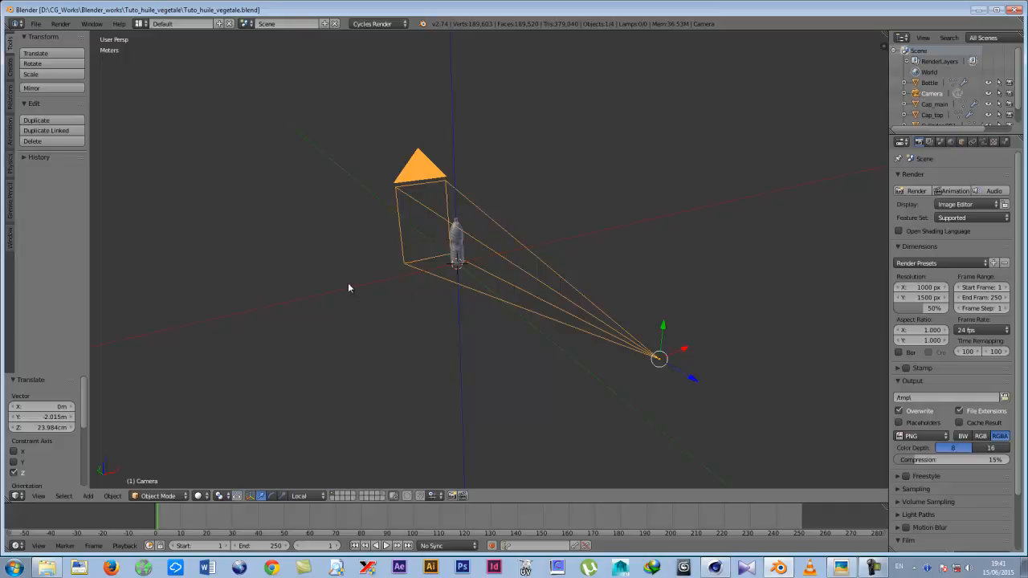
pyautogui.keyDown('shift'); pyautogui.moveTo(397, 243); pyautogui.dragTo(451, 263, button='middle'); pyautogui.keyUp('shift')
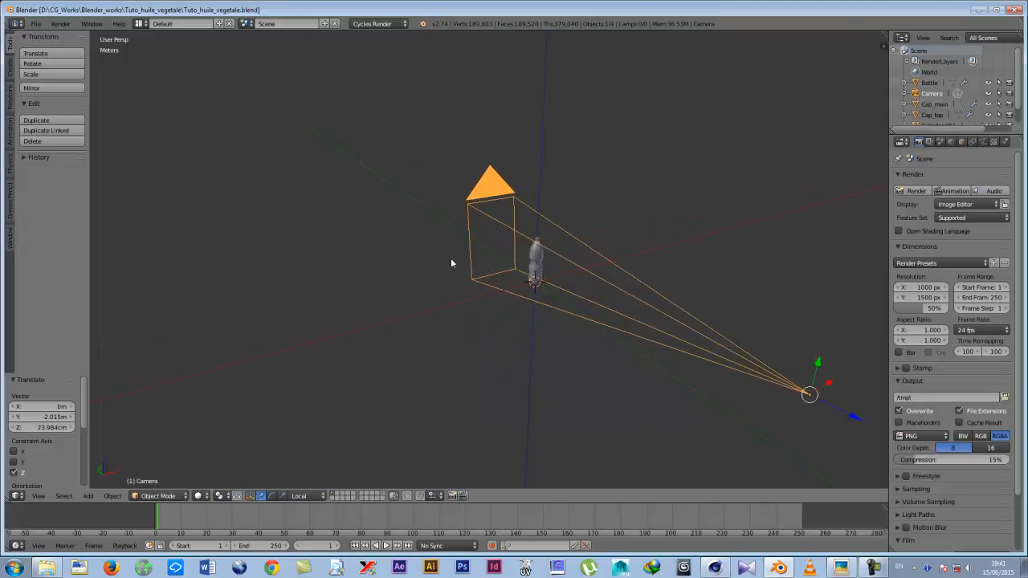
pyautogui.hotkey('shift', 'a')
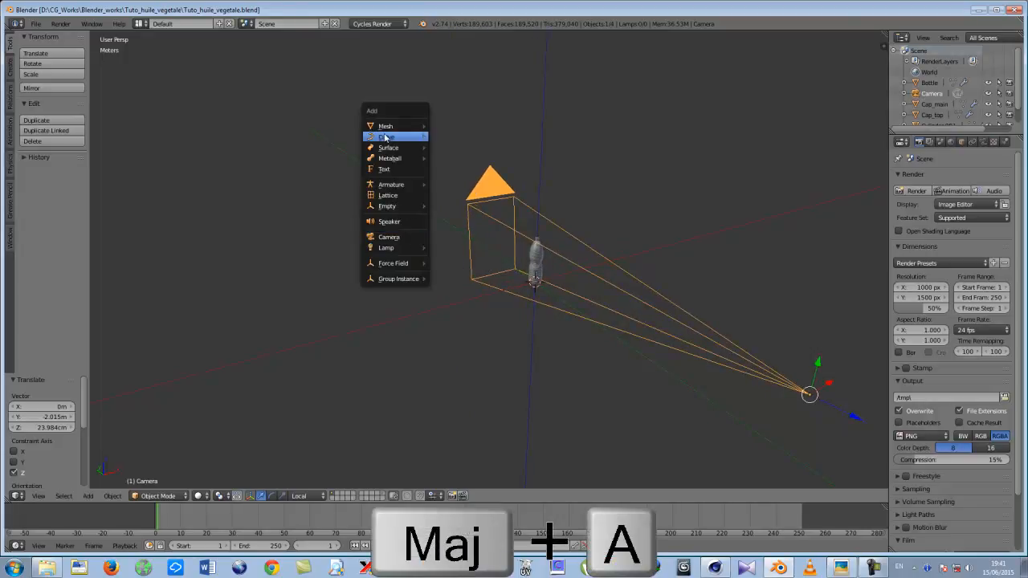
pyautogui.moveTo(384, 128)
pyautogui.click(453, 127)
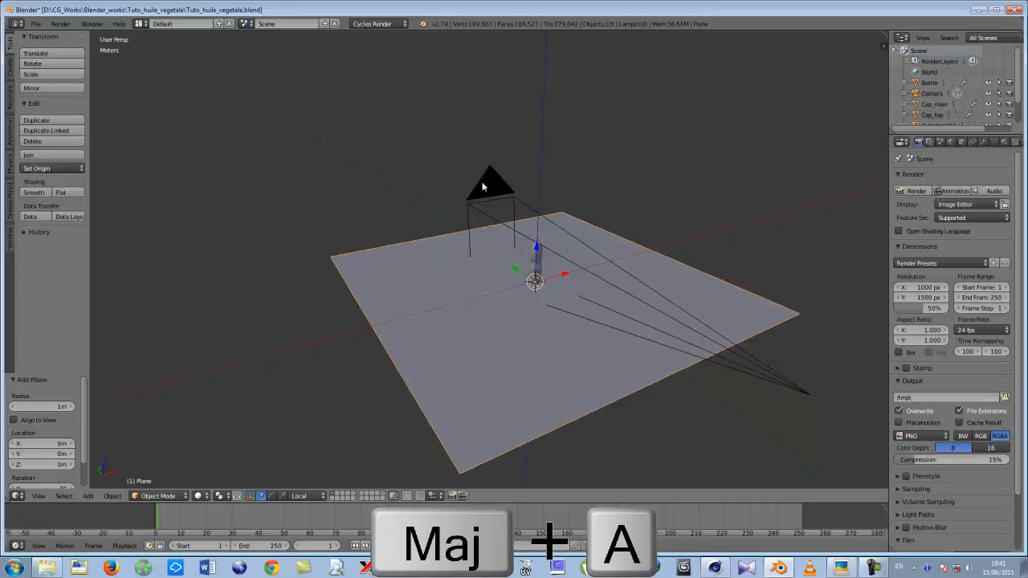
pyautogui.scroll(-5, 432, 313)
pyautogui.moveTo(500, 294); pyautogui.dragTo(446, 305, button='middle')
pyautogui.press('x')
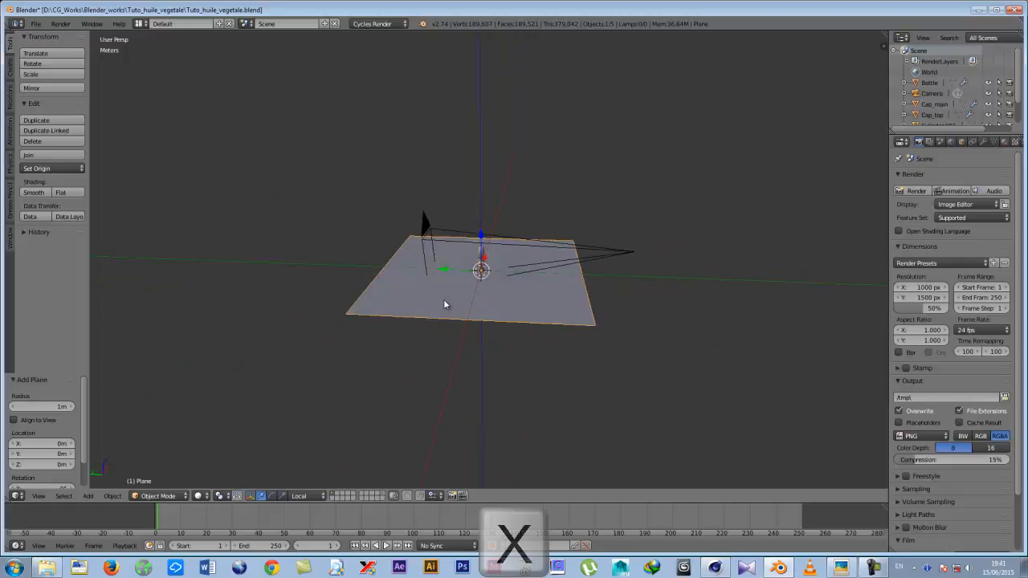
pyautogui.click(423, 301)
# Add a cube mesh at the scene origin and open it in Edit Mode.
pyautogui.hotkey('shift', 'a')
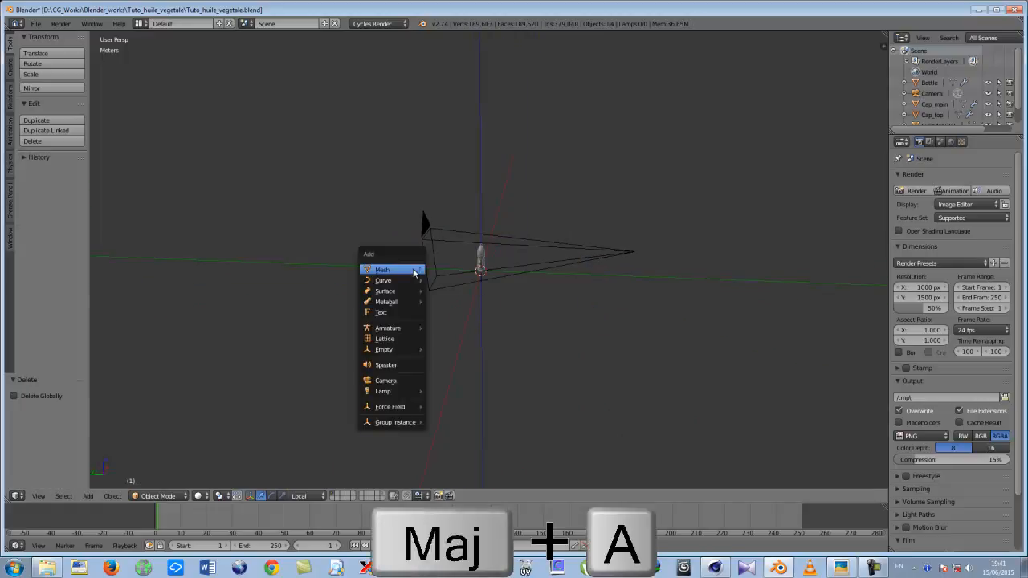
pyautogui.moveTo(385, 285)
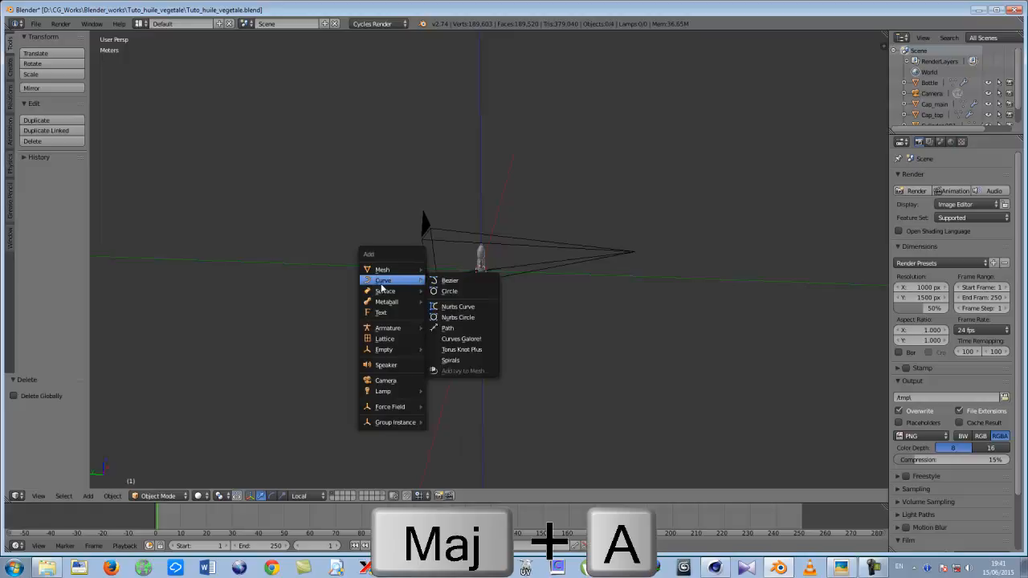
pyautogui.click(469, 280)
pyautogui.moveTo(449, 285); pyautogui.dragTo(462, 314, button='middle')
pyautogui.press('Tab')
pyautogui.scroll(-5, 463, 317)
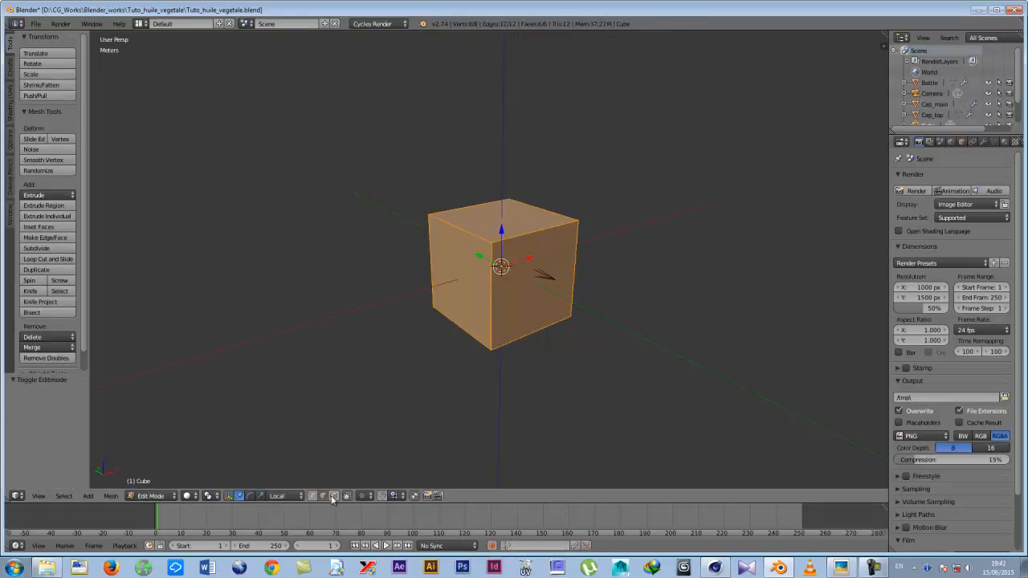
# Delete the cube's camera-facing face and both side faces, keeping the floor, back wall and ceiling.
pyautogui.rightClick(461, 273)
pyautogui.keyDown('shift'); pyautogui.rightClick(540, 270); pyautogui.keyUp('shift')
pyautogui.moveTo(567, 292); pyautogui.dragTo(529, 283, button='middle')
pyautogui.press('x')
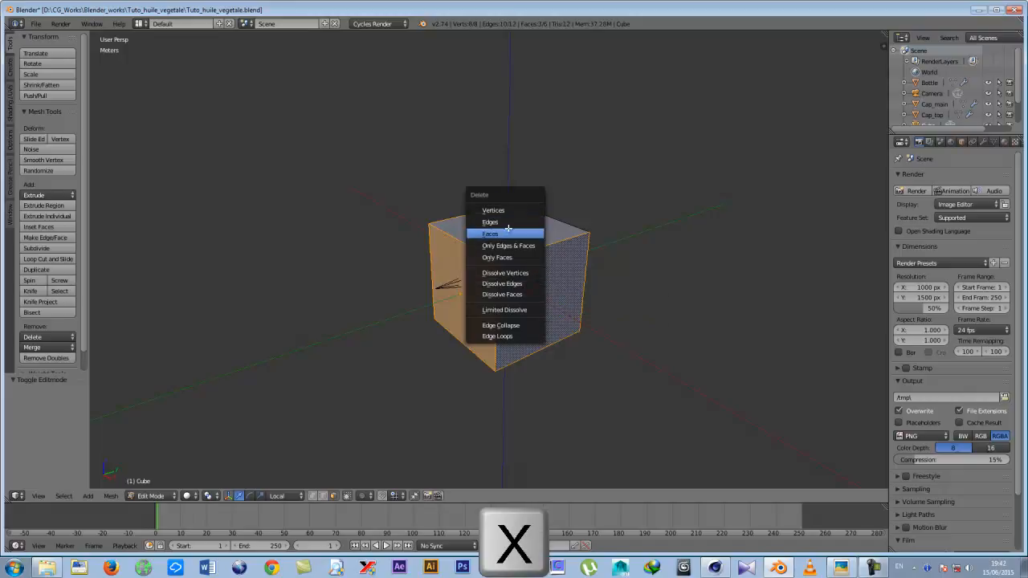
pyautogui.click(496, 233)
# Bevel the two horizontal edges where the back wall meets the floor and ceiling by about 2.03.
pyautogui.moveTo(436, 270)
pyautogui.mouseDown(button='middle')
pyautogui.moveTo(474, 246)
pyautogui.moveTo(544, 238)
pyautogui.moveTo(423, 280)
pyautogui.moveTo(440, 274)
pyautogui.mouseUp(button='middle')
pyautogui.scroll(3, 447, 239)
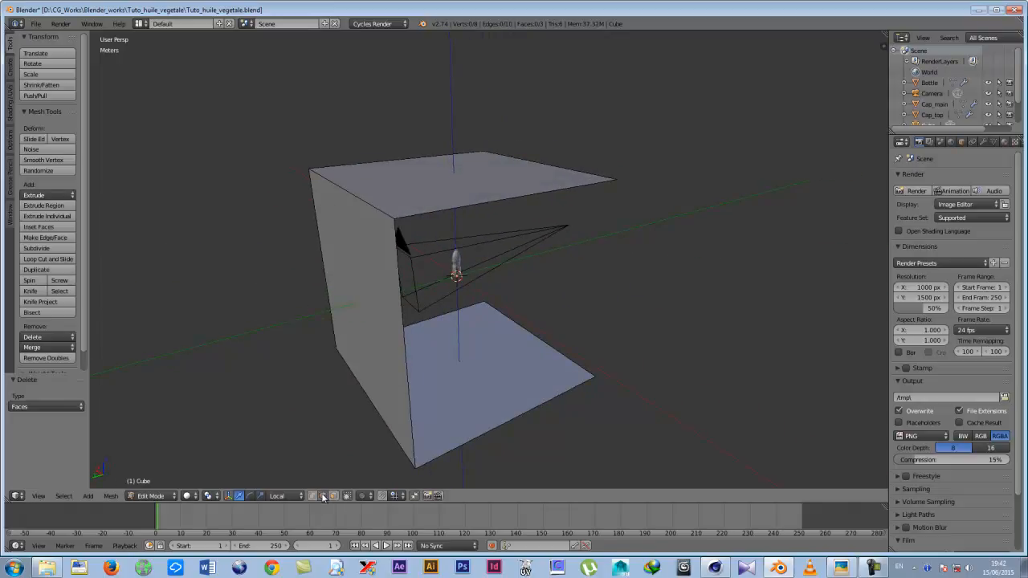
pyautogui.keyDown('shift'); pyautogui.rightClick(373, 403); pyautogui.keyUp('shift')
pyautogui.moveTo(445, 390); pyautogui.dragTo(455, 366, button='middle')
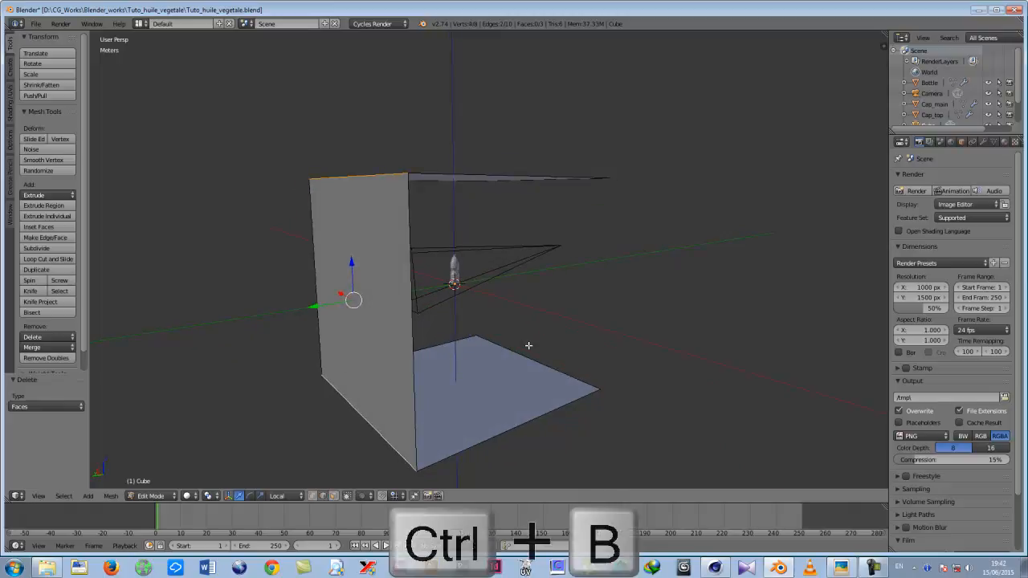
pyautogui.hotkey('ctrl', 'b')
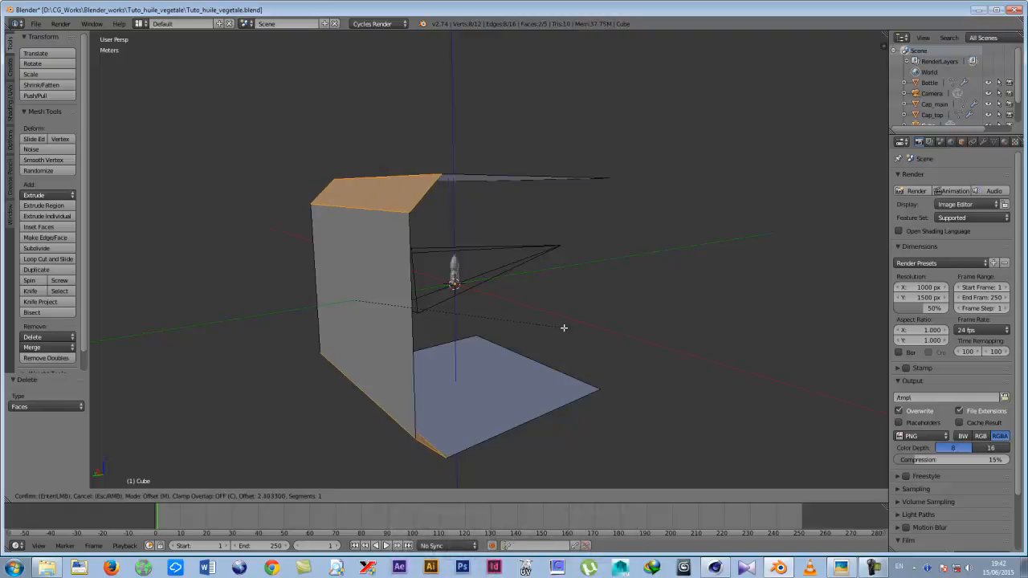
pyautogui.click(560, 329)
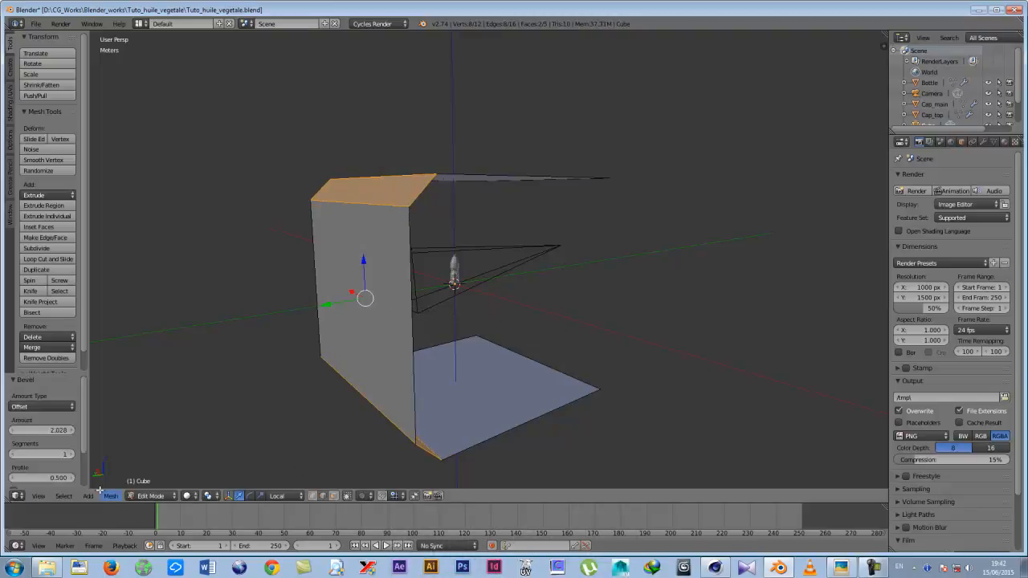
# Set the backdrop's bevel to 4 segments and an amount of 2.
pyautogui.click(70, 456)
pyautogui.click(70, 455)
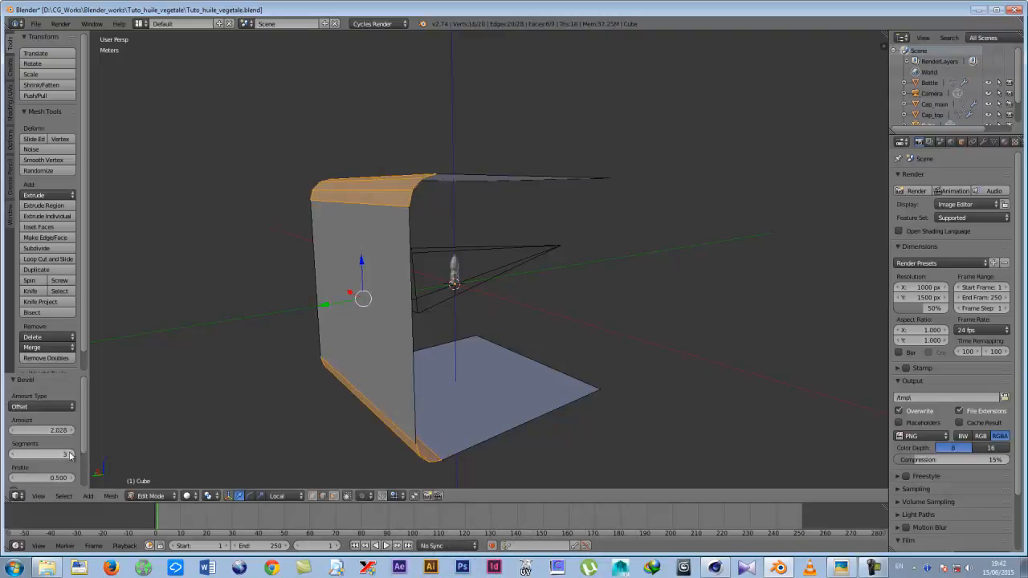
pyautogui.click(70, 455)
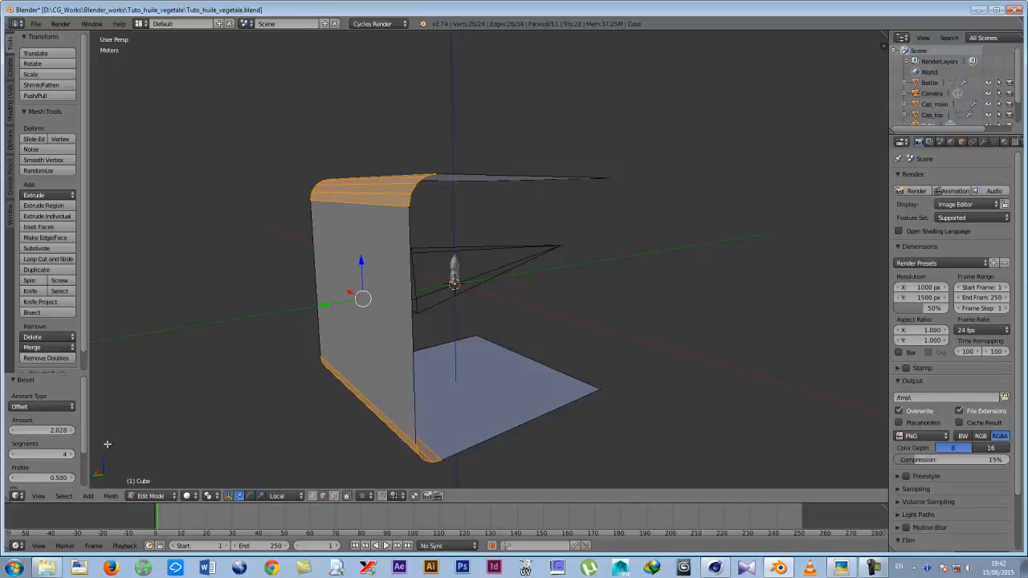
pyautogui.click(49, 431)
pyautogui.write('2')
pyautogui.press('Return')
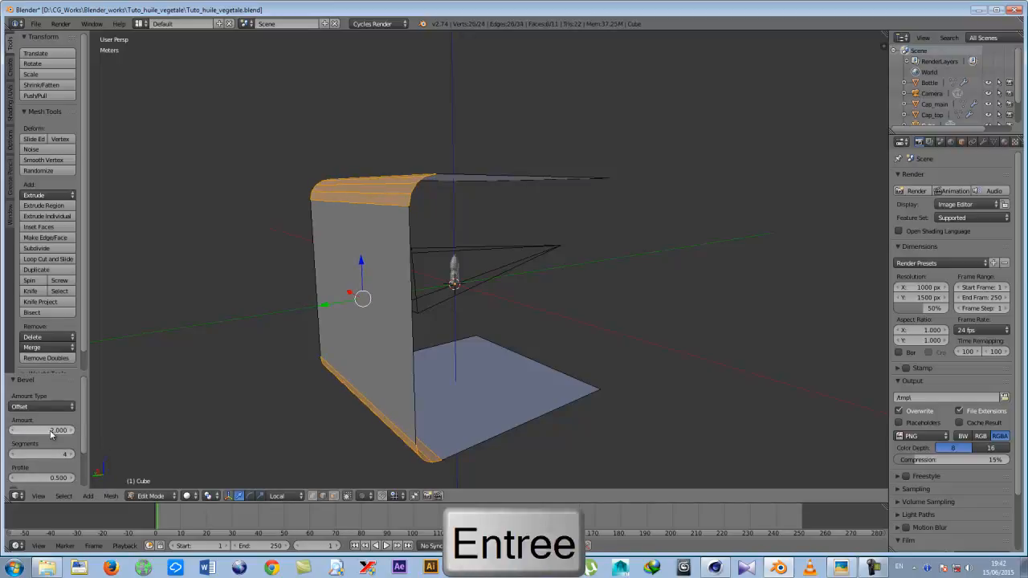
# Return to Object Mode, raise the backdrop about 77 cm along Z and check it through the camera.
pyautogui.press('KP_3')
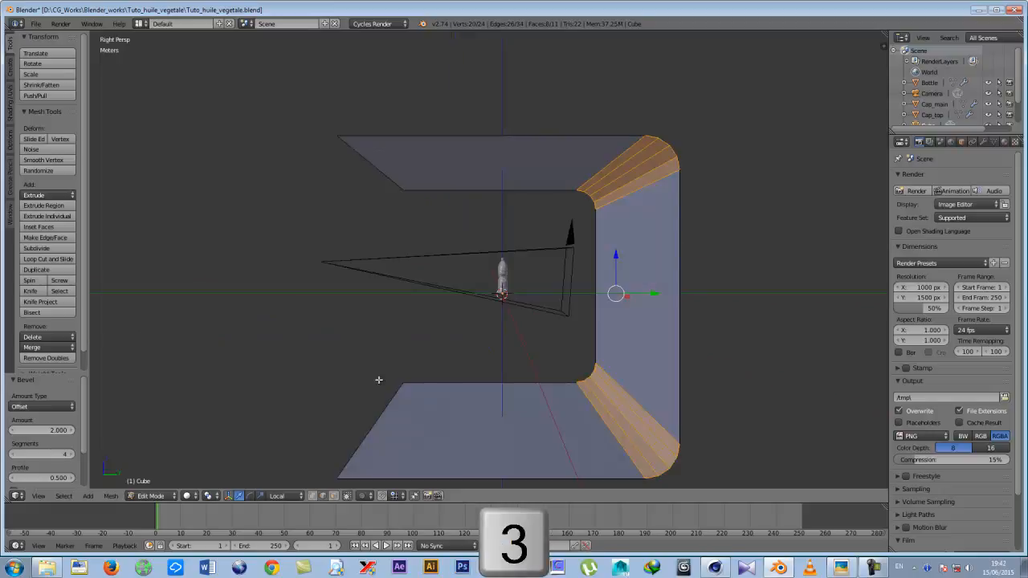
pyautogui.press('Tab')
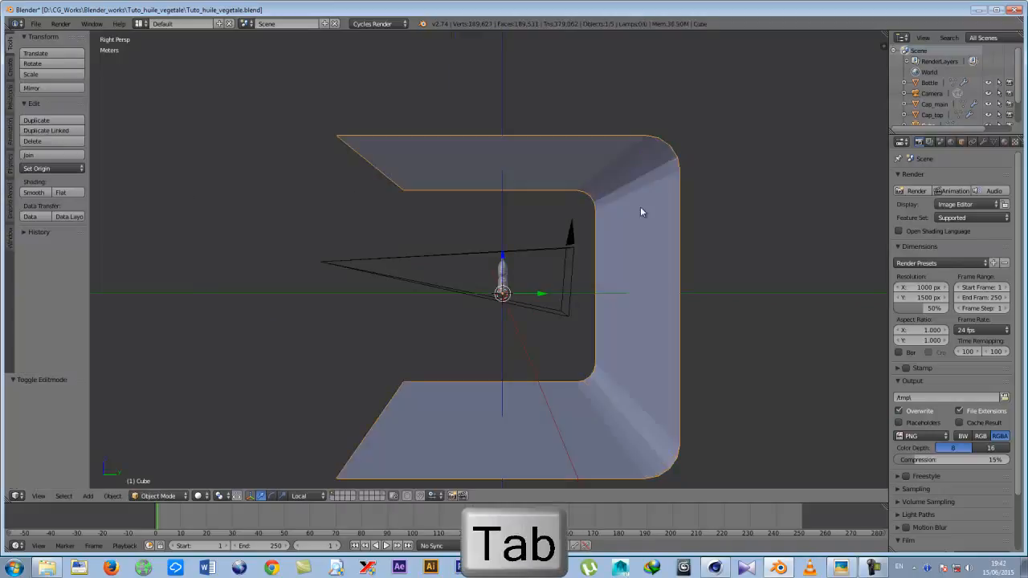
pyautogui.moveTo(501, 255); pyautogui.dragTo(500, 156)
pyautogui.press('KP_0')
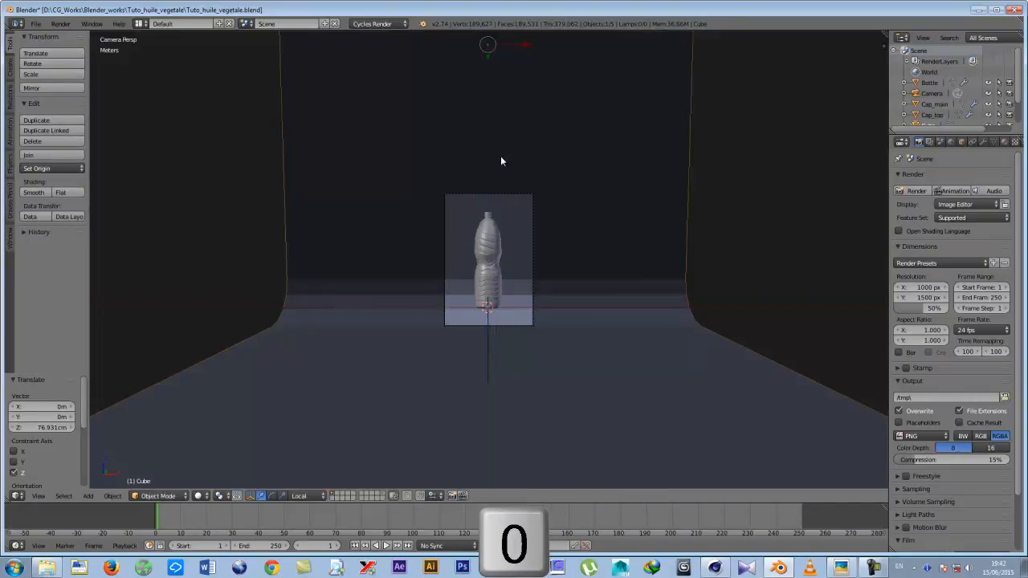
# Shrink the backdrop's height by scaling it along Z in the orthographic right view.
pyautogui.press('KP_3')
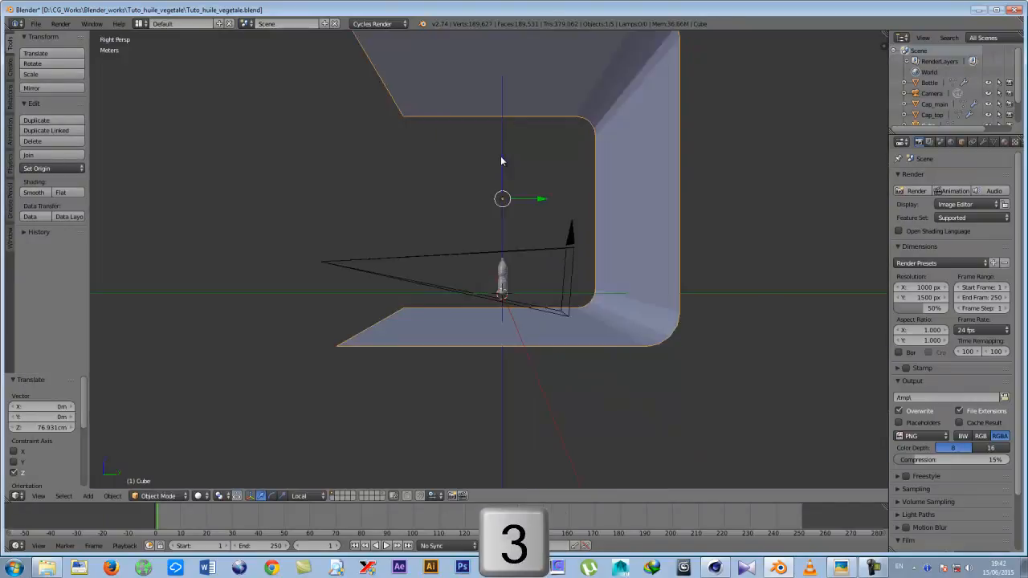
pyautogui.press('KP_5')
pyautogui.scroll(4, 510, 225)
pyautogui.scroll(-5, 521, 186)
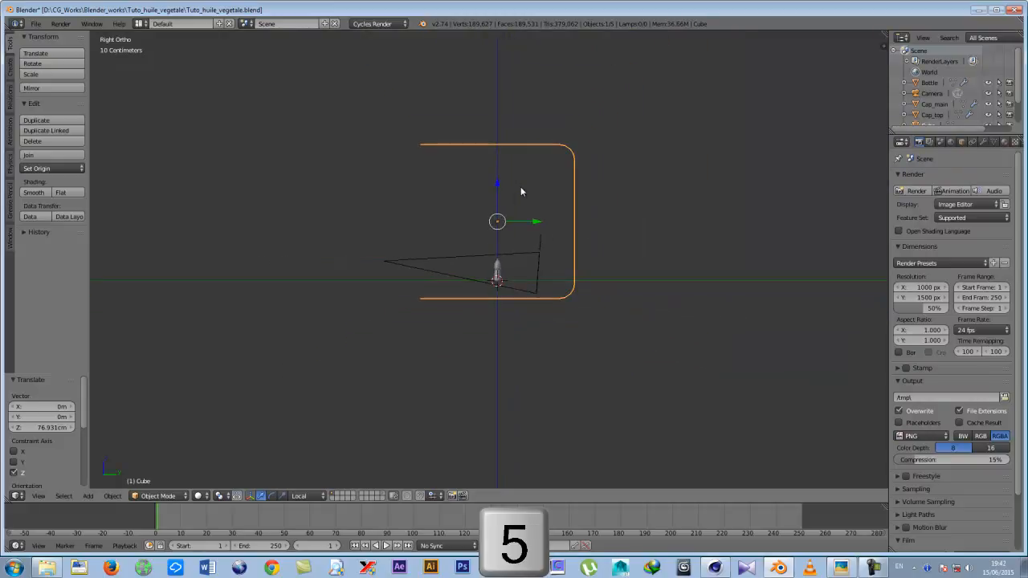
pyautogui.press('s')
pyautogui.press('z')
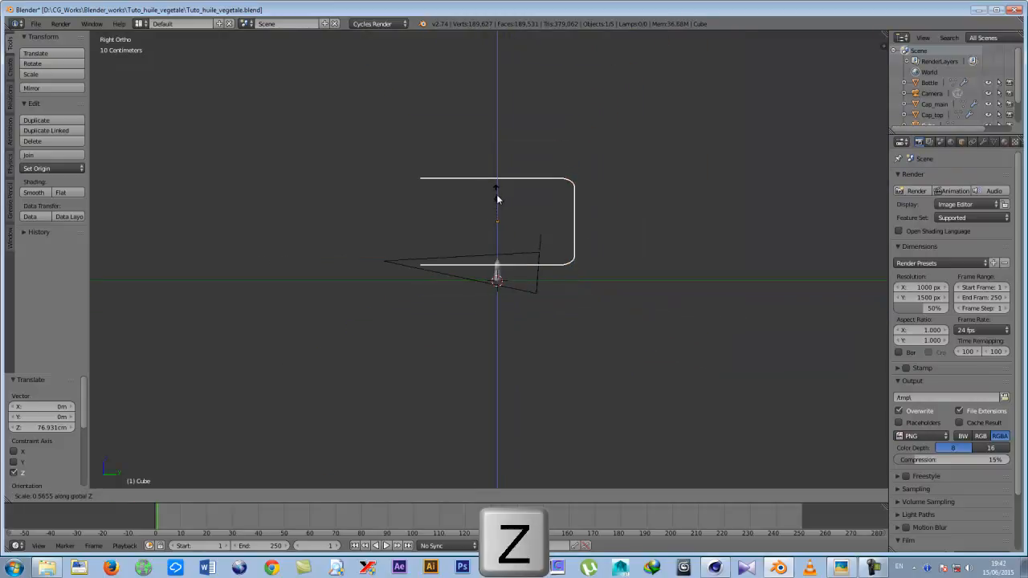
pyautogui.click(499, 193)
# Move the backdrop along its Z axis, about 31.24 cm down and 9.87 cm back up, to align its floor with the bottle's base.
pyautogui.press('g')
pyautogui.press('z')
pyautogui.press('z')
pyautogui.click(497, 215)
pyautogui.scroll(8, 498, 233)
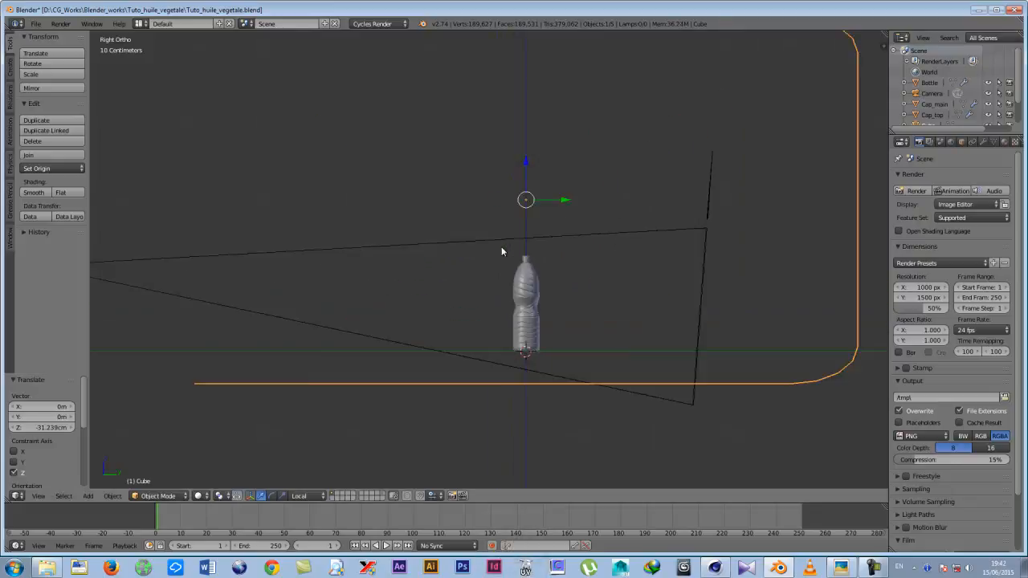
pyautogui.press('g')
pyautogui.press('z')
pyautogui.press('z')
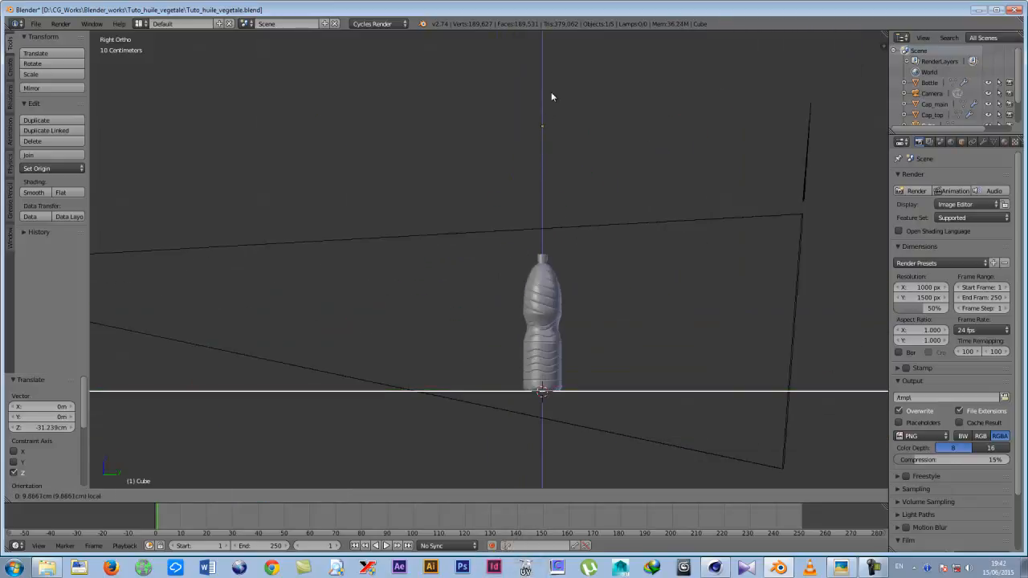
pyautogui.click(551, 91)
# Add a Subdivision Surface modifier to the backdrop with 2 view subdivisions and Optimal Display enabled.
pyautogui.scroll(-6, 482, 189)
pyautogui.moveTo(480, 184); pyautogui.dragTo(582, 197, button='middle')
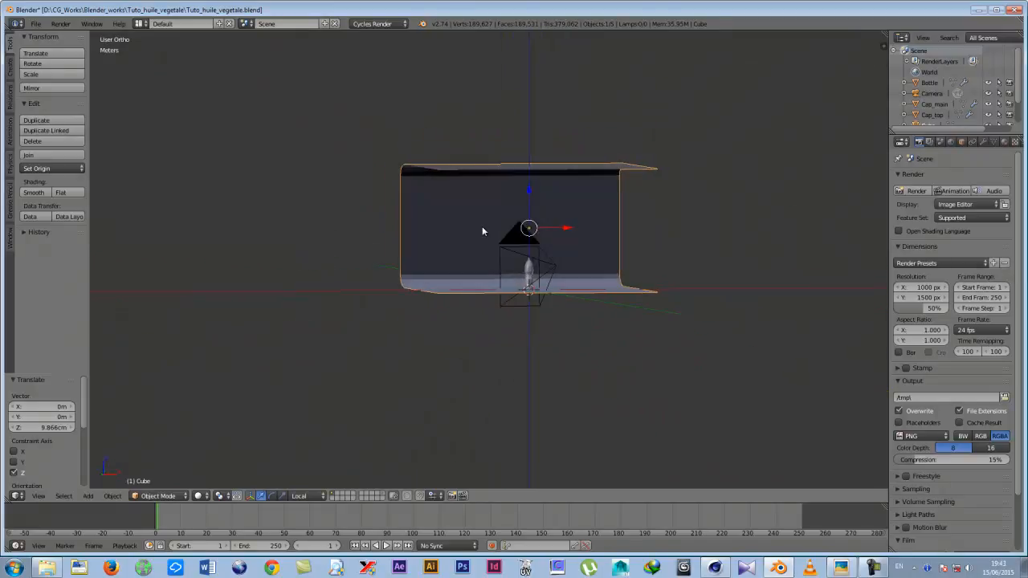
pyautogui.scroll(5, 482, 227)
pyautogui.moveTo(492, 275); pyautogui.dragTo(475, 276, button='middle')
pyautogui.scroll(1, 476, 276)
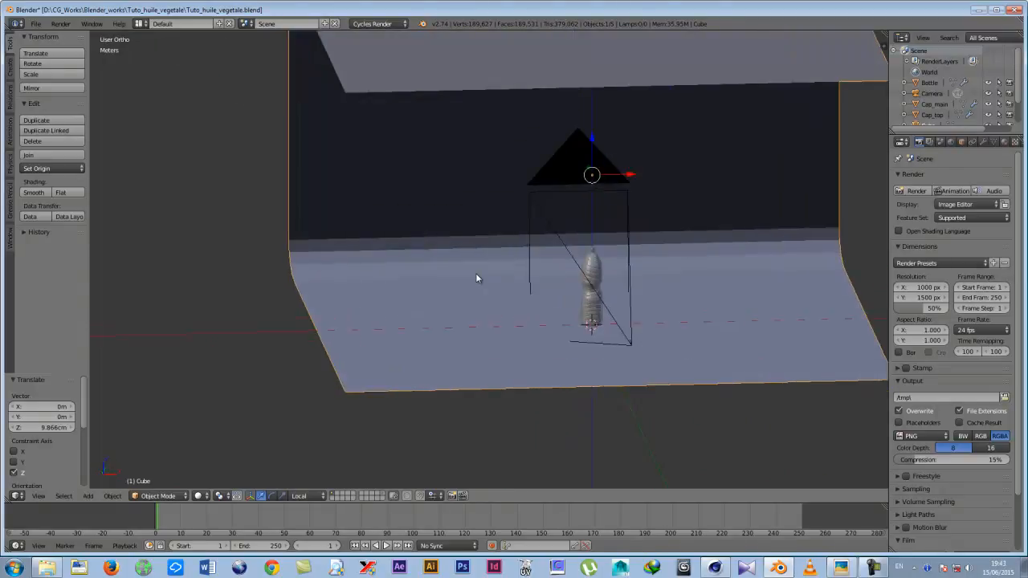
pyautogui.scroll(-4, 476, 276)
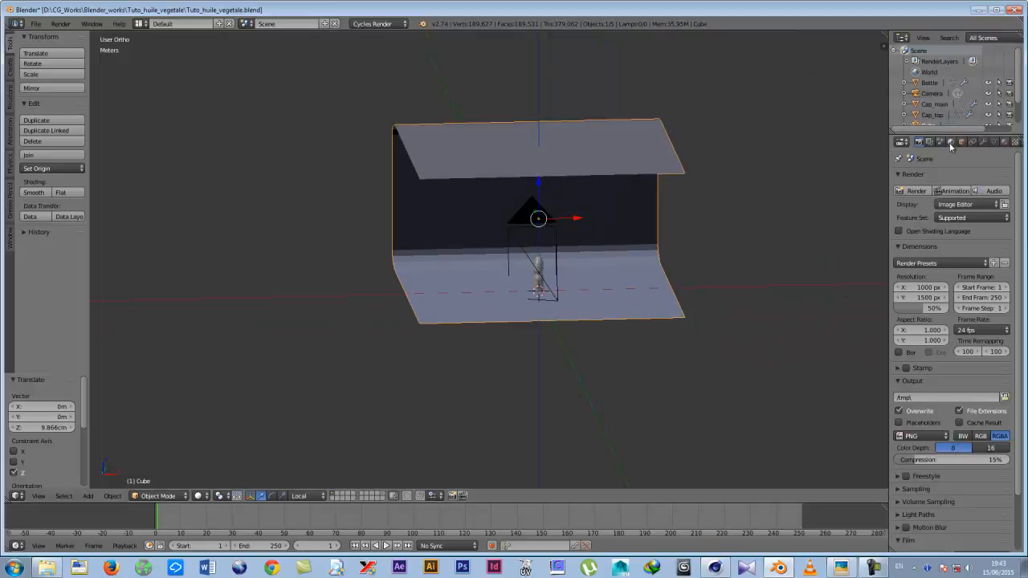
pyautogui.click(982, 142)
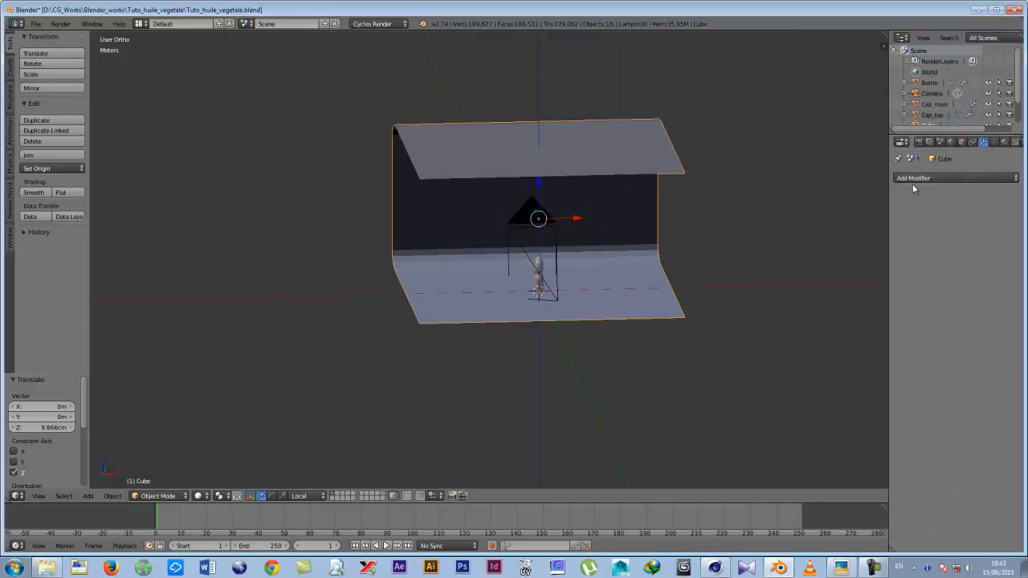
pyautogui.click(915, 178)
pyautogui.click(820, 355)
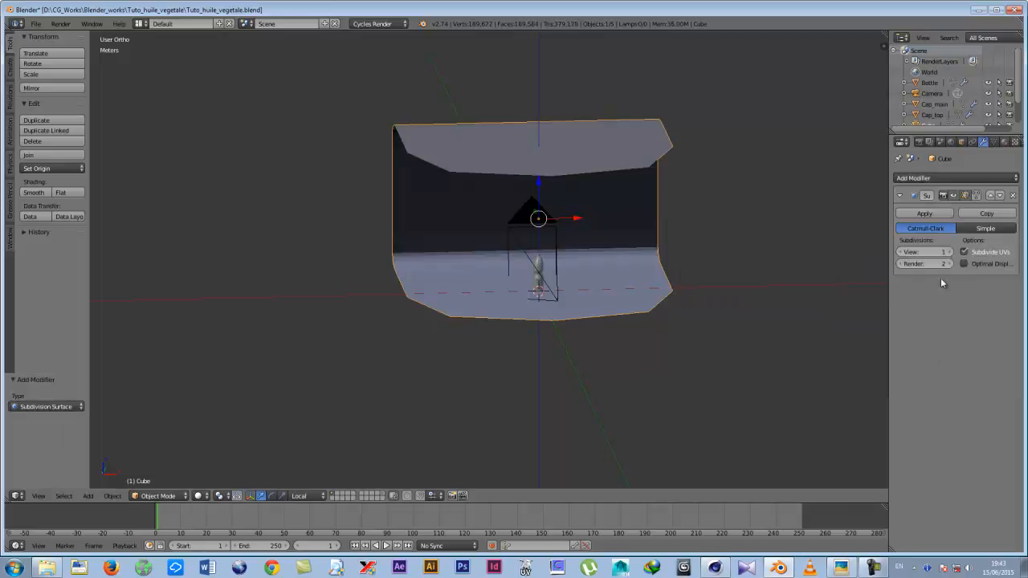
pyautogui.click(950, 252)
pyautogui.click(965, 263)
# Apply smooth shading to the backdrop, check it through the camera and save over the existing file.
pyautogui.click(33, 194)
pyautogui.moveTo(300, 223); pyautogui.dragTo(381, 264, button='middle')
pyautogui.press('KP_0')
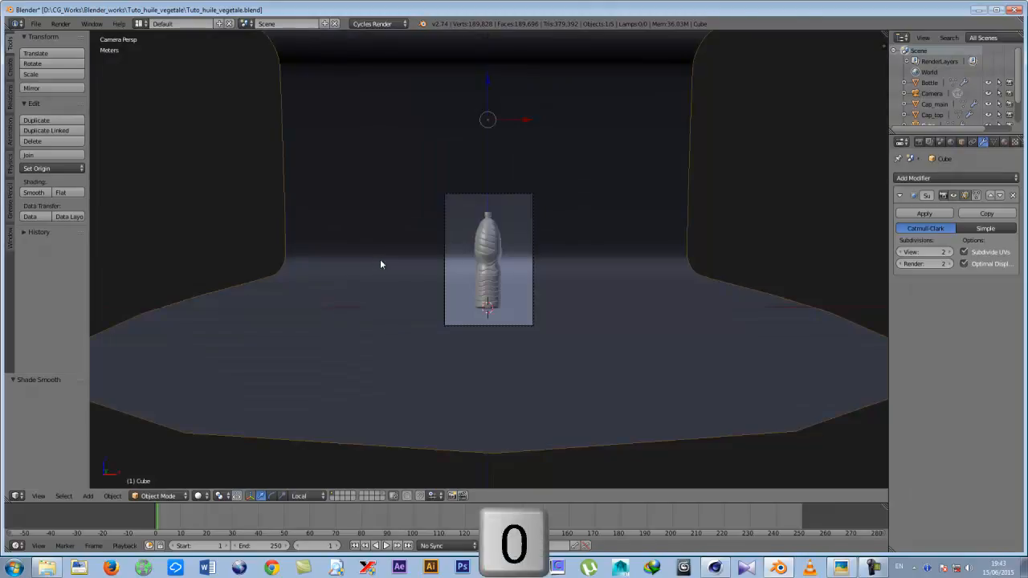
pyautogui.scroll(5, 444, 266)
pyautogui.scroll(-2, 444, 266)
pyautogui.scroll(-2, 443, 270)
pyautogui.moveTo(425, 289); pyautogui.dragTo(485, 319, button='middle')
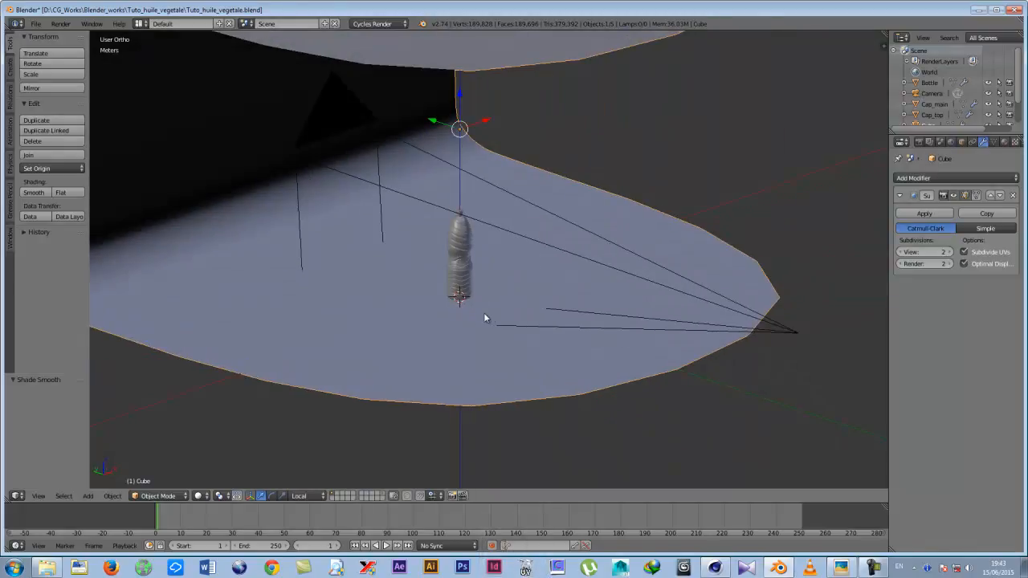
pyautogui.hotkey('ctrl', 's')
pyautogui.click(464, 314)
# Move the backdrop backward along its Y axis so the bottle stands closer to its open front edge.
pyautogui.moveTo(464, 310); pyautogui.dragTo(434, 225, button='middle')
pyautogui.scroll(-4, 465, 304)
pyautogui.moveTo(445, 210); pyautogui.dragTo(376, 213)
pyautogui.moveTo(489, 260)
pyautogui.mouseDown(button='middle')
pyautogui.moveTo(425, 306)
pyautogui.moveTo(488, 310)
pyautogui.moveTo(487, 272)
pyautogui.mouseUp(button='middle')
# In Edit Mode, add one loop cut near the front edge of the backdrop's upper panel and one near its floor's front edge.
pyautogui.press('Tab')
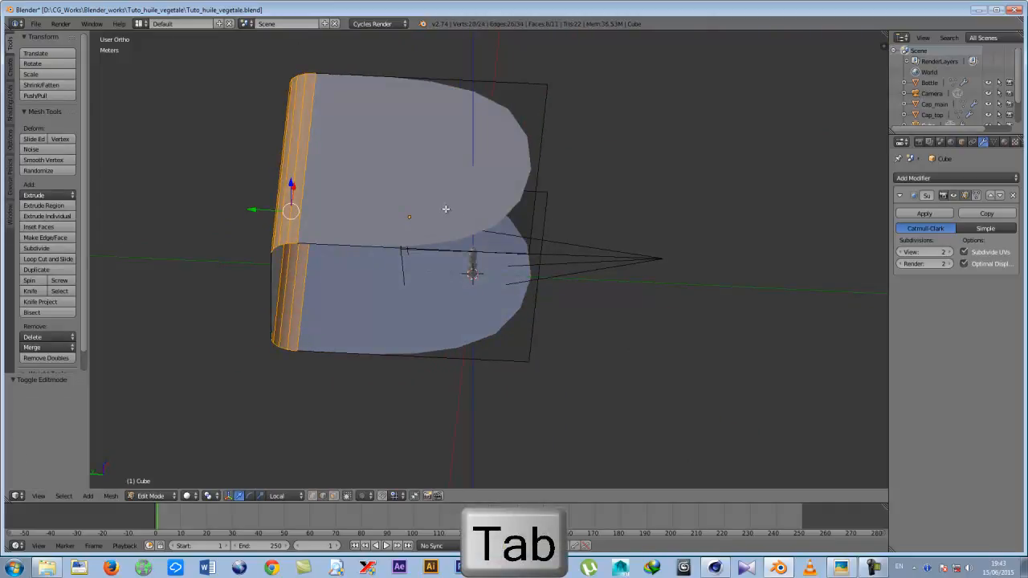
pyautogui.hotkey('ctrl', 'r')
pyautogui.click(518, 73)
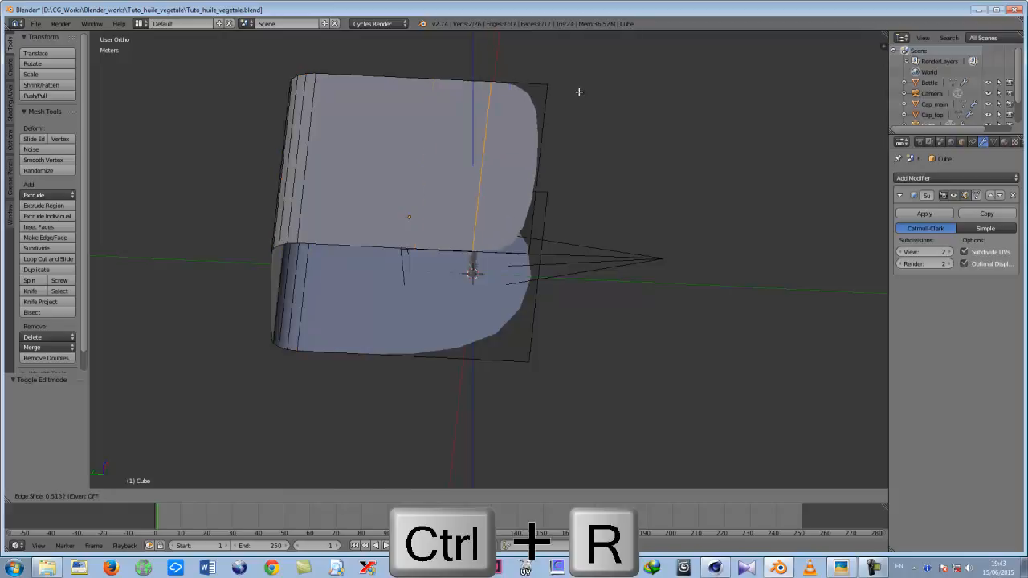
pyautogui.click(604, 102)
pyautogui.hotkey('ctrl', 'r')
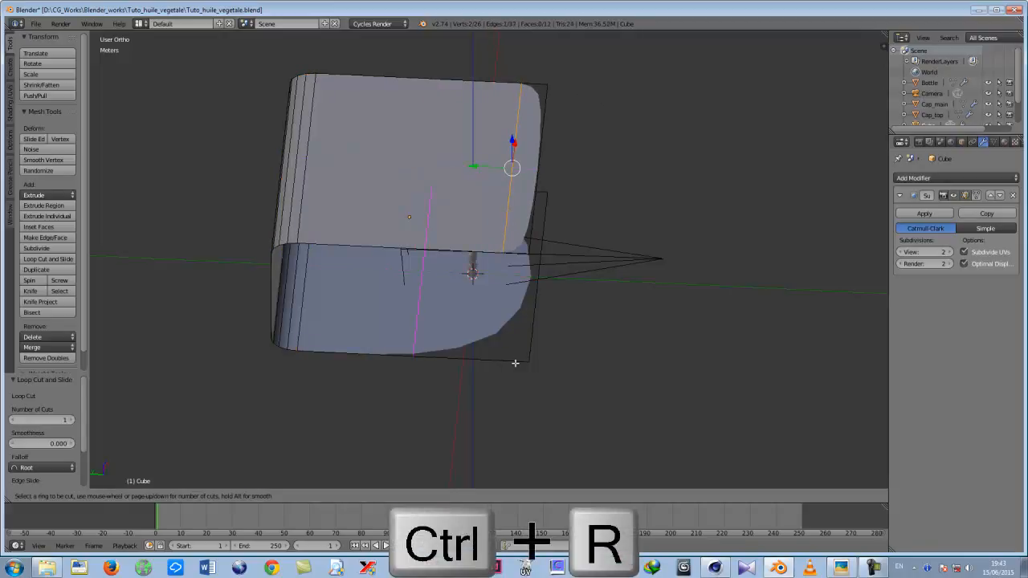
pyautogui.click(515, 363)
pyautogui.click(603, 363)
# Add two front-to-back loop cuts across the backdrop and scale them along X by about 2.67 toward its side edges.
pyautogui.moveTo(604, 364); pyautogui.dragTo(471, 339, button='middle')
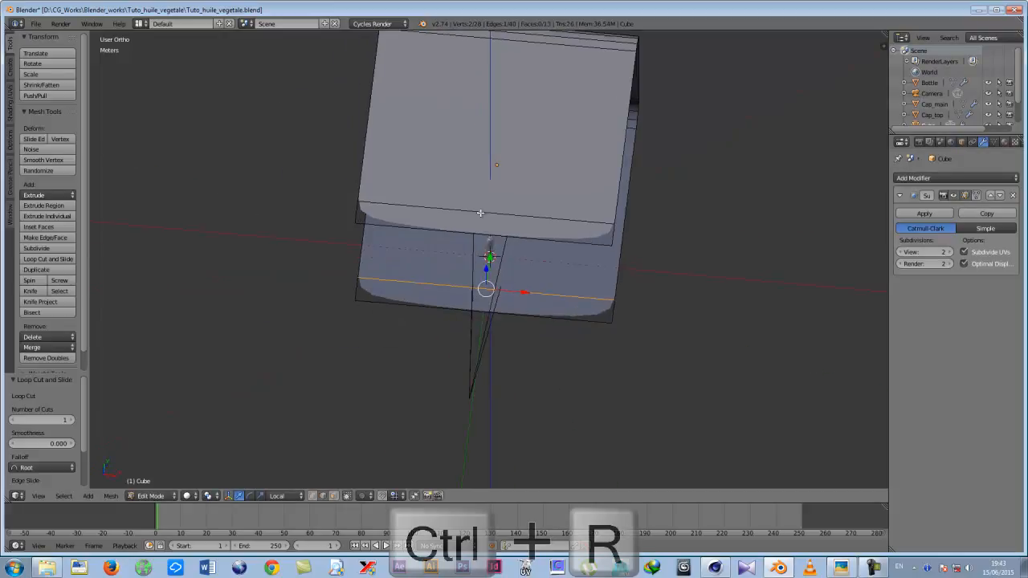
pyautogui.hotkey('ctrl', 'r')
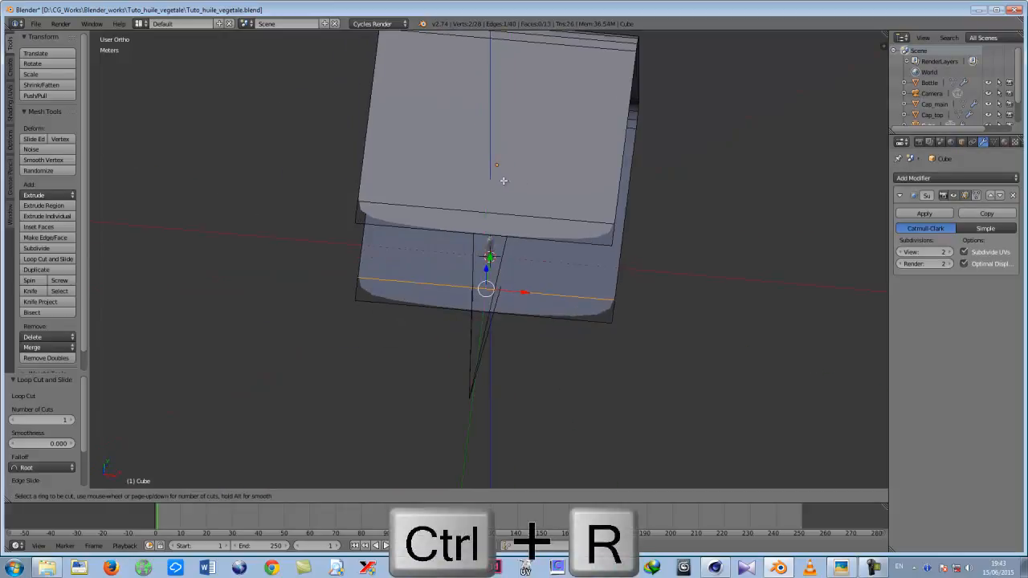
pyautogui.scroll(1, 497, 223)
pyautogui.click(497, 223)
pyautogui.rightClick(499, 216)
pyautogui.press('s')
pyautogui.press('x')
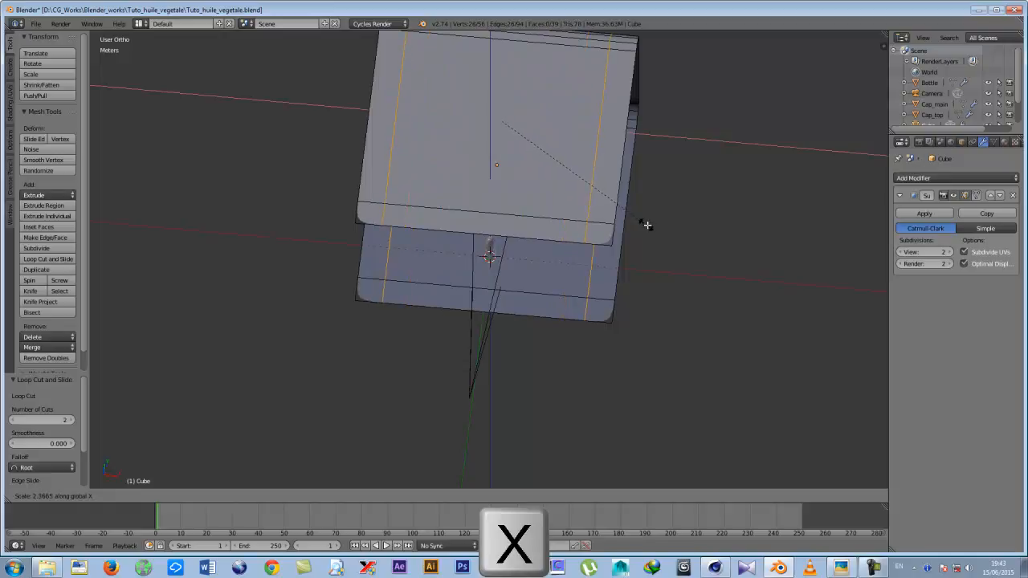
pyautogui.click(681, 230)
# Check the sharpened backdrop through the camera, save over the existing file and return to Object Mode.
pyautogui.moveTo(616, 260); pyautogui.dragTo(532, 245, button='middle')
pyautogui.scroll(3, 476, 232)
pyautogui.press('KP_0')
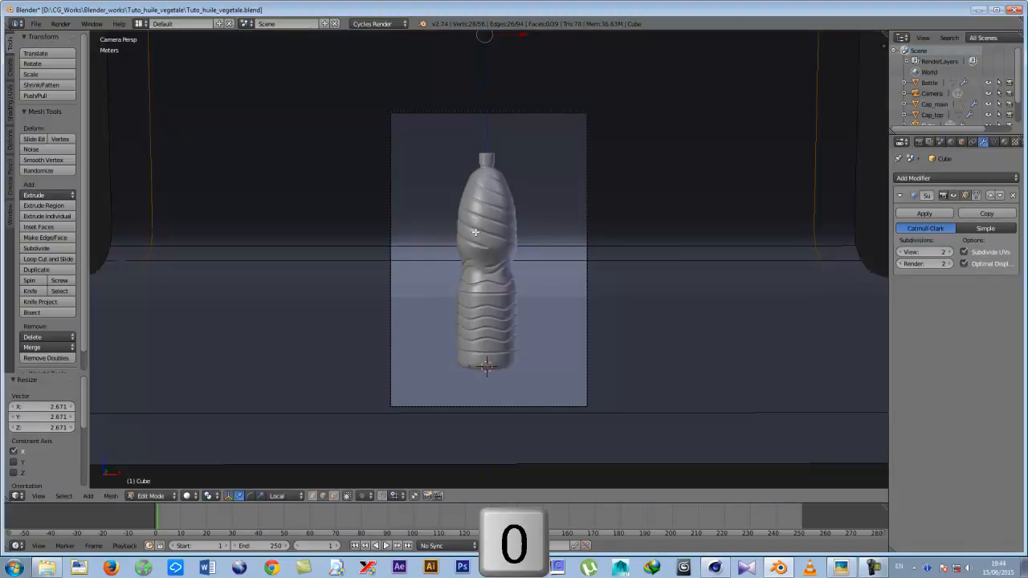
pyautogui.hotkey('ctrl', 's')
pyautogui.click(475, 232)
pyautogui.scroll(-2, 472, 241)
pyautogui.press('Tab')
pyautogui.moveTo(471, 244); pyautogui.dragTo(431, 299, button='middle')
pyautogui.keyDown('shift'); pyautogui.moveTo(365, 274); pyautogui.dragTo(477, 359, button='middle'); pyautogui.keyUp('shift')
pyautogui.scroll(-3, 456, 346)
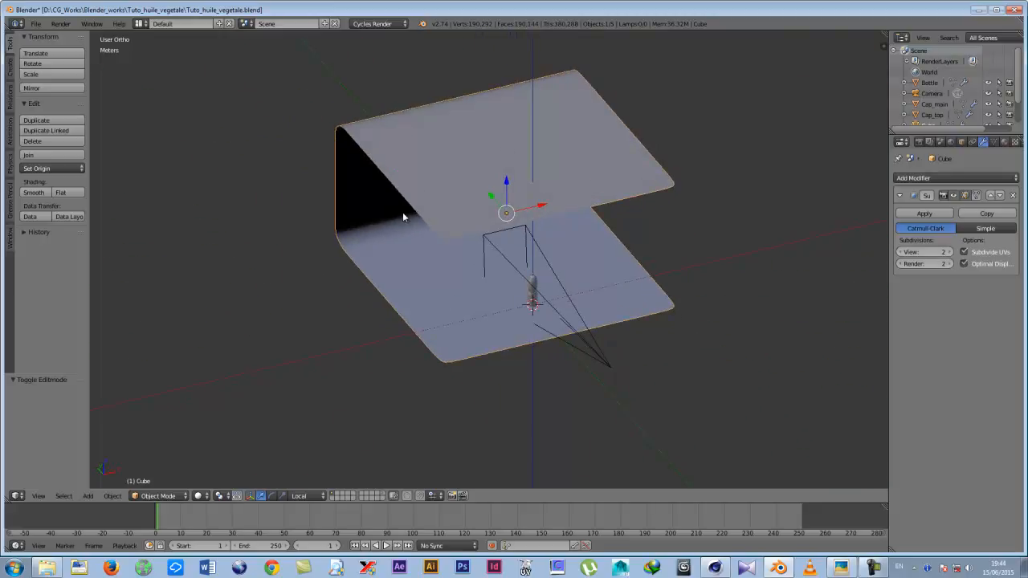
# Recalculate the normals of the whole backdrop mesh, flip their direction and leave Edit Mode.
pyautogui.scroll(2, 403, 212)
pyautogui.press('Tab')
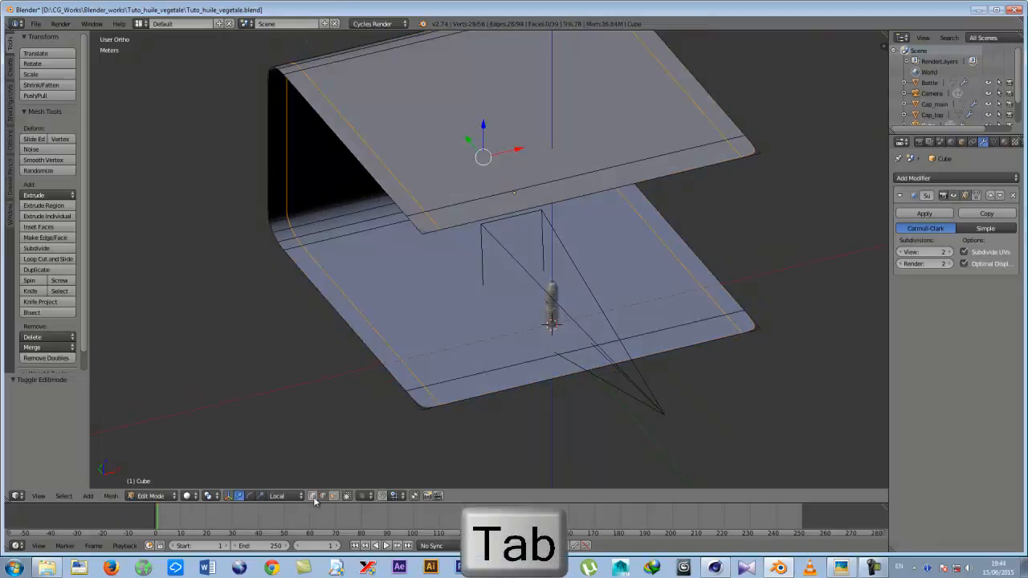
pyautogui.click(313, 496)
pyautogui.press('a')
pyautogui.press('a')
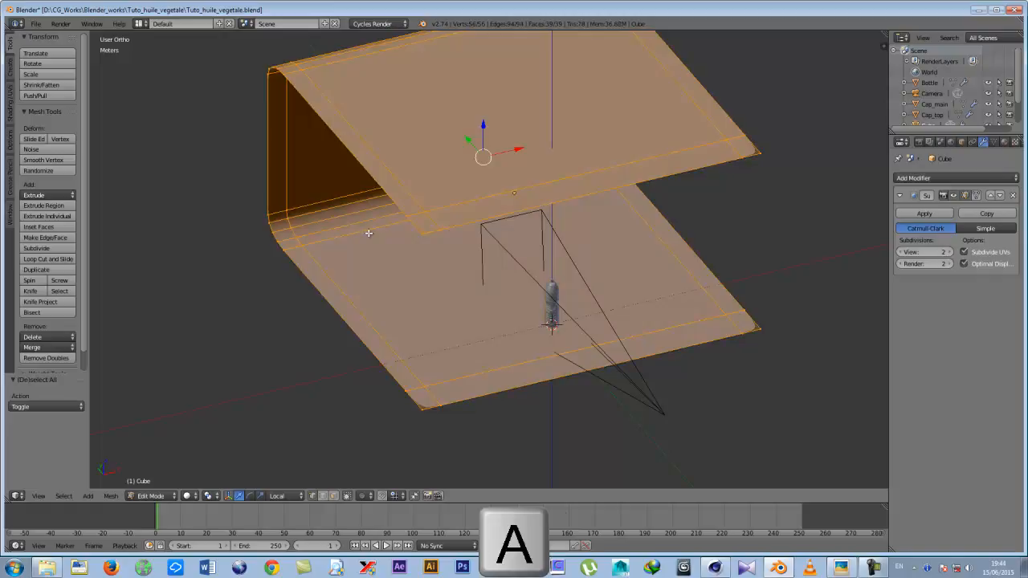
pyautogui.hotkey('ctrl', 'n')
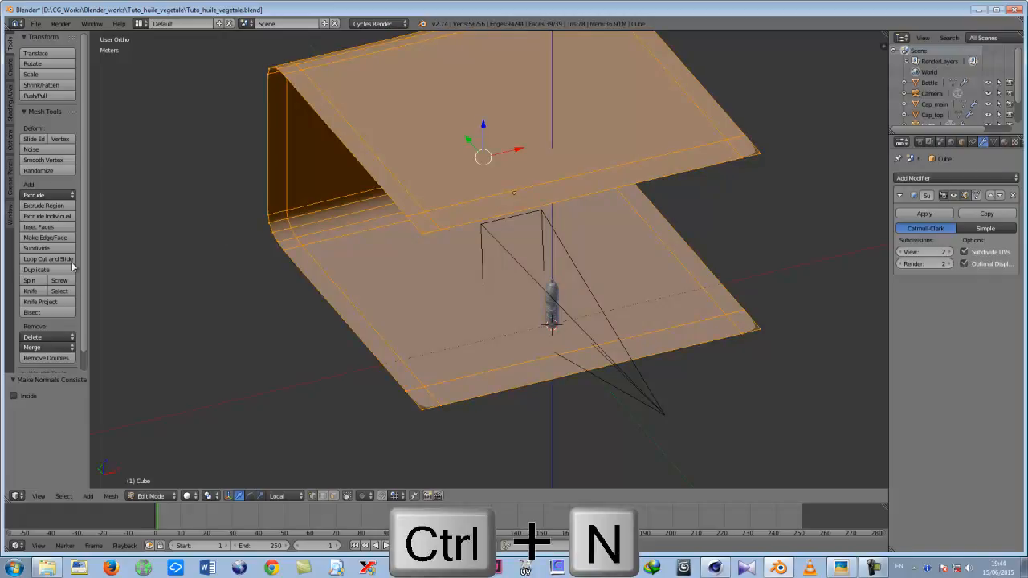
pyautogui.click(10, 109)
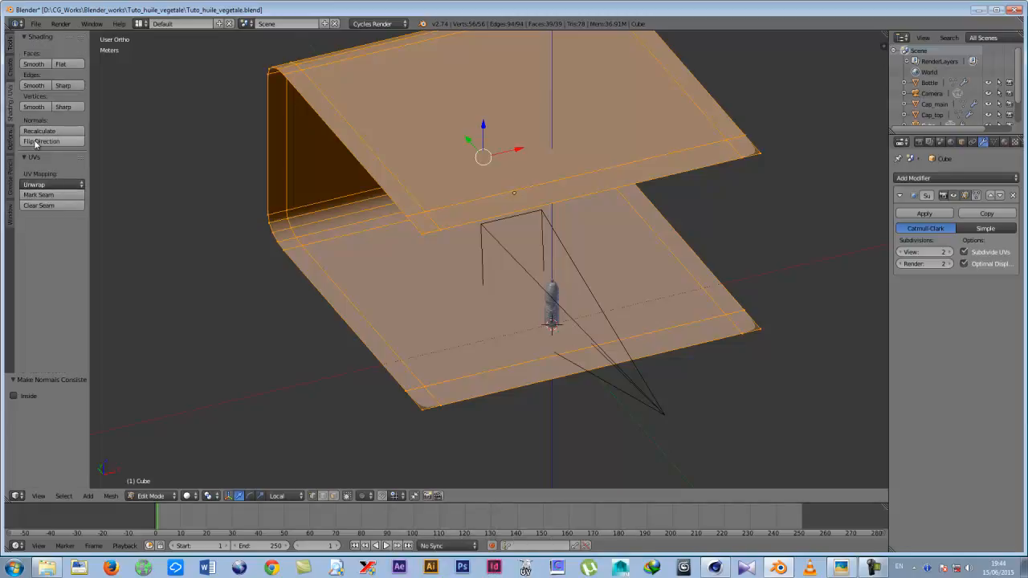
pyautogui.click(35, 143)
pyautogui.press('Tab')
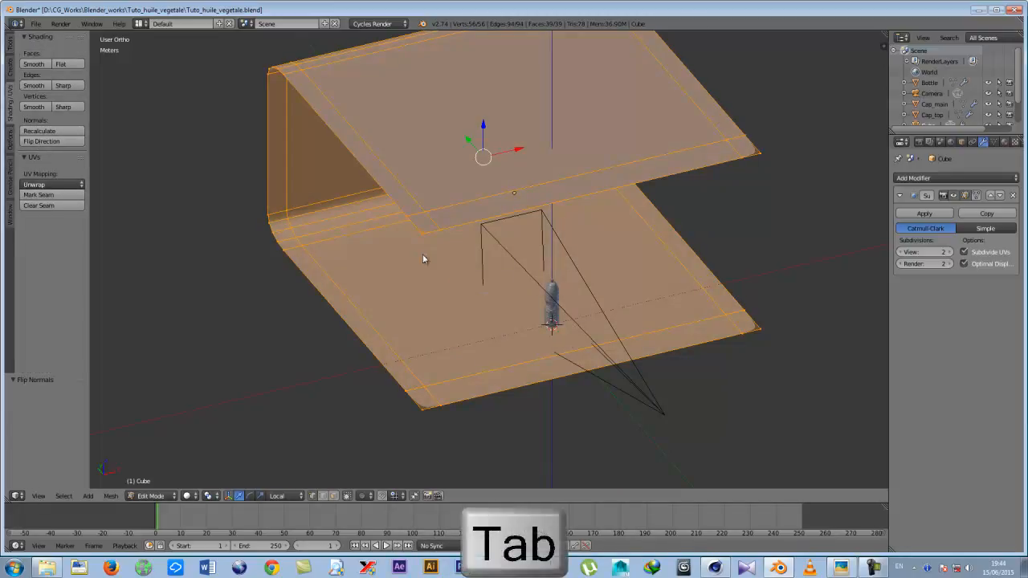
# Inspect the backdrop's shading with the flipped normals and save the file.
pyautogui.moveTo(485, 283); pyautogui.dragTo(565, 338, button='middle')
pyautogui.moveTo(454, 128); pyautogui.dragTo(458, 168, button='middle')
pyautogui.hotkey('ctrl', 's')
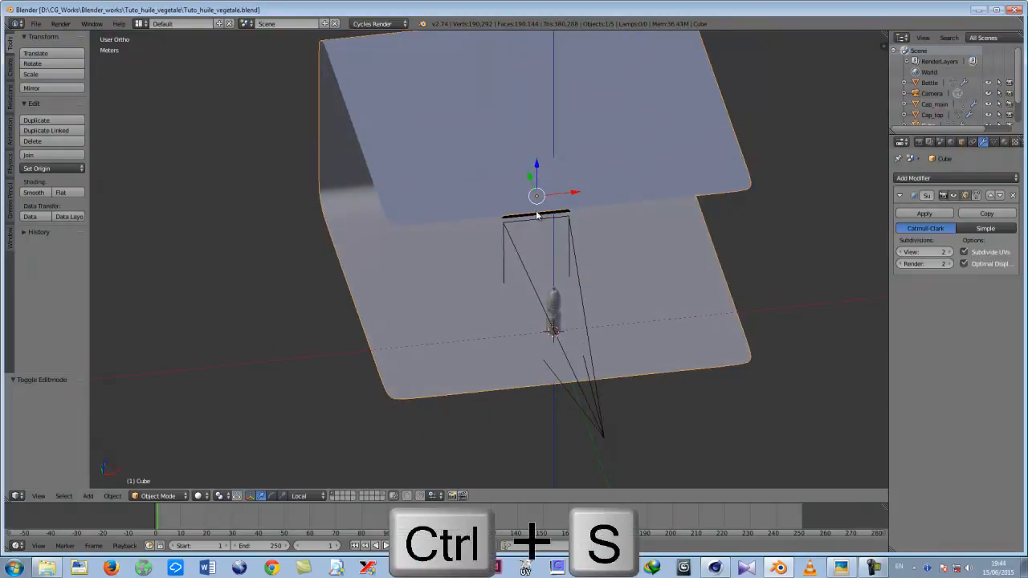
# Examine the bottle and backdrop through the camera and from several angles around the scene.
pyautogui.press('KP_0')
pyautogui.scroll(3, 461, 317)
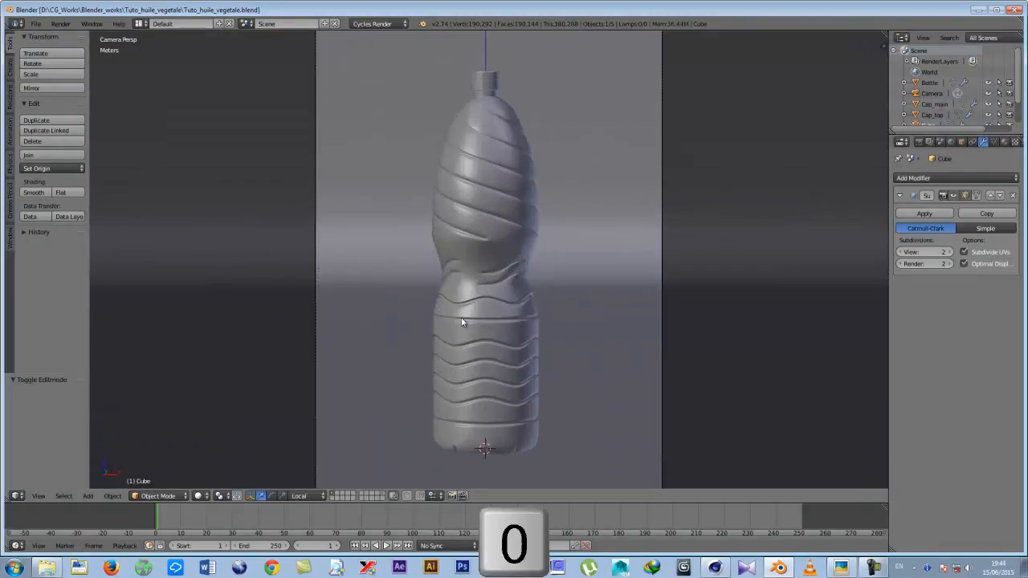
pyautogui.scroll(-2, 461, 318)
pyautogui.moveTo(468, 308); pyautogui.dragTo(465, 325, button='middle')
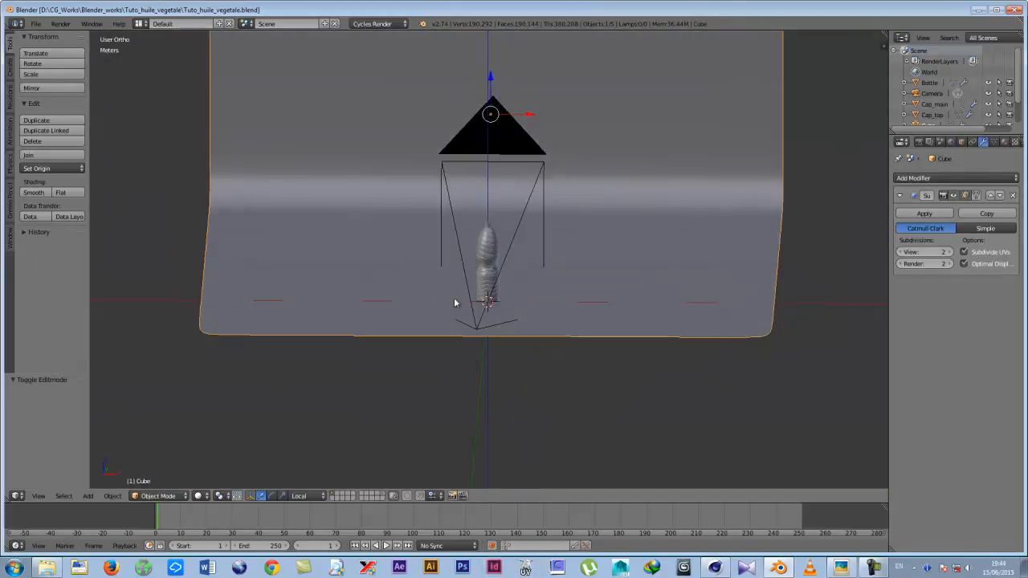
pyautogui.scroll(4, 465, 325)
pyautogui.scroll(-5, 452, 294)
pyautogui.moveTo(404, 297); pyautogui.dragTo(427, 324, button='middle')
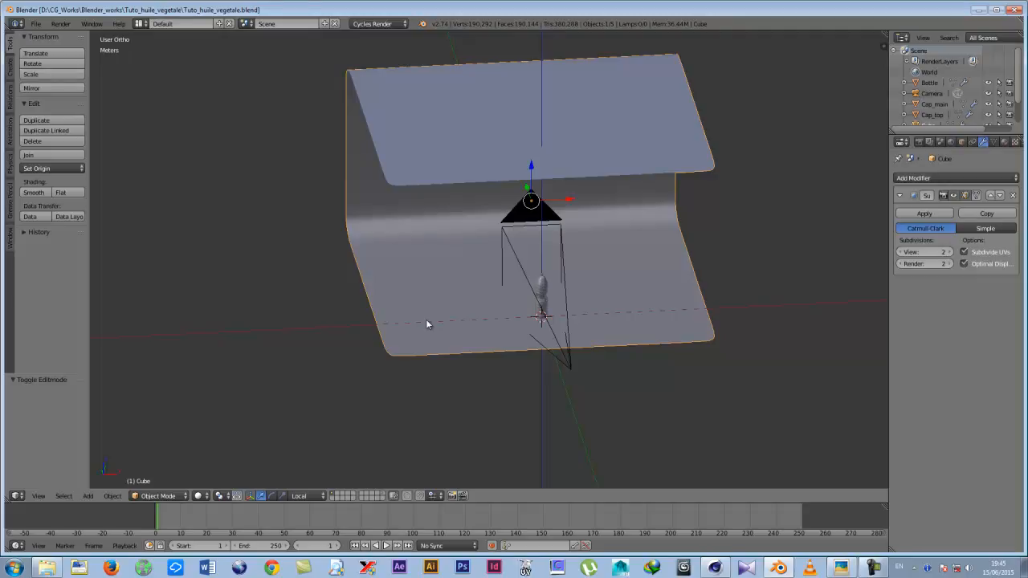
pyautogui.scroll(3, 441, 303)
pyautogui.moveTo(441, 303); pyautogui.dragTo(470, 294, button='middle')
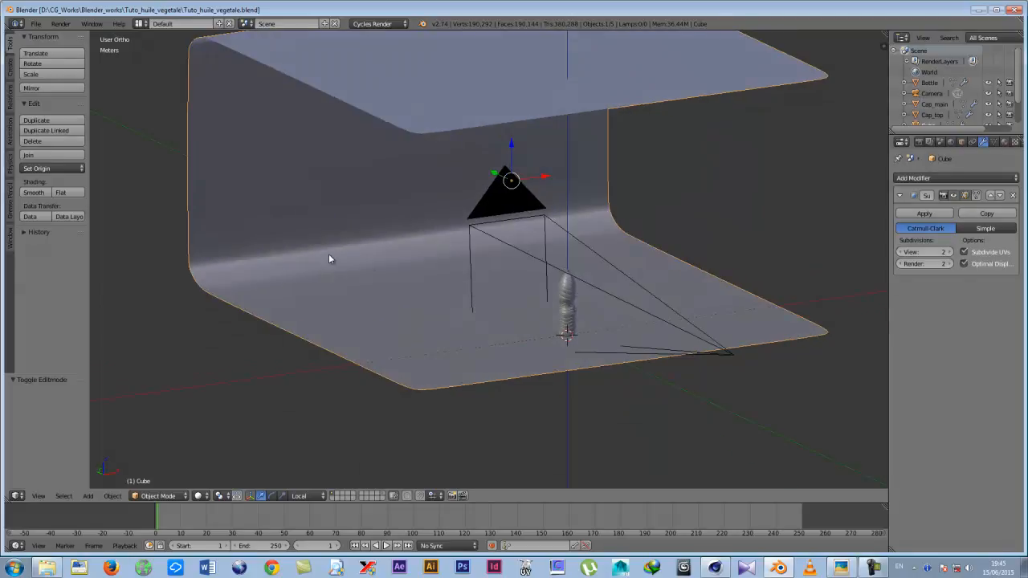
# Add a mesh plane at the bottle's base and set its Y rotation to 90°.
pyautogui.hotkey('shift', 'a')
pyautogui.moveTo(329, 255)
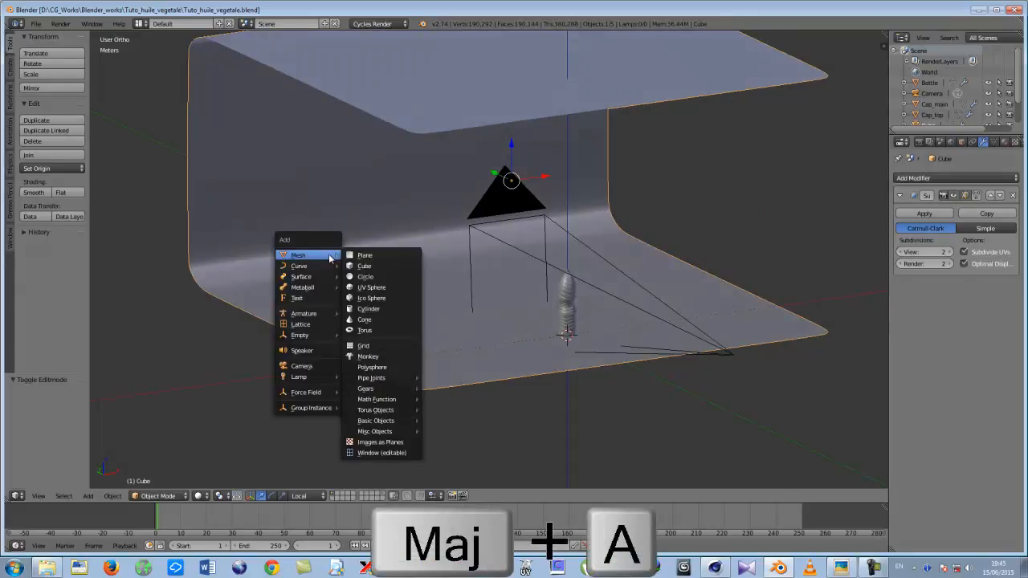
pyautogui.click(366, 258)
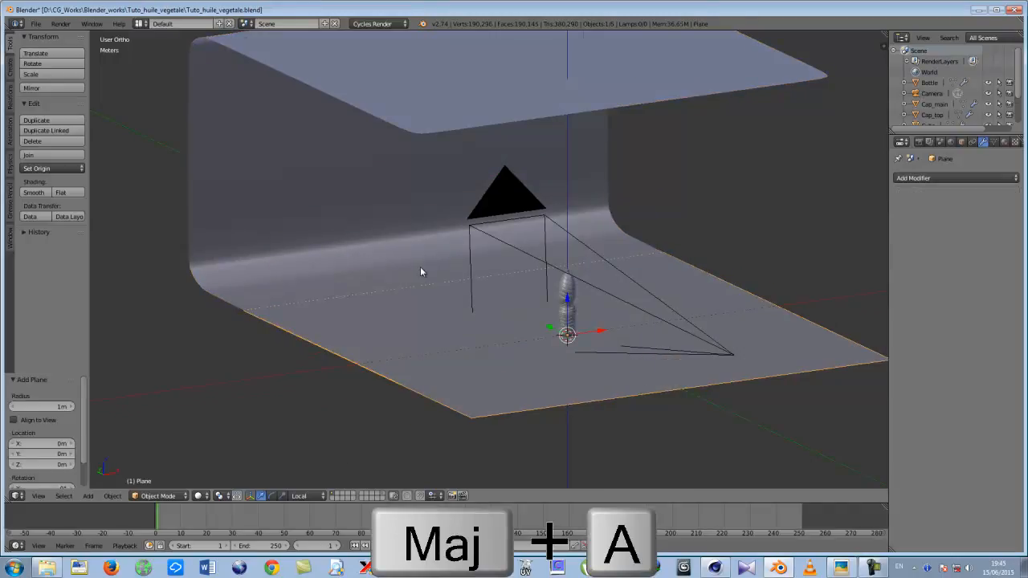
pyautogui.scroll(-2, 421, 267)
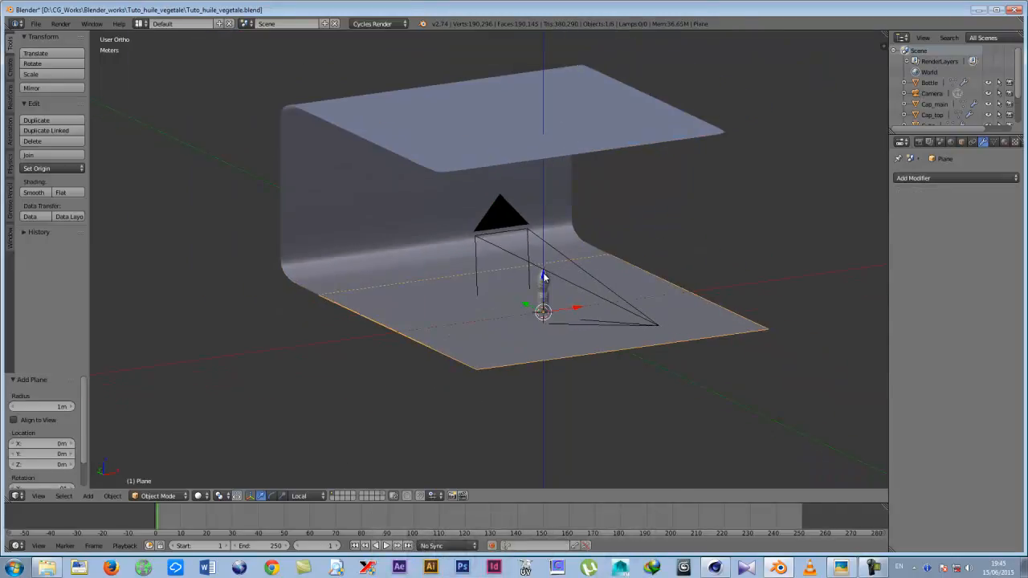
pyautogui.scroll(-2, 86, 396)
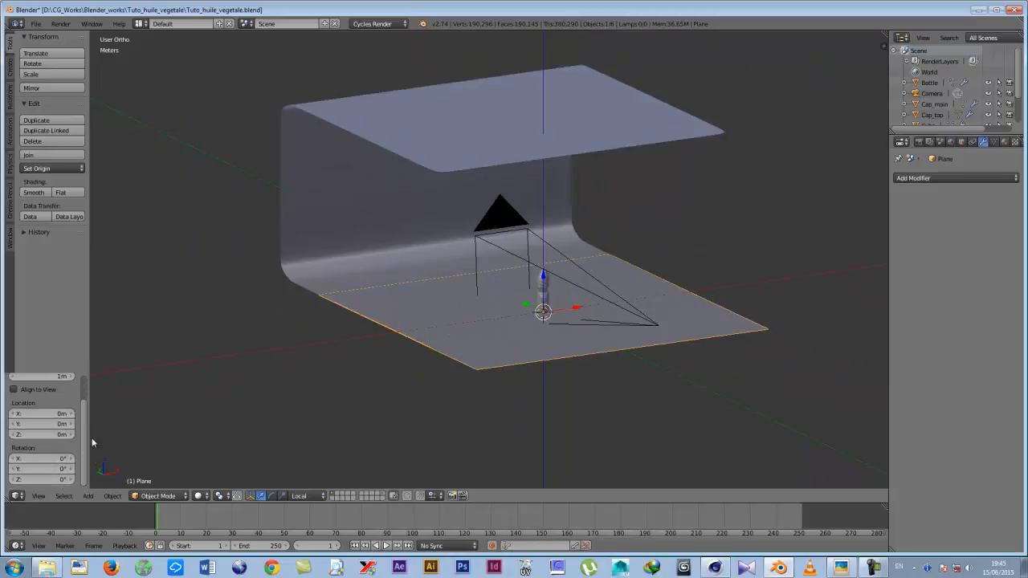
pyautogui.click(65, 469)
pyautogui.write('90')
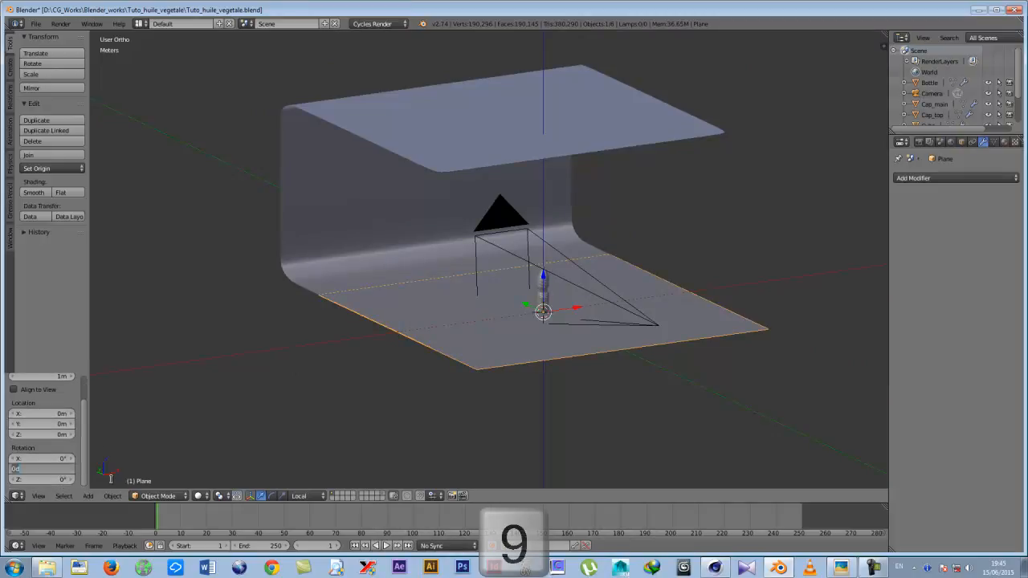
pyautogui.press('Return')
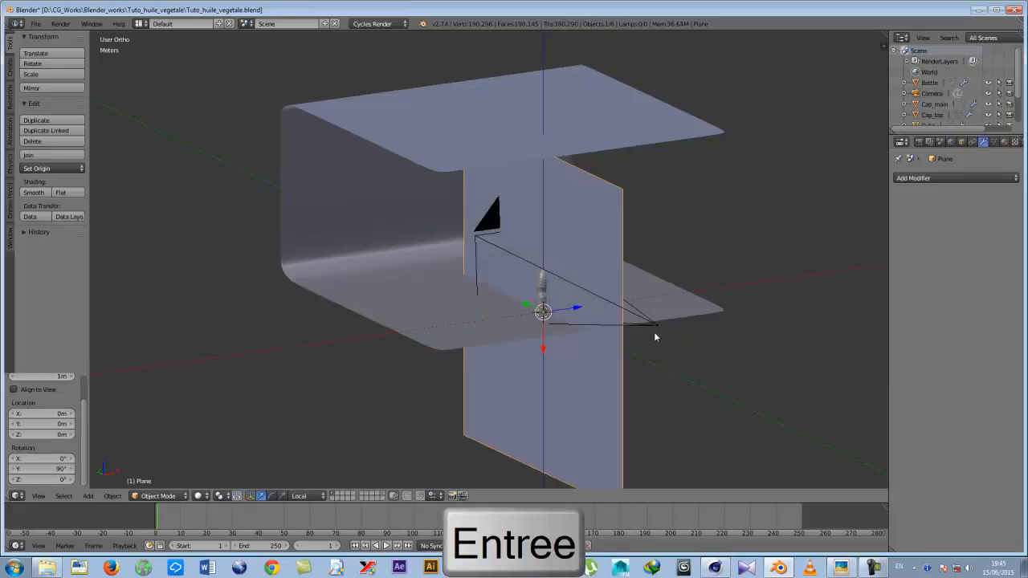
# Scale the plane to about 0.42 and move it to the backdrop's negative X side, raised about 49.12 cm.
pyautogui.press('s')
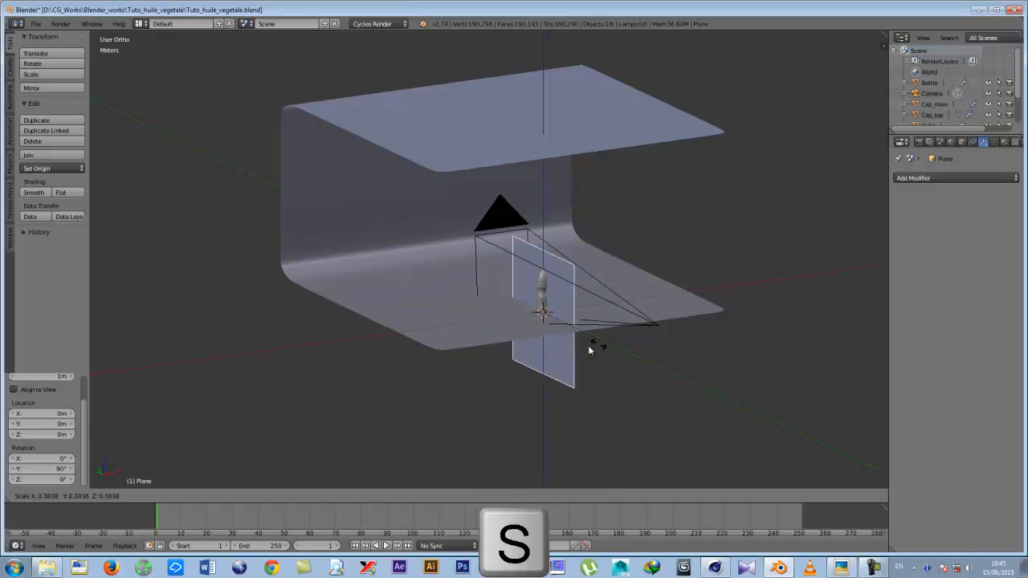
pyautogui.click(610, 342)
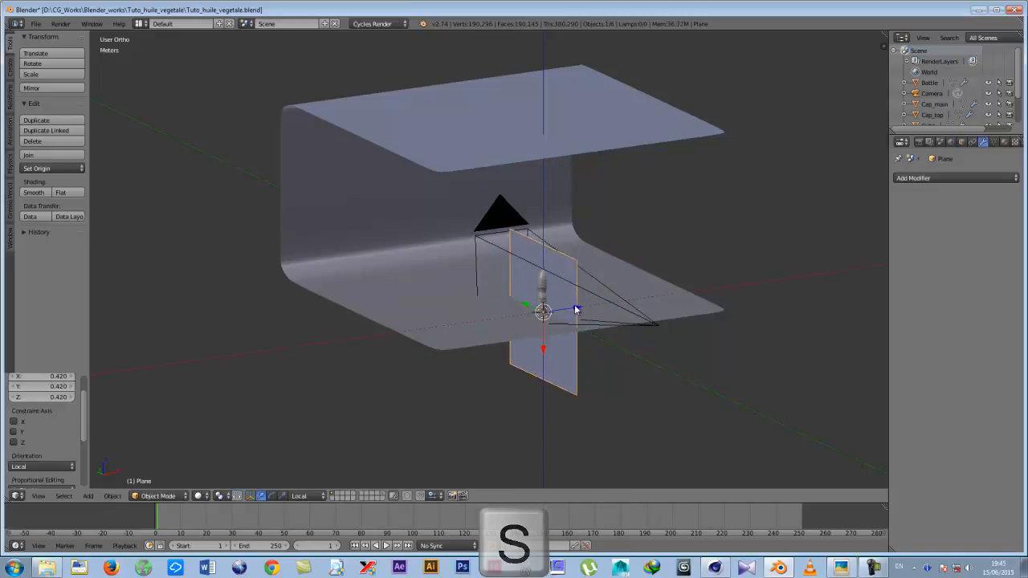
pyautogui.moveTo(554, 310); pyautogui.dragTo(388, 280)
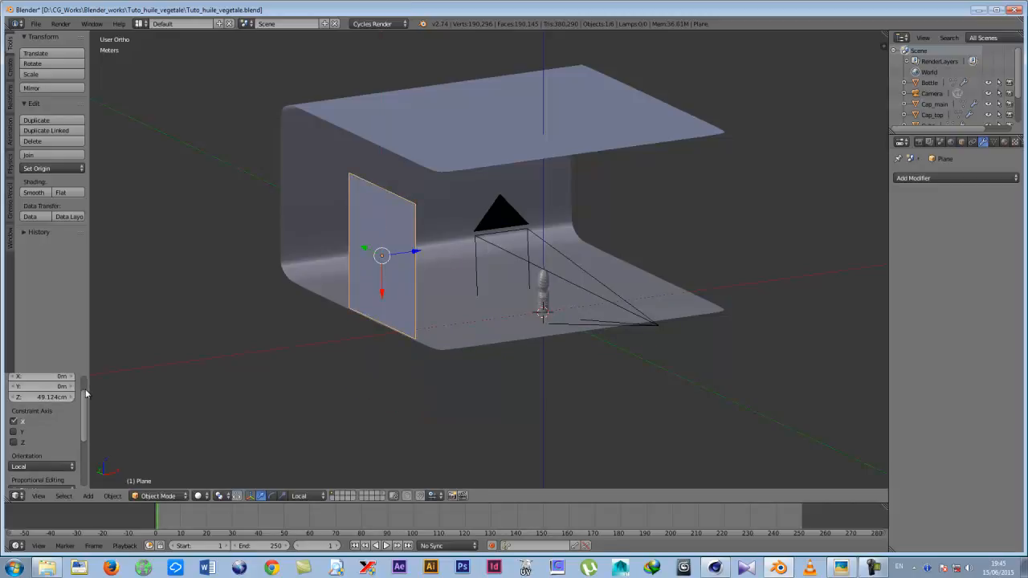
pyautogui.moveTo(81, 400); pyautogui.dragTo(100, 360)
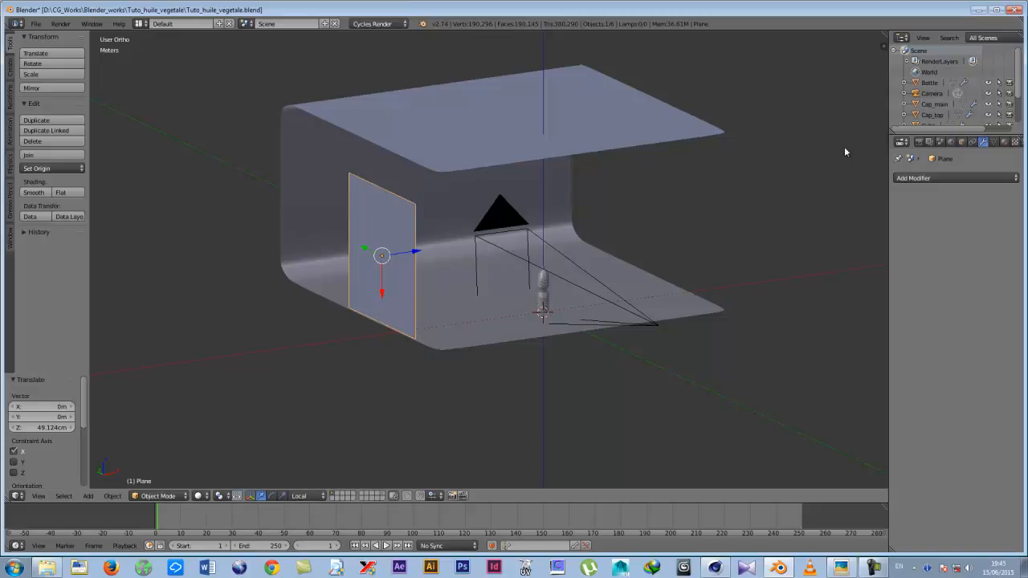
# Set the upright plane's Y rotation to -90°.
pyautogui.press('n')
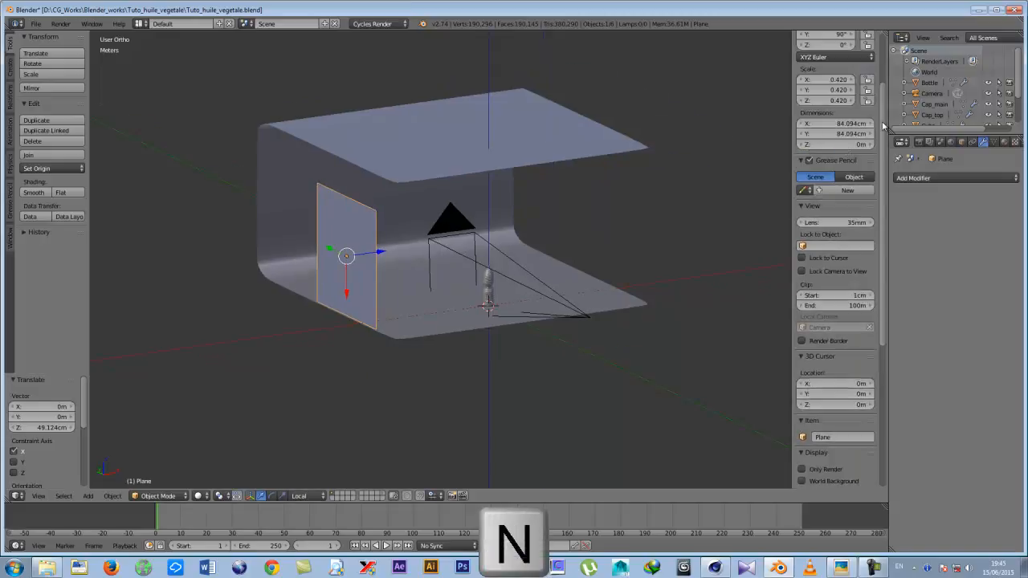
pyautogui.scroll(4, 881, 116)
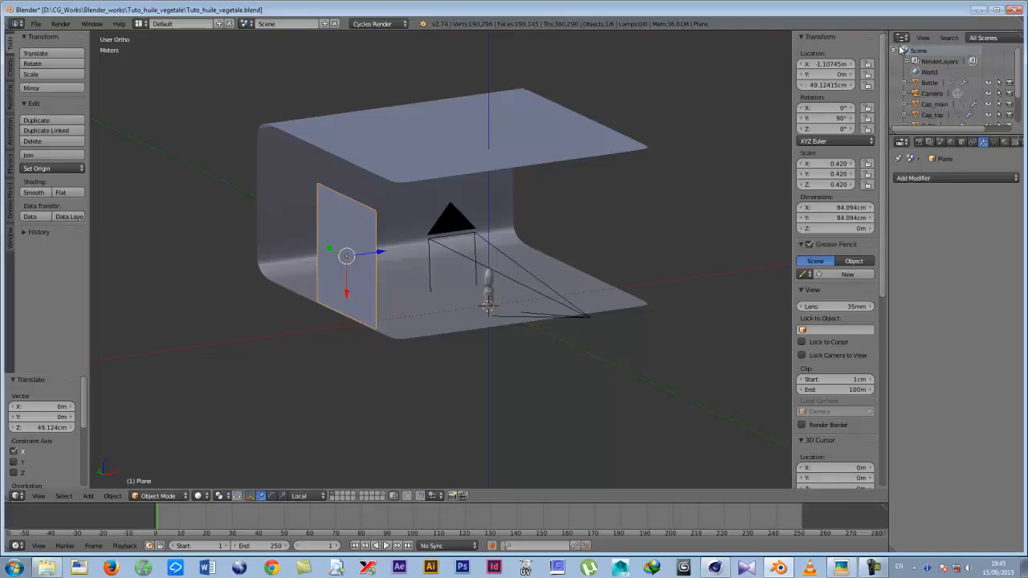
pyautogui.click(833, 118)
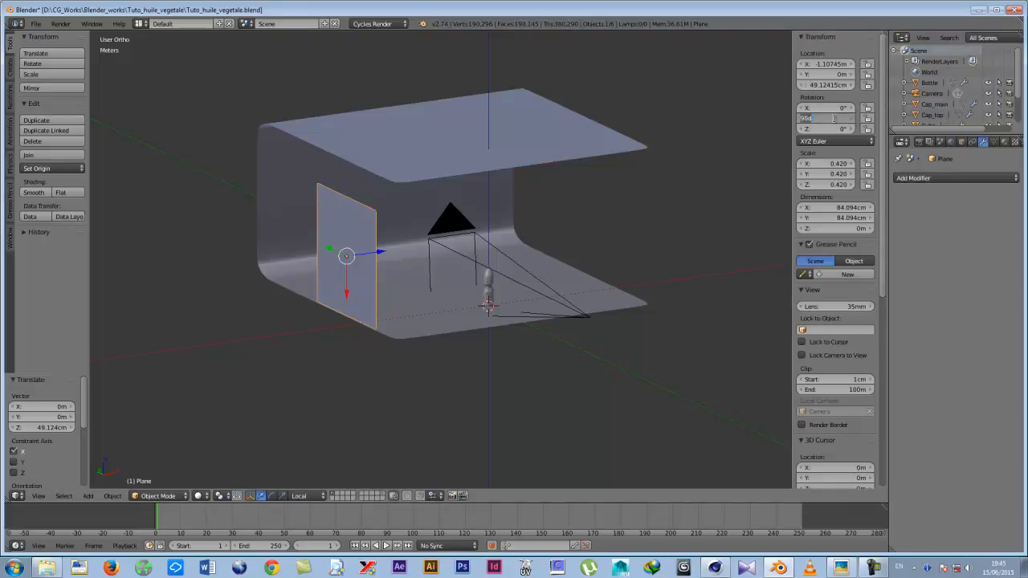
pyautogui.write('-90')
pyautogui.press('Return')
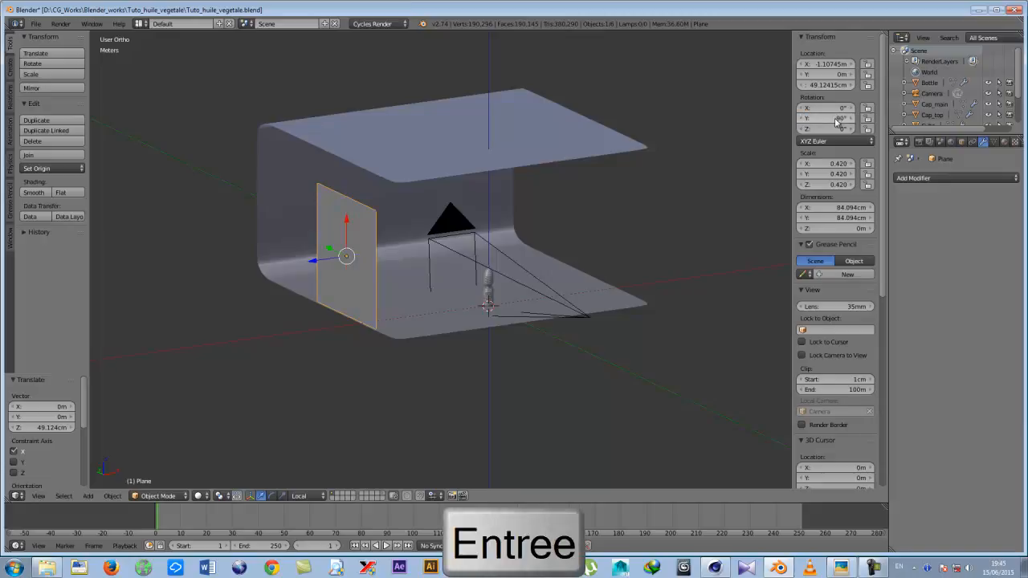
pyautogui.press('n')
pyautogui.moveTo(560, 274); pyautogui.dragTo(518, 274, button='middle')
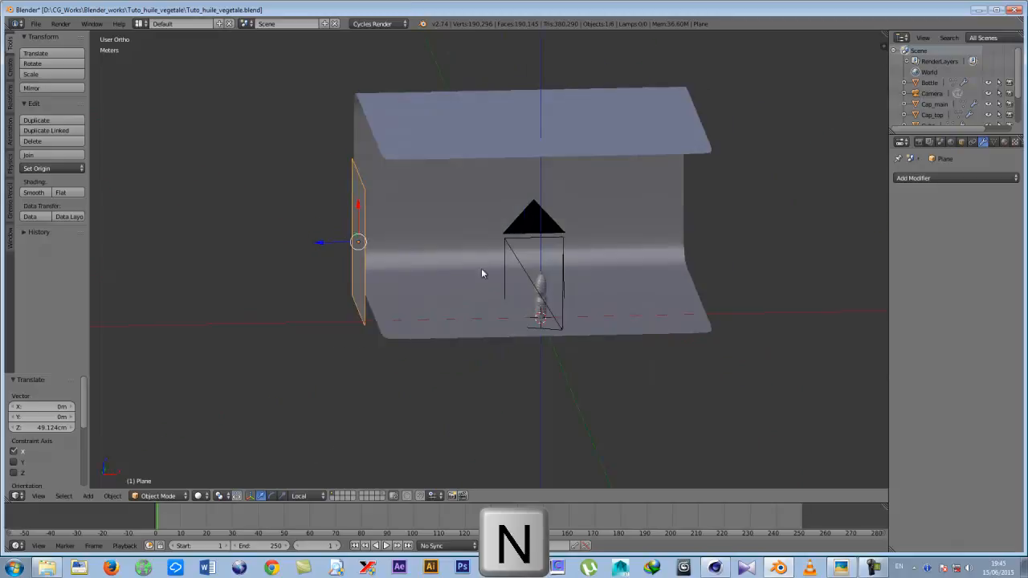
# Move the upright plane about 17.59 cm along its local Z axis, inward toward the bottle.
pyautogui.press('g')
pyautogui.press('z')
pyautogui.press('z')
pyautogui.click(358, 239)
pyautogui.moveTo(357, 239); pyautogui.dragTo(449, 290, button='middle')
# Duplicate the upright plane and move the copy about 1.814 m along X to the opposite side of the bottle.
pyautogui.hotkey('shift', 'd')
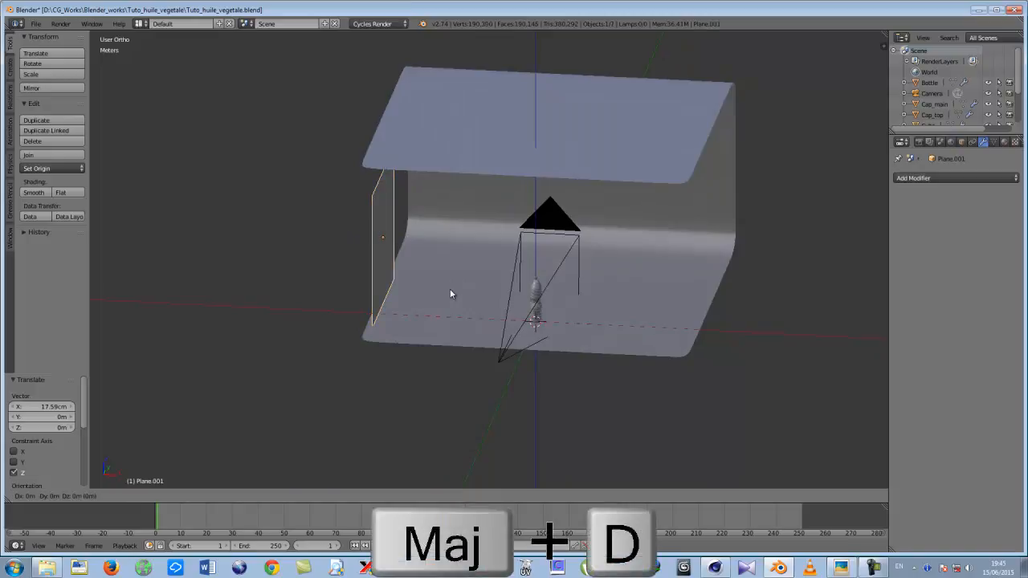
pyautogui.press('Return')
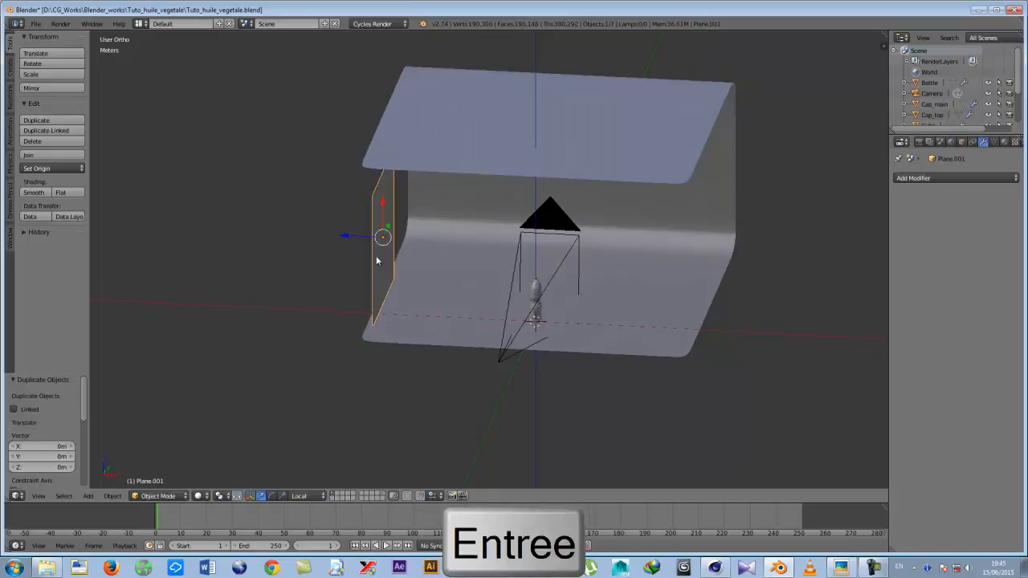
pyautogui.press('g')
pyautogui.press('z')
pyautogui.press('z')
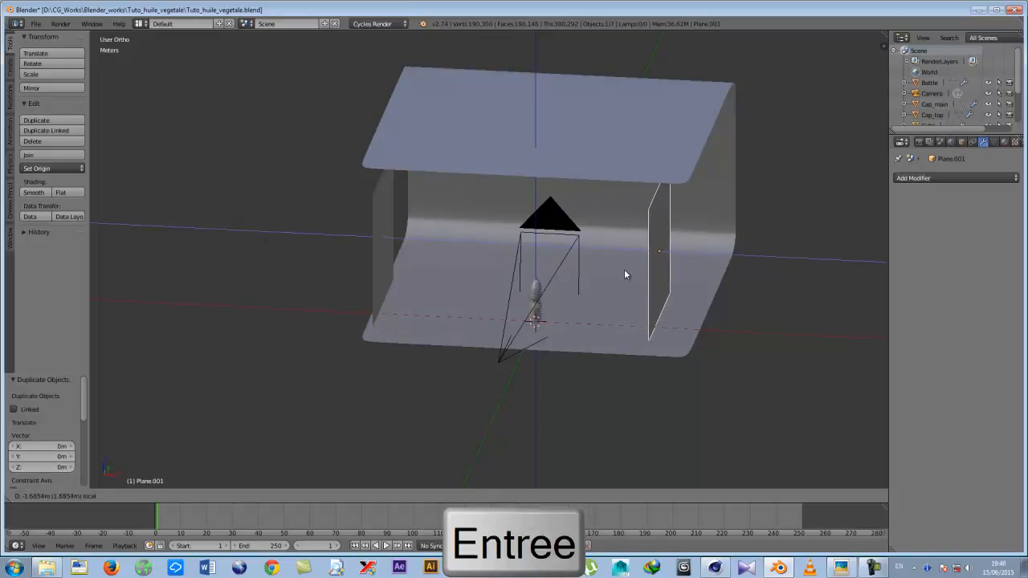
pyautogui.click(640, 277)
pyautogui.moveTo(640, 277); pyautogui.dragTo(606, 290, button='middle')
pyautogui.moveTo(768, 220); pyautogui.dragTo(645, 240, button='middle')
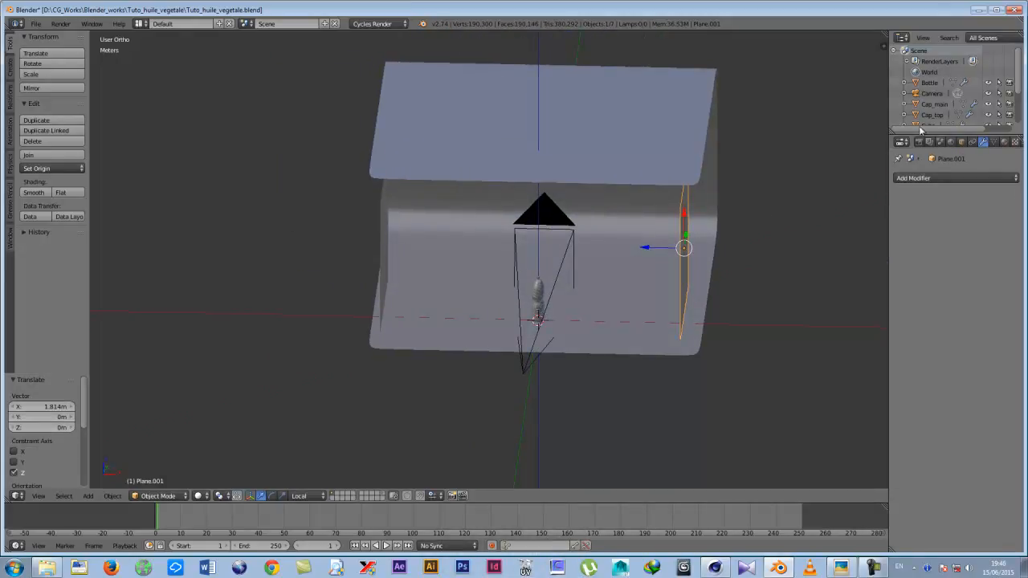
# Rename the duplicated plane on the positive X side as Emitter_right.
pyautogui.moveTo(993, 133); pyautogui.dragTo(992, 217)
pyautogui.doubleClick(931, 168)
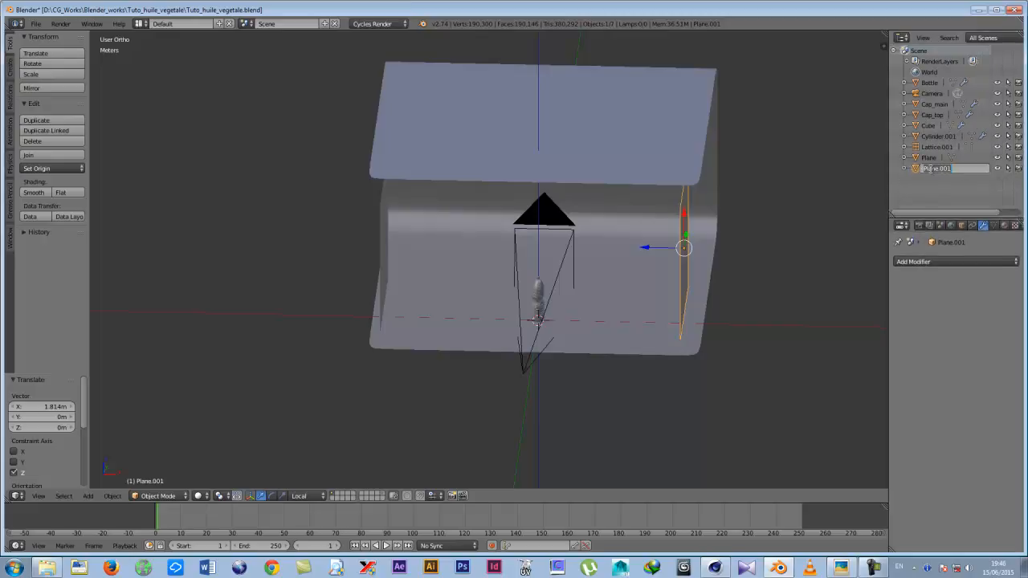
pyautogui.write('Ligh')
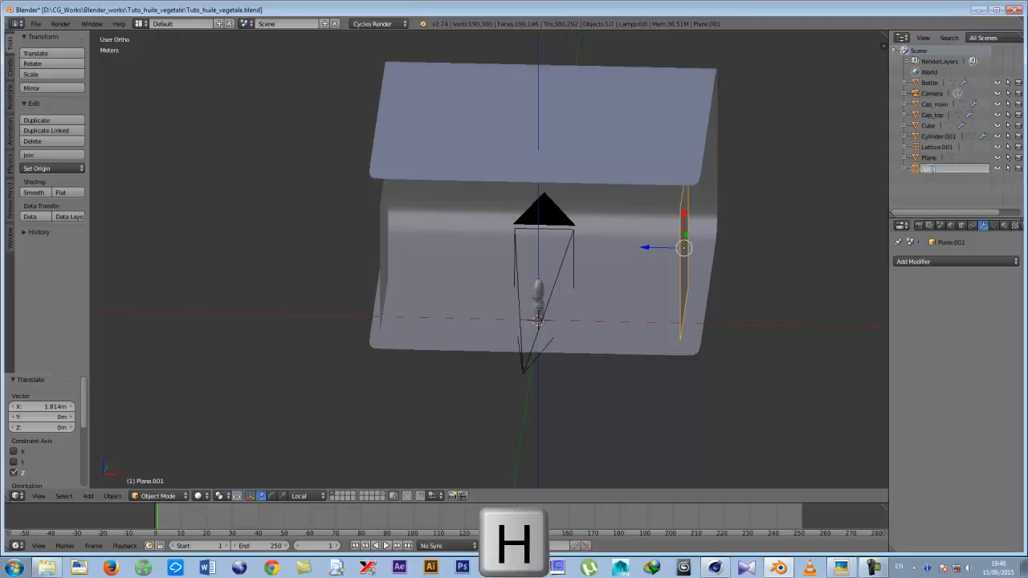
pyautogui.press('Return')
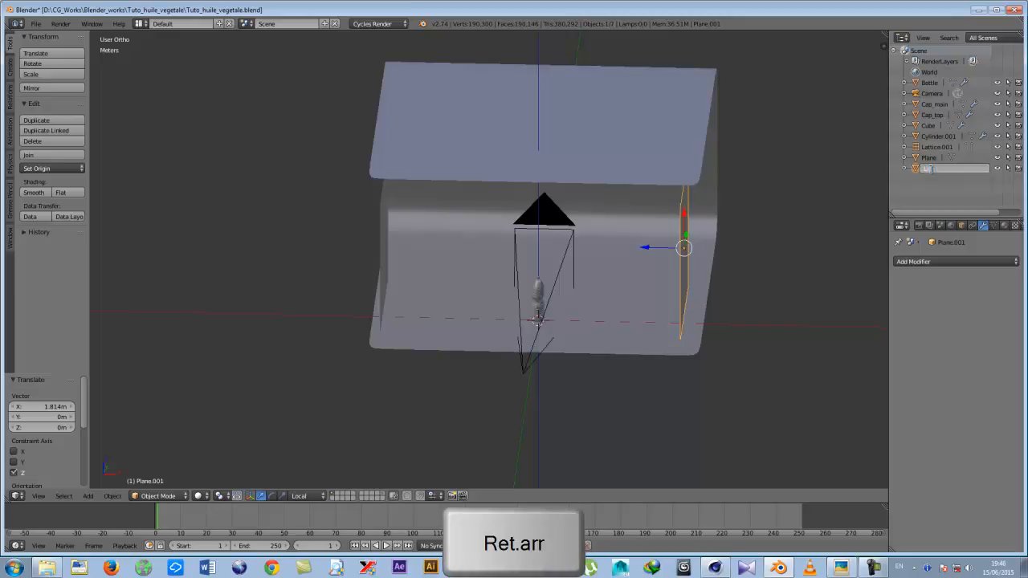
pyautogui.write('Emitter')
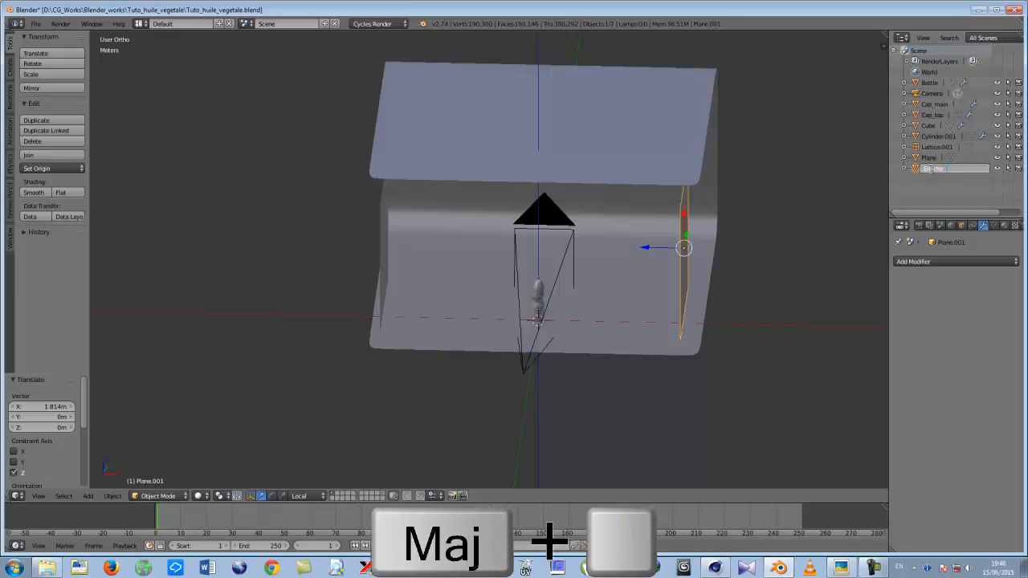
pyautogui.write('_right')
pyautogui.press('Return')
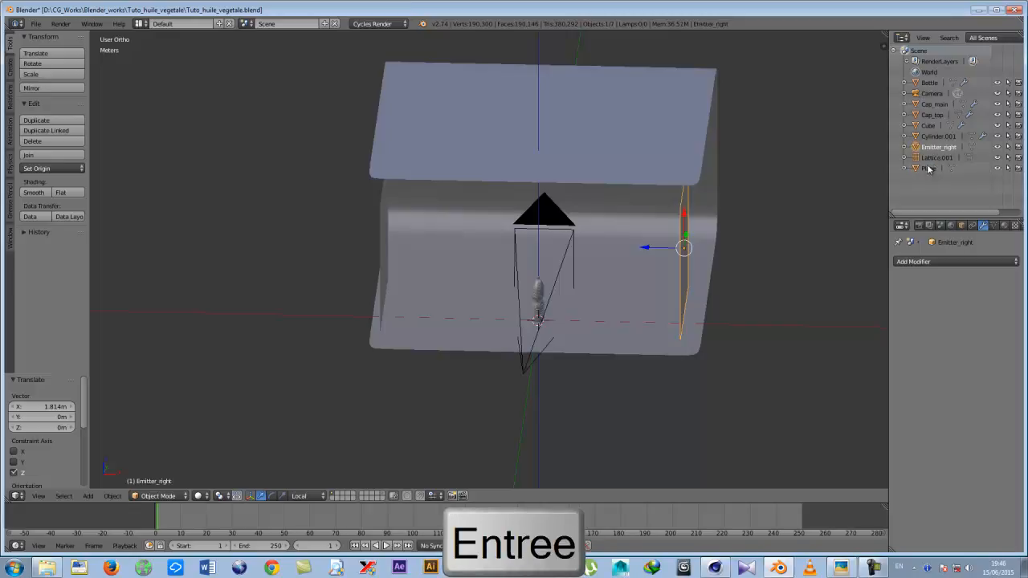
# Rename the original plane on the negative X side as Emitter_left.
pyautogui.click(929, 169)
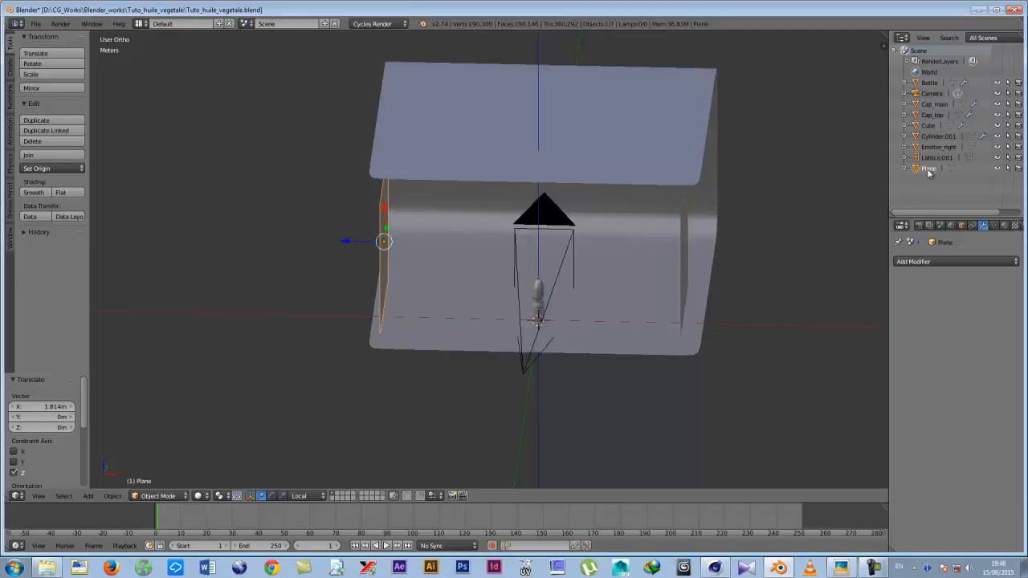
pyautogui.doubleClick(929, 169)
pyautogui.write('Emitter')
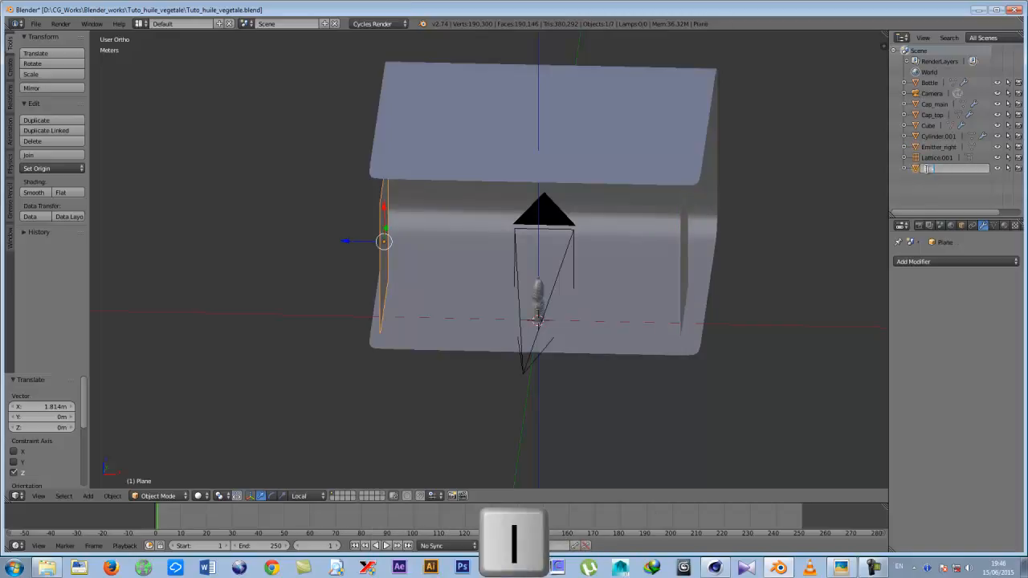
pyautogui.press('Return')
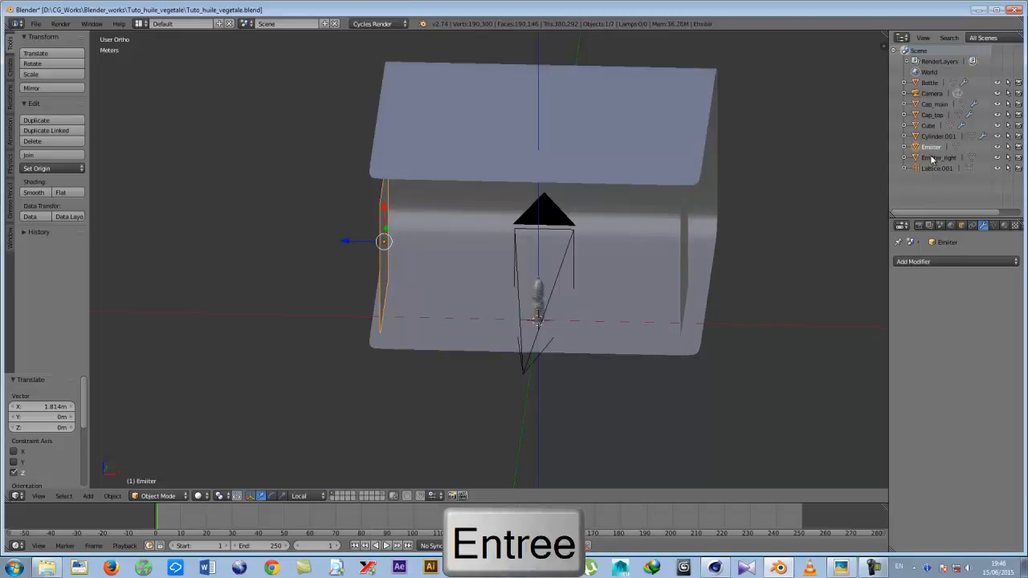
pyautogui.doubleClick(939, 148)
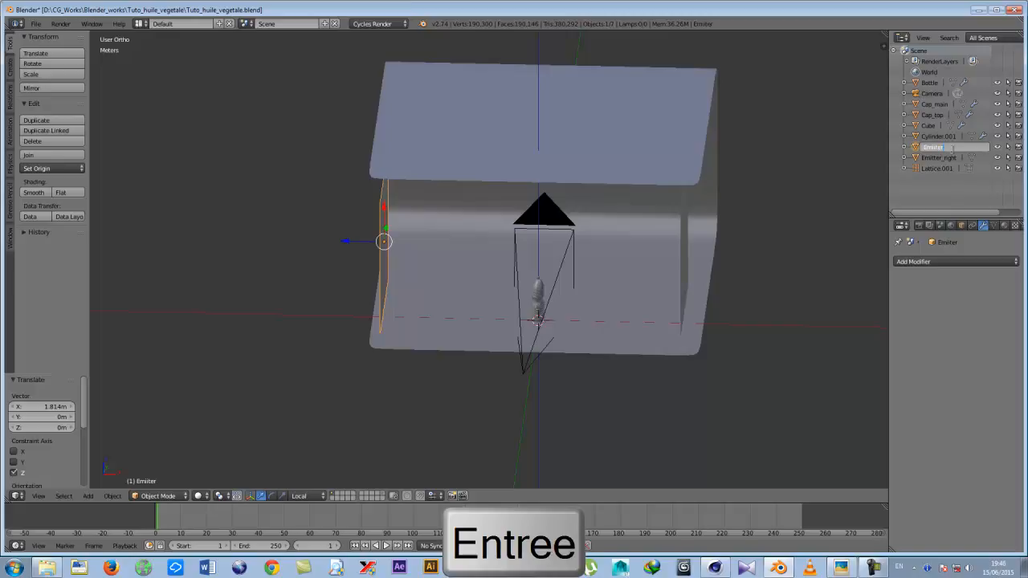
pyautogui.write('_left')
pyautogui.press('Return')
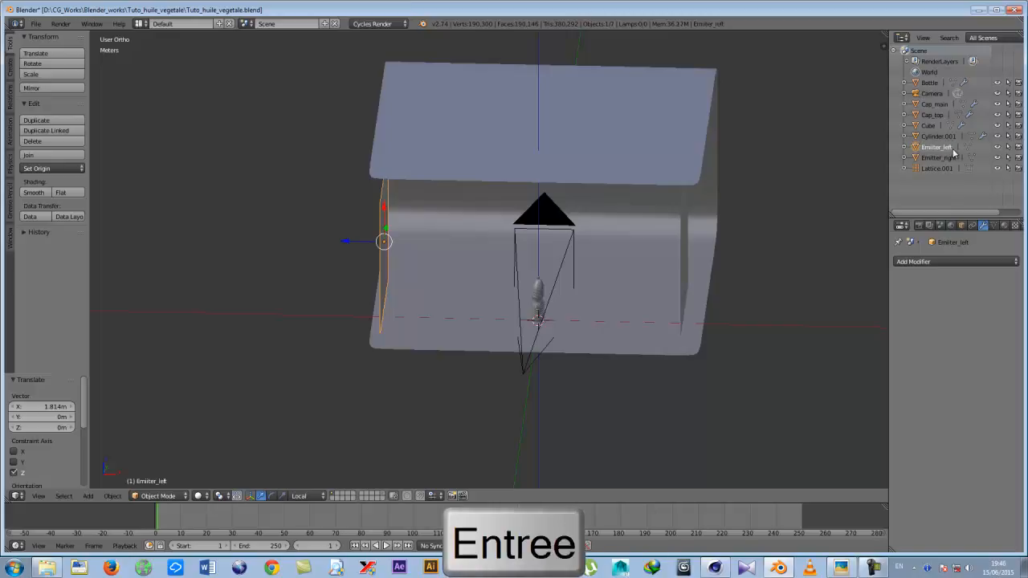
# In a wireframe top view, rotate Emitter_left by -30° and move it inward and toward the camera.
pyautogui.moveTo(569, 256)
pyautogui.mouseDown(button='middle')
pyautogui.moveTo(626, 237)
pyautogui.moveTo(560, 253)
pyautogui.mouseUp(button='middle')
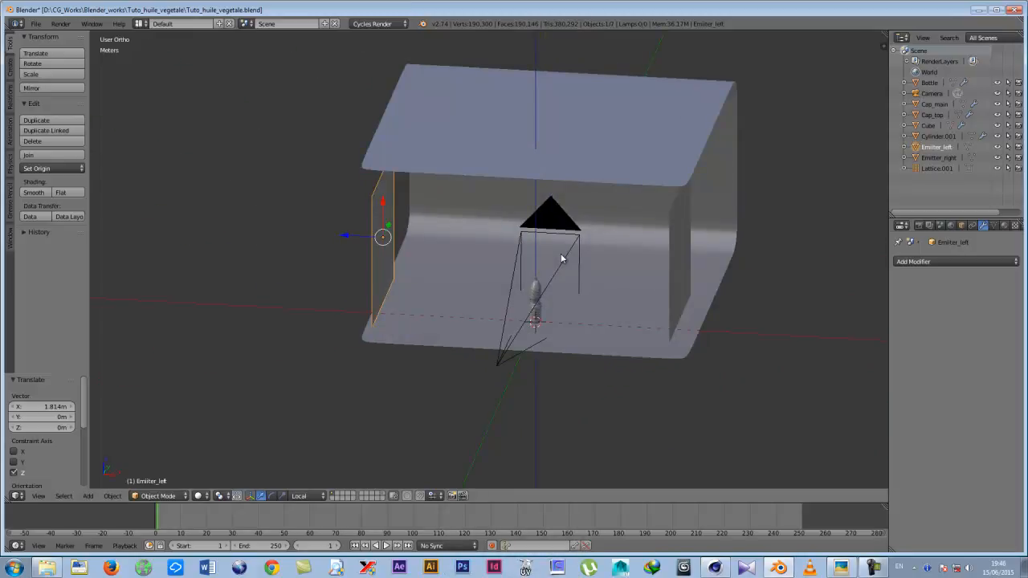
pyautogui.press('KP_7')
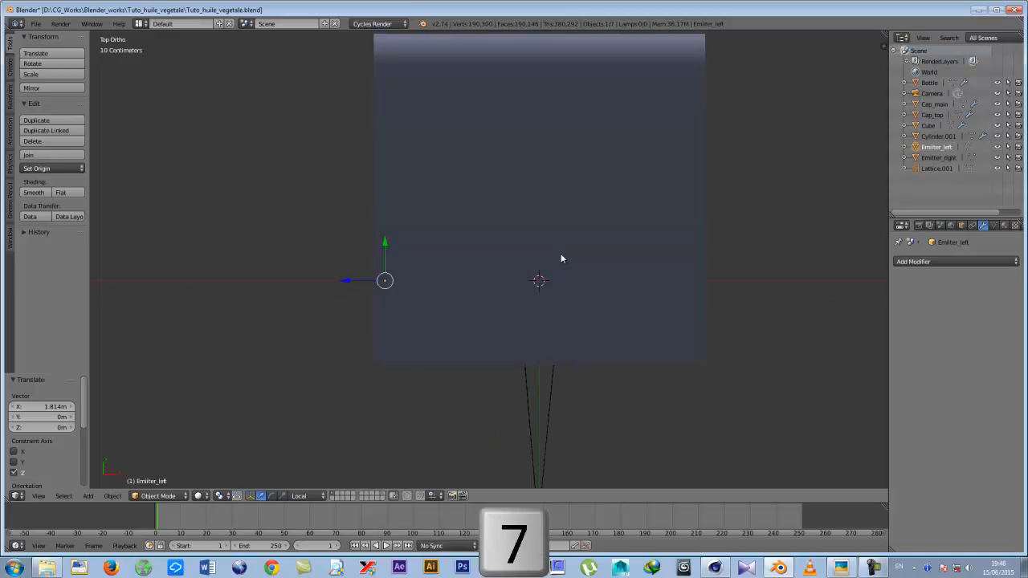
pyautogui.press('z')
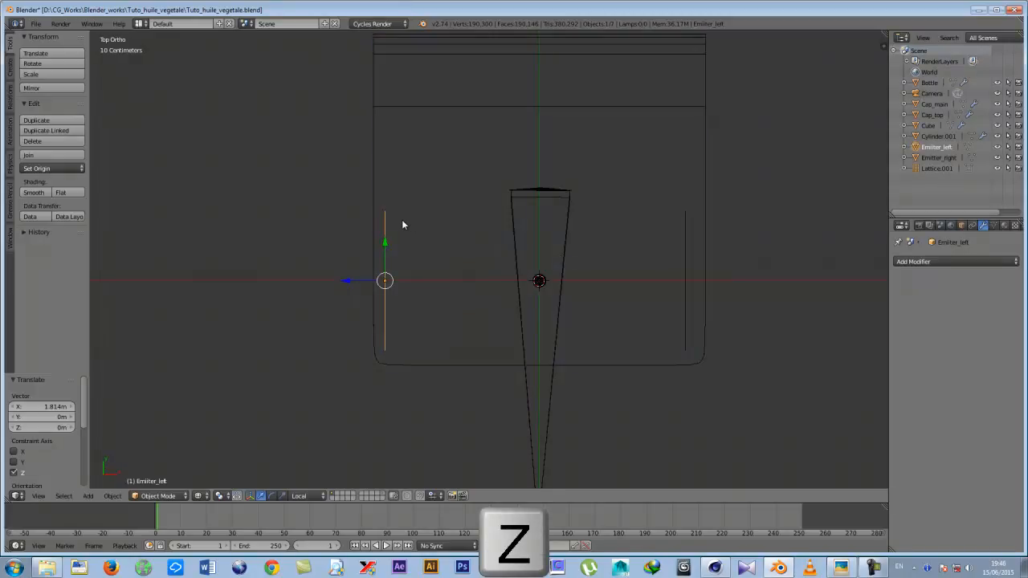
pyautogui.press('r')
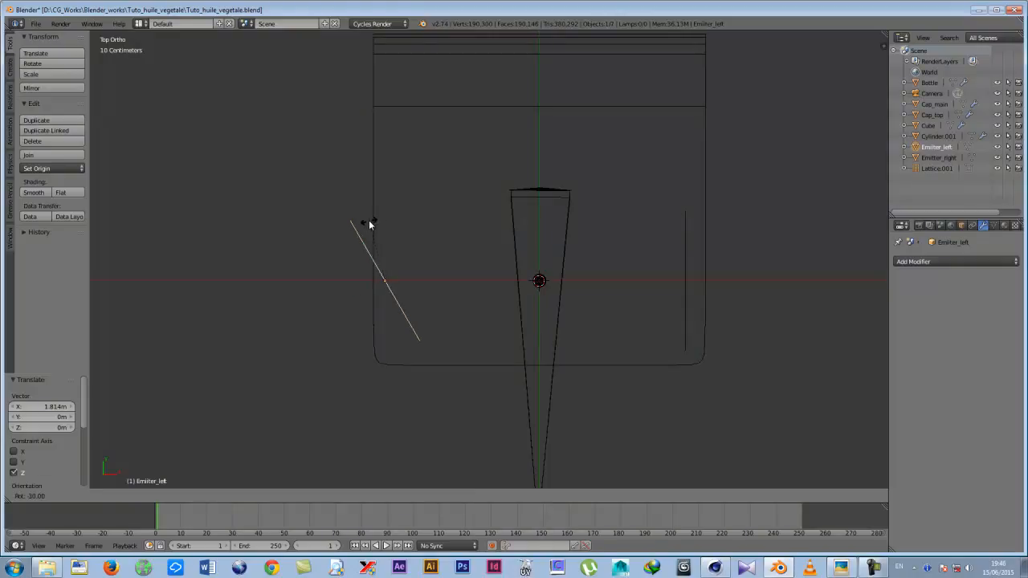
pyautogui.click(368, 220)
pyautogui.moveTo(367, 289); pyautogui.dragTo(408, 291)
pyautogui.moveTo(393, 235); pyautogui.dragTo(426, 265)
# Rotate Emitter_right about 25° and move it inward to mirror Emitter_left, then return to solid shading.
pyautogui.rightClick(687, 234)
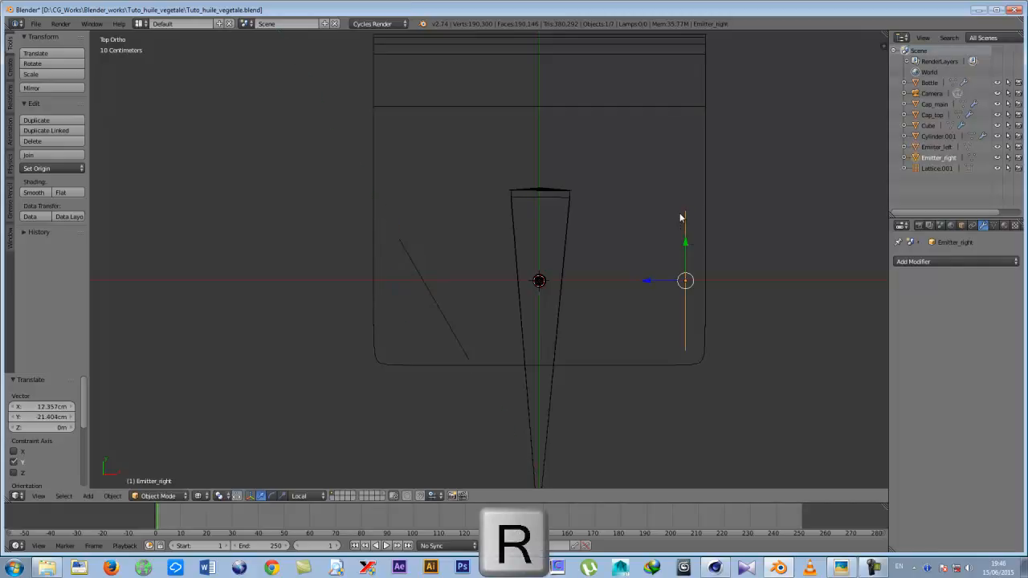
pyautogui.press('r')
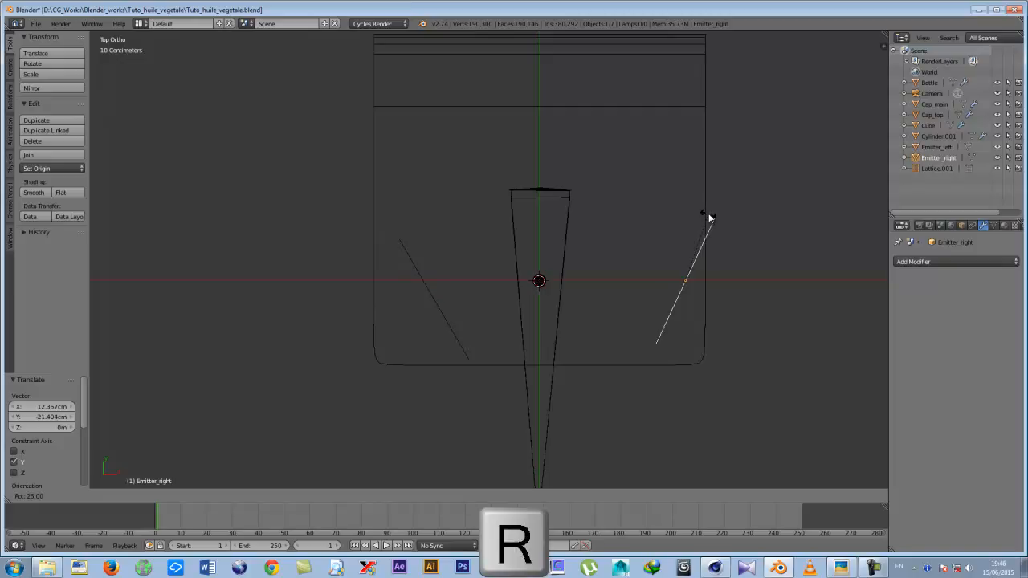
pyautogui.click(710, 218)
pyautogui.moveTo(701, 251); pyautogui.dragTo(631, 304)
pyautogui.moveTo(669, 276); pyautogui.dragTo(666, 274)
pyautogui.moveTo(563, 337); pyautogui.dragTo(544, 249, button='middle')
pyautogui.press('z')
pyautogui.moveTo(503, 289)
pyautogui.mouseDown(button='middle')
pyautogui.moveTo(519, 301)
pyautogui.moveTo(458, 300)
pyautogui.moveTo(463, 292)
pyautogui.moveTo(490, 337)
pyautogui.moveTo(527, 275)
pyautogui.moveTo(519, 265)
pyautogui.mouseUp(button='middle')
# Add a mesh plane at the bottle's base and scale it to about 0.365.
pyautogui.scroll(2, 528, 271)
pyautogui.hotkey('shift', 'a')
pyautogui.moveTo(571, 258)
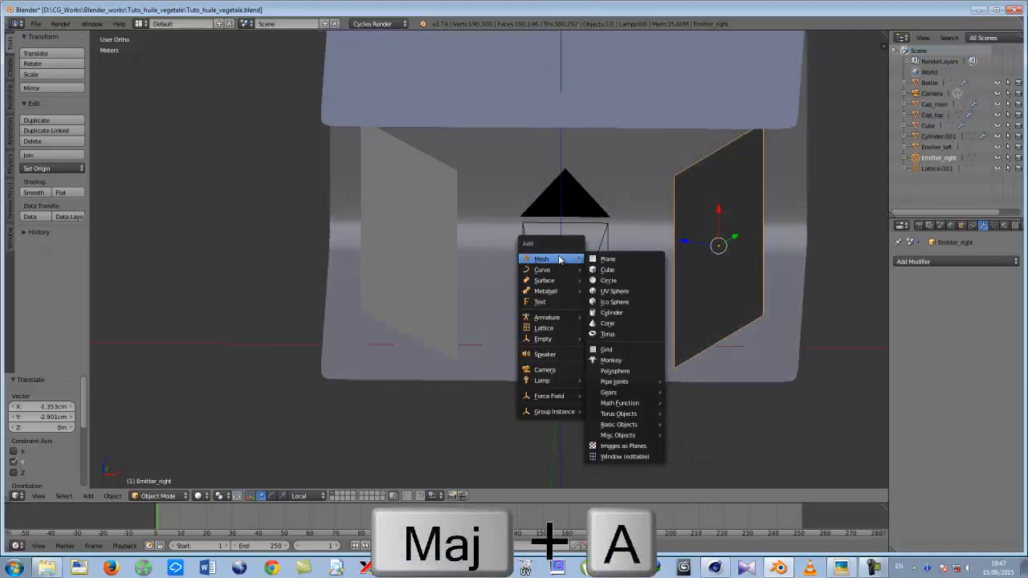
pyautogui.click(621, 262)
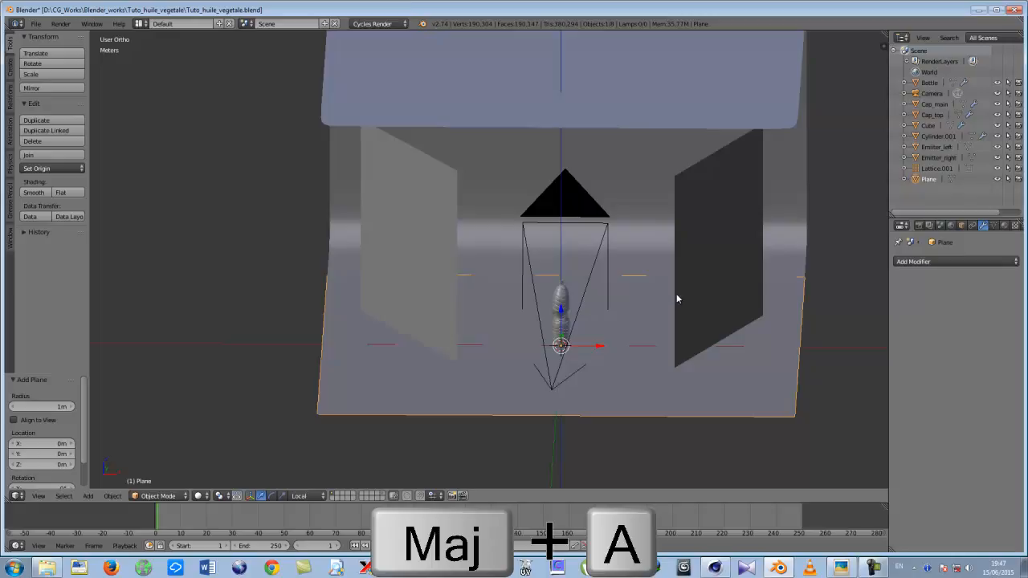
pyautogui.press('s')
pyautogui.click(599, 323)
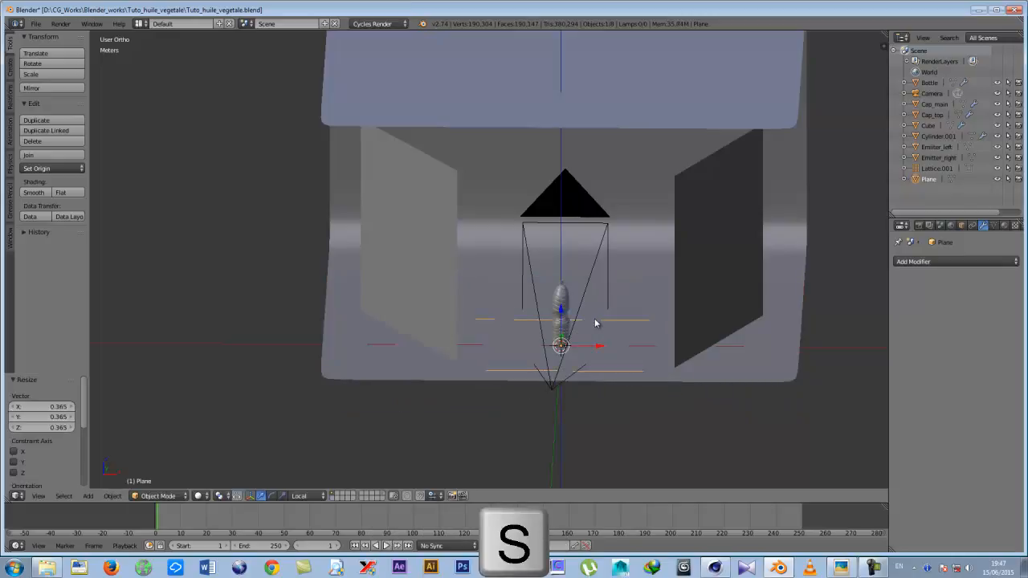
# Raise the new plane along Z until it sits just beneath the backdrop's upper panel.
pyautogui.moveTo(561, 307); pyautogui.dragTo(562, 98)
pyautogui.moveTo(547, 173); pyautogui.dragTo(615, 180, button='middle')
pyautogui.moveTo(551, 78); pyautogui.dragTo(550, 67)
pyautogui.moveTo(580, 90); pyautogui.dragTo(529, 163, button='middle')
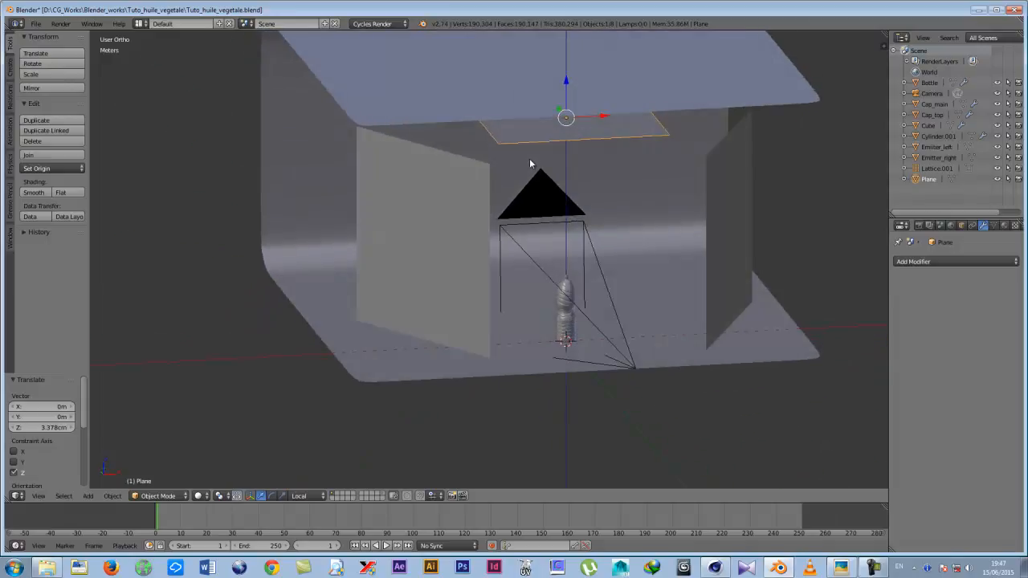
# Rename the overhead plane as Emitter_top and save the file over the existing one.
pyautogui.doubleClick(929, 179)
pyautogui.write('Emitter_top')
pyautogui.press('Return')
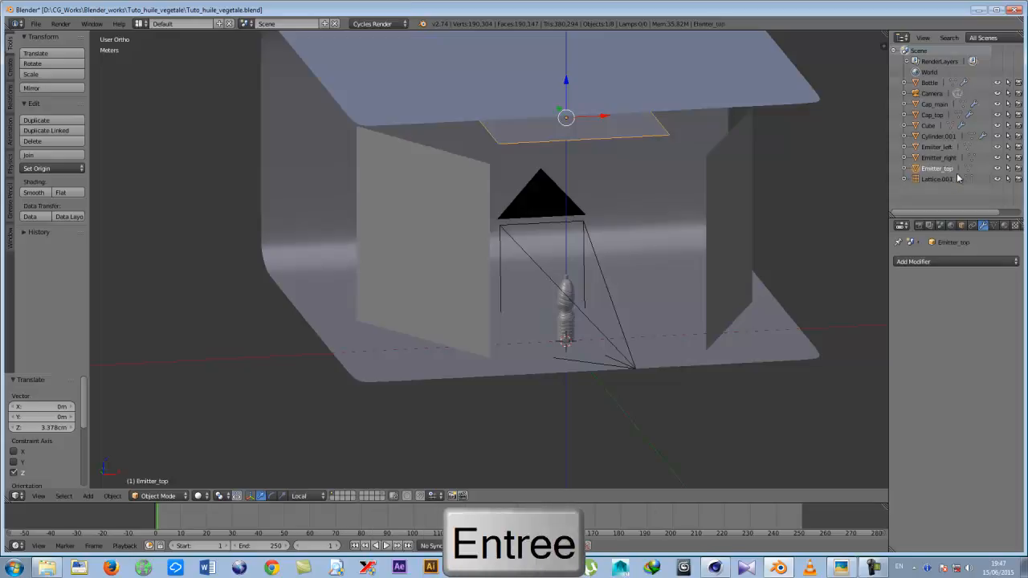
pyautogui.moveTo(682, 289); pyautogui.dragTo(581, 298, button='middle')
pyautogui.scroll(3, 593, 308)
pyautogui.scroll(-4, 520, 331)
pyautogui.hotkey('ctrl', 's')
pyautogui.click(543, 306)
pyautogui.scroll(2, 495, 272)
pyautogui.moveTo(492, 271); pyautogui.dragTo(633, 269, button='middle')
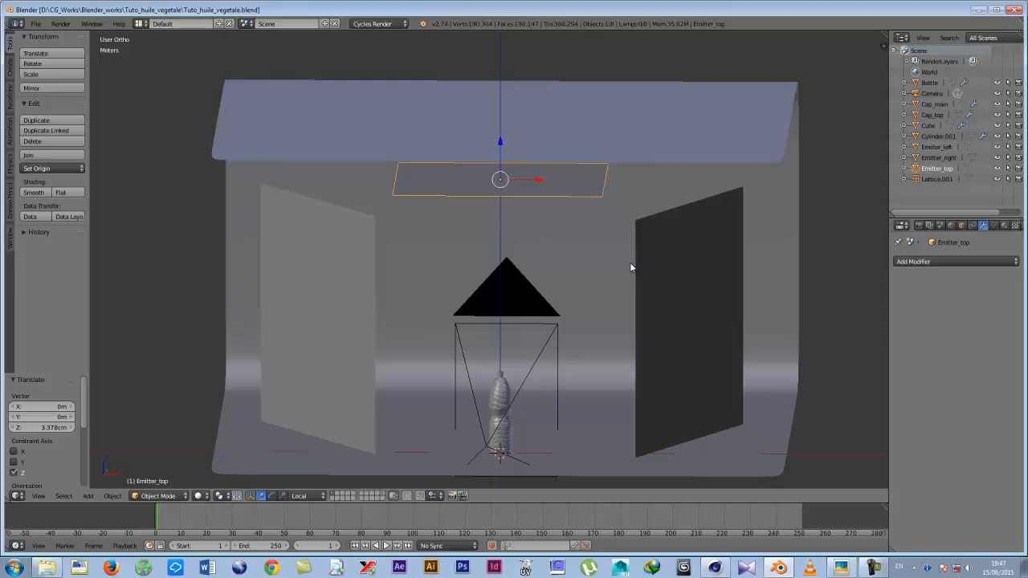
# Select Cycles Render as the engine and create a new material on Emitter_top.
pyautogui.click(384, 24)
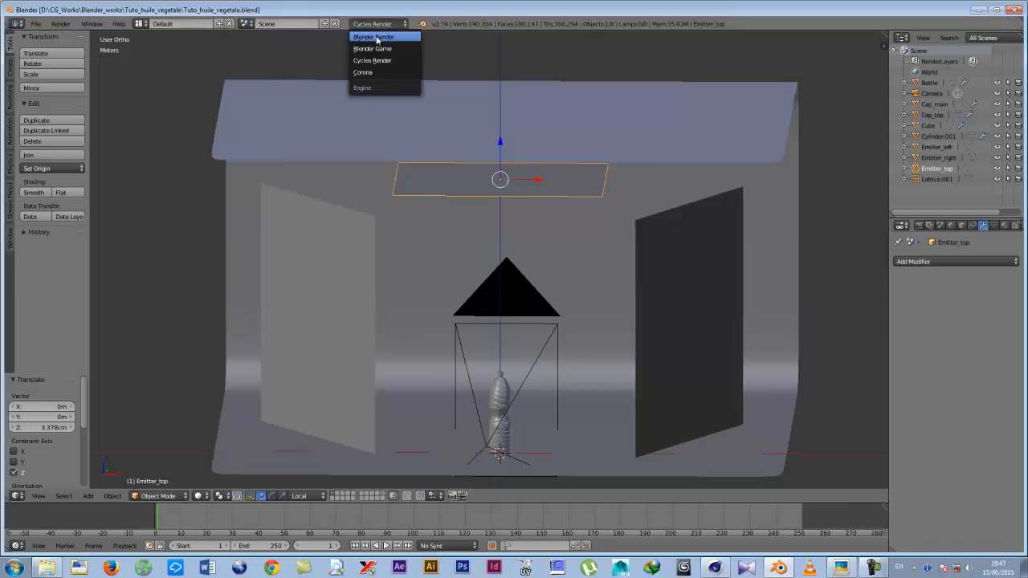
pyautogui.click(371, 61)
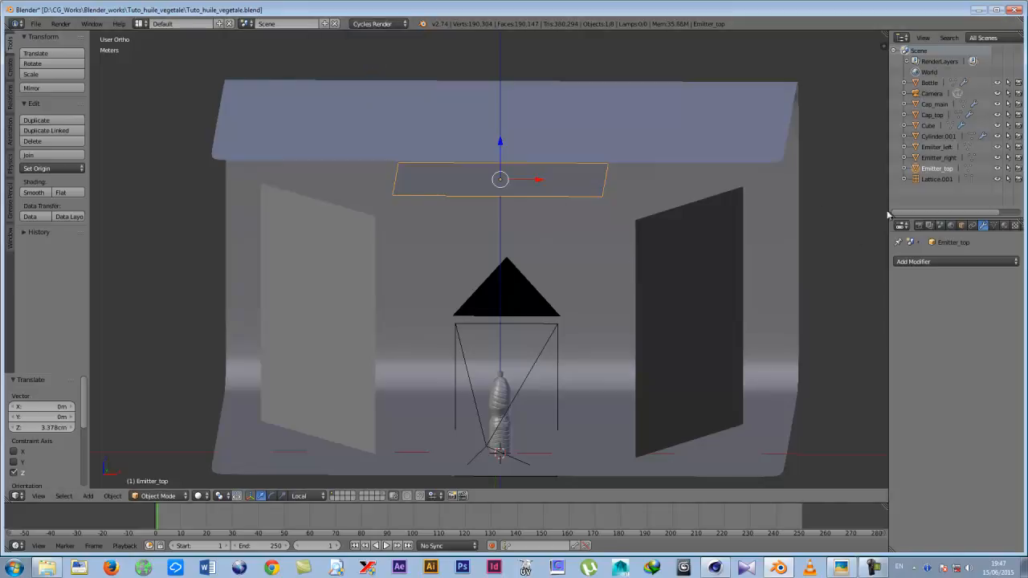
pyautogui.click(1004, 226)
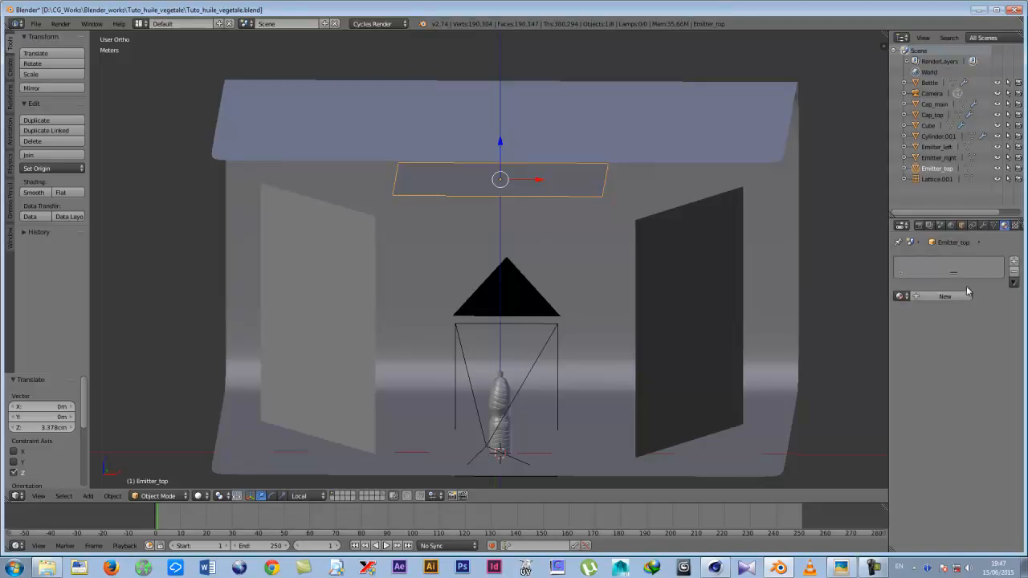
pyautogui.click(940, 296)
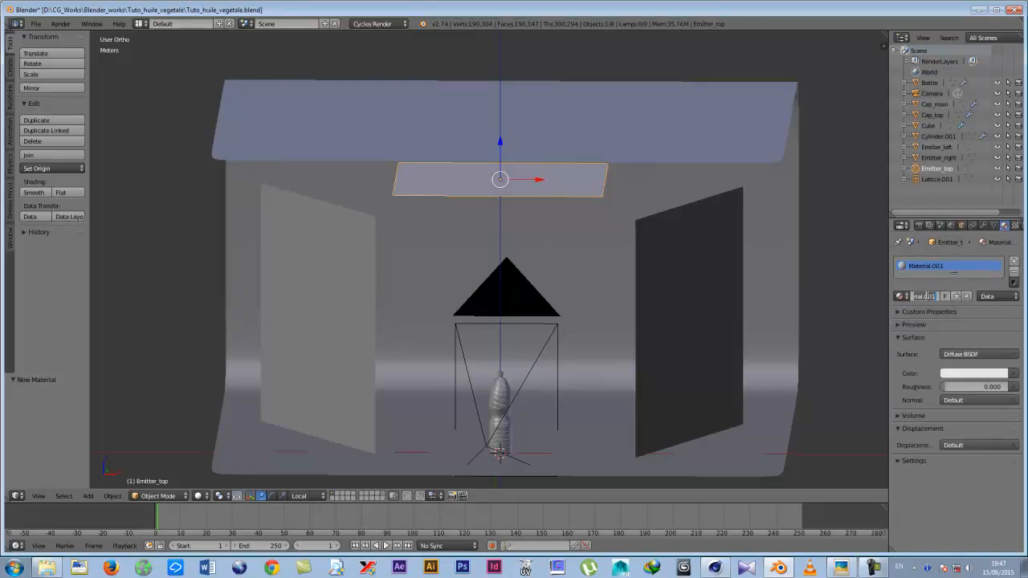
# Name the top emitter's new material Emitter_top and make its surface an Emission shader with strength 3.
pyautogui.write('Emi')
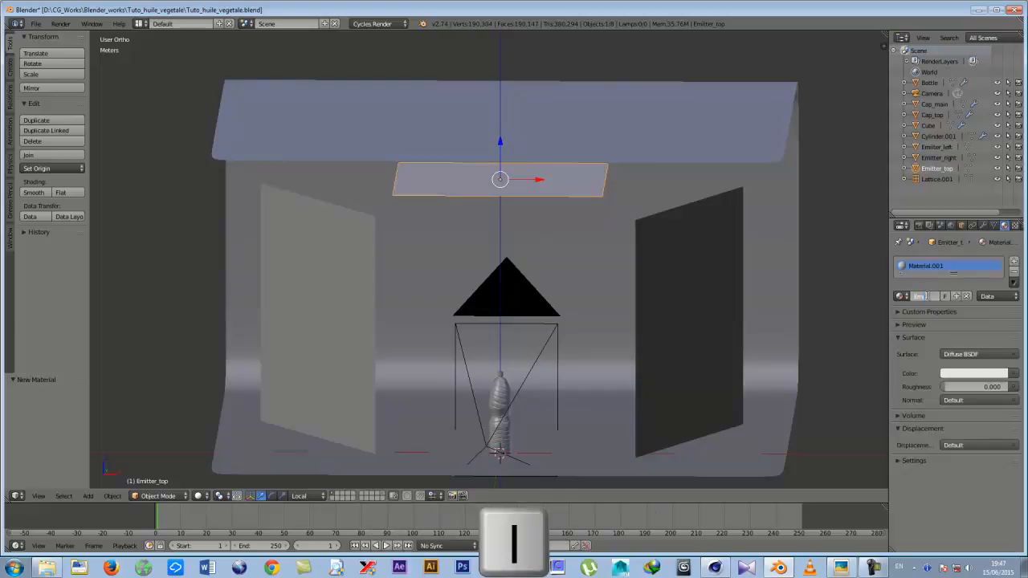
pyautogui.write('tter_top')
pyautogui.press('Return')
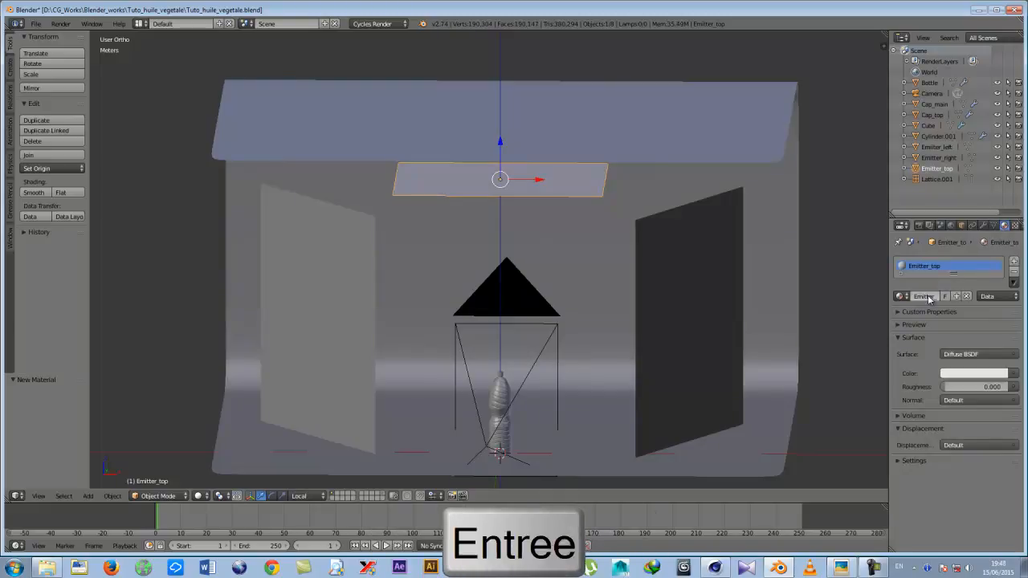
pyautogui.click(960, 355)
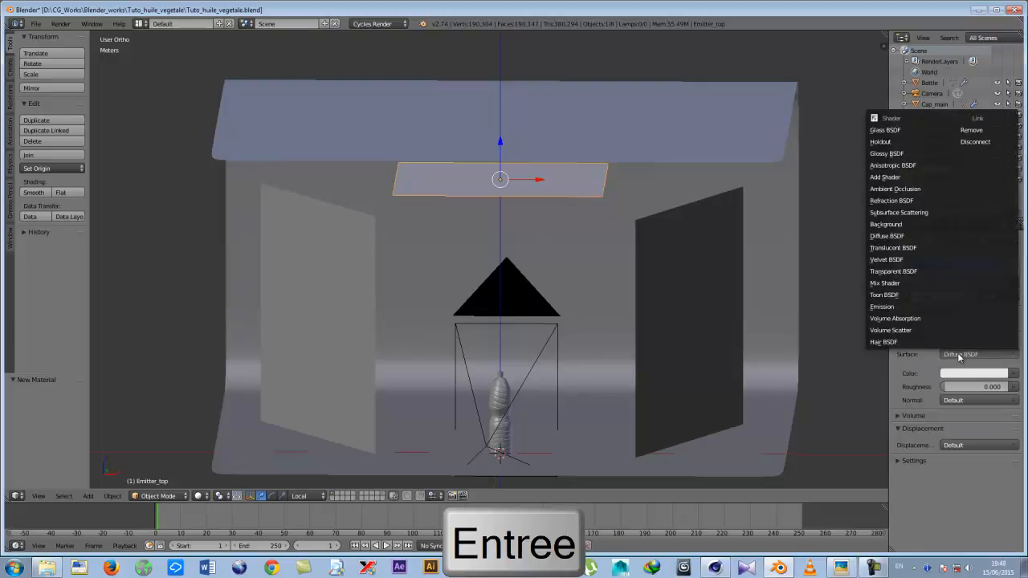
pyautogui.click(883, 307)
pyautogui.click(997, 388)
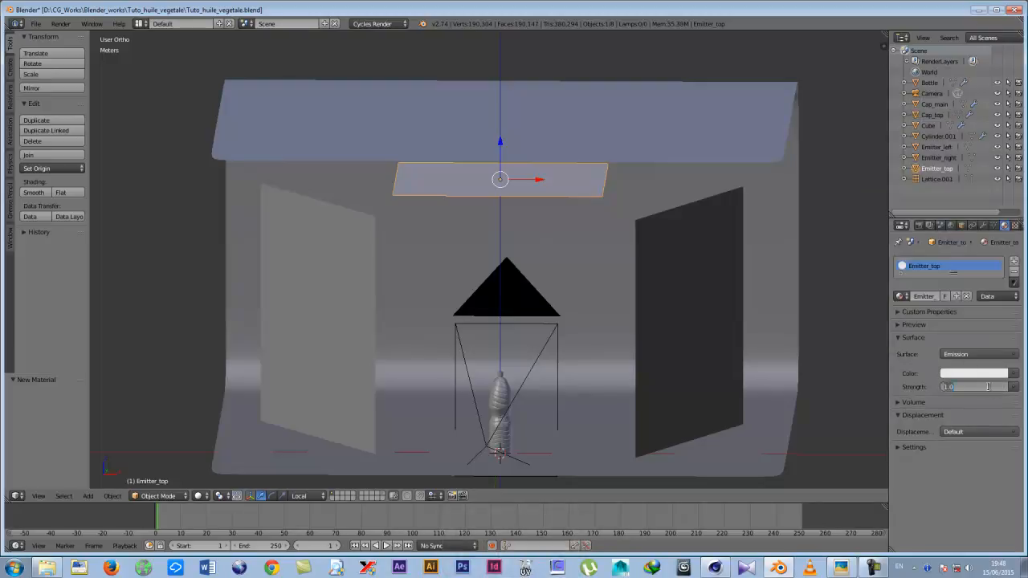
pyautogui.write('3')
pyautogui.press('Return')
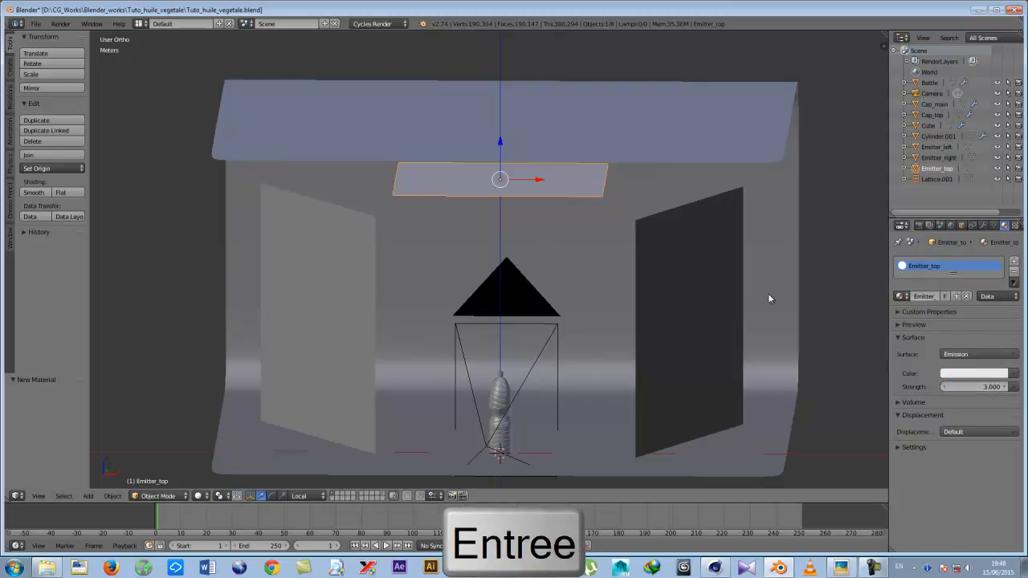
# Create a new material on the left emitter plane and name it Emitter_left.
pyautogui.rightClick(301, 242)
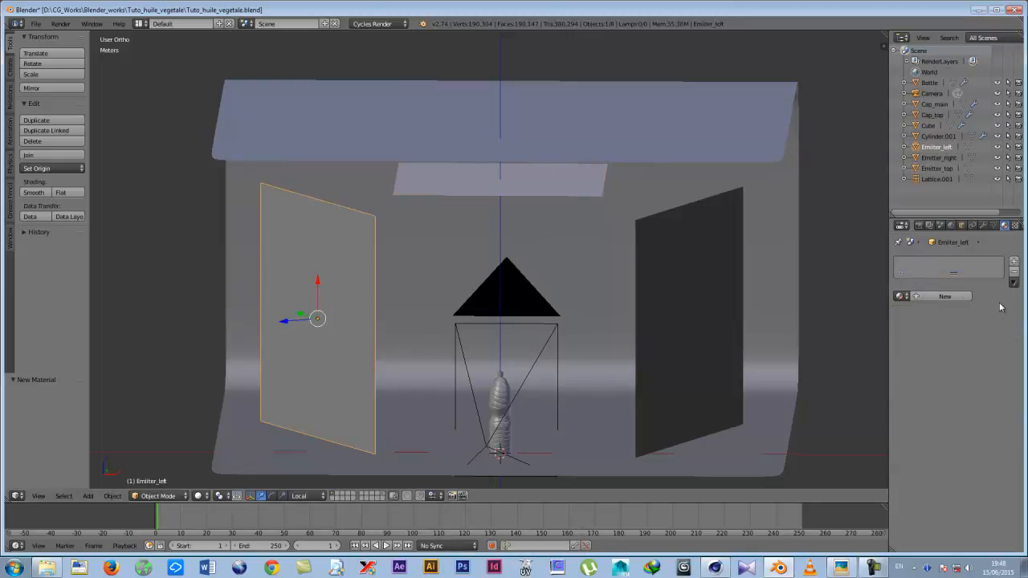
pyautogui.click(943, 297)
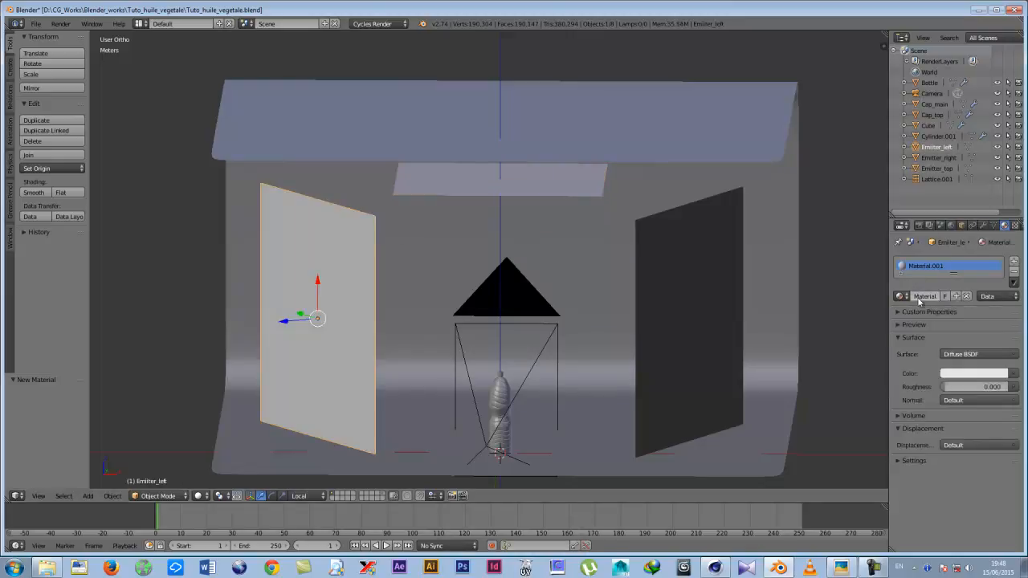
pyautogui.click(926, 296)
pyautogui.write('Emit')
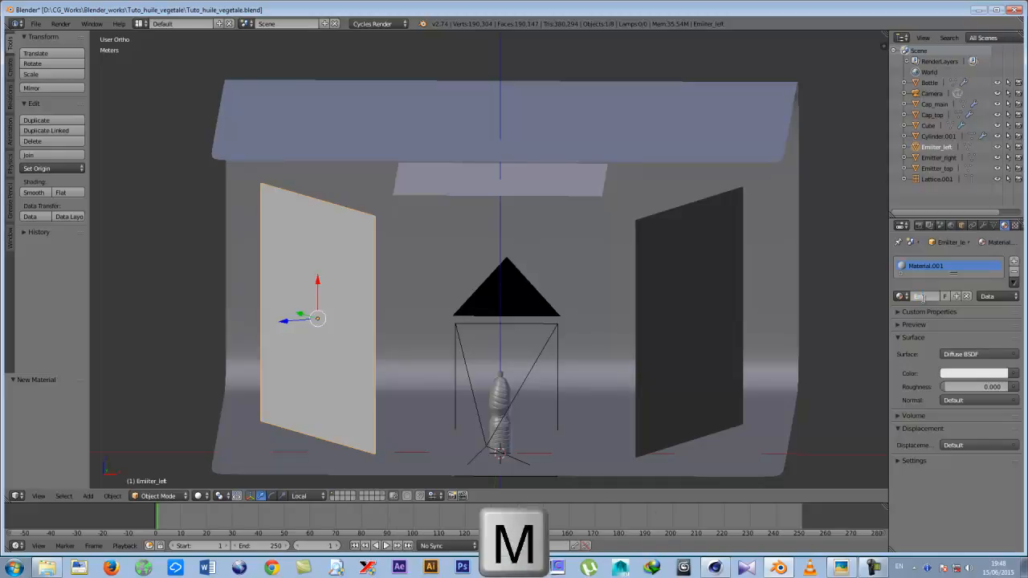
pyautogui.write('ter')
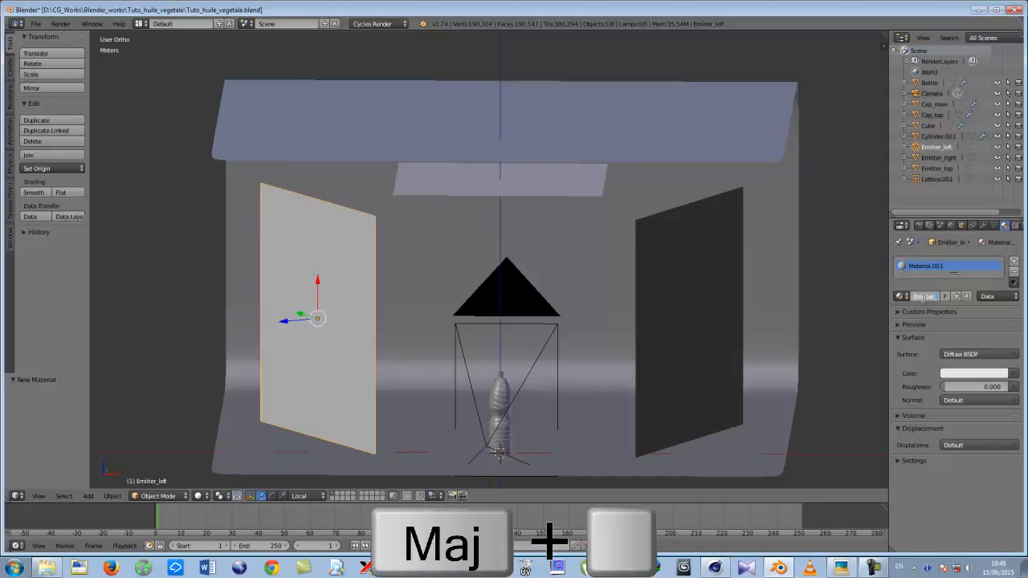
pyautogui.write('_left')
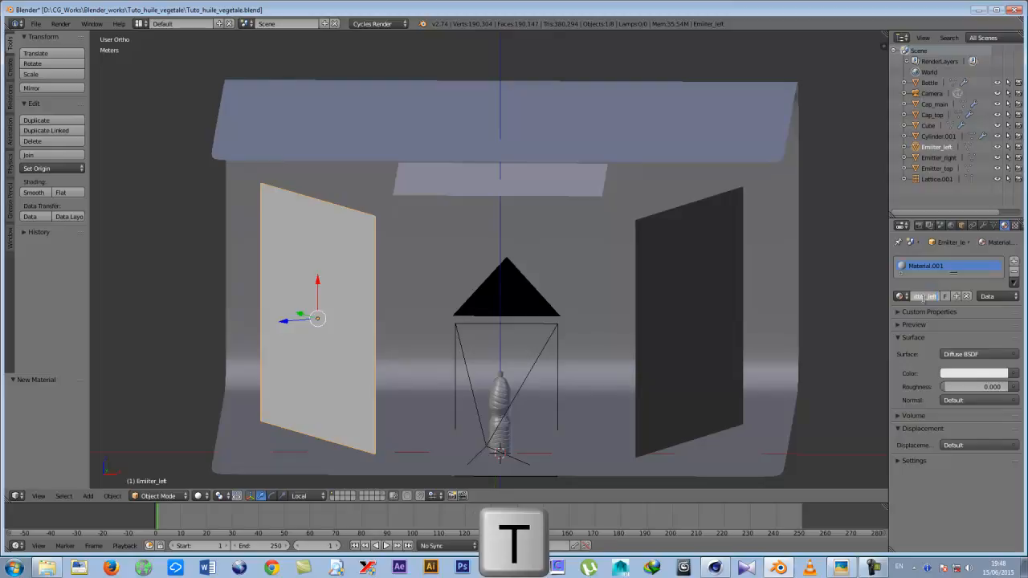
pyautogui.press('Return')
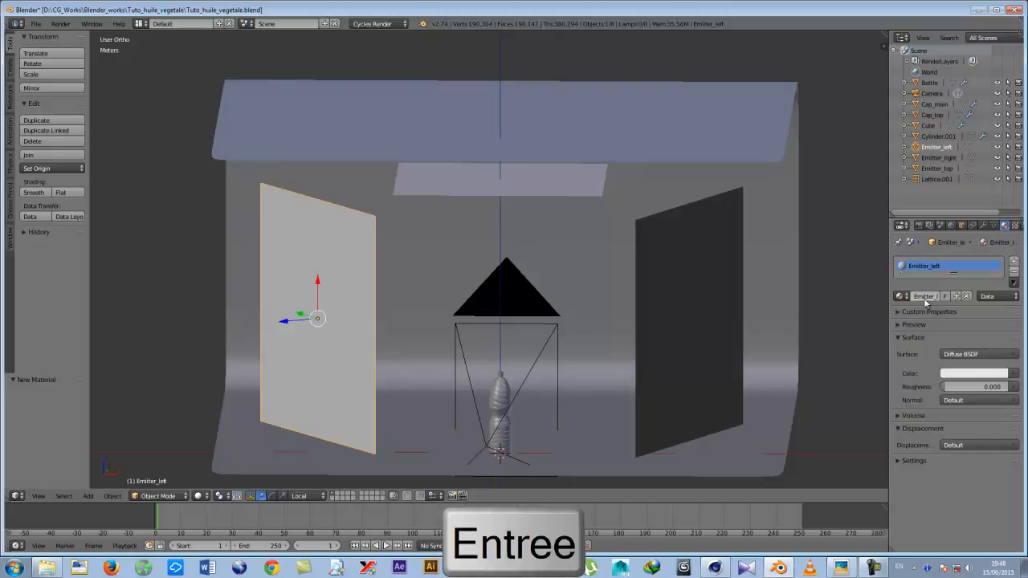
# Change the Emitter_left material's surface to Emission with a strength of 5.
pyautogui.click(964, 354)
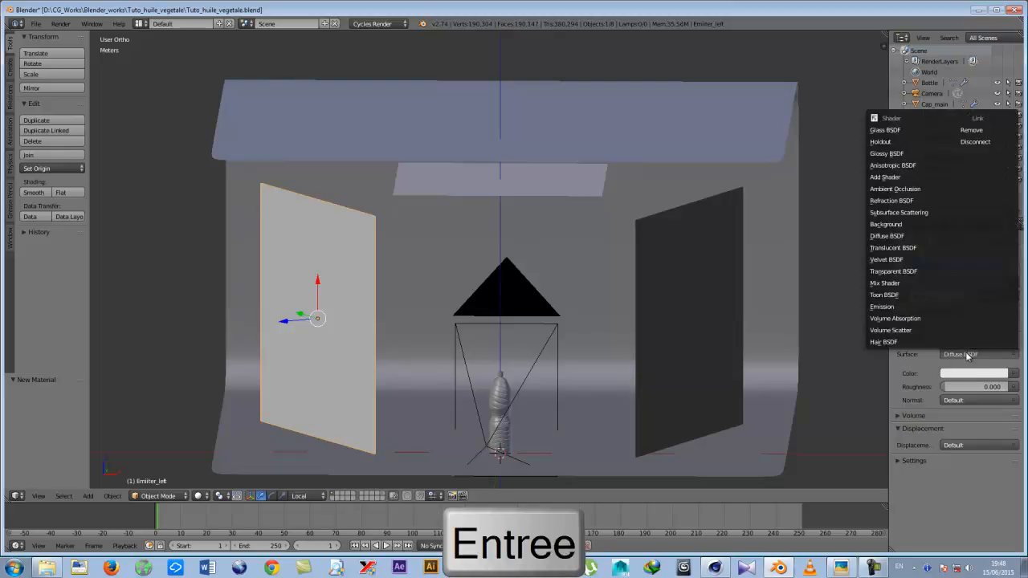
pyautogui.click(881, 307)
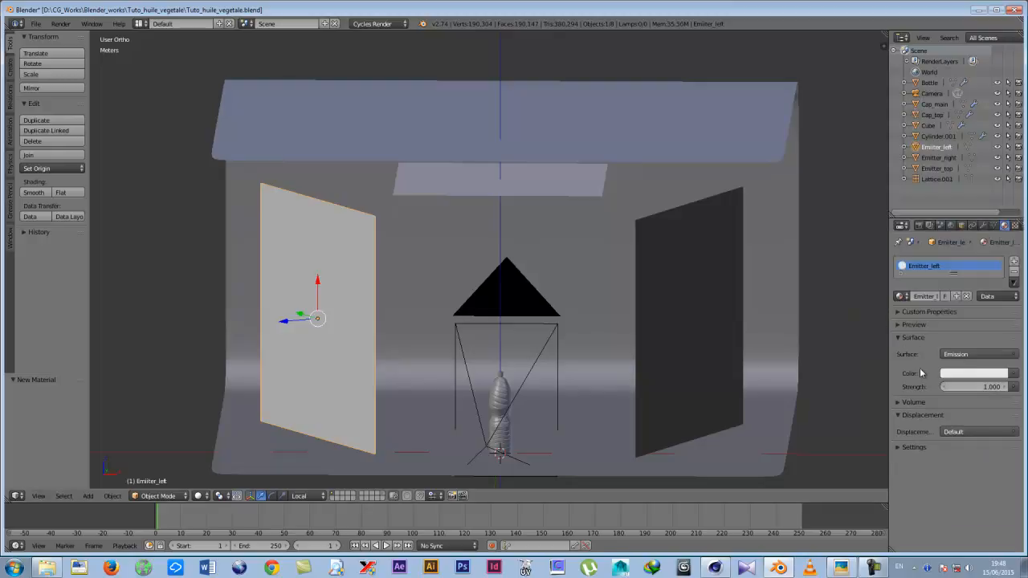
pyautogui.click(986, 386)
pyautogui.write('5')
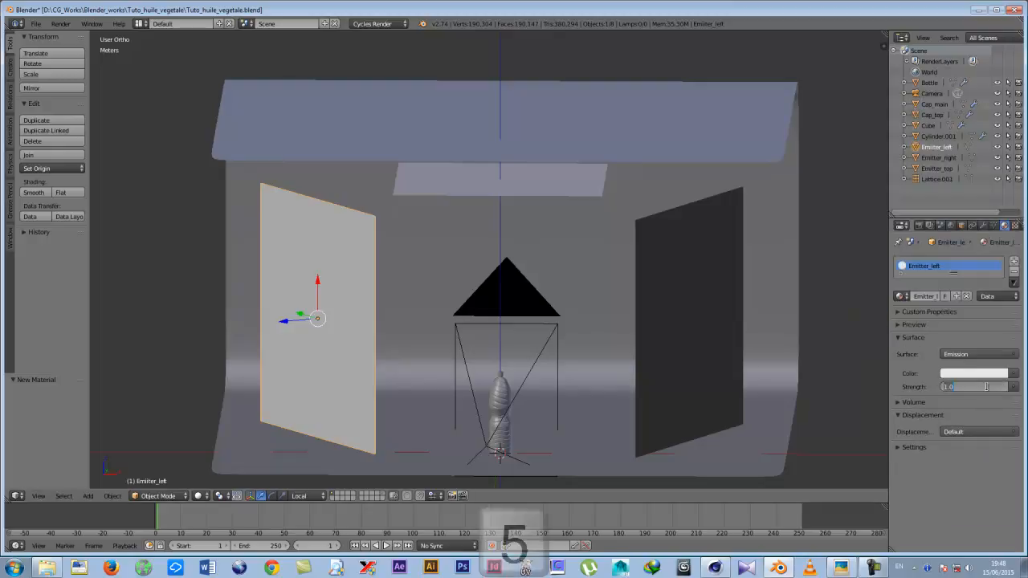
pyautogui.press('Return')
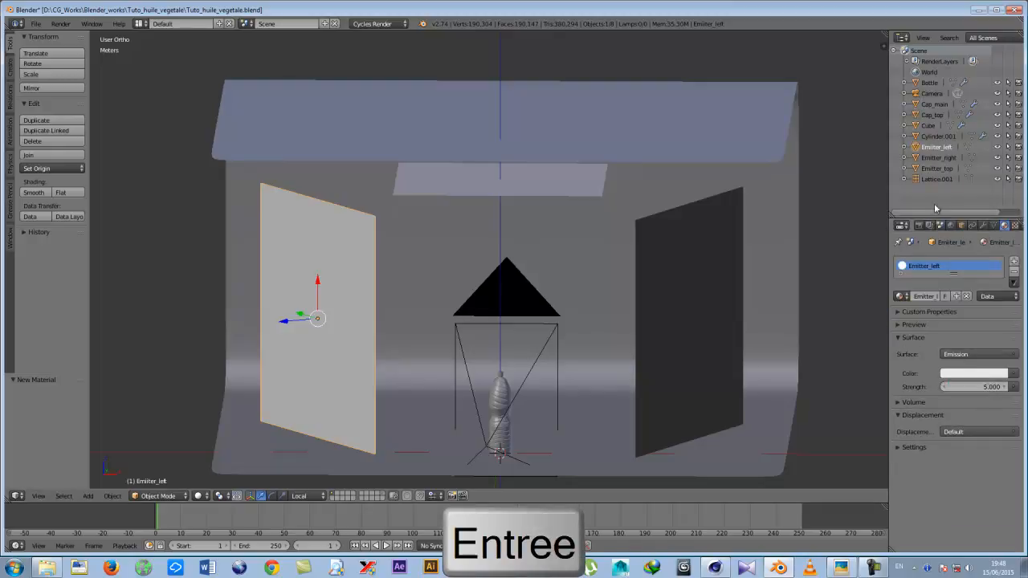
# Create a new material on the right emitter plane and name it Emitter_right.
pyautogui.click(940, 157)
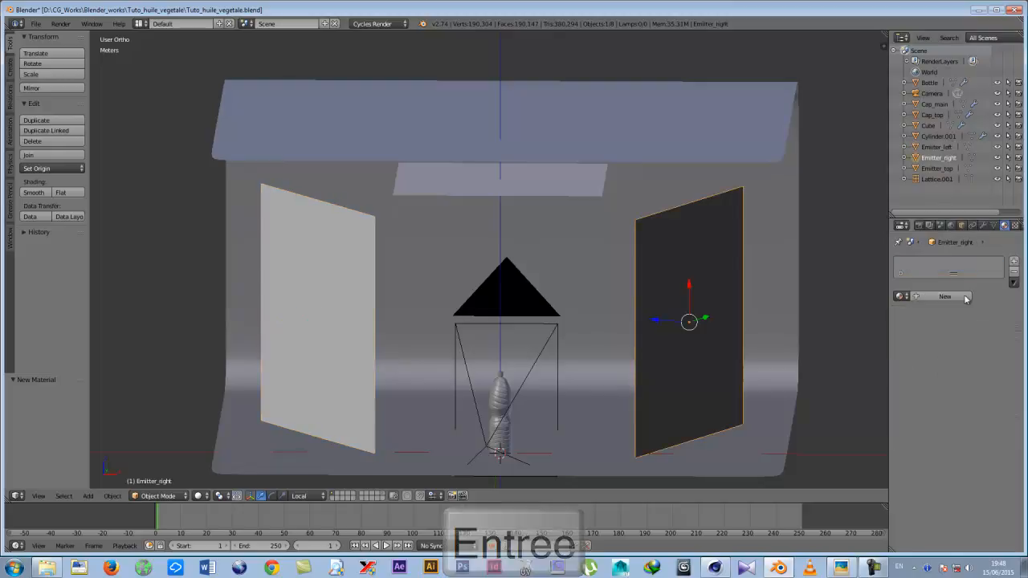
pyautogui.click(940, 297)
pyautogui.doubleClick(929, 299)
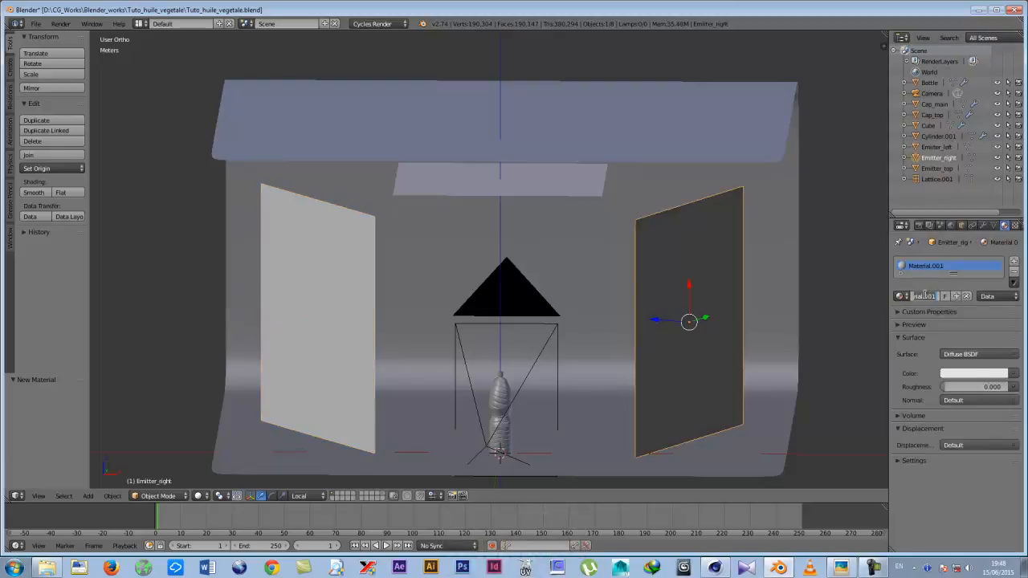
pyautogui.write('Emitter_')
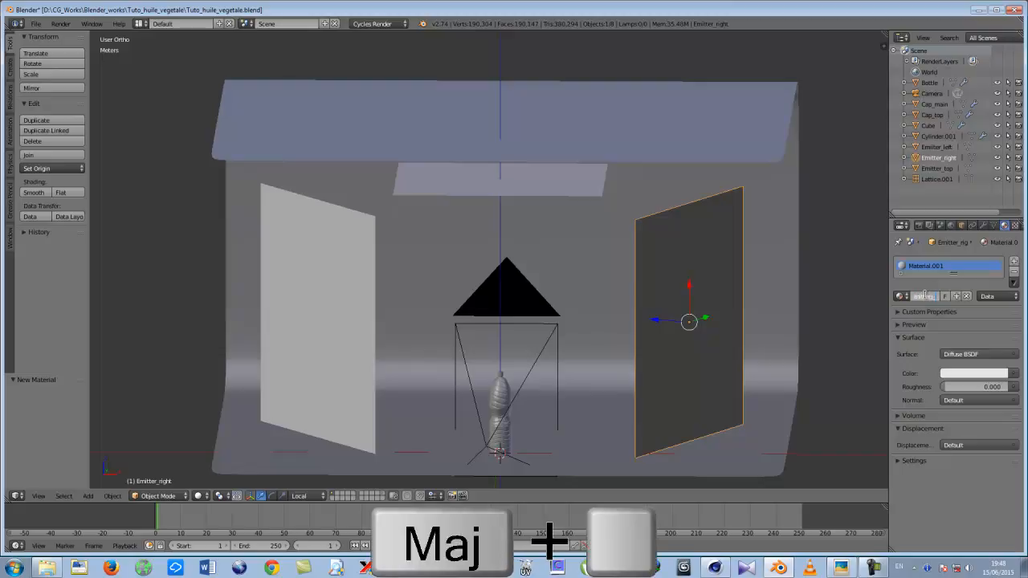
pyautogui.press('Return')
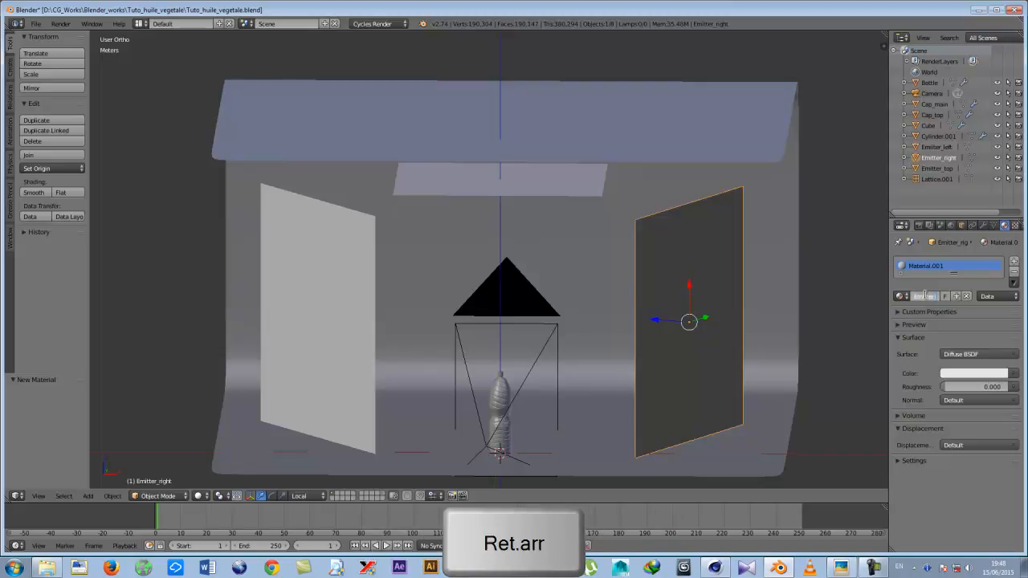
pyautogui.write('Rig')
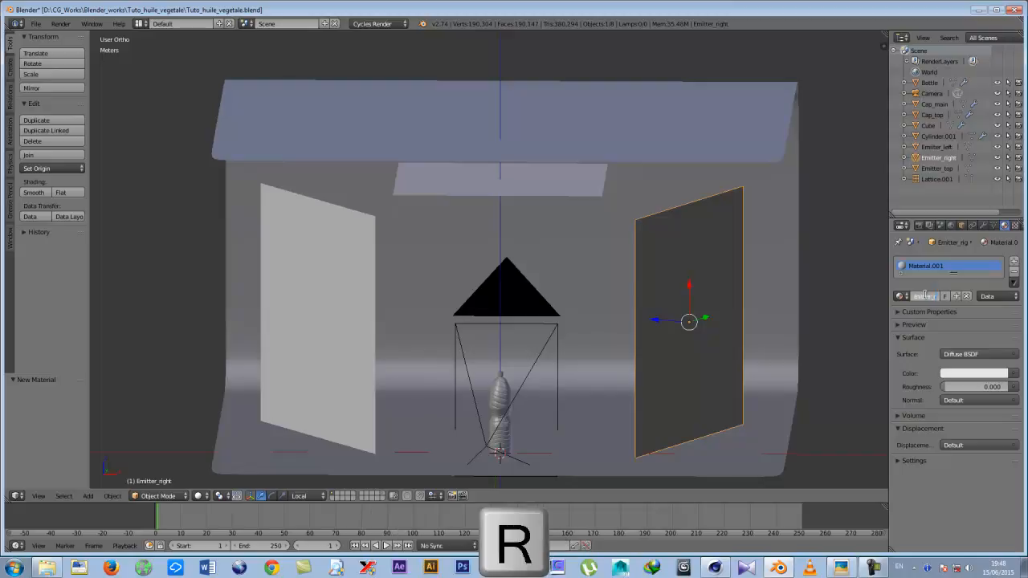
pyautogui.write('ht')
pyautogui.press('Return')
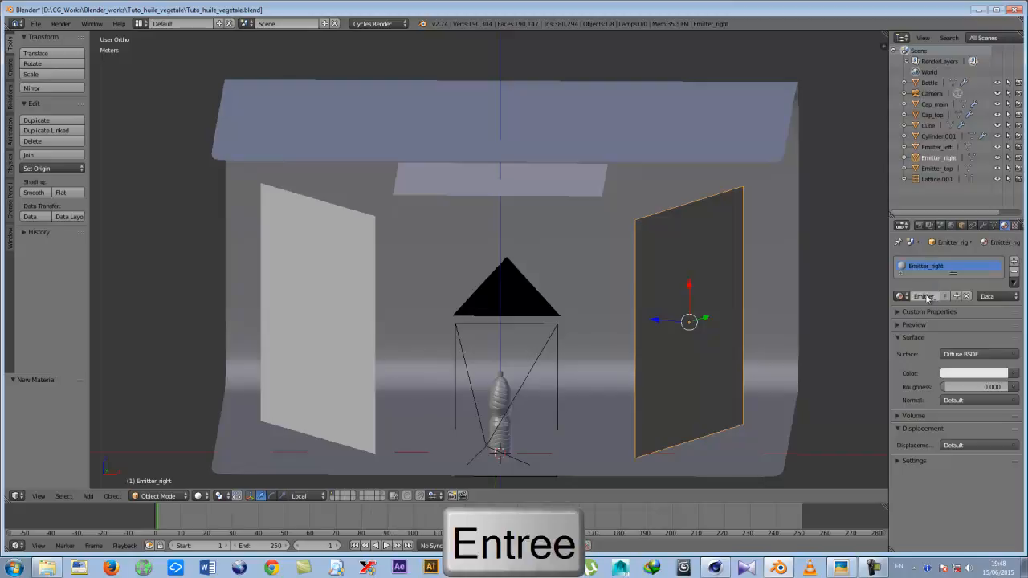
# Change the Emitter_right material's surface to Emission with a strength of 7.
pyautogui.click(971, 355)
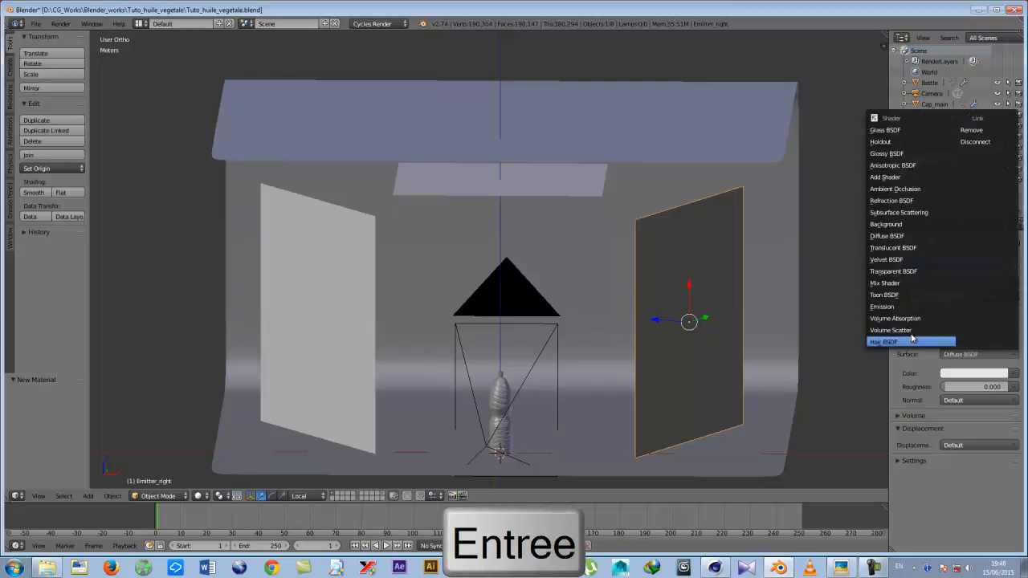
pyautogui.click(890, 310)
pyautogui.click(993, 386)
pyautogui.write('7')
pyautogui.press('Return')
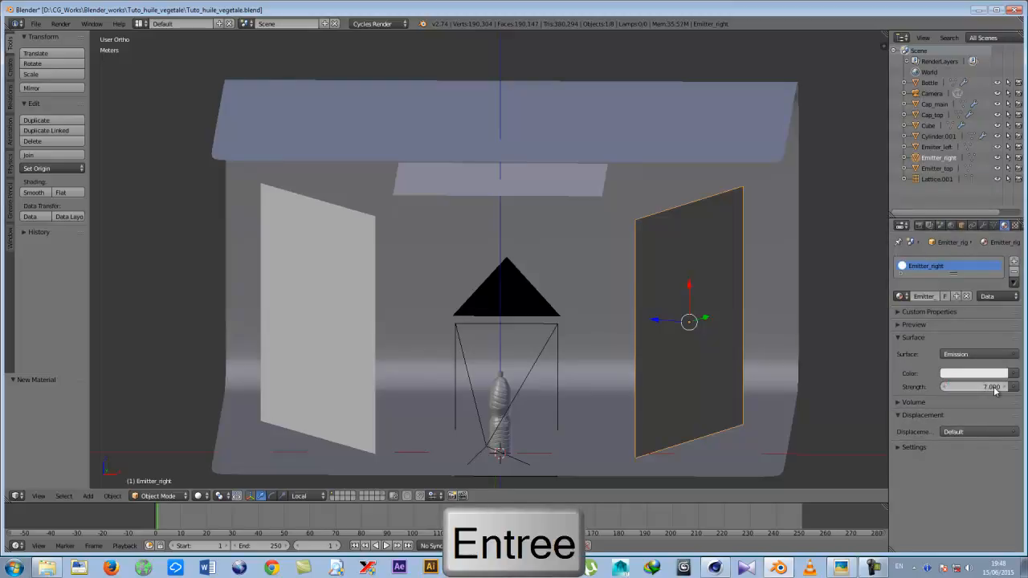
# Create a new material on the curved studio backdrop and name it Stage.
pyautogui.press('KP_0')
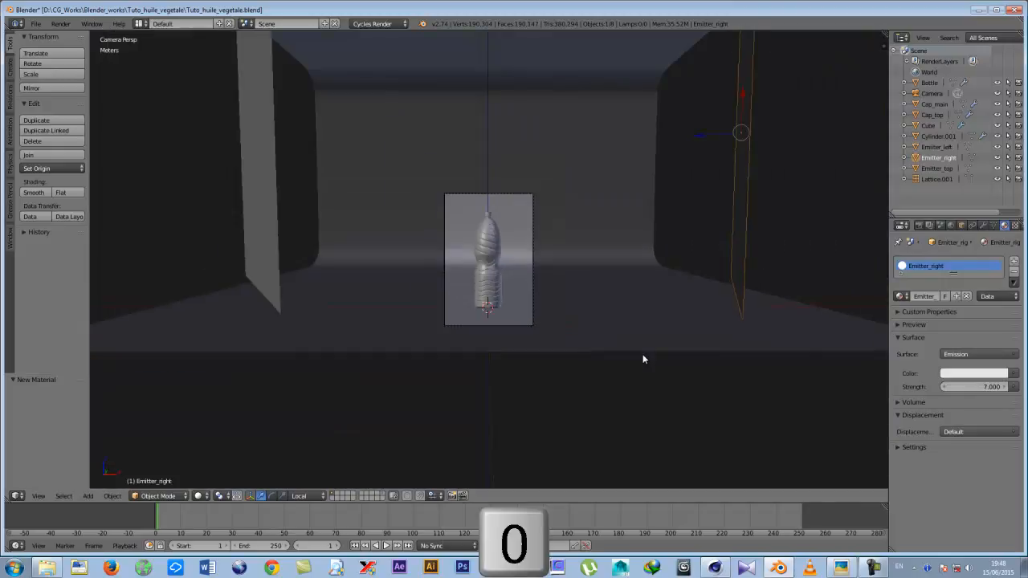
pyautogui.press('KP_0')
pyautogui.rightClick(584, 261)
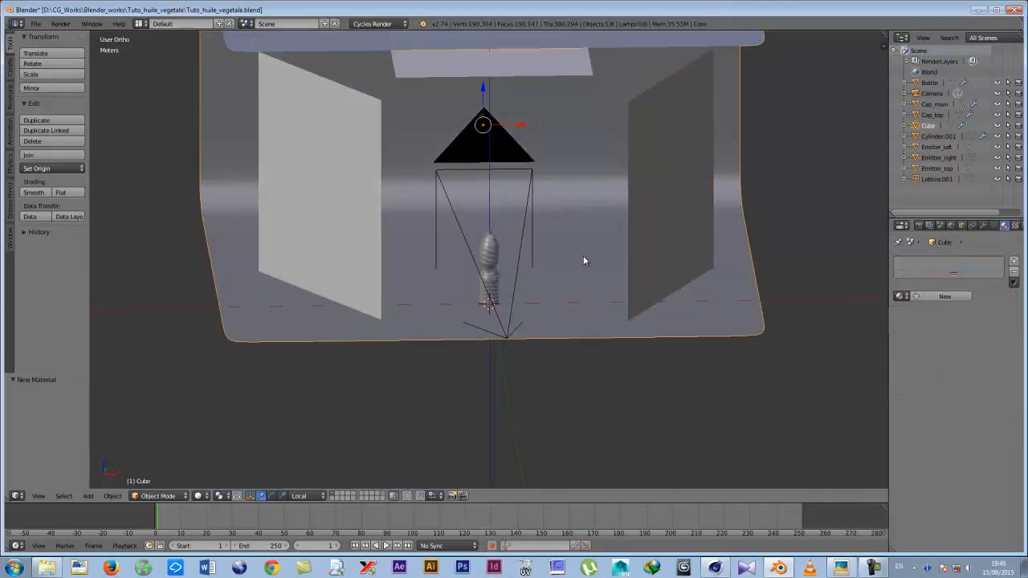
pyautogui.moveTo(554, 282)
pyautogui.mouseDown(button='middle')
pyautogui.moveTo(530, 273)
pyautogui.moveTo(566, 274)
pyautogui.mouseUp(button='middle')
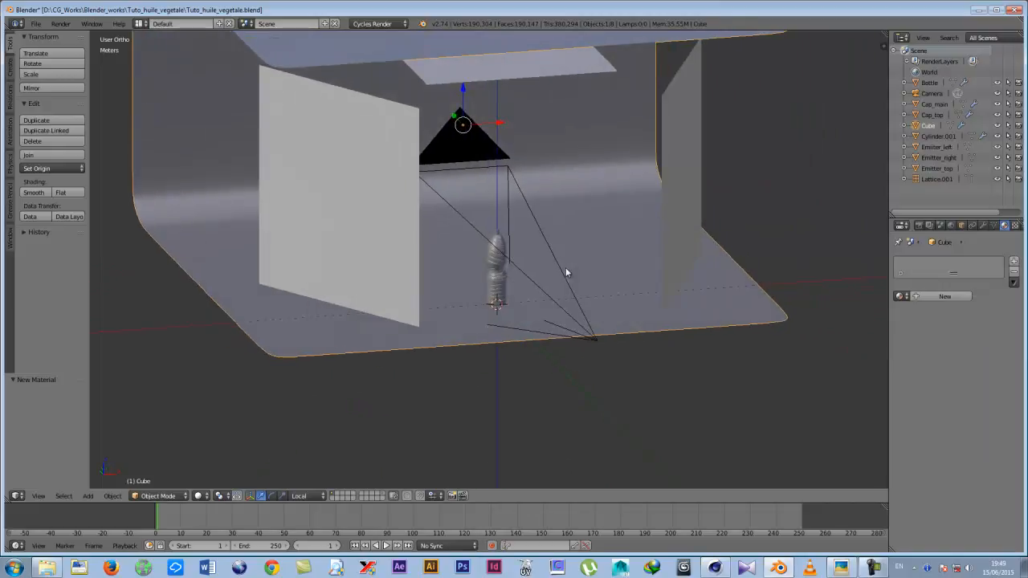
pyautogui.click(925, 298)
pyautogui.hotkey('shift', 's')
pyautogui.press('t')
pyautogui.press('g')
pyautogui.press('Return')
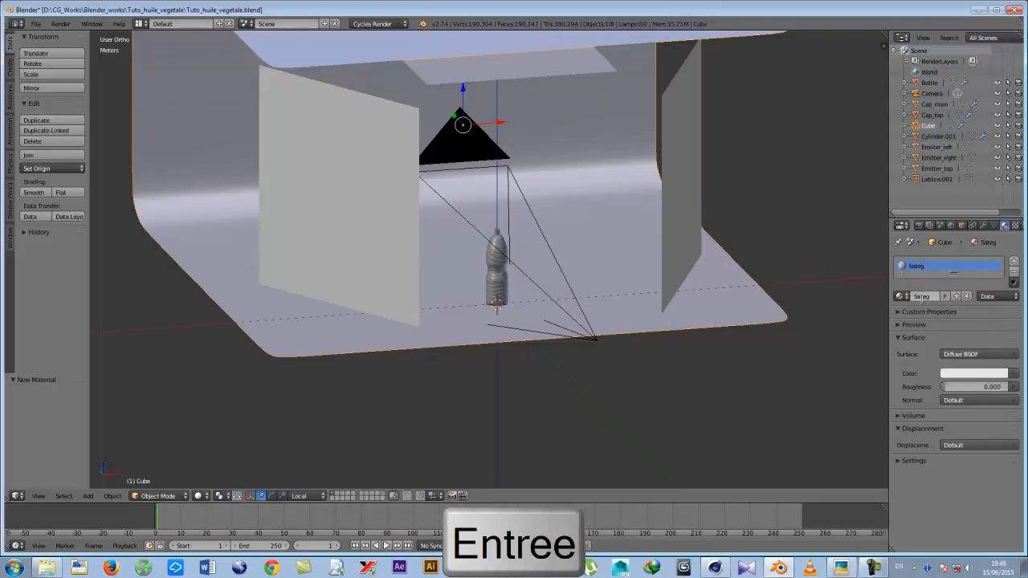
pyautogui.write('Stage')
pyautogui.press('Return')
# Rename the backdrop object from Cube to Stage in the scene's object list.
pyautogui.scroll(-3, 499, 220)
pyautogui.doubleClick(930, 126)
pyautogui.write('Stage')
pyautogui.press('Return')
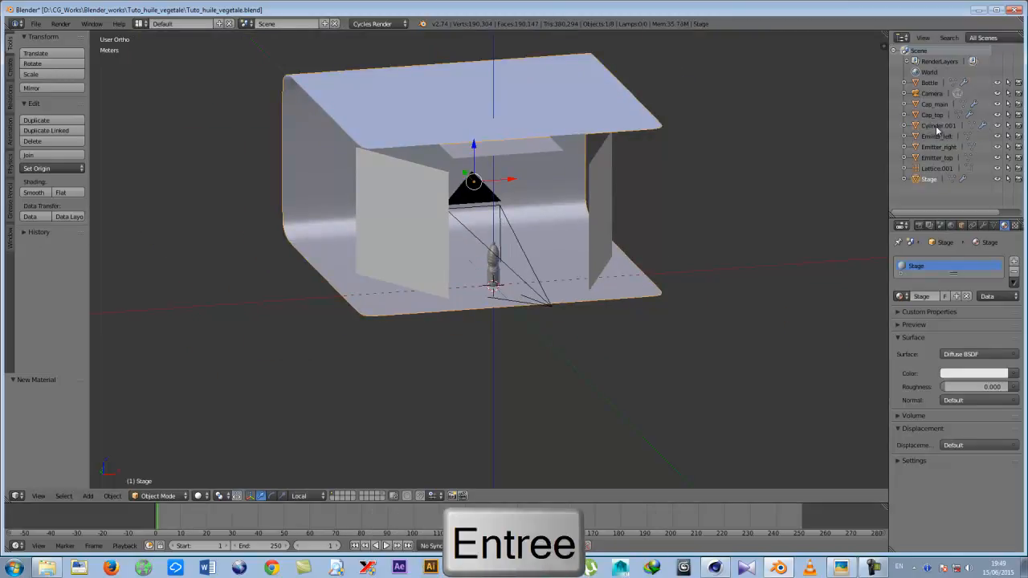
# Examine the bottle cap up close to identify which parts the Cylinder.001, Cap_top and Cap_main objects represent.
pyautogui.click(932, 125)
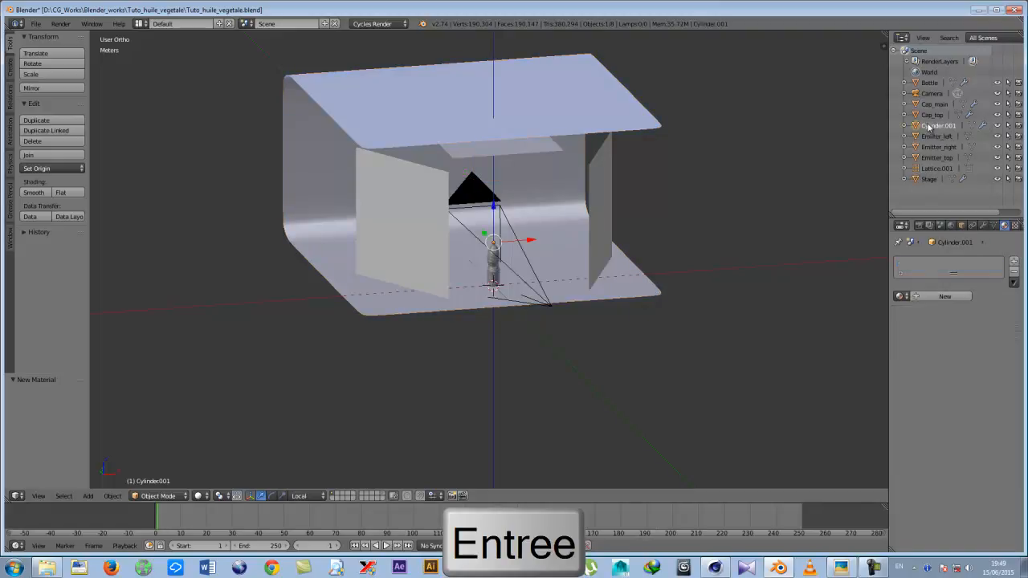
pyautogui.scroll(3, 474, 257)
pyautogui.scroll(8, 495, 231)
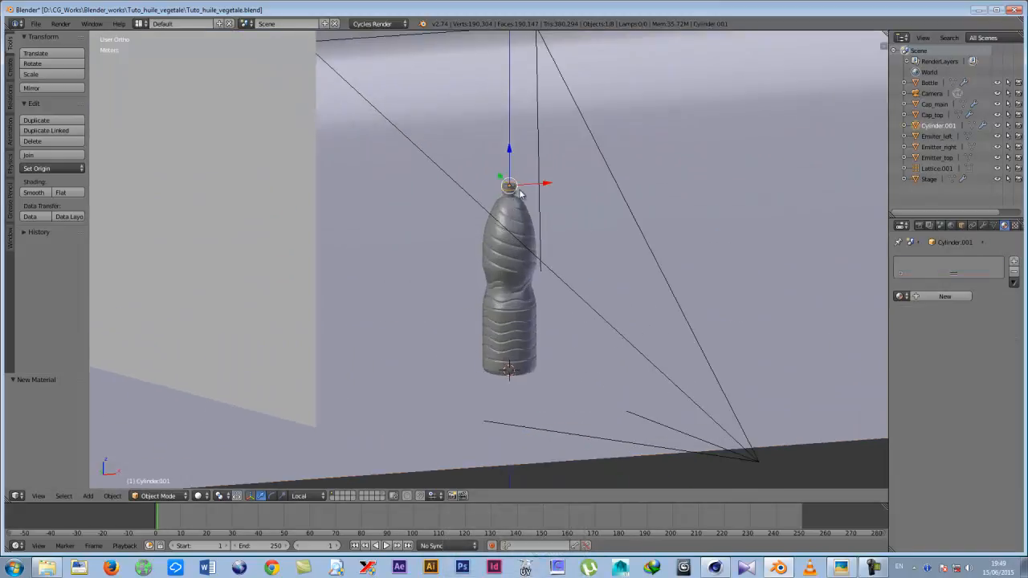
pyautogui.keyDown('shift'); pyautogui.moveTo(530, 170); pyautogui.dragTo(525, 208, button='middle'); pyautogui.keyUp('shift')
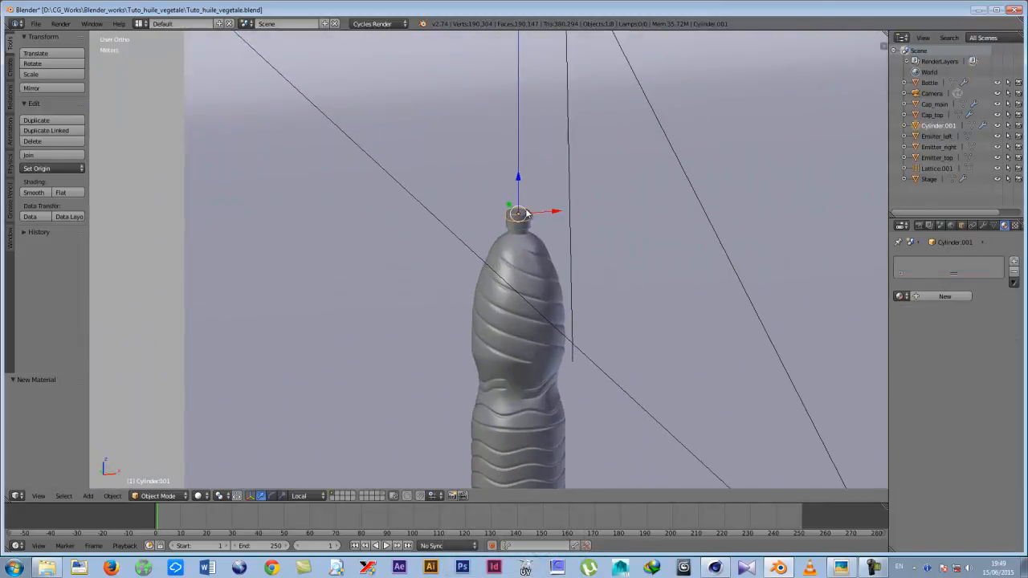
pyautogui.scroll(5, 525, 208)
pyautogui.keyDown('shift'); pyautogui.moveTo(561, 166); pyautogui.dragTo(531, 248, button='middle'); pyautogui.keyUp('shift')
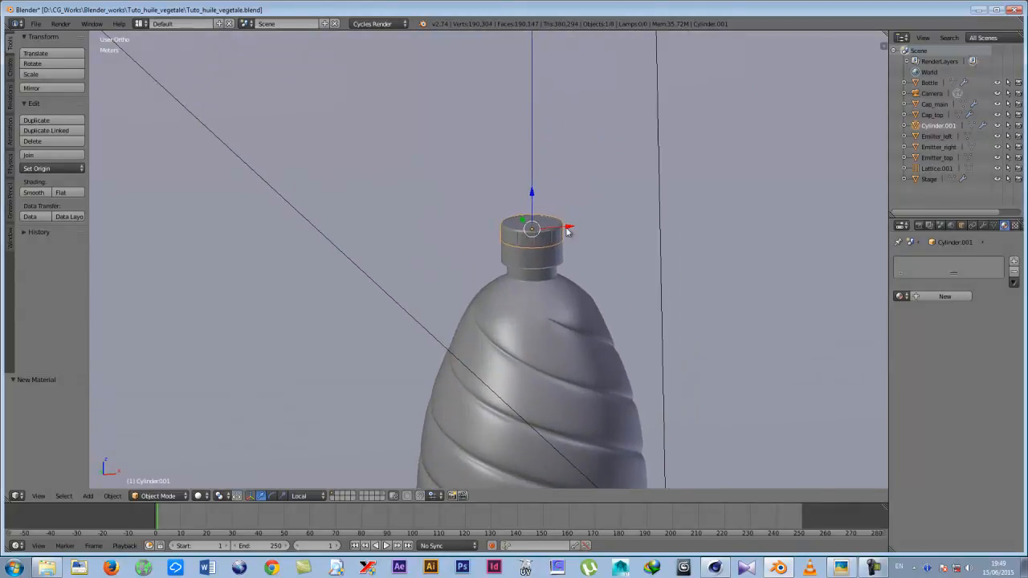
pyautogui.click(933, 115)
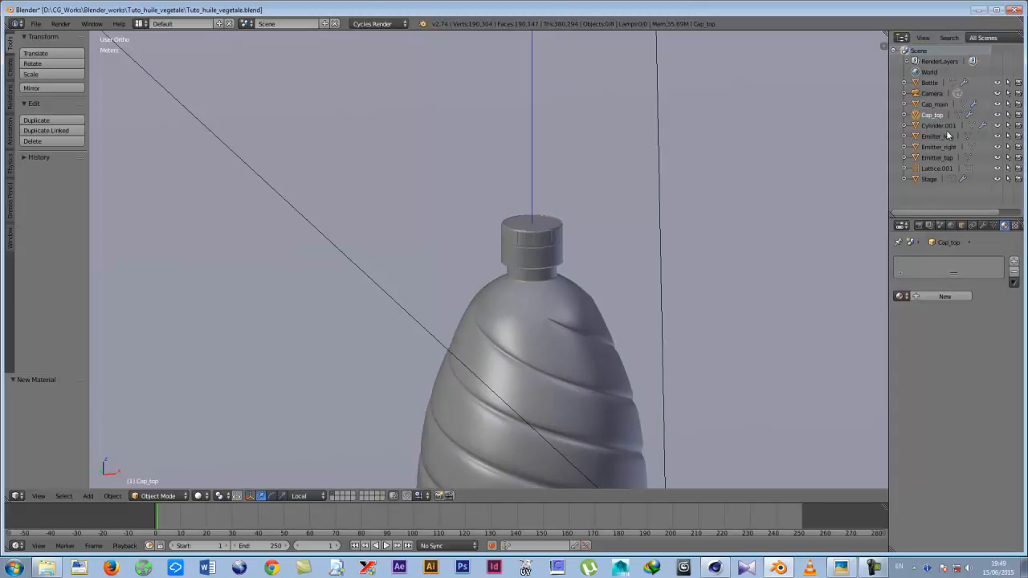
pyautogui.click(935, 105)
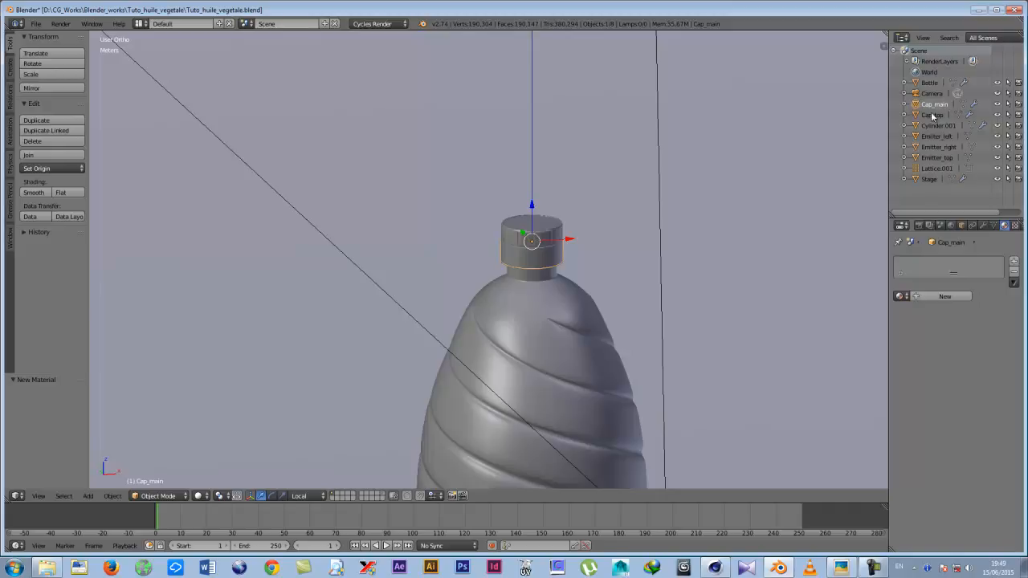
pyautogui.click(931, 114)
pyautogui.scroll(-7, 433, 313)
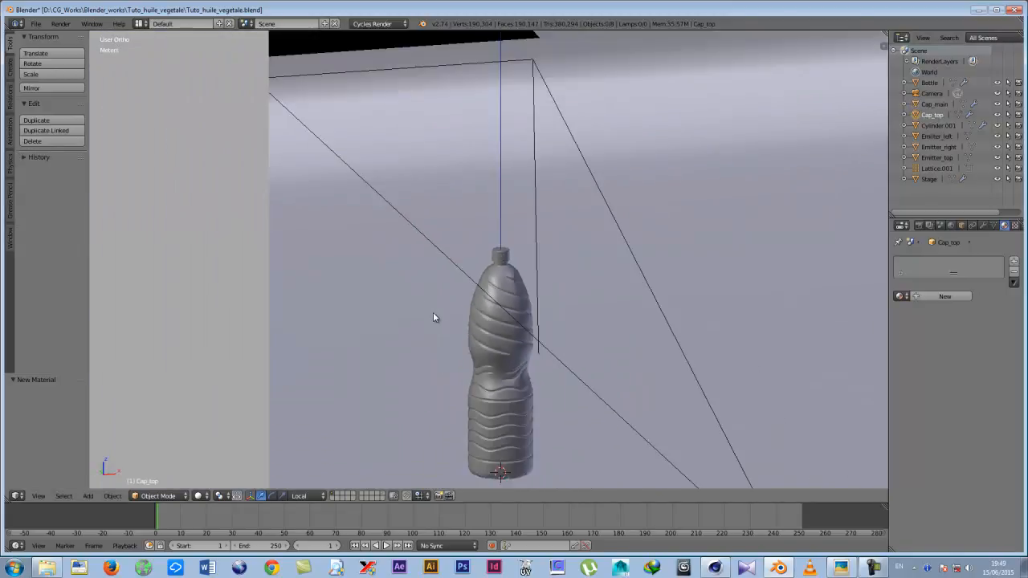
# Rename the Cylinder.001 object to Cap_top in the scene's object list.
pyautogui.scroll(3, 432, 319)
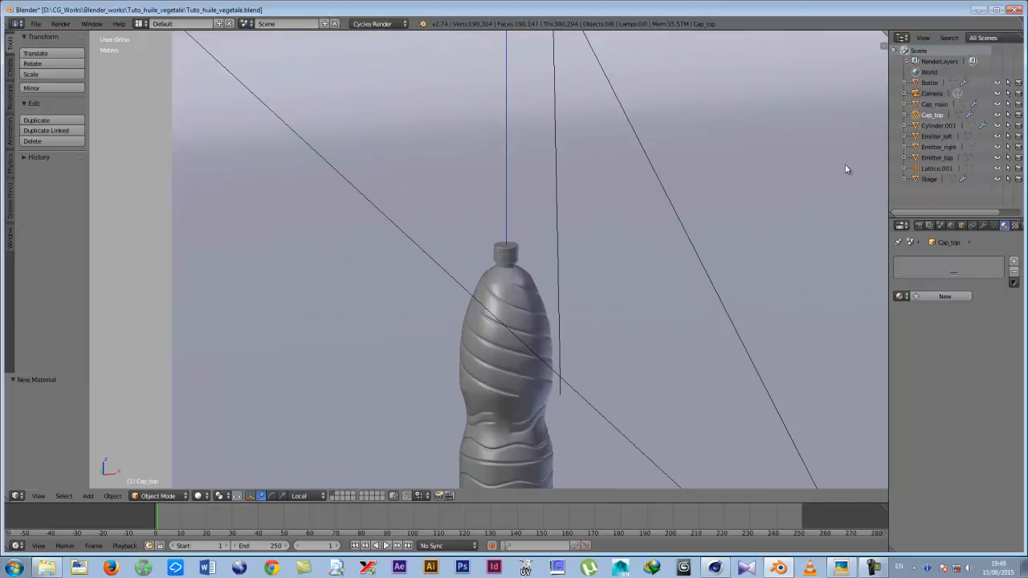
pyautogui.click(938, 127)
pyautogui.doubleClick(937, 126)
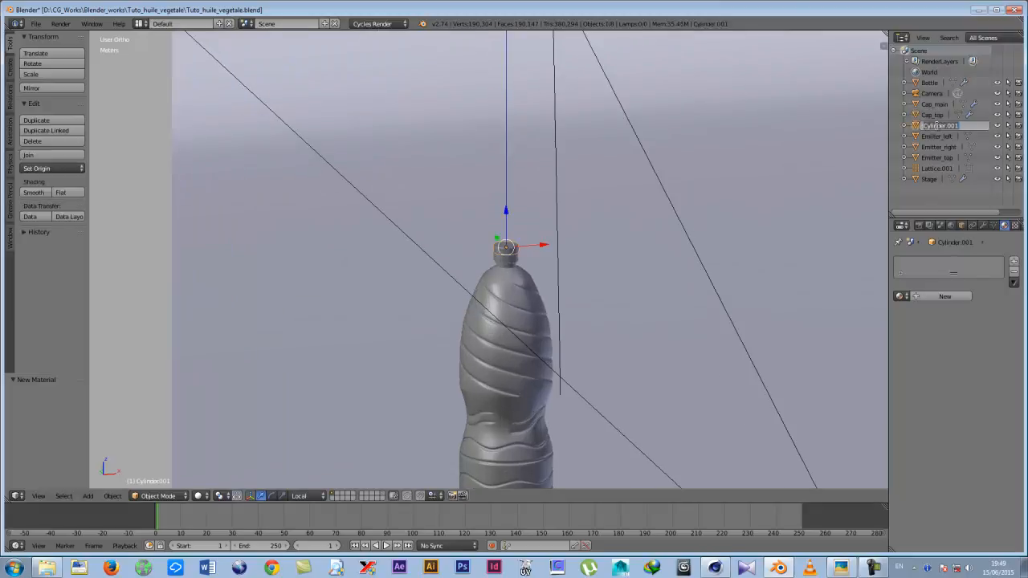
pyautogui.write('CP')
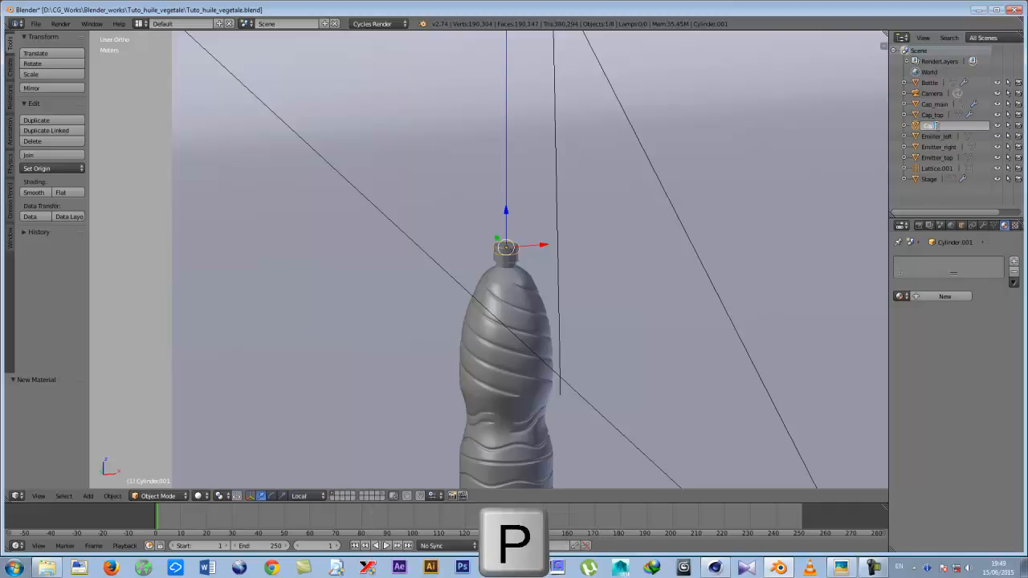
pyautogui.write('_top')
pyautogui.press('Return')
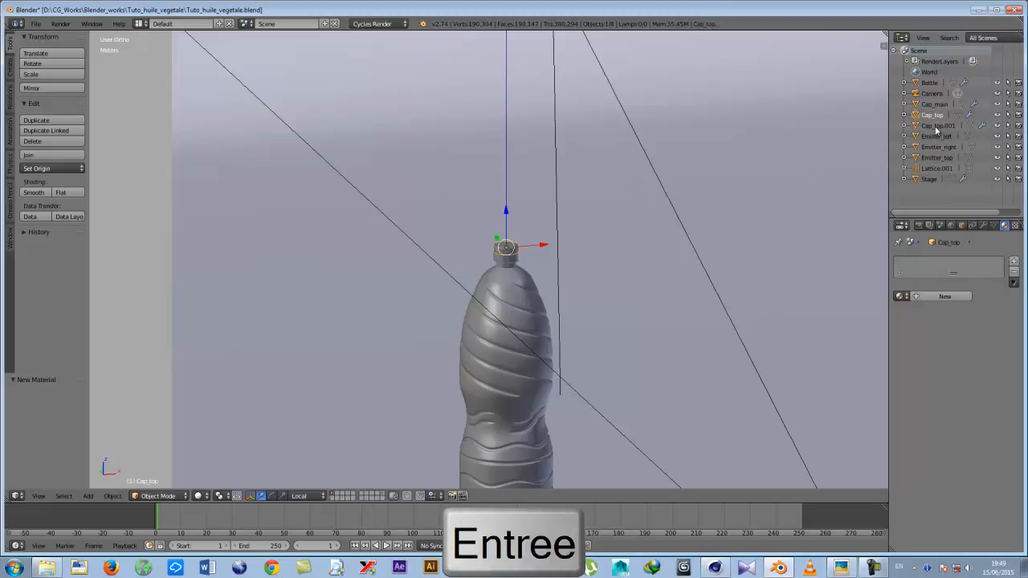
# Delete the surplus Cap_top.001 object from the scene.
pyautogui.click(932, 128)
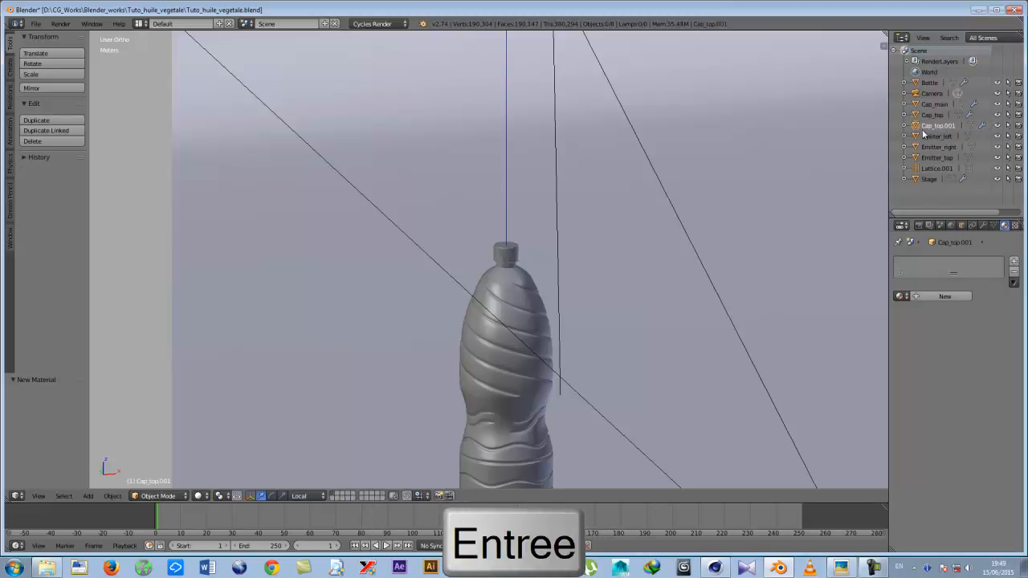
pyautogui.press('x')
pyautogui.click(727, 179)
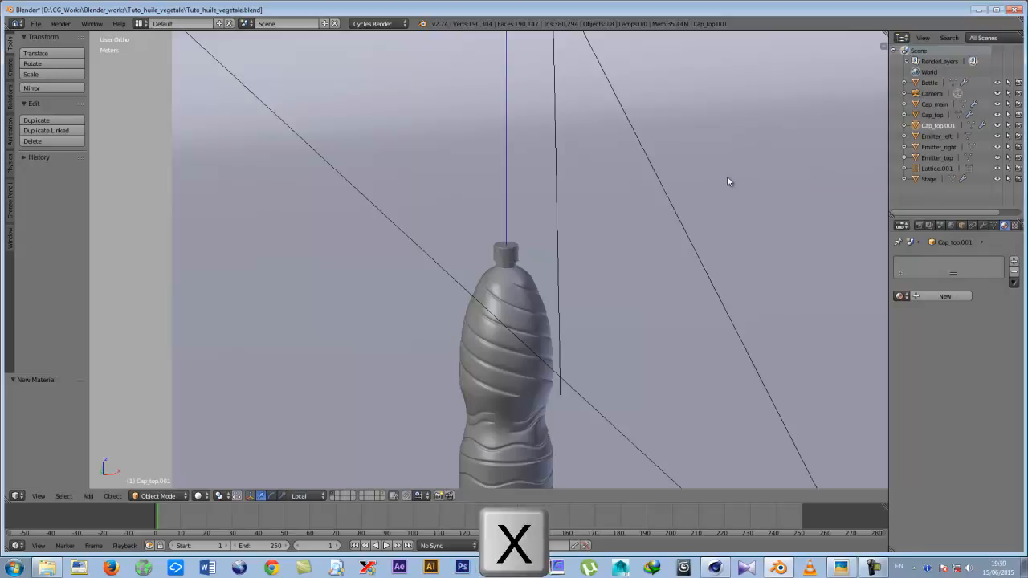
pyautogui.rightClick(919, 128)
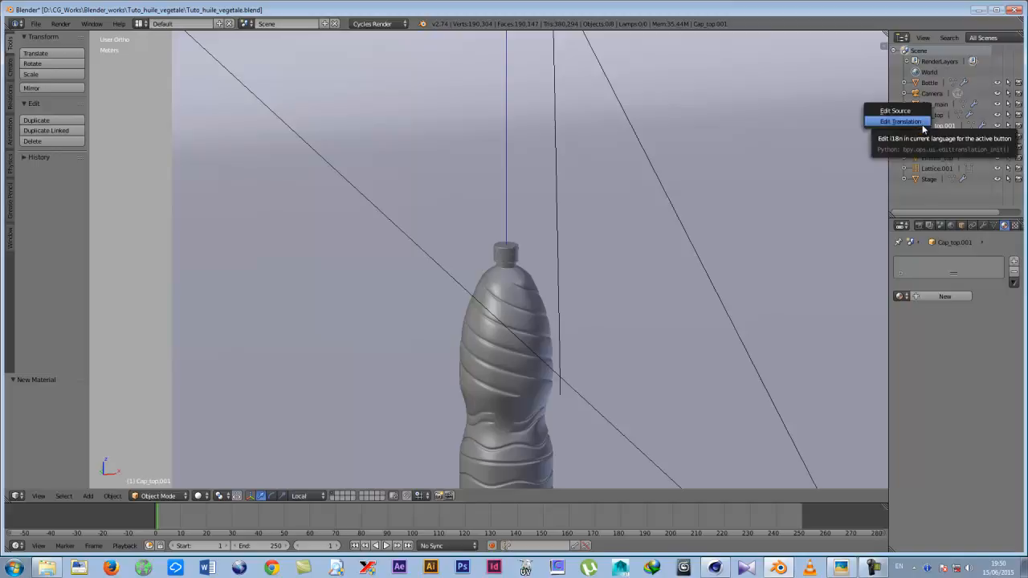
pyautogui.click(942, 130)
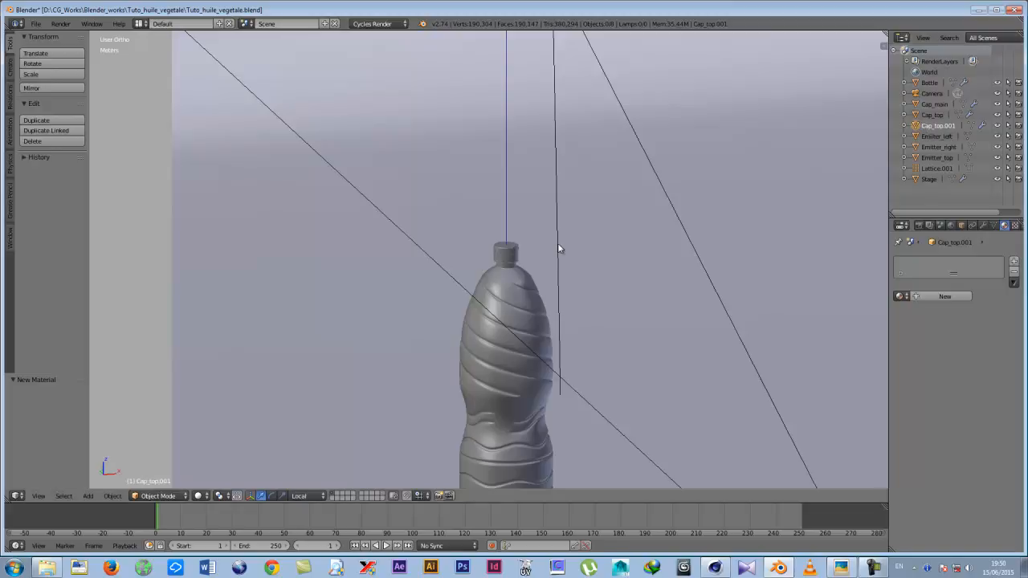
pyautogui.scroll(-5, 557, 248)
pyautogui.moveTo(558, 248); pyautogui.dragTo(522, 307, button='middle')
pyautogui.press('Tab')
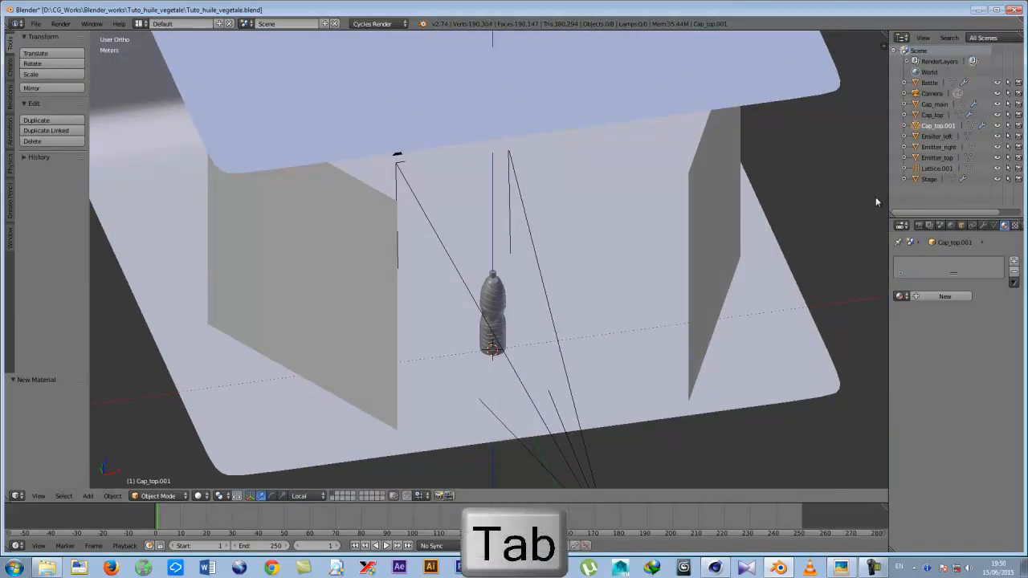
pyautogui.rightClick(924, 126)
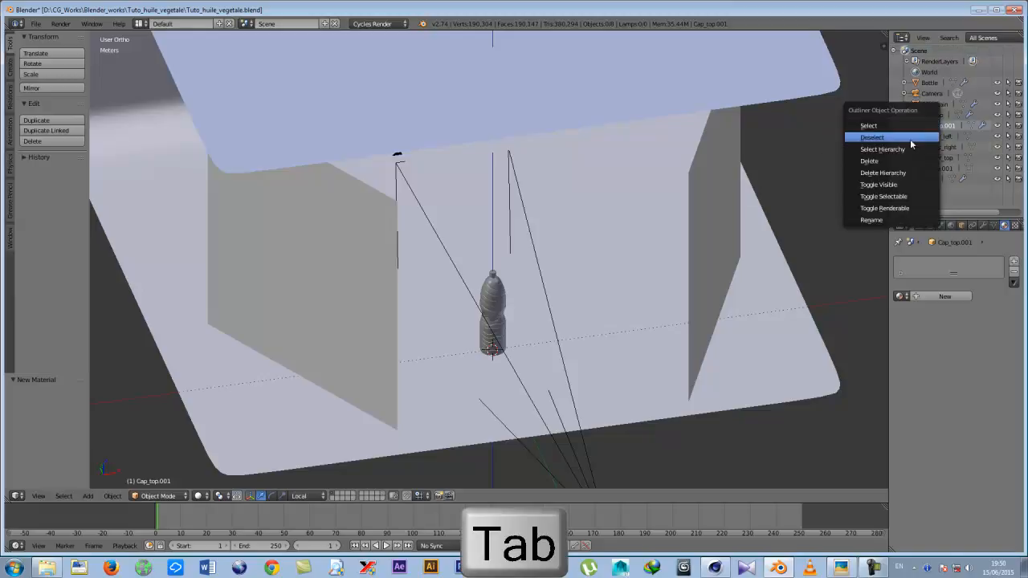
pyautogui.click(871, 161)
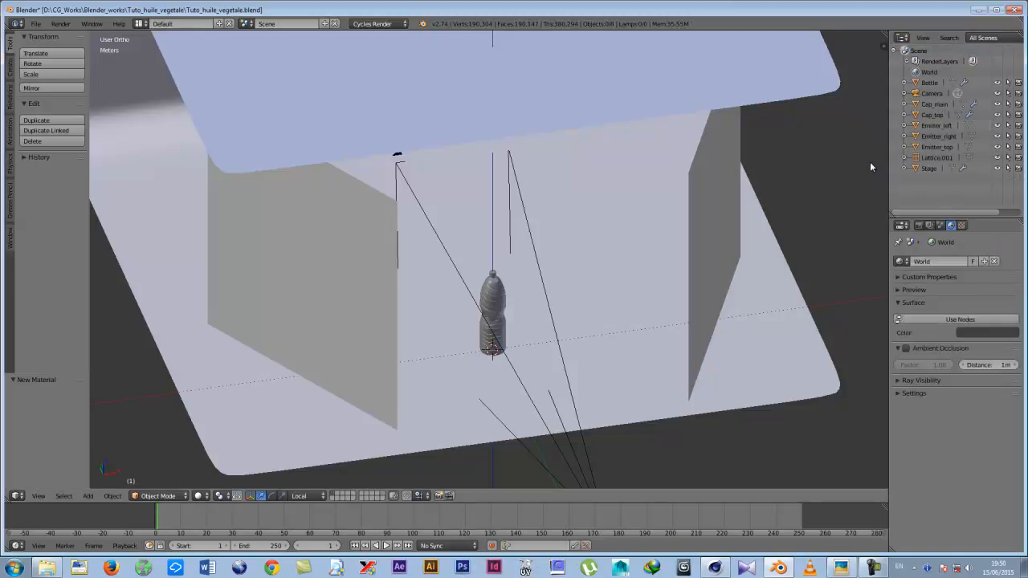
# Look at the bottle through the scene camera and save the file.
pyautogui.scroll(4, 521, 319)
pyautogui.moveTo(514, 297); pyautogui.dragTo(500, 274, button='middle')
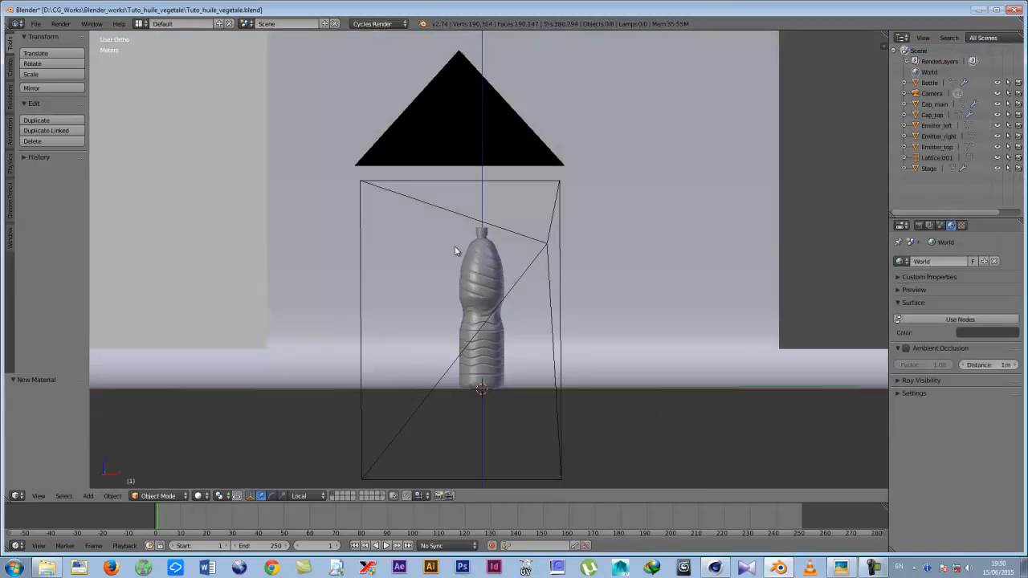
pyautogui.scroll(2, 456, 239)
pyautogui.press('KP_0')
pyautogui.scroll(5, 456, 241)
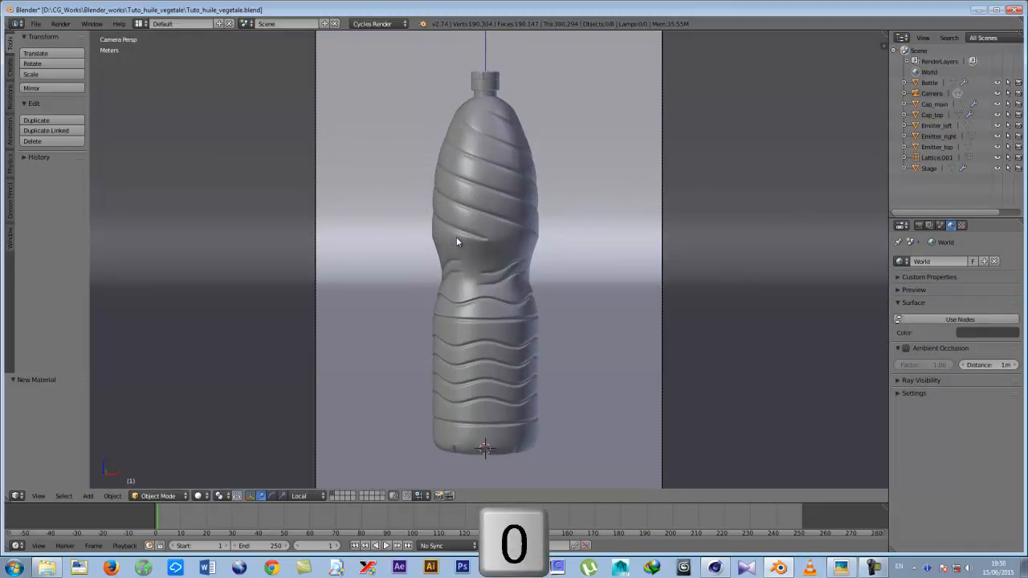
pyautogui.hotkey('ctrl', 's')
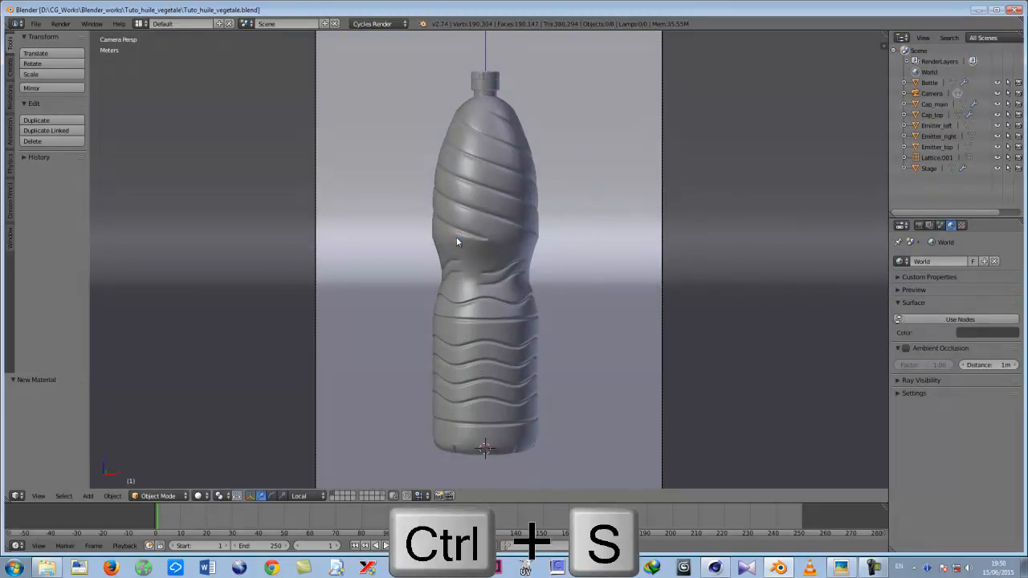
# Preview the camera view in Rendered shading to check the lighting on the bottle, and return to Solid shading.
pyautogui.click(198, 495)
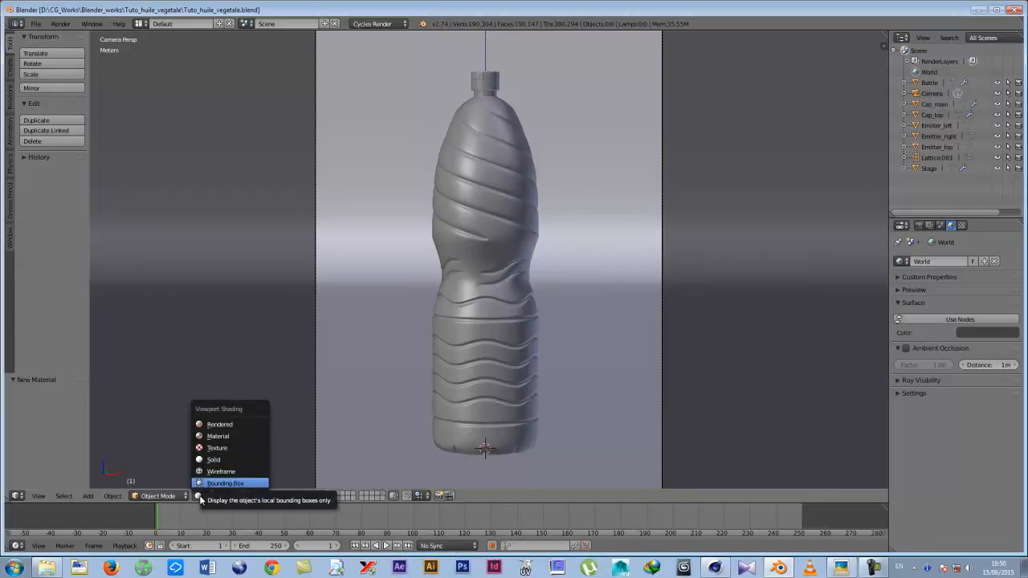
pyautogui.click(199, 496)
pyautogui.click(198, 495)
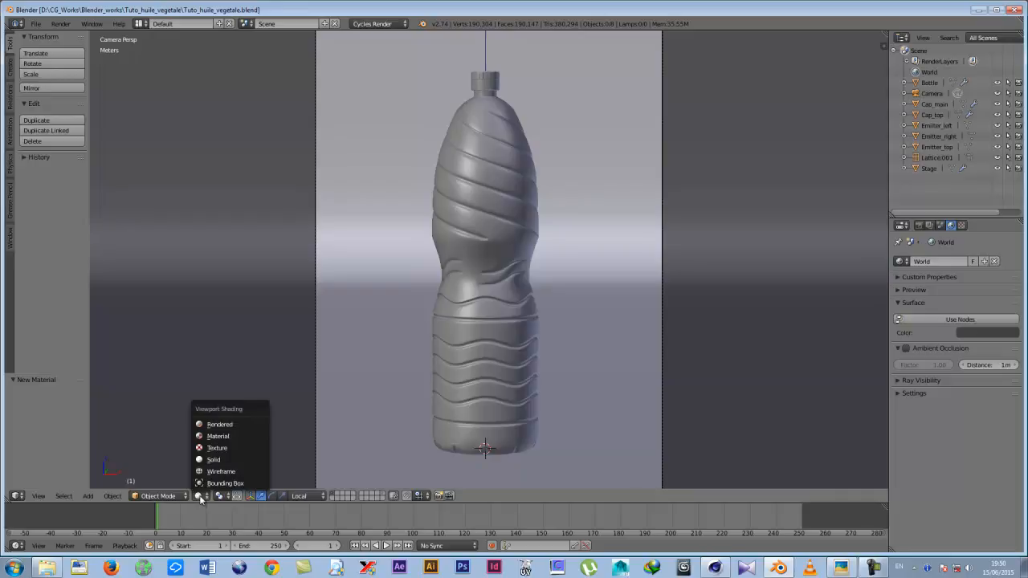
pyautogui.click(219, 426)
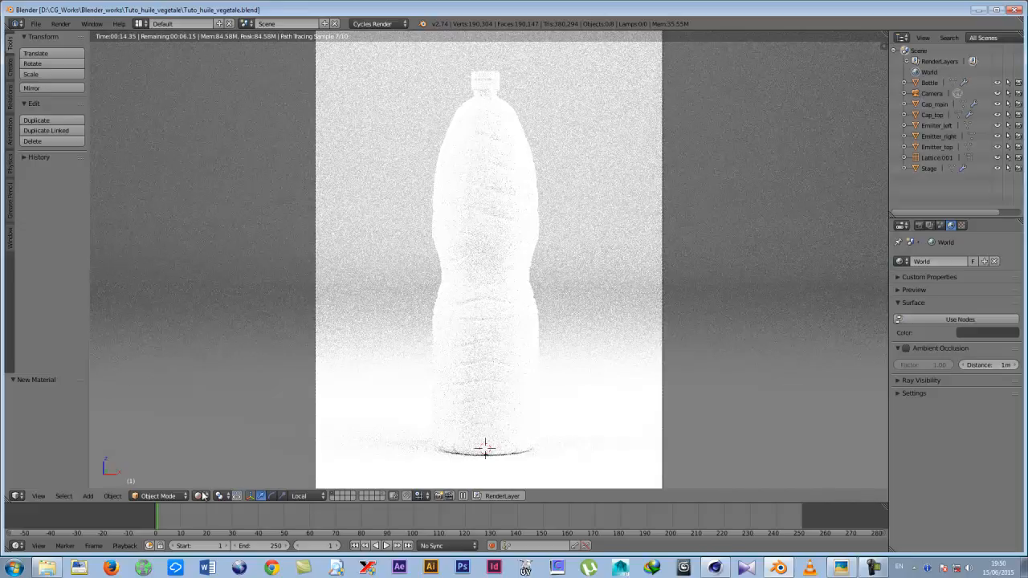
pyautogui.click(203, 496)
pyautogui.click(219, 461)
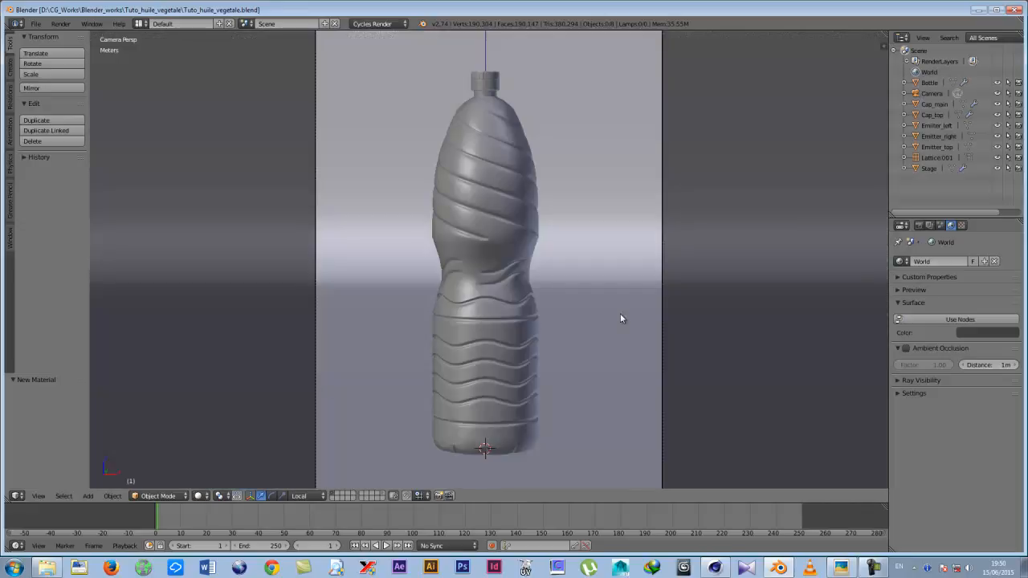
# Set the render output format to TIFF with a 16-bit color depth.
pyautogui.click(919, 226)
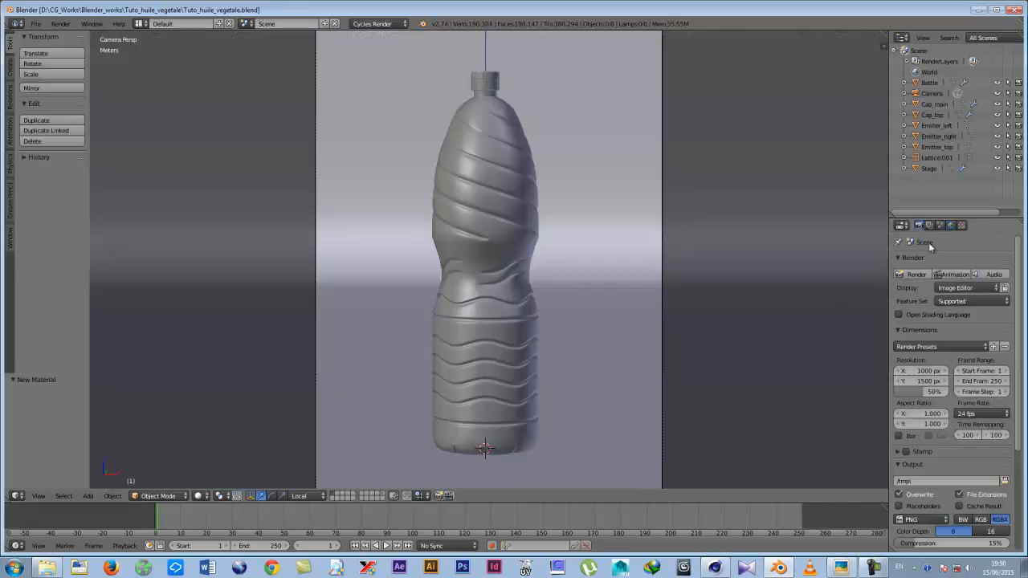
pyautogui.scroll(-3, 952, 337)
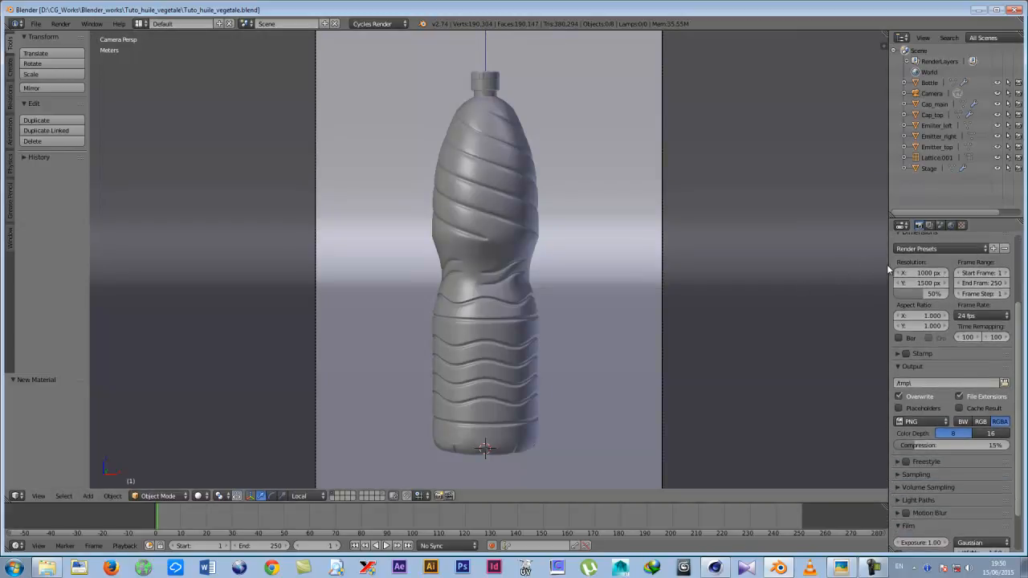
pyautogui.moveTo(888, 268); pyautogui.dragTo(875, 265)
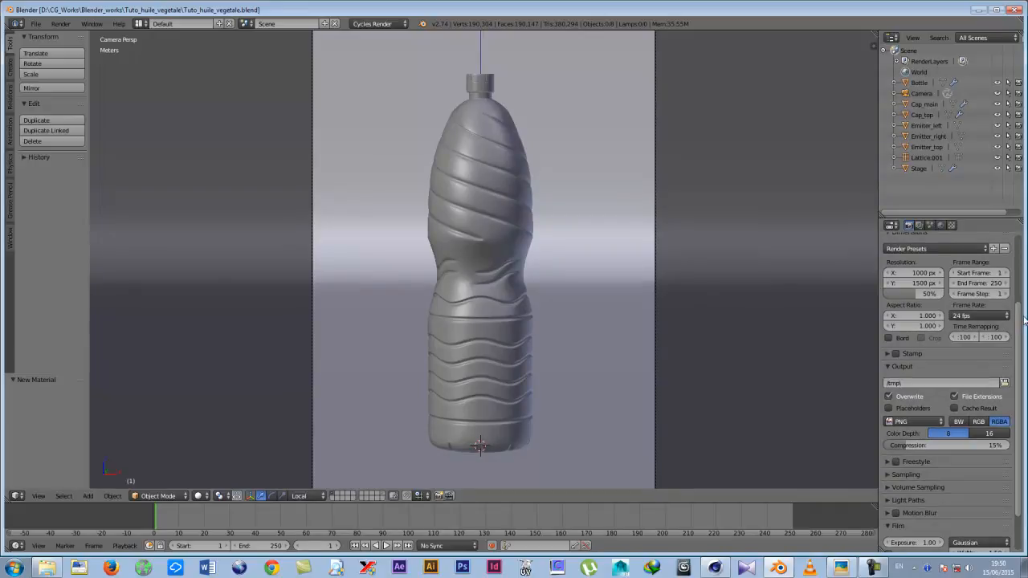
pyautogui.moveTo(1022, 322); pyautogui.dragTo(1022, 374)
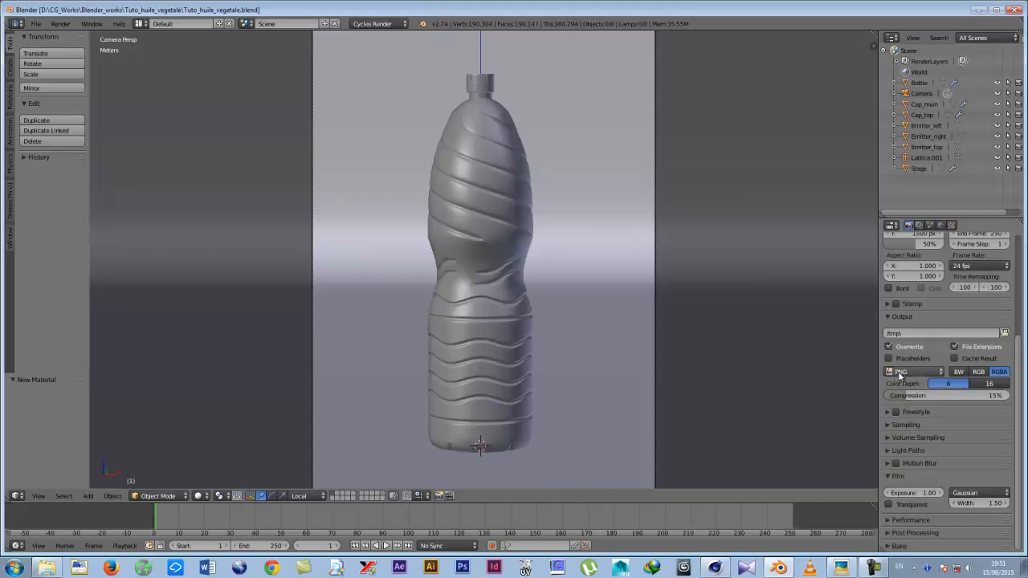
pyautogui.click(905, 375)
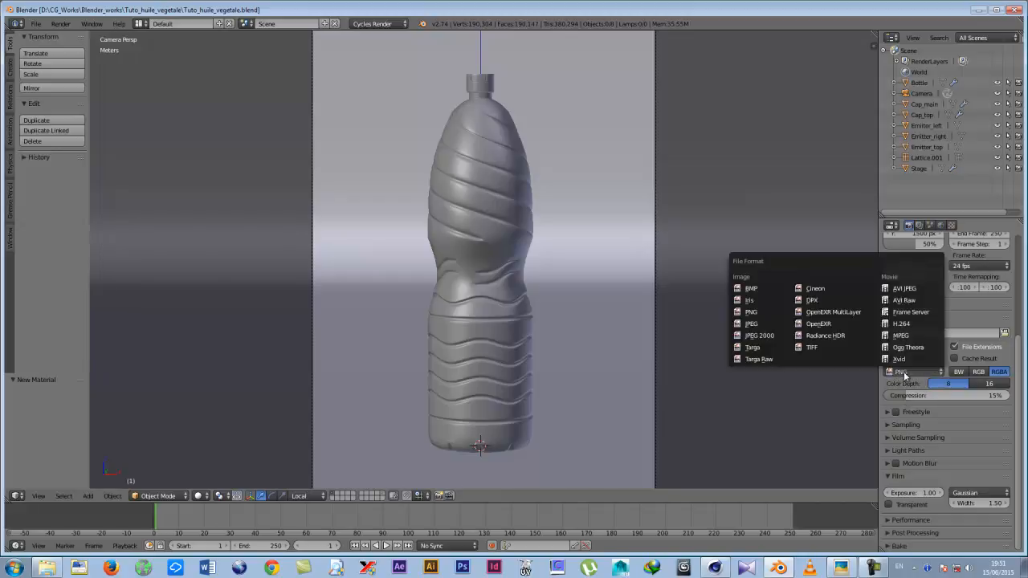
pyautogui.click(798, 351)
pyautogui.click(994, 385)
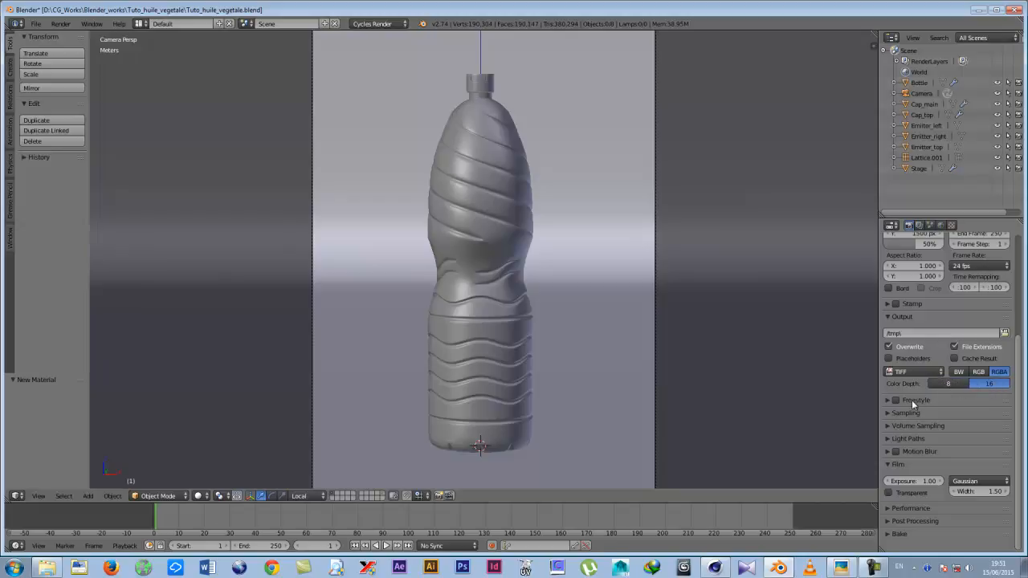
# Set the Cycles sampling to 2000 render samples and 100 preview samples.
pyautogui.click(888, 413)
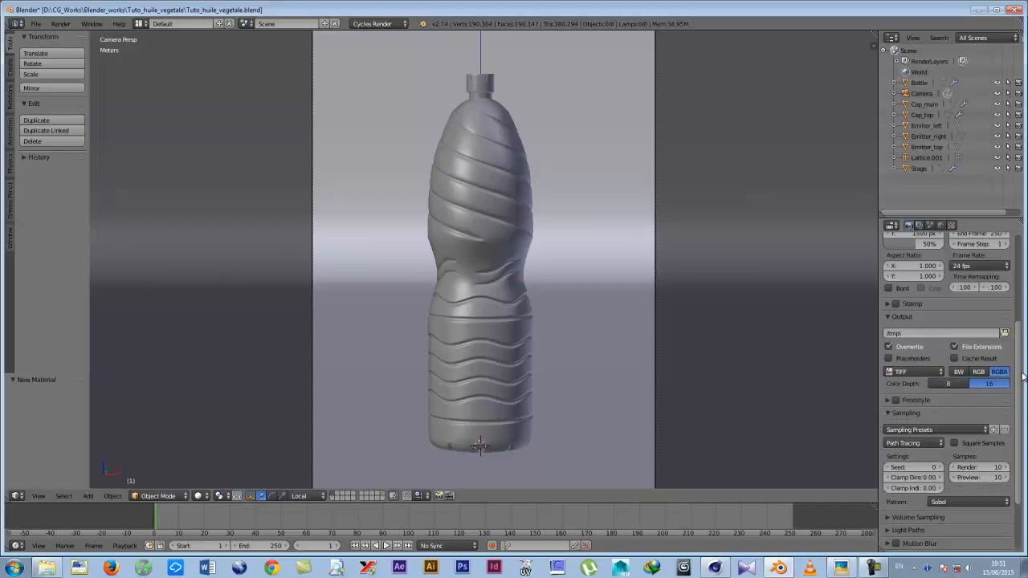
pyautogui.scroll(-3, 1016, 402)
pyautogui.click(957, 388)
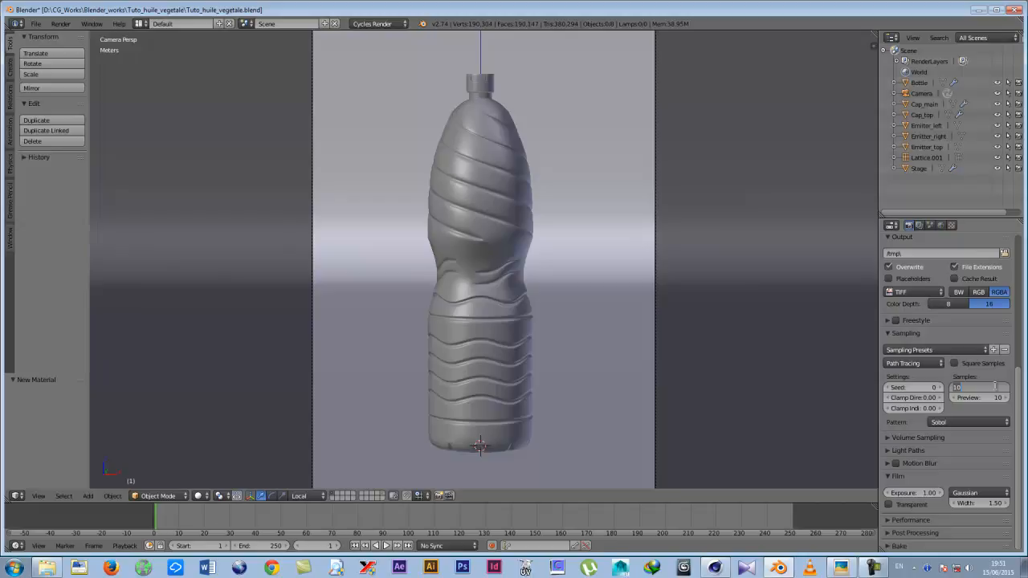
pyautogui.write('20')
pyautogui.write('00')
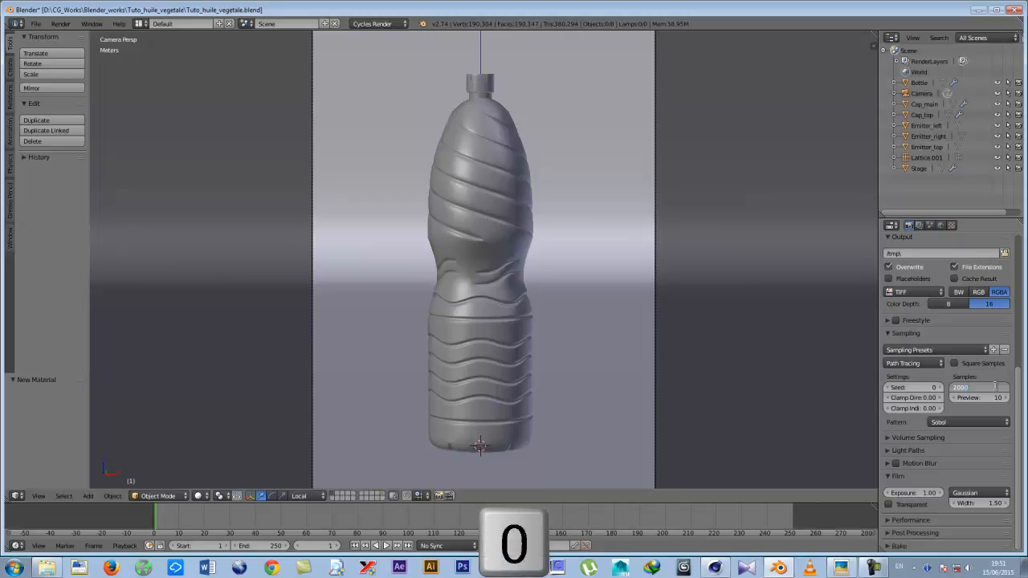
pyautogui.press('Return')
pyautogui.click(980, 398)
pyautogui.write('100')
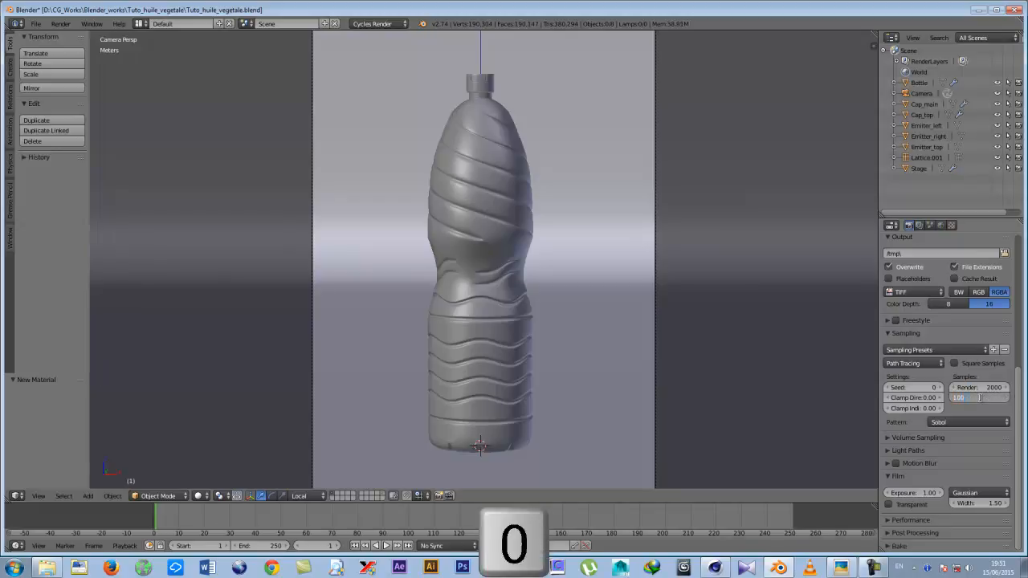
pyautogui.press('Return')
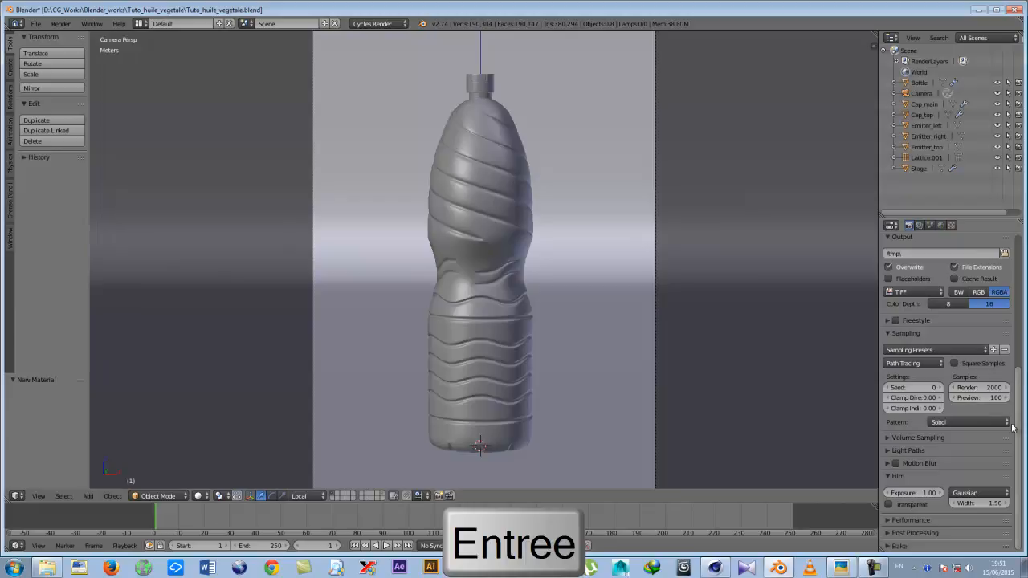
# Set the Filter Glossy value in the light path settings to 0.50.
pyautogui.click(887, 437)
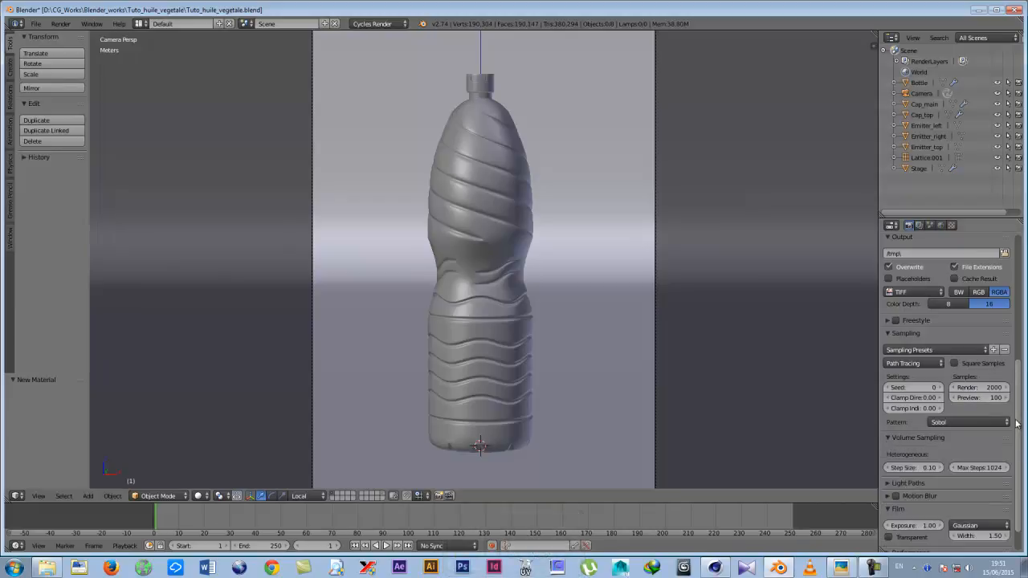
pyautogui.scroll(-2, 1017, 462)
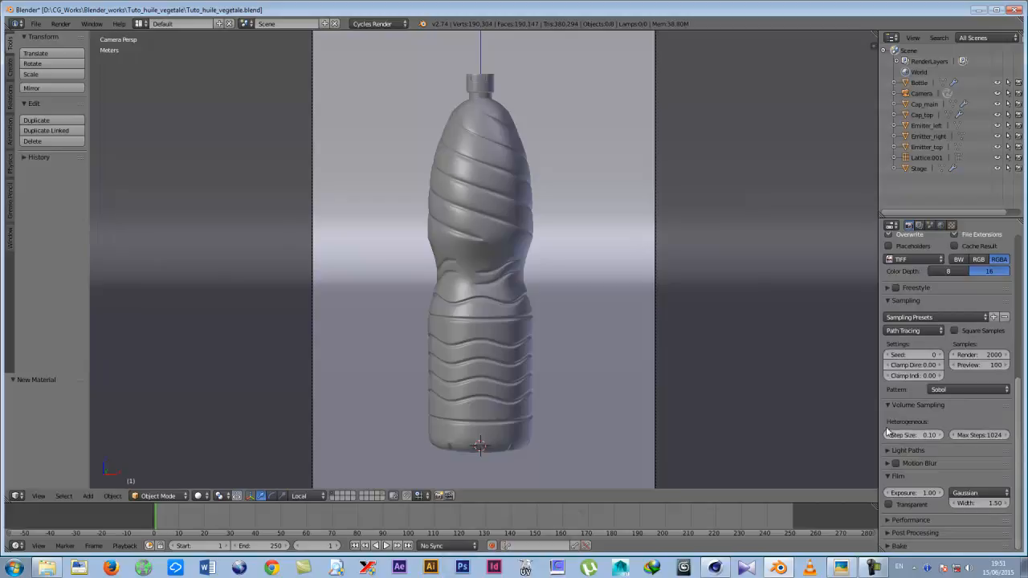
pyautogui.click(888, 405)
pyautogui.click(888, 418)
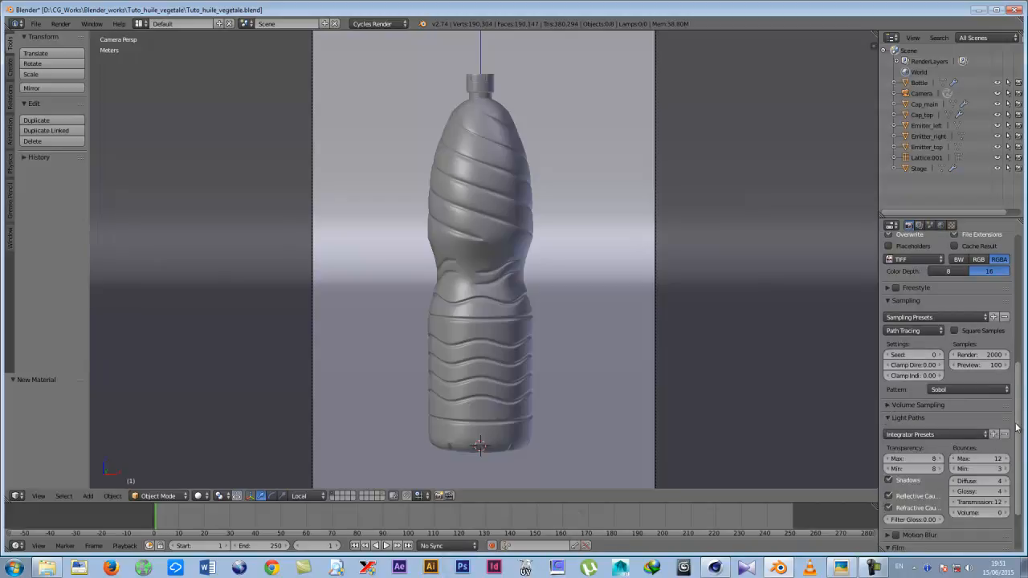
pyautogui.scroll(-1, 1017, 443)
pyautogui.scroll(-2, 1017, 442)
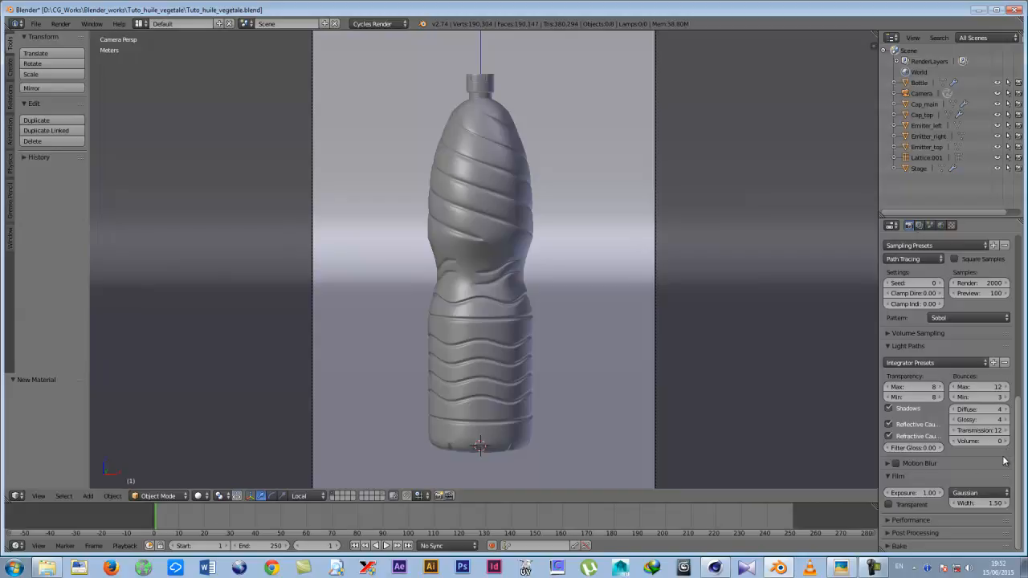
pyautogui.click(927, 450)
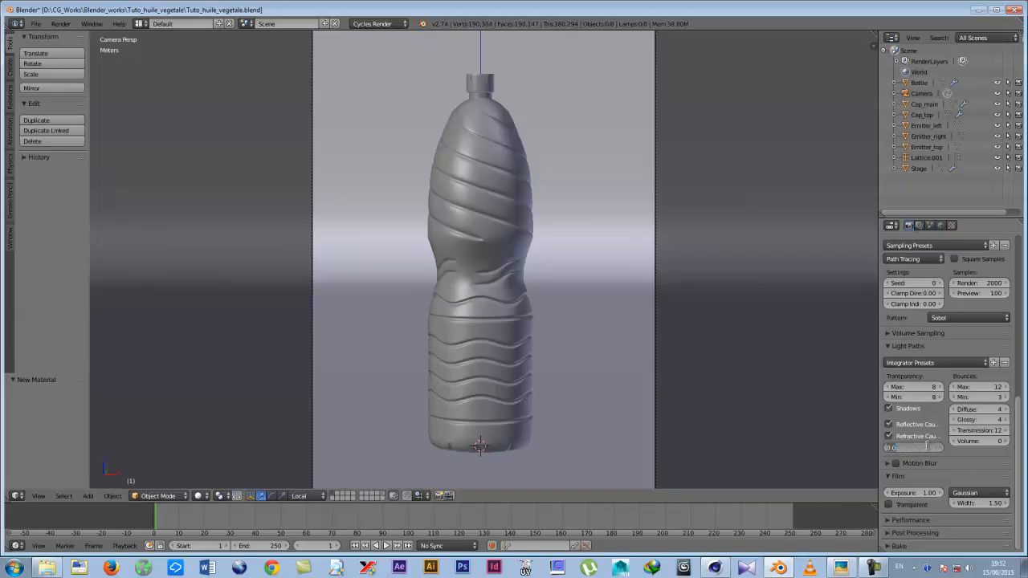
pyautogui.write('.5')
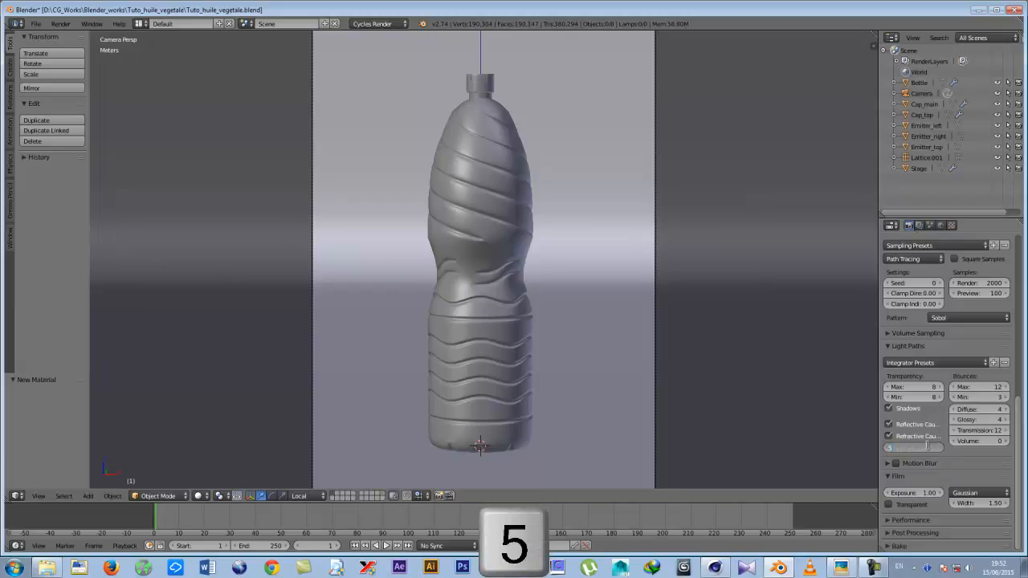
pyautogui.press('Return')
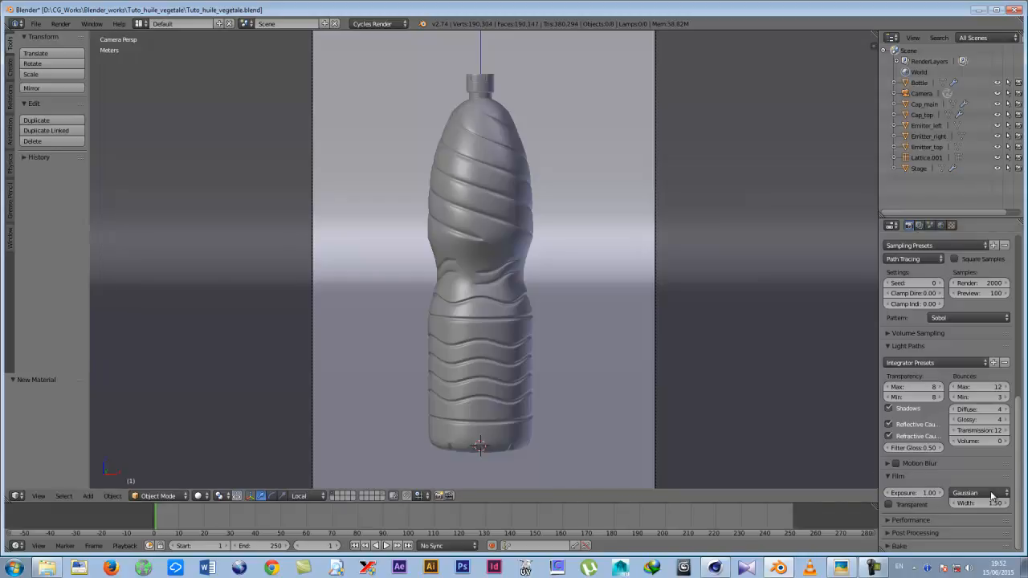
# Set the viewport BVH type to Static BVH and enable Cache BVH, Use Spatial Splits and Progressive Refine in the performance settings.
pyautogui.click(888, 520)
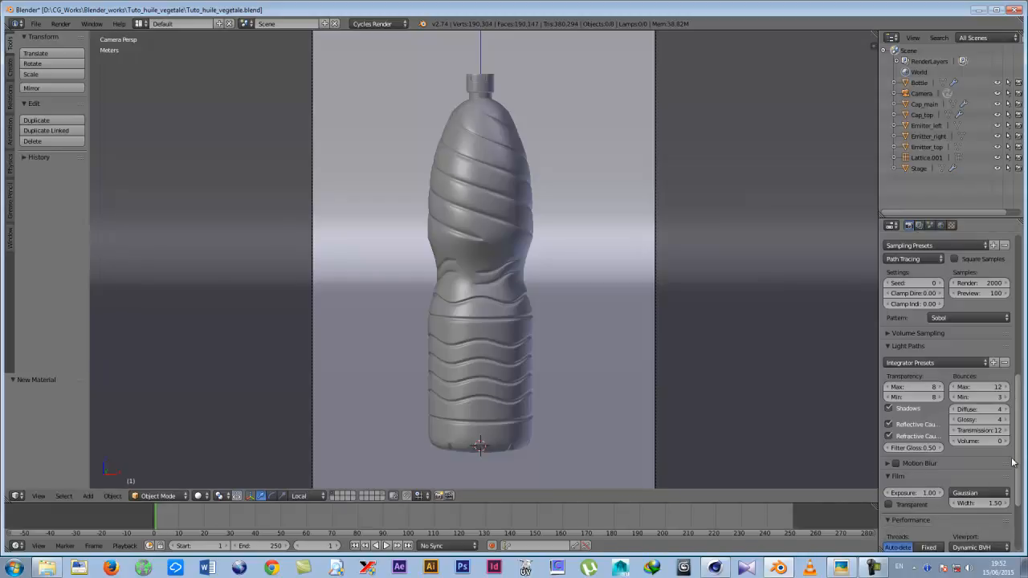
pyautogui.moveTo(1018, 451); pyautogui.dragTo(1011, 514)
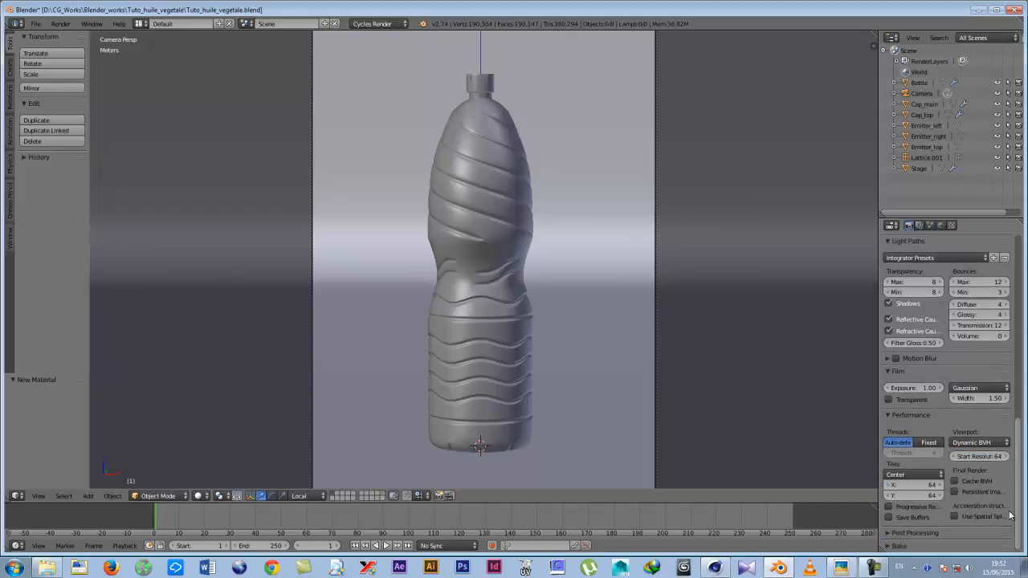
pyautogui.click(971, 444)
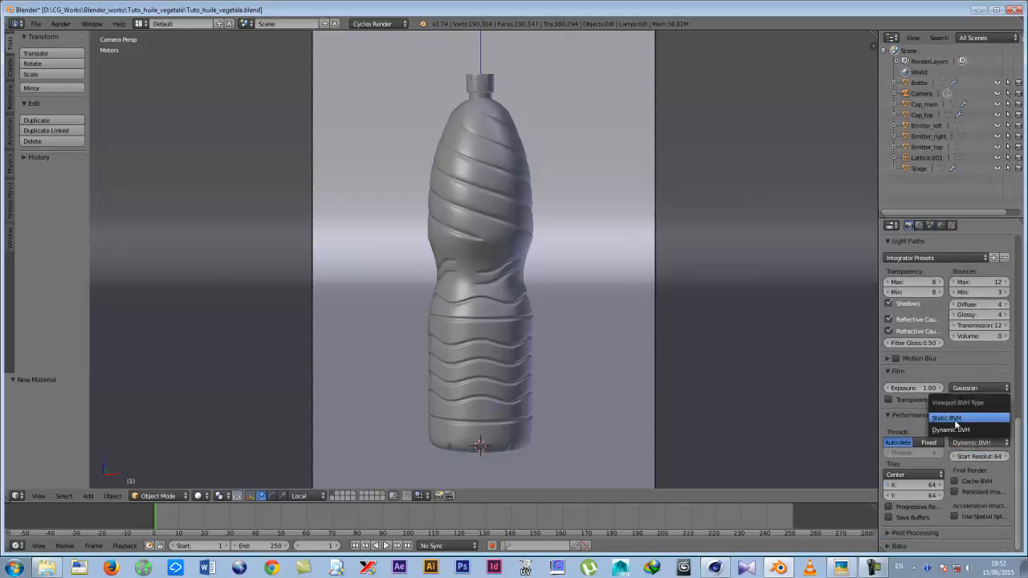
pyautogui.click(948, 422)
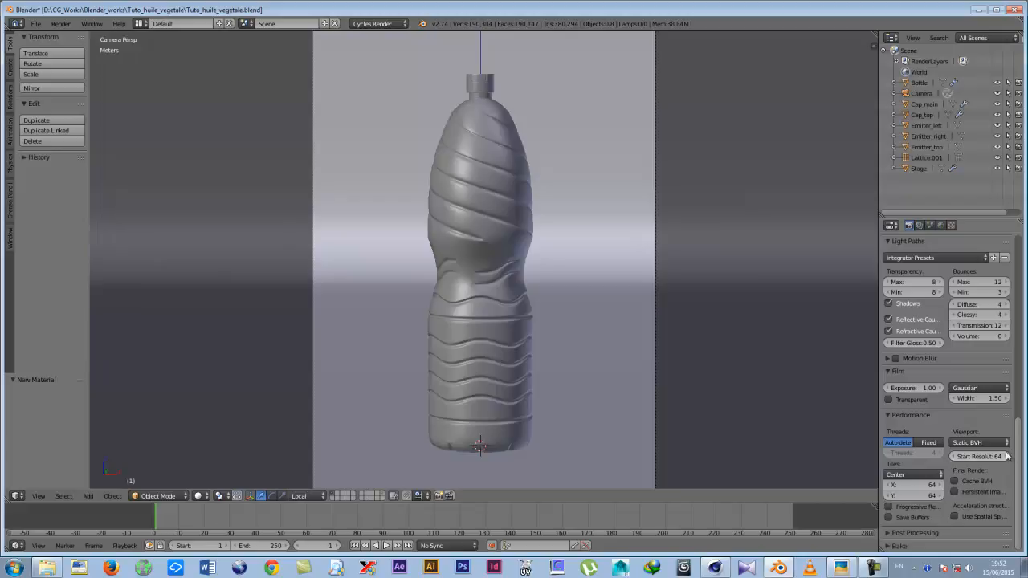
pyautogui.click(954, 480)
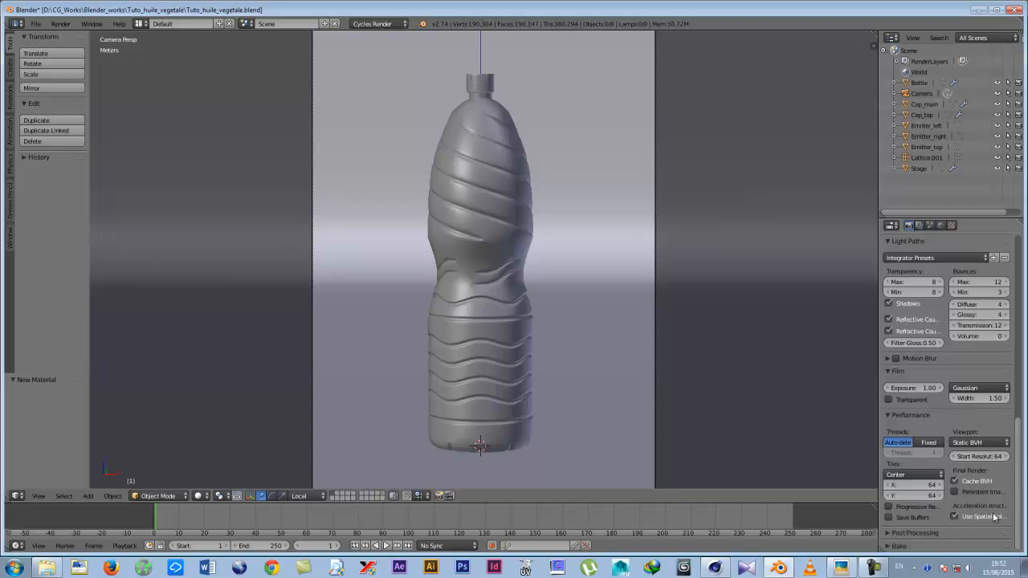
pyautogui.click(889, 507)
pyautogui.click(886, 370)
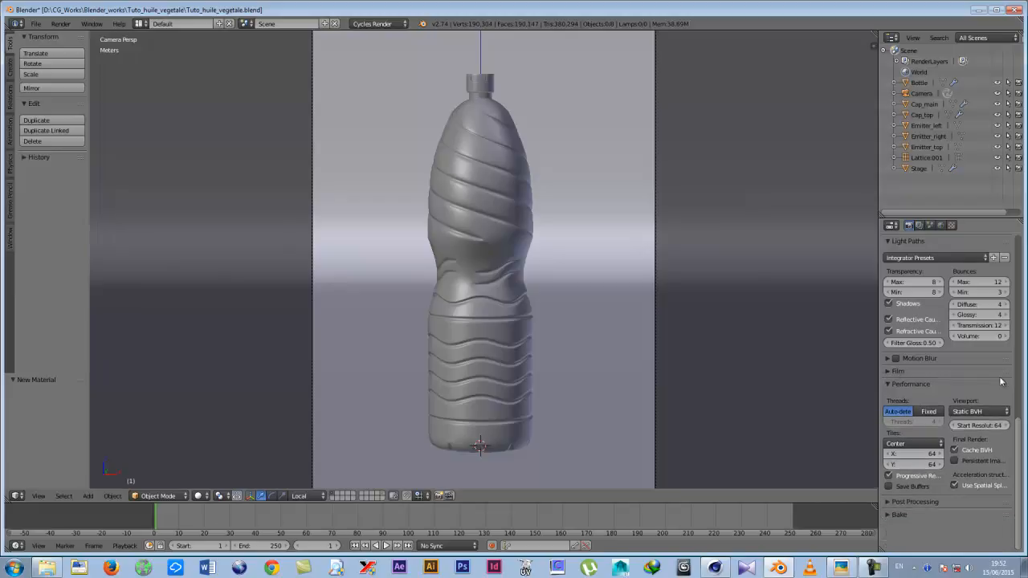
# Set the render output path to the D:\CG Render folder with the file name Tuto_huile_vegetale_render.
pyautogui.moveTo(1020, 425); pyautogui.dragTo(1020, 240)
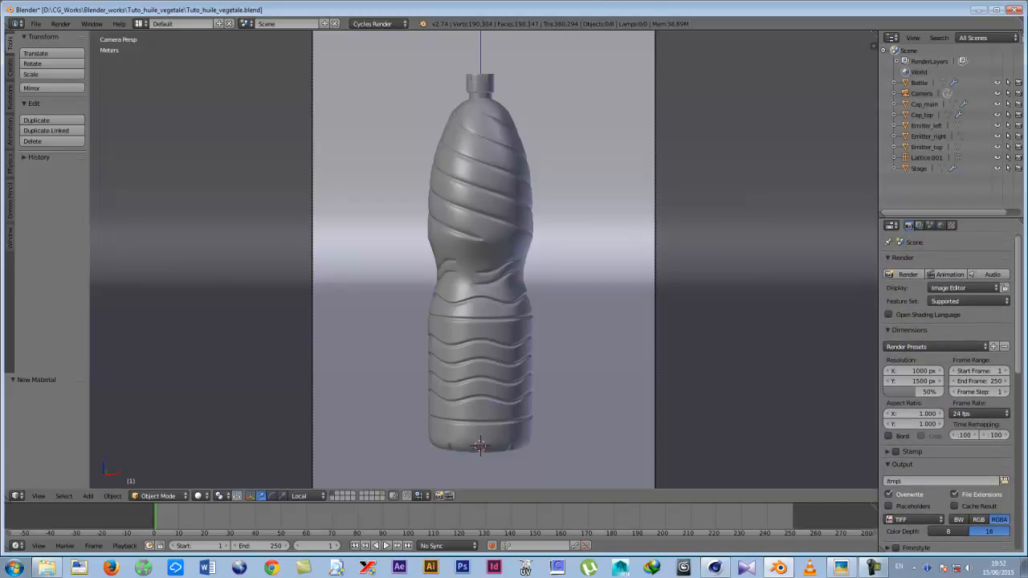
pyautogui.click(1004, 480)
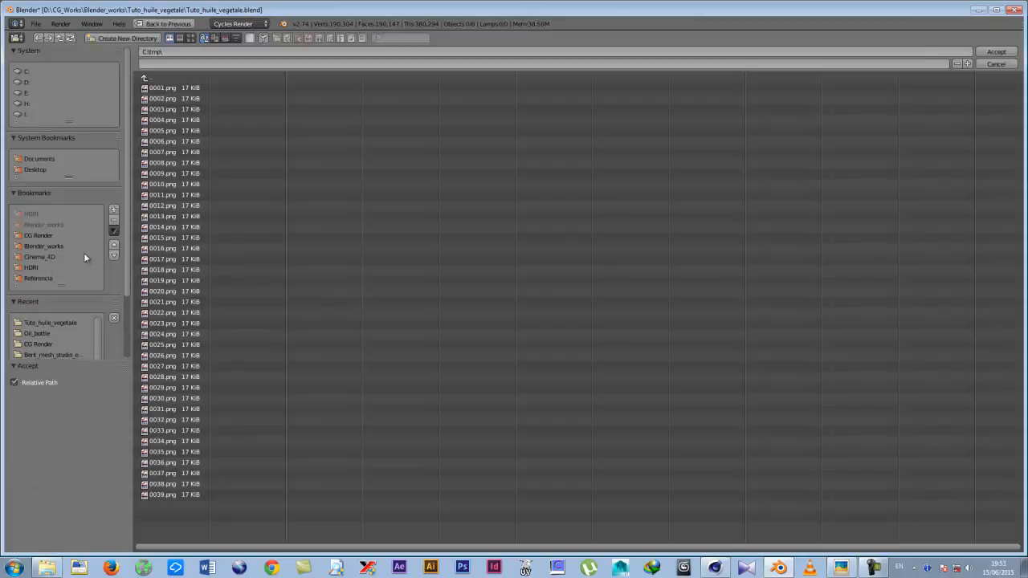
pyautogui.click(35, 236)
pyautogui.click(169, 62)
pyautogui.write('T')
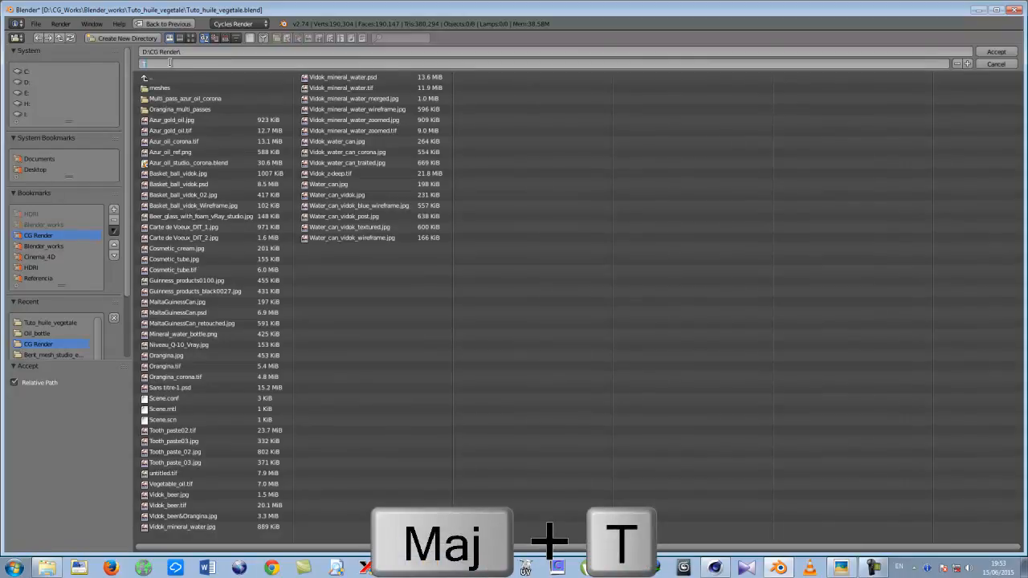
pyautogui.write('utu')
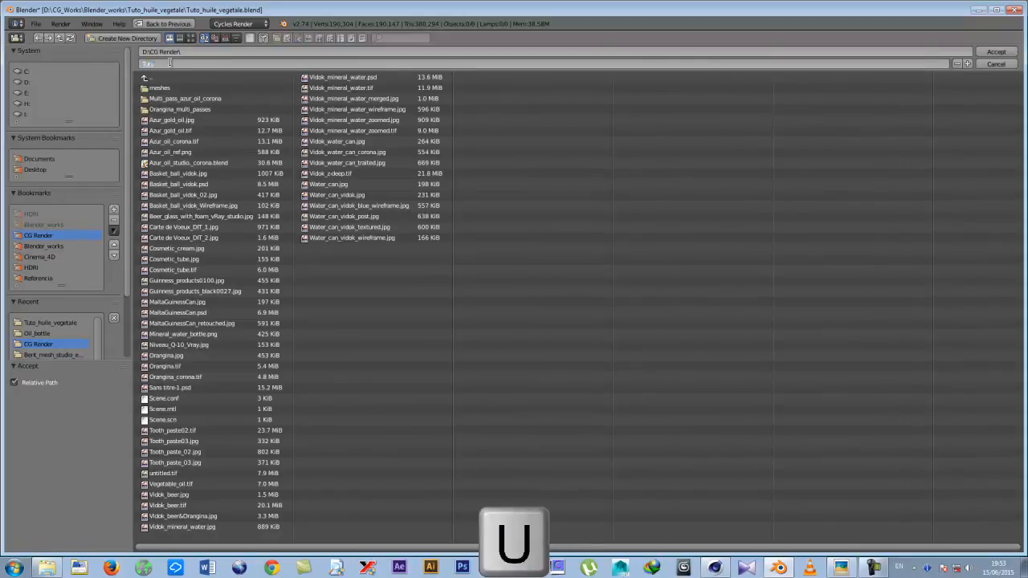
pyautogui.press('BackSpace')
pyautogui.write('o_')
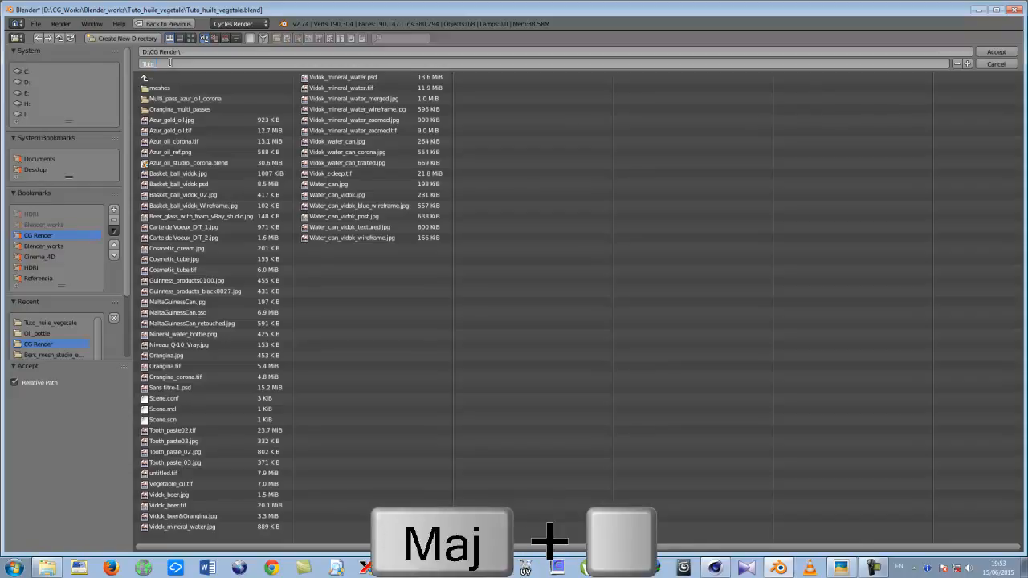
pyautogui.write('huile_vegetale')
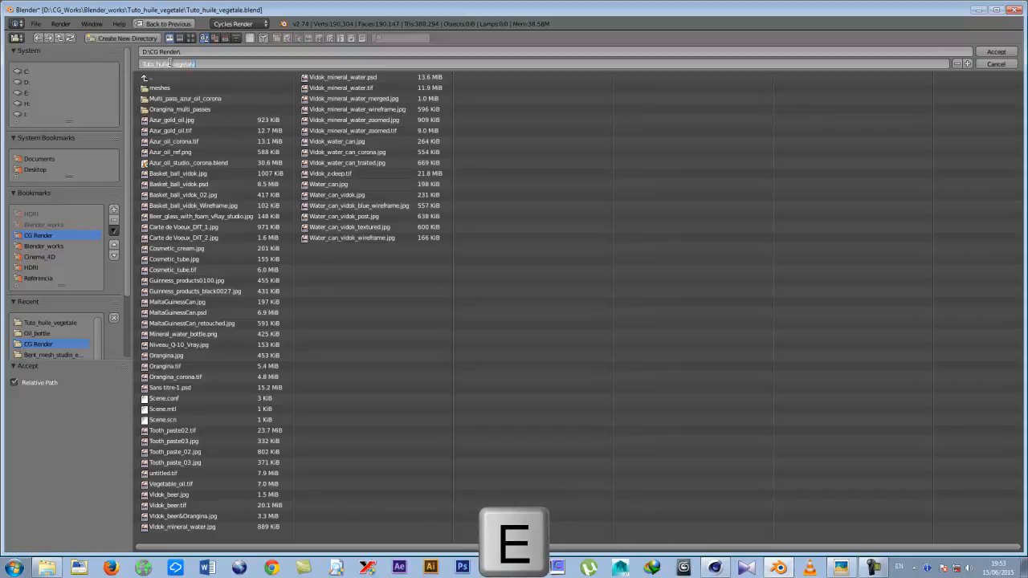
pyautogui.write('_render')
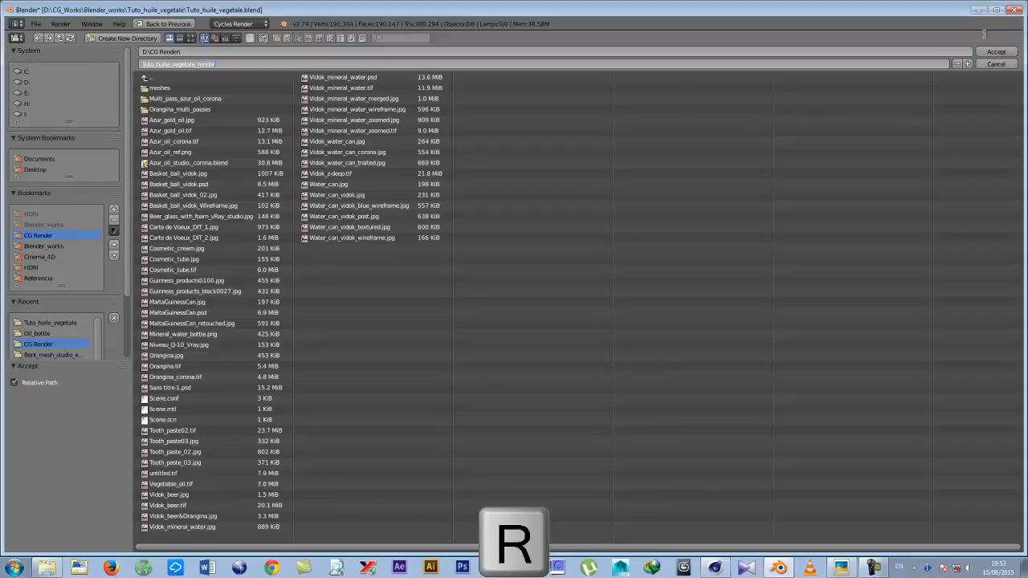
pyautogui.click(996, 53)
pyautogui.click(996, 53)
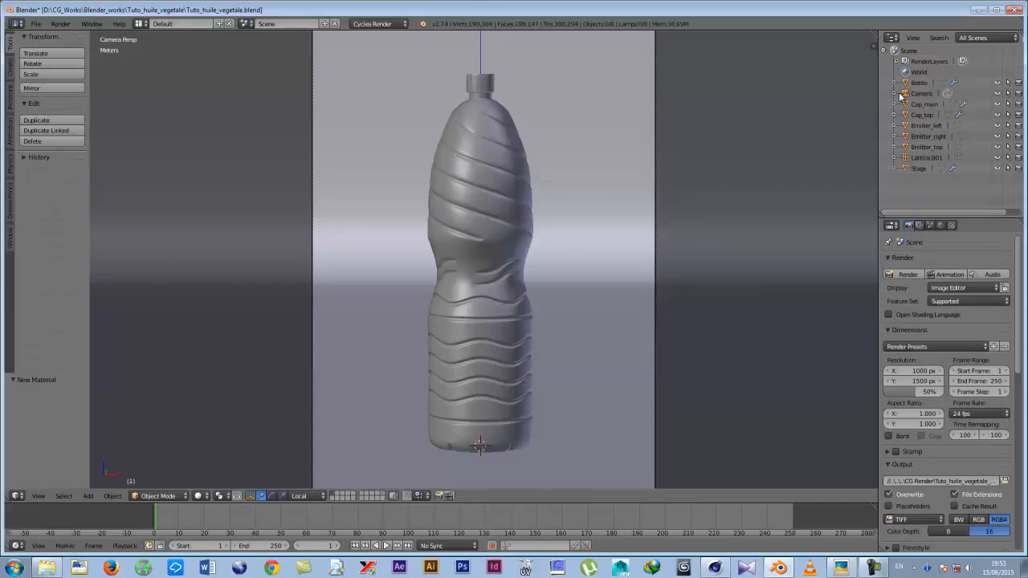
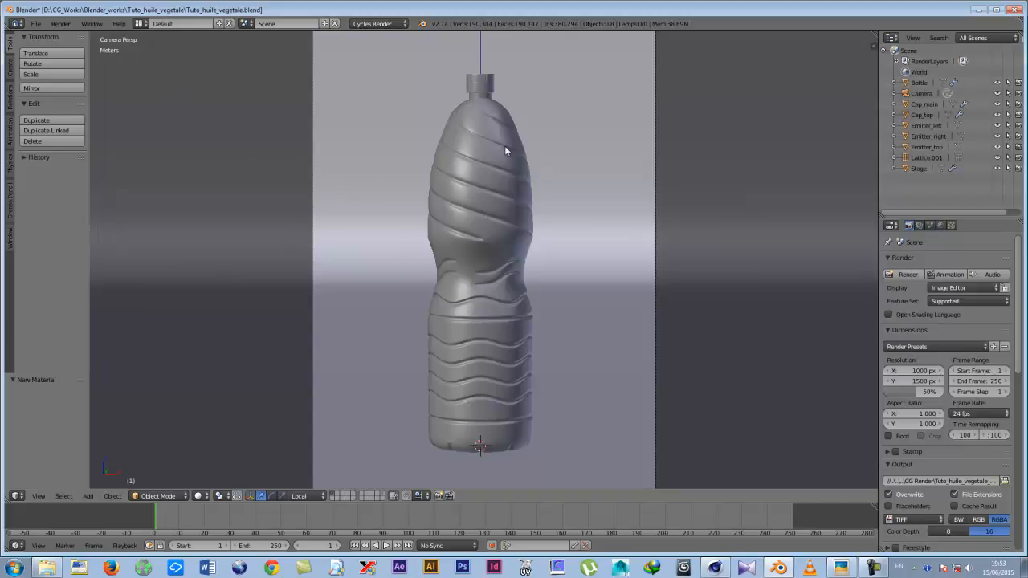
# Start appending data from another blend file and browse to the Blender_works folder.
pyautogui.click(35, 23)
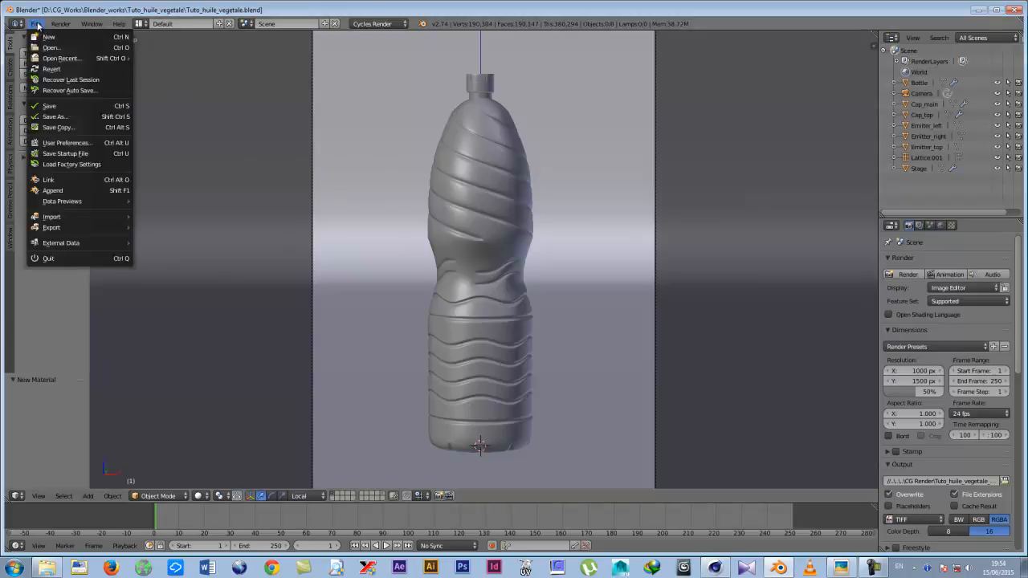
pyautogui.click(69, 191)
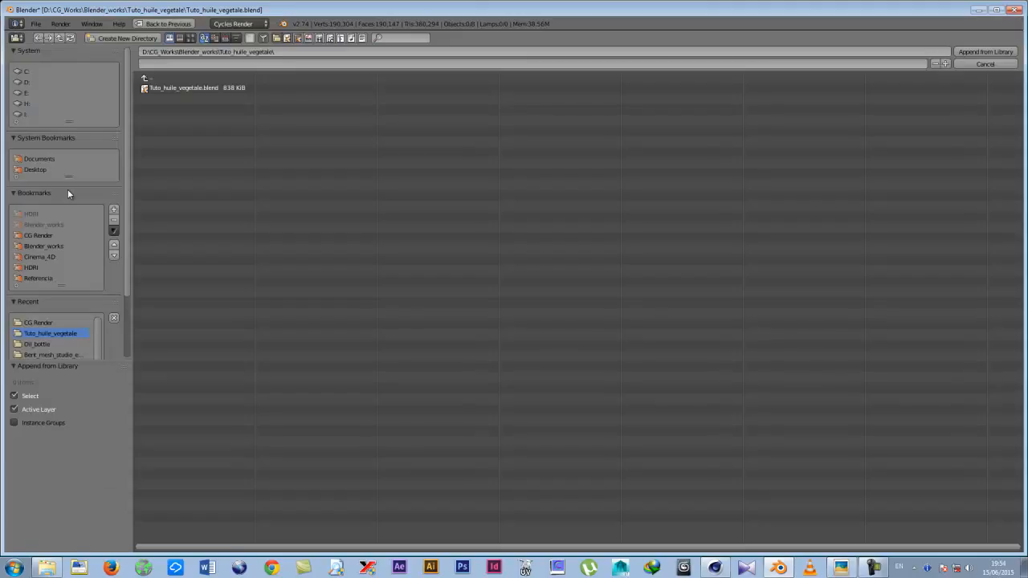
pyautogui.click(145, 78)
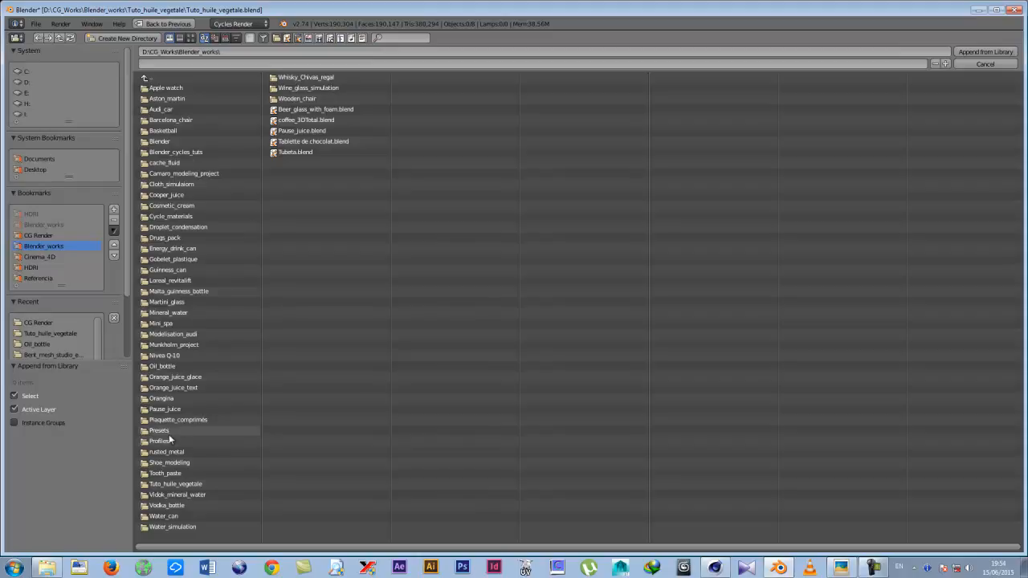
# Append the Cap, Label and Oil materials from Azur_oil_studio.blend in the Oil_bottle folder.
pyautogui.click(161, 367)
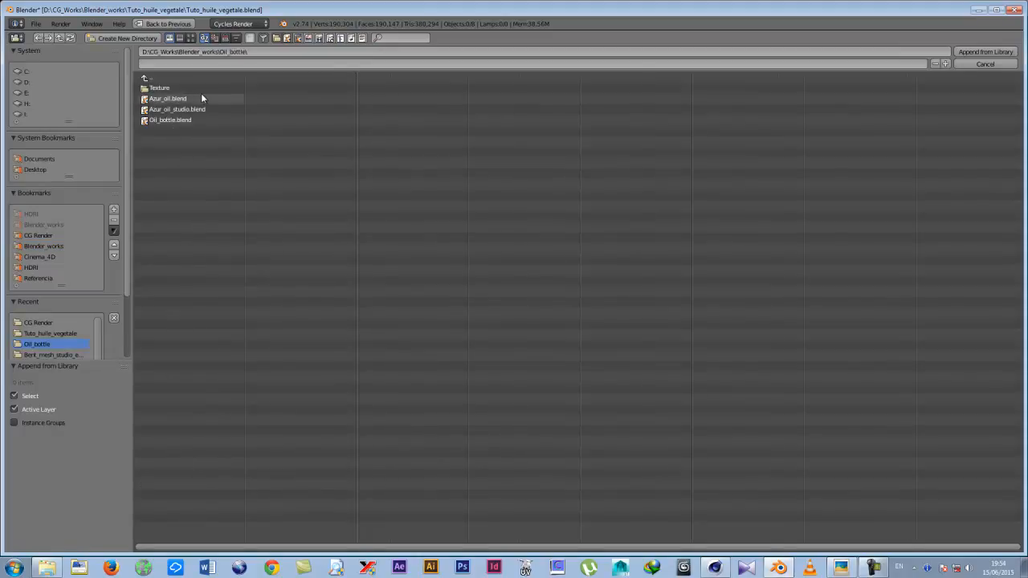
pyautogui.doubleClick(164, 111)
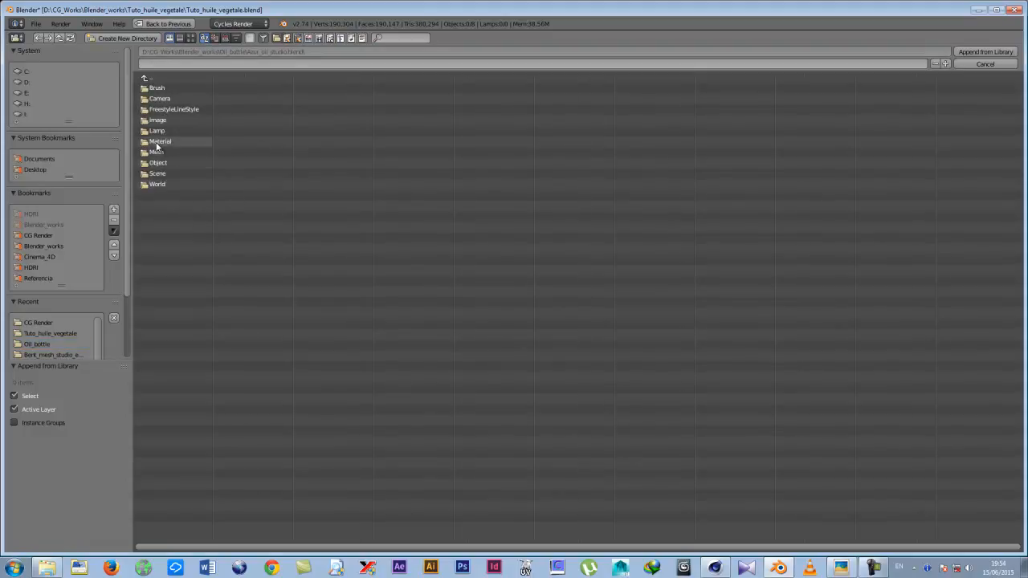
pyautogui.doubleClick(159, 141)
pyautogui.click(150, 99)
pyautogui.keyDown('shift'); pyautogui.click(145, 109); pyautogui.keyUp('shift')
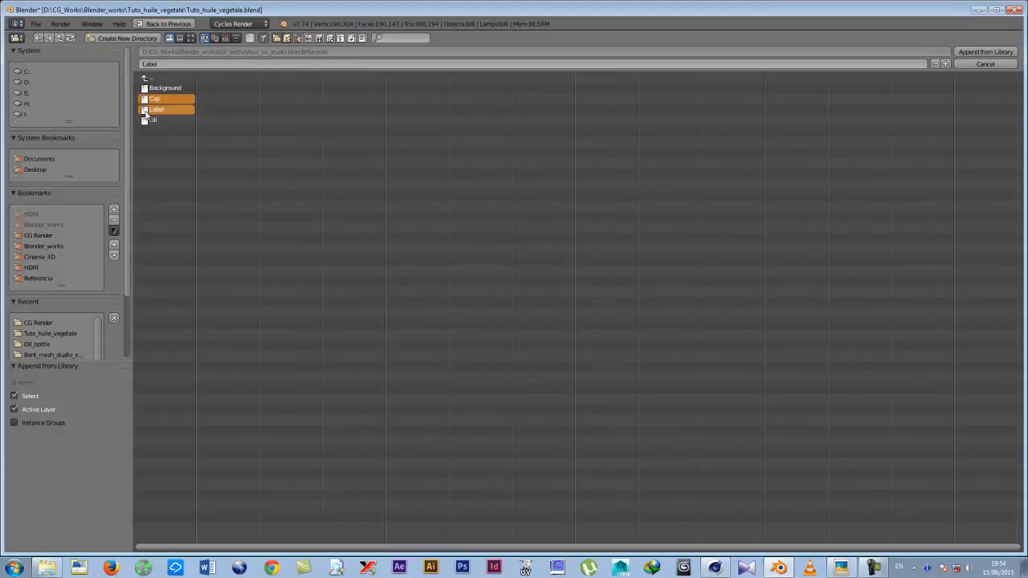
pyautogui.keyDown('shift'); pyautogui.click(147, 121); pyautogui.keyUp('shift')
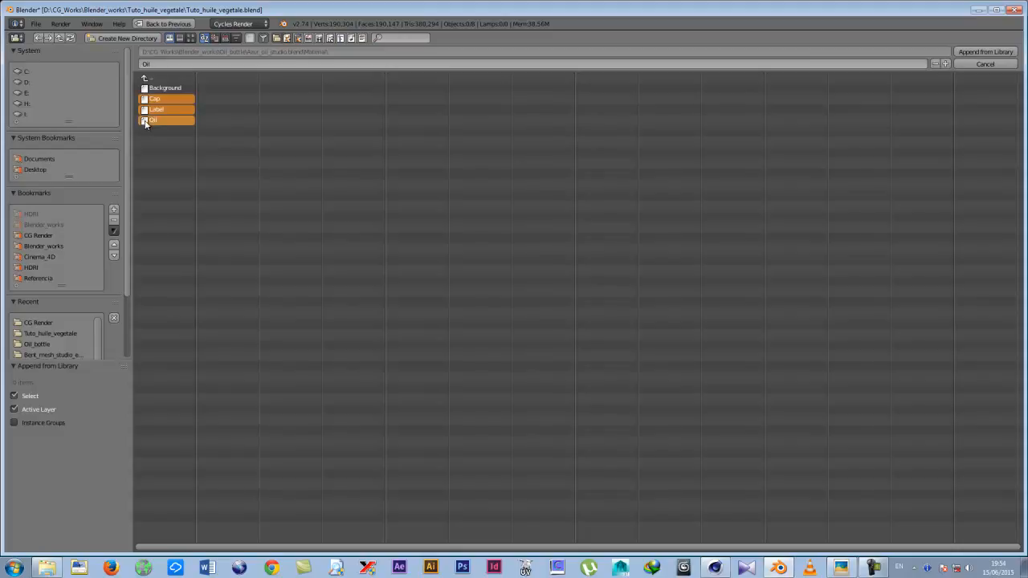
pyautogui.click(987, 51)
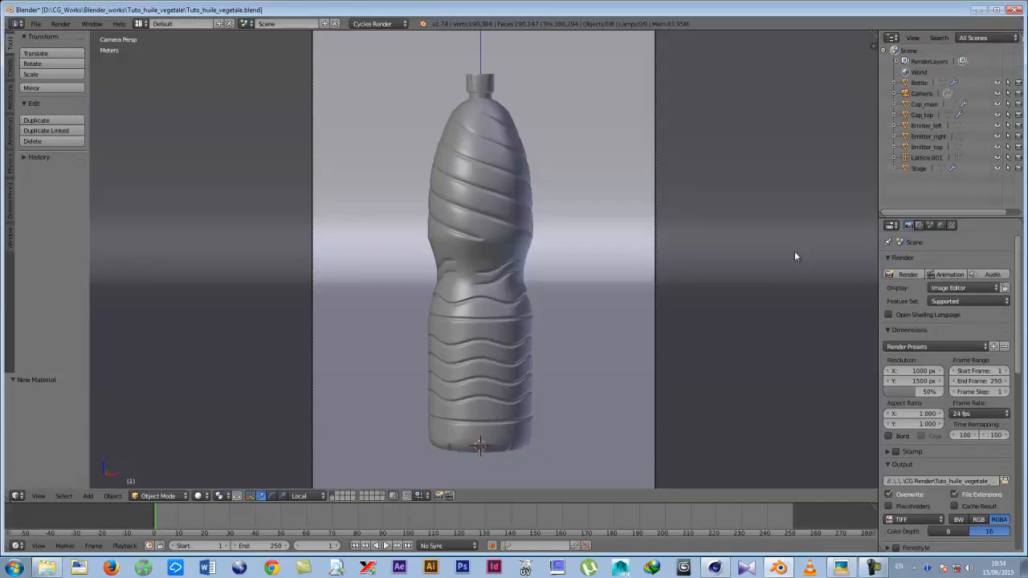
# Examine the list of materials available for the bottle without assigning one.
pyautogui.rightClick(458, 194)
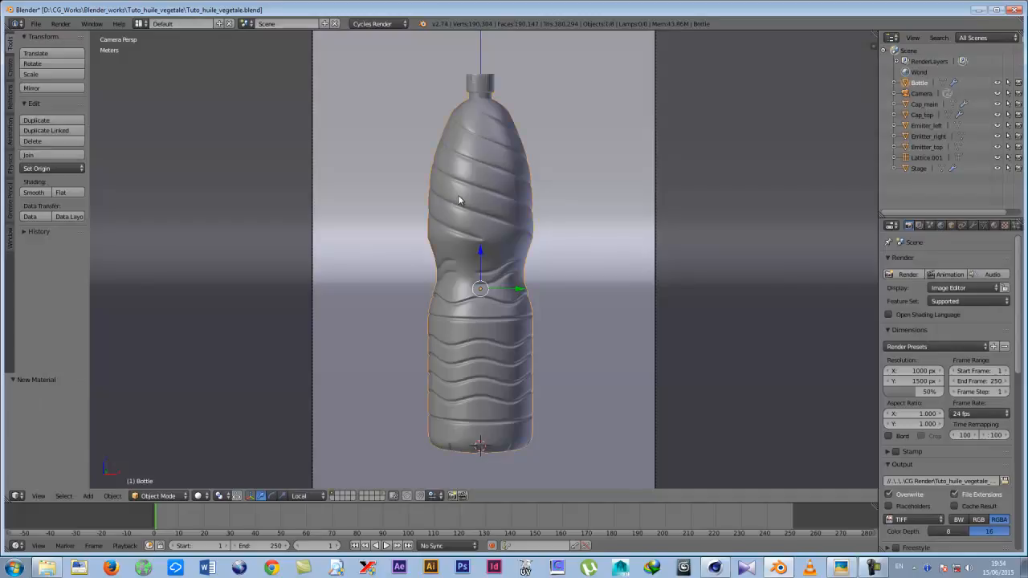
pyautogui.click(995, 227)
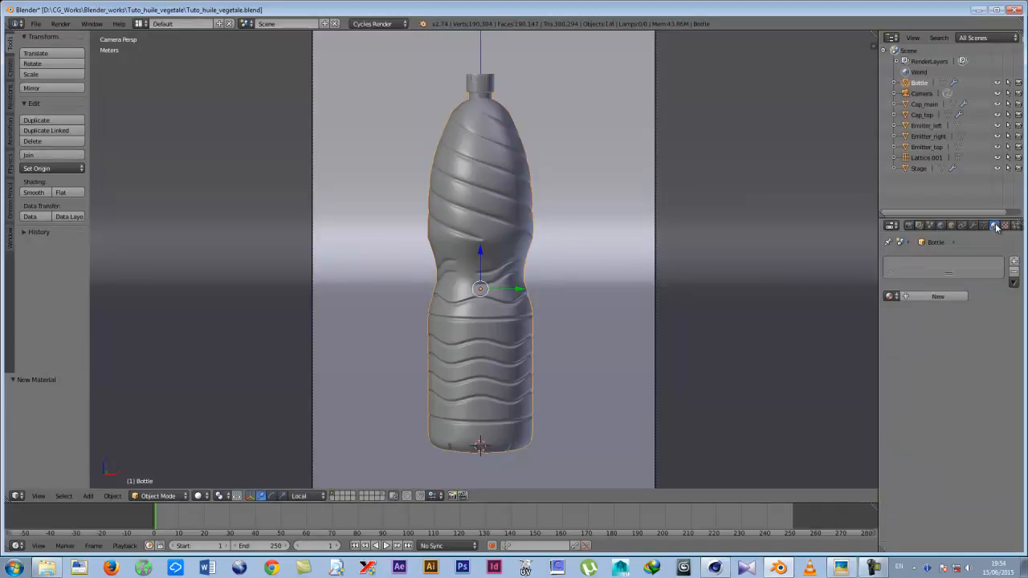
pyautogui.click(891, 297)
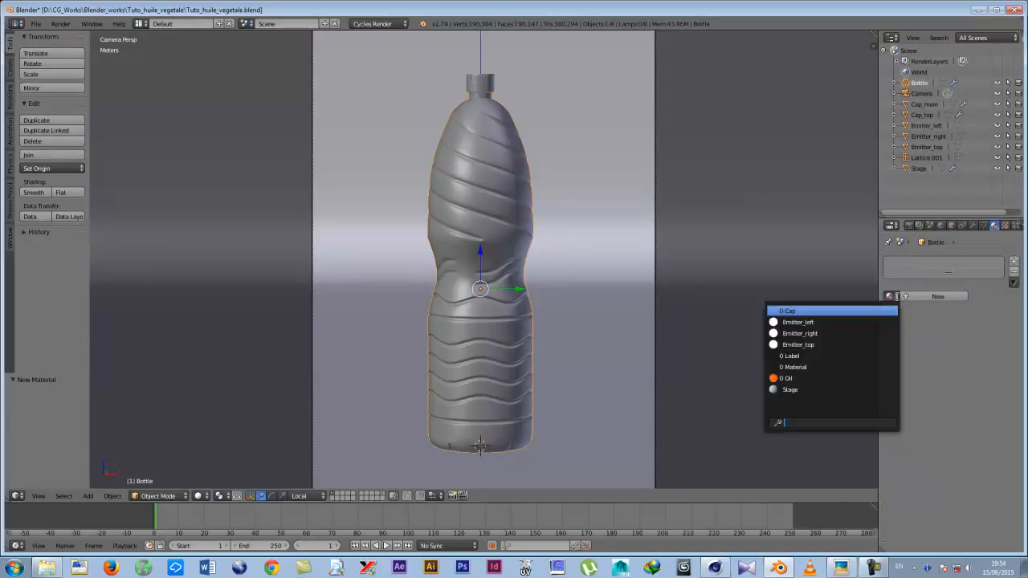
pyautogui.click(961, 371)
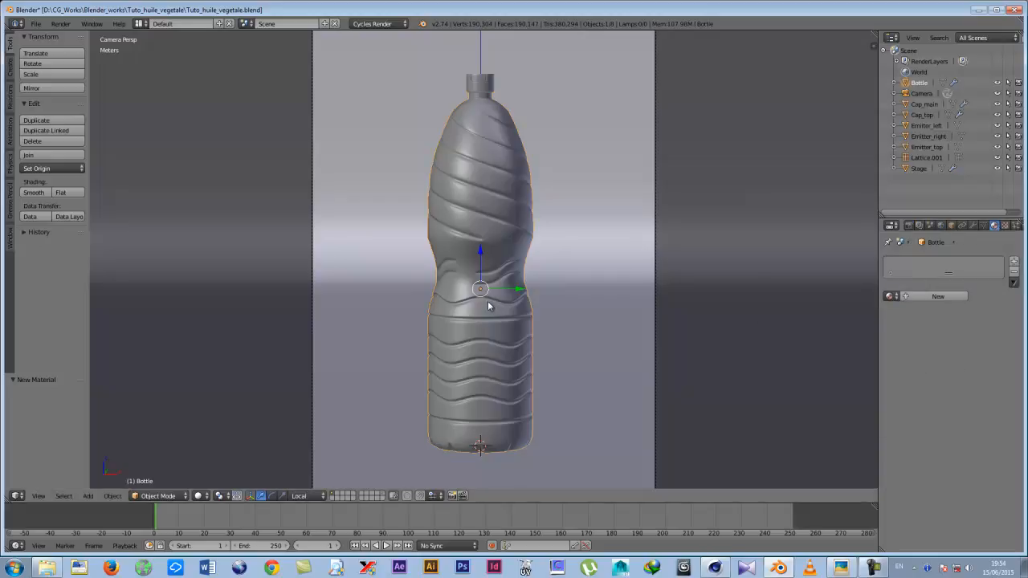
# Move the light emitters, the stage and the camera to a separate layer, leaving only the bottle and its cap in view.
pyautogui.scroll(2, 400, 293)
pyautogui.scroll(-2, 400, 293)
pyautogui.moveTo(401, 293); pyautogui.dragTo(413, 317, button='middle')
pyautogui.scroll(2, 444, 308)
pyautogui.scroll(-1, 444, 308)
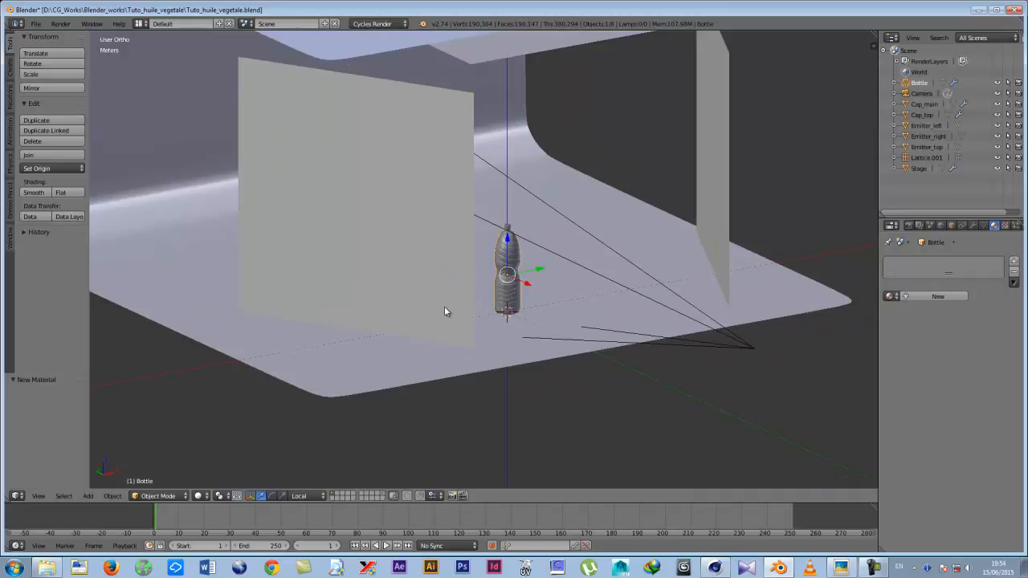
pyautogui.rightClick(372, 210)
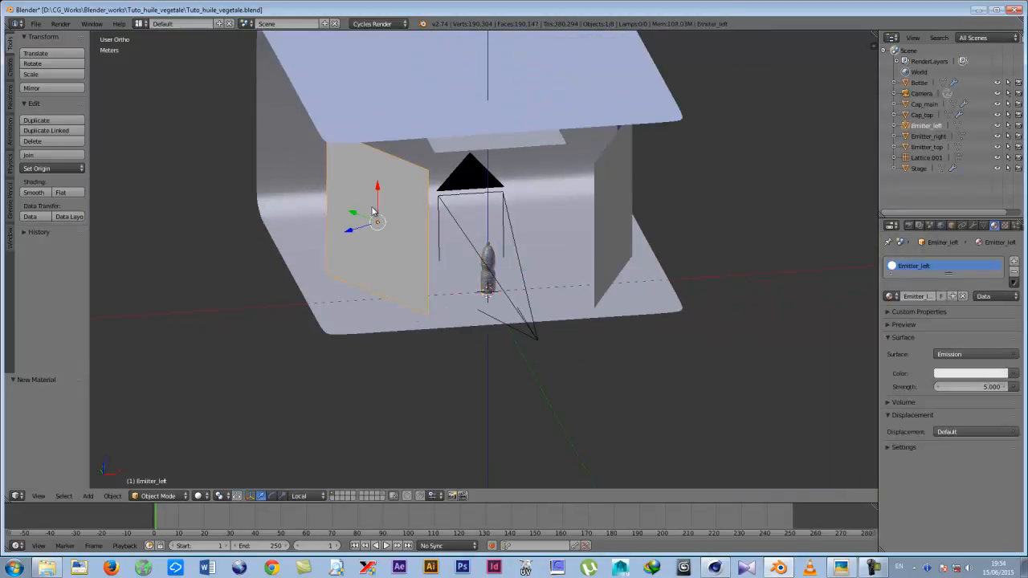
pyautogui.keyDown('shift'); pyautogui.rightClick(471, 151); pyautogui.keyUp('shift')
pyautogui.press('a')
pyautogui.press('a')
pyautogui.keyDown('shift'); pyautogui.rightClick(441, 85); pyautogui.keyUp('shift')
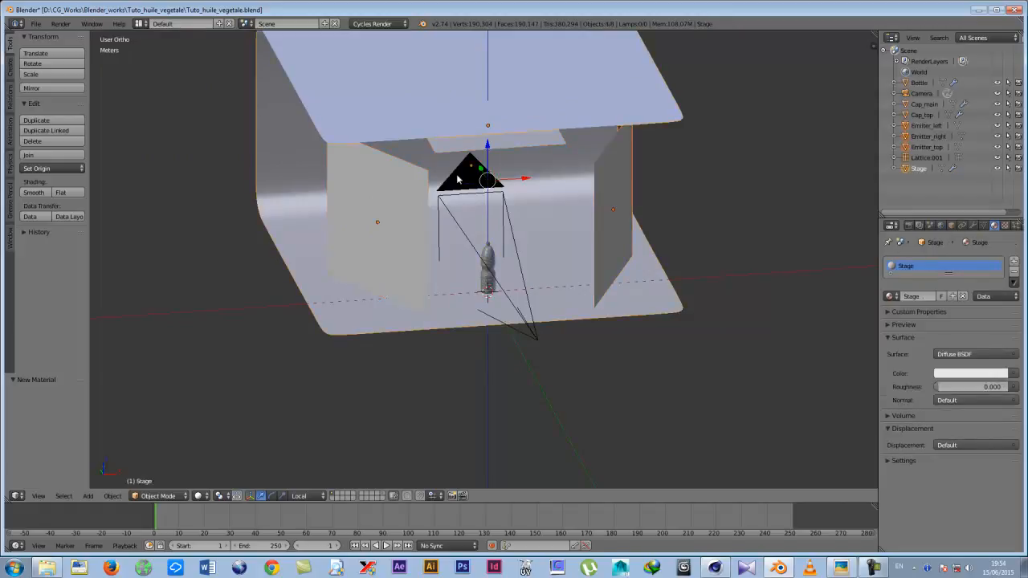
pyautogui.keyDown('shift'); pyautogui.rightClick(456, 180); pyautogui.keyUp('shift')
pyautogui.press('m')
pyautogui.click(505, 479)
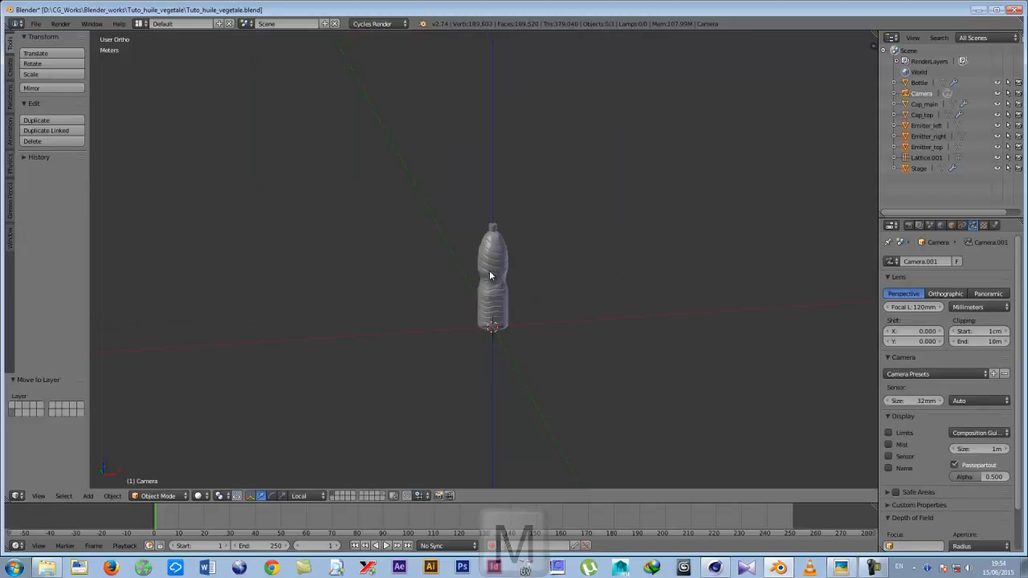
# Add a mesh cylinder at the bottle's base in front view, with its cap fill type set to Nothing.
pyautogui.scroll(6, 489, 275)
pyautogui.moveTo(489, 276); pyautogui.dragTo(508, 285, button='middle')
pyautogui.scroll(-5, 508, 285)
pyautogui.moveTo(498, 324); pyautogui.dragTo(477, 269, button='middle')
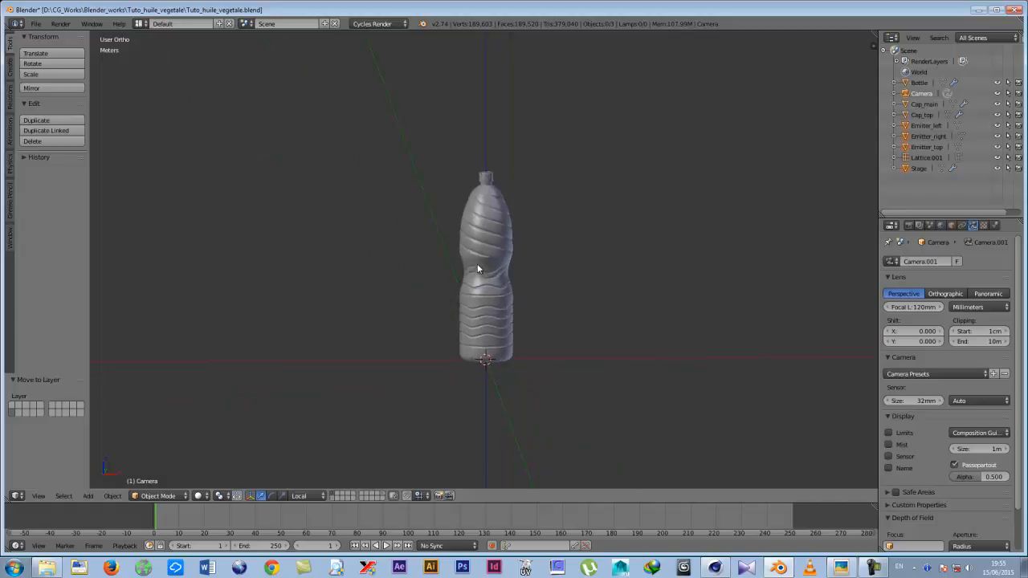
pyautogui.scroll(4, 477, 264)
pyautogui.press('KP_1')
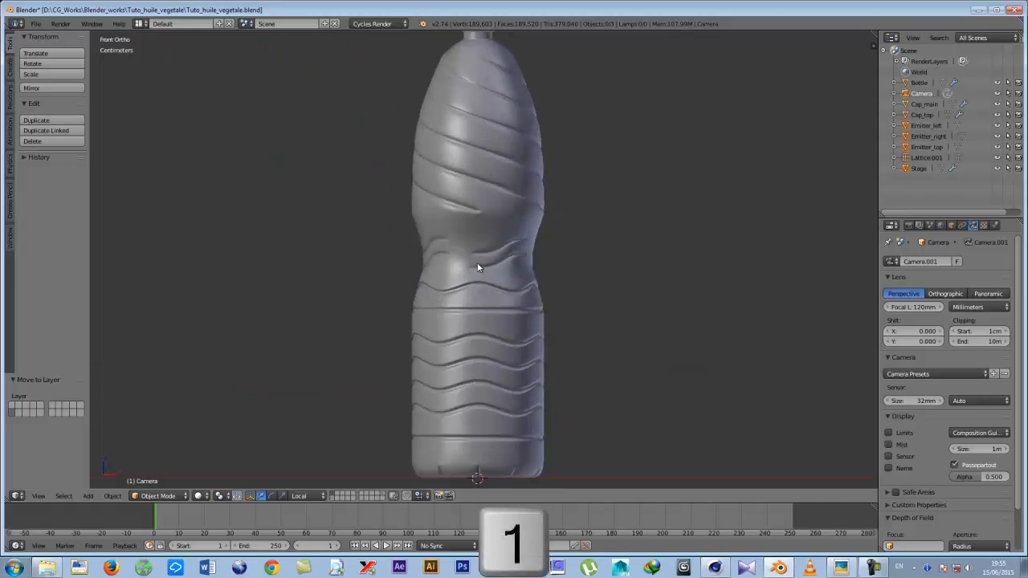
pyautogui.scroll(-2, 433, 254)
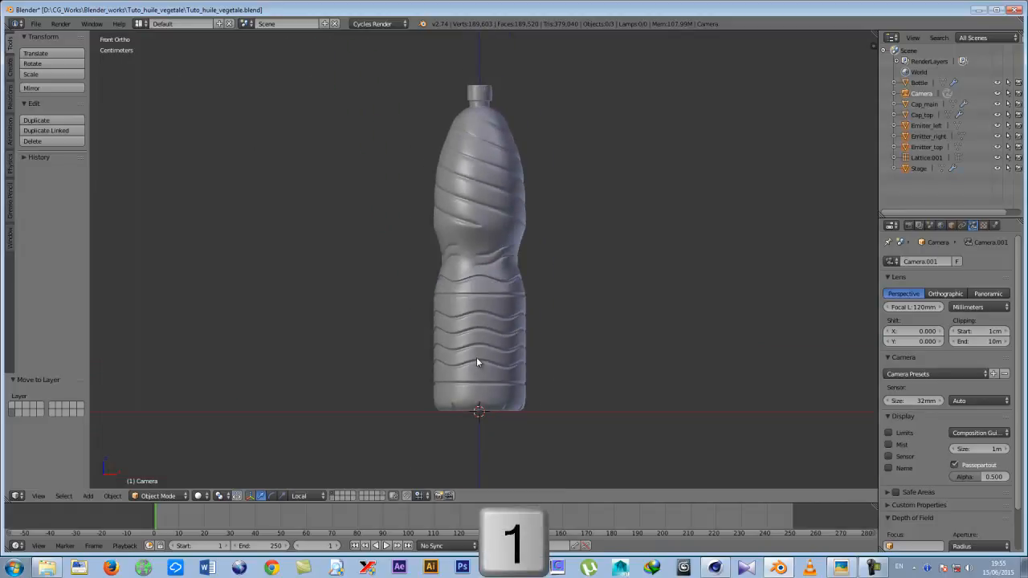
pyautogui.scroll(2, 476, 357)
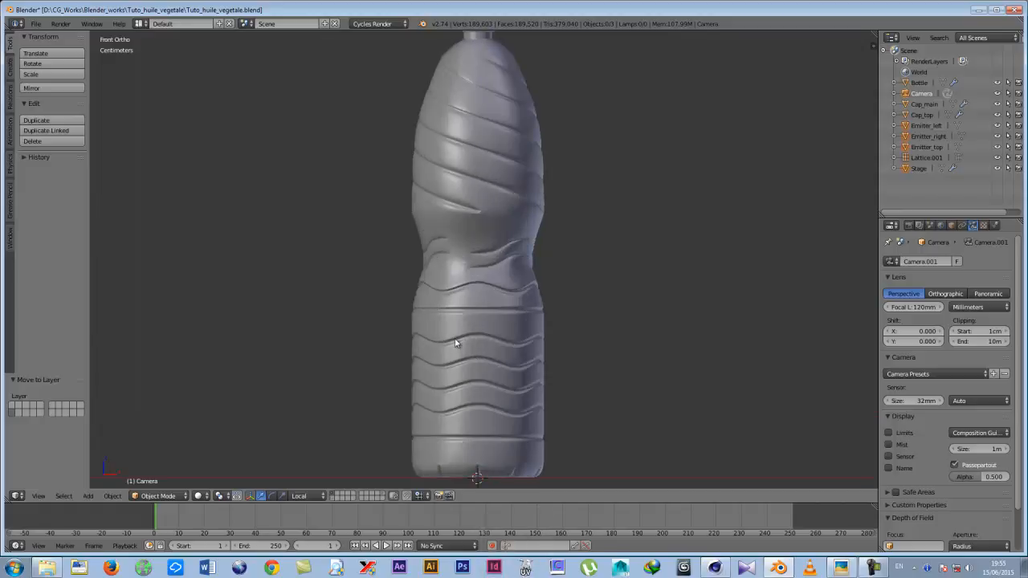
pyautogui.hotkey('shift', 'a')
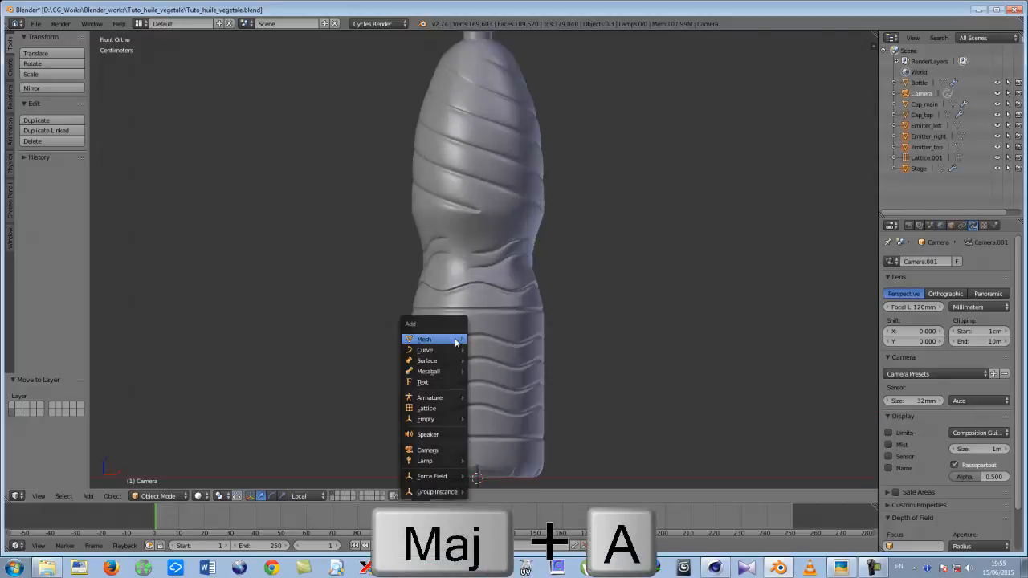
pyautogui.moveTo(456, 341)
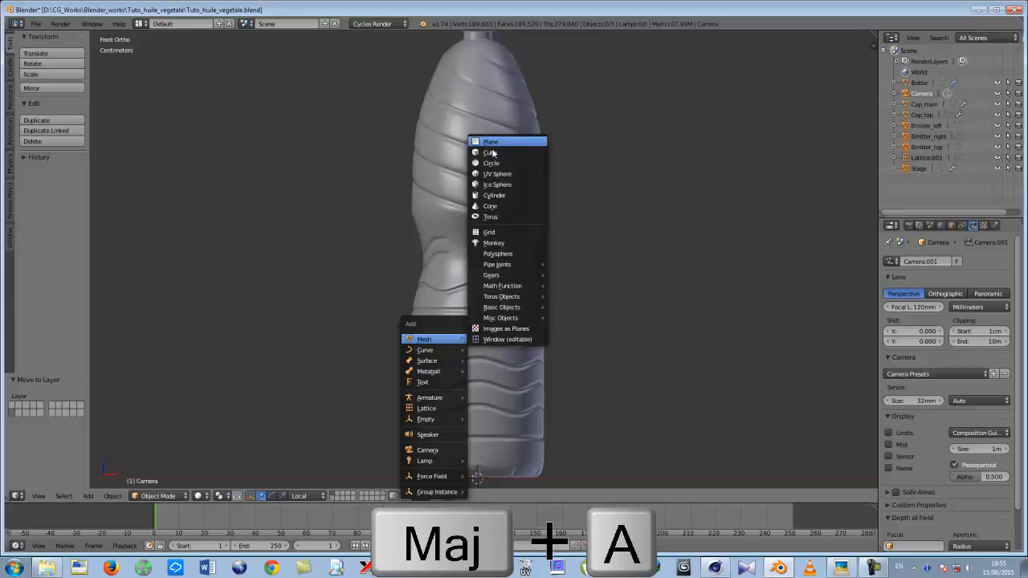
pyautogui.click(494, 196)
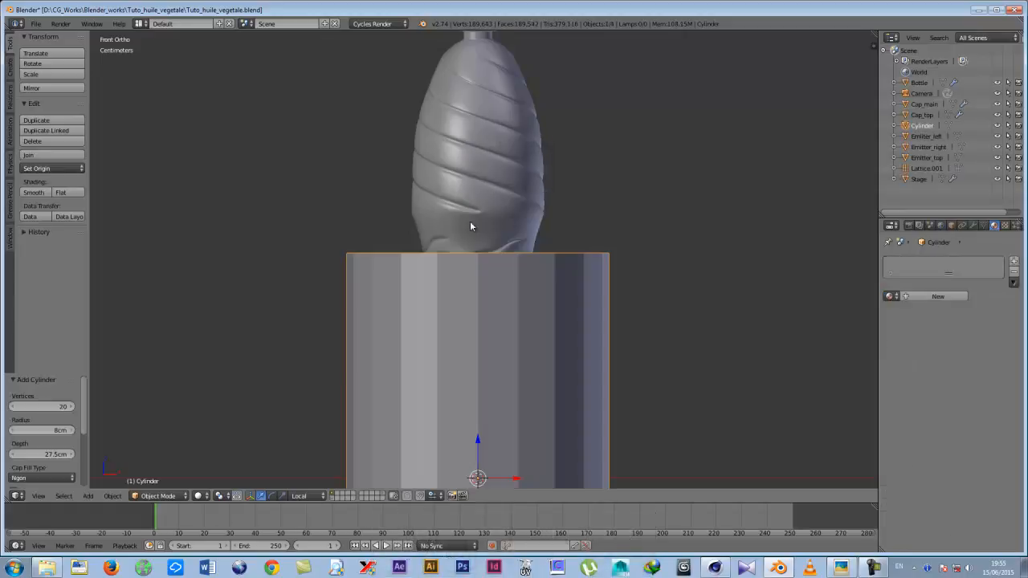
pyautogui.click(38, 478)
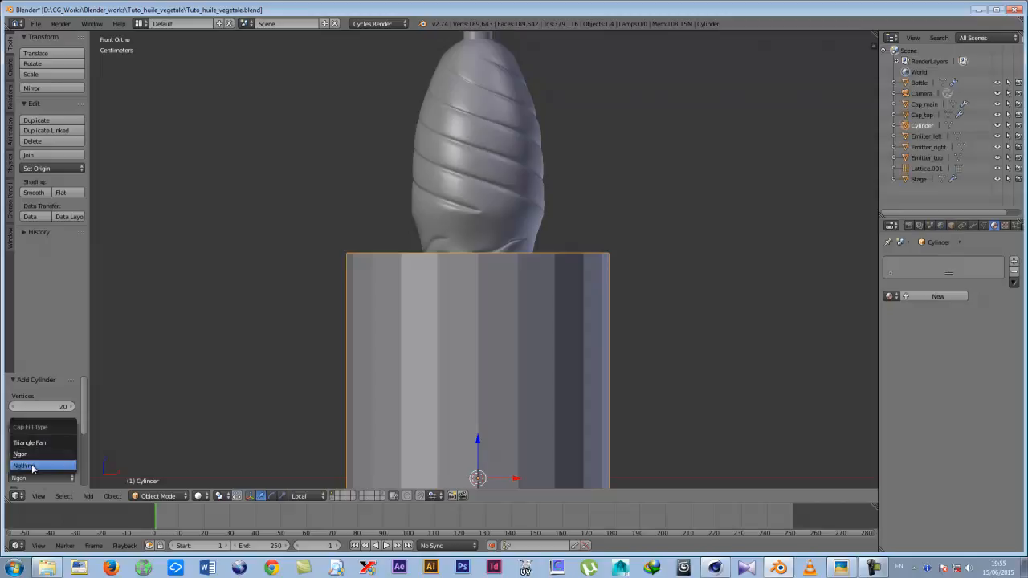
pyautogui.click(32, 466)
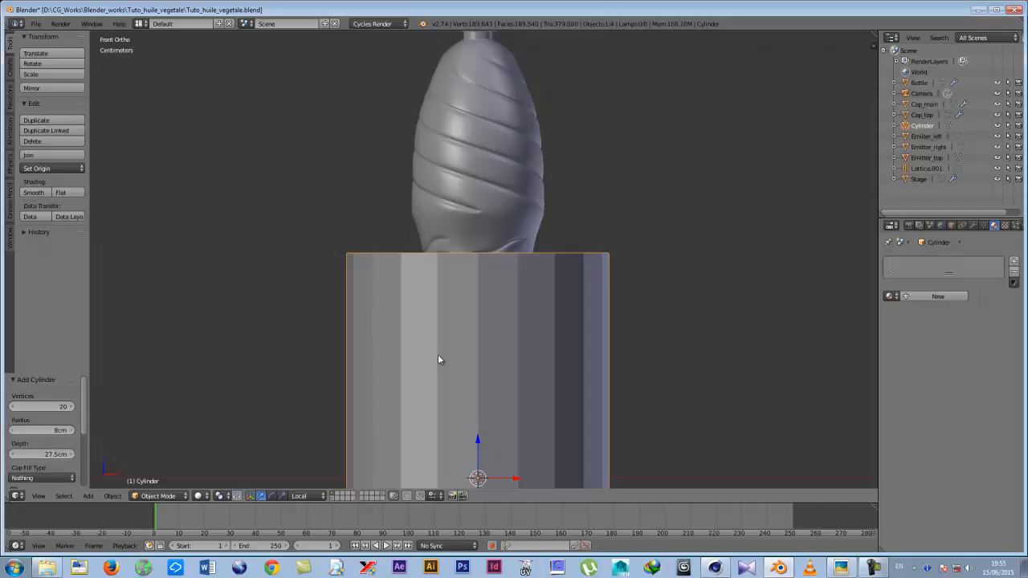
# Scale the cylinder down to slightly wider than the bottle, and shrink it along Z by a factor of about 0.464.
pyautogui.scroll(-2, 445, 358)
pyautogui.moveTo(445, 358); pyautogui.dragTo(494, 334, button='middle')
pyautogui.press('KP_1')
pyautogui.press('s')
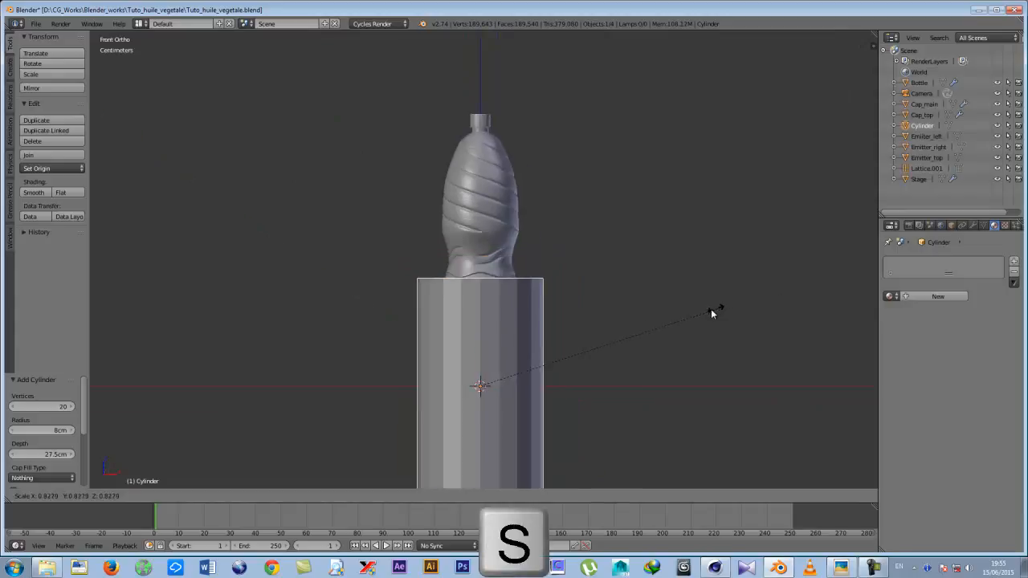
pyautogui.click(642, 342)
pyautogui.press('s')
pyautogui.press('z')
pyautogui.click(482, 367)
# Raise the cylinder about 6.2 cm along its local Z axis, around the bottle's lower grooved section.
pyautogui.press('g')
pyautogui.press('z')
pyautogui.press('z')
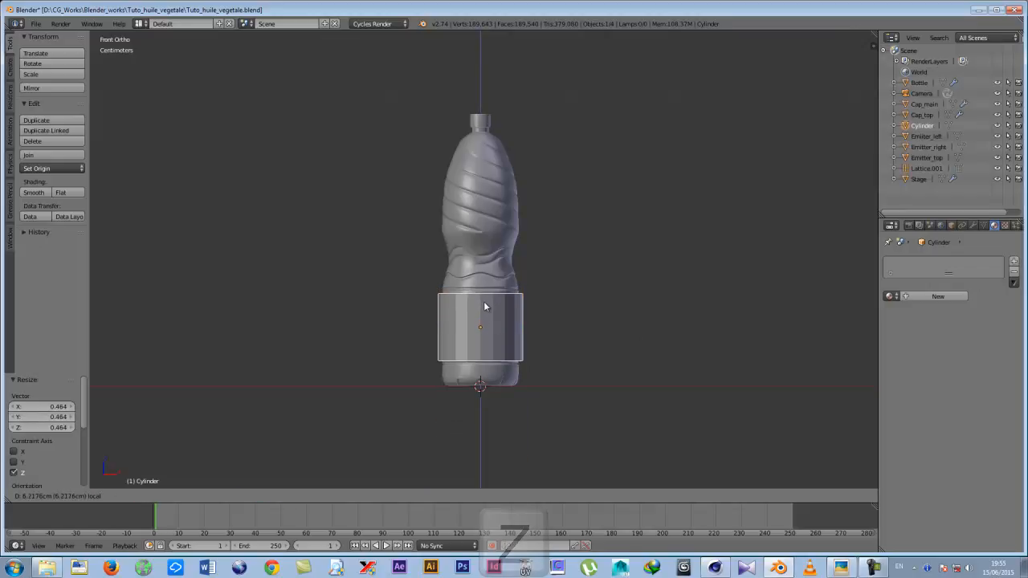
pyautogui.click(483, 306)
pyautogui.scroll(6, 459, 343)
pyautogui.scroll(2, 481, 331)
pyautogui.scroll(-2, 492, 305)
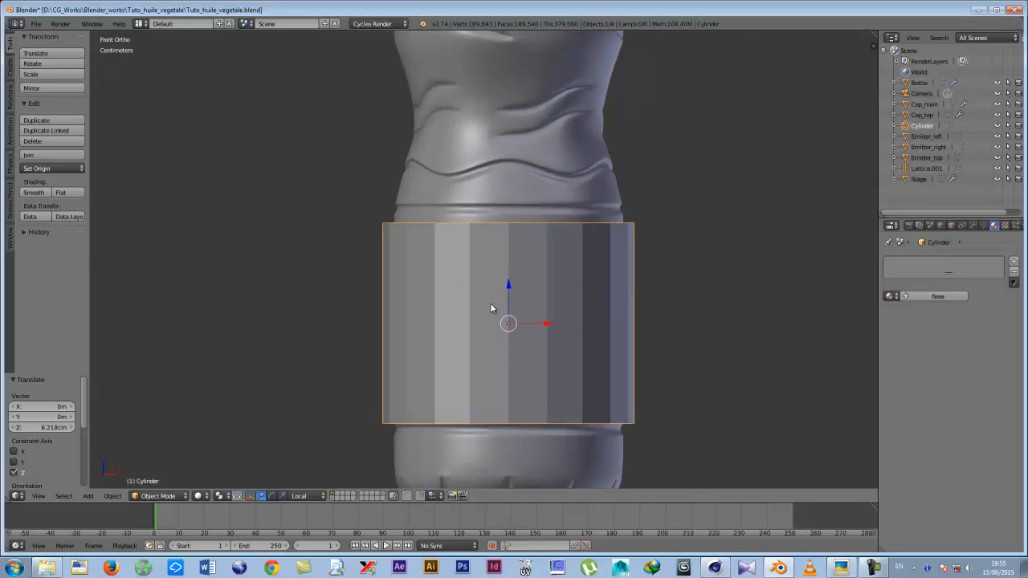
# Raise the cylinder about 1.9 mm more along its local Z axis and scale it uniformly by about 1.024.
pyautogui.press('g')
pyautogui.press('z')
pyautogui.press('z')
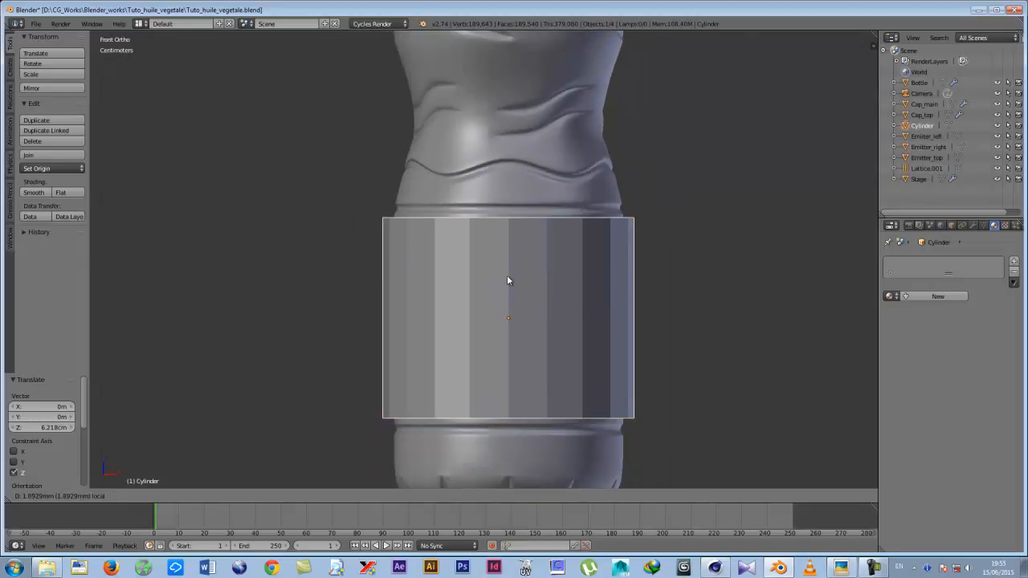
pyautogui.click(506, 280)
pyautogui.press('s')
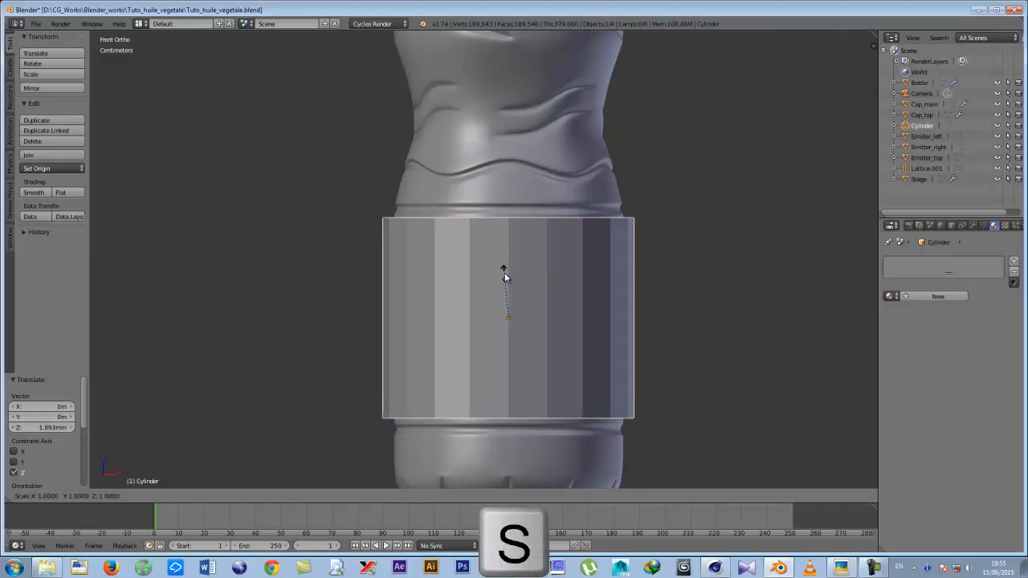
pyautogui.click(504, 276)
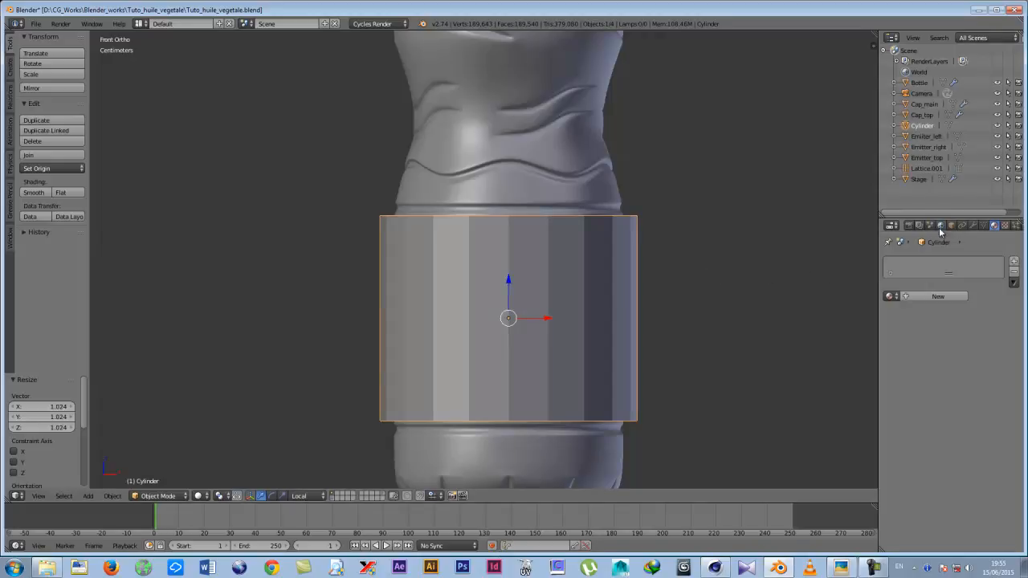
# Add a Subdivision Surface modifier with 2 view subdivisions and Optimal Display to the cylinder, and shade it smooth.
pyautogui.click(973, 225)
pyautogui.click(927, 262)
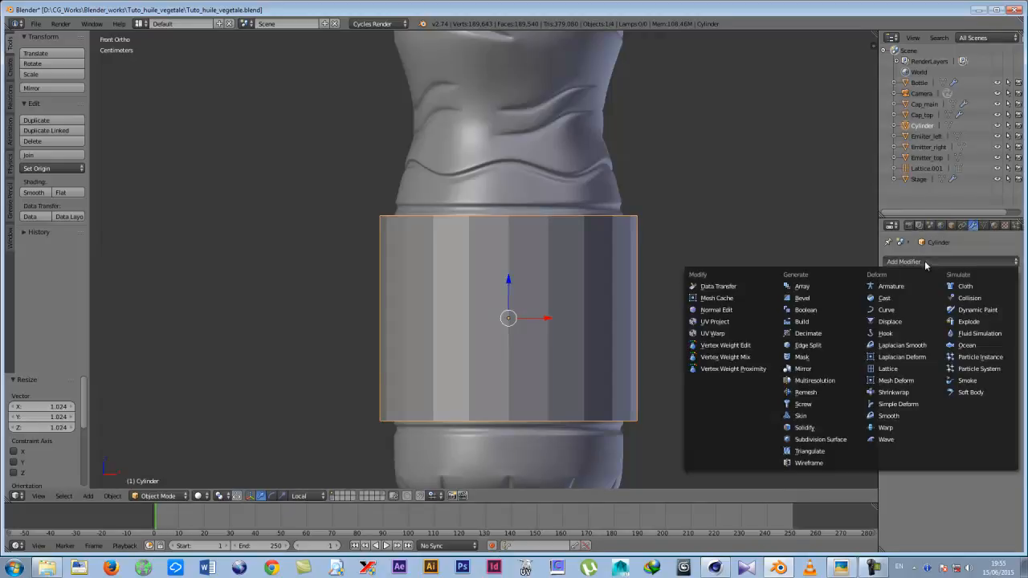
pyautogui.click(825, 440)
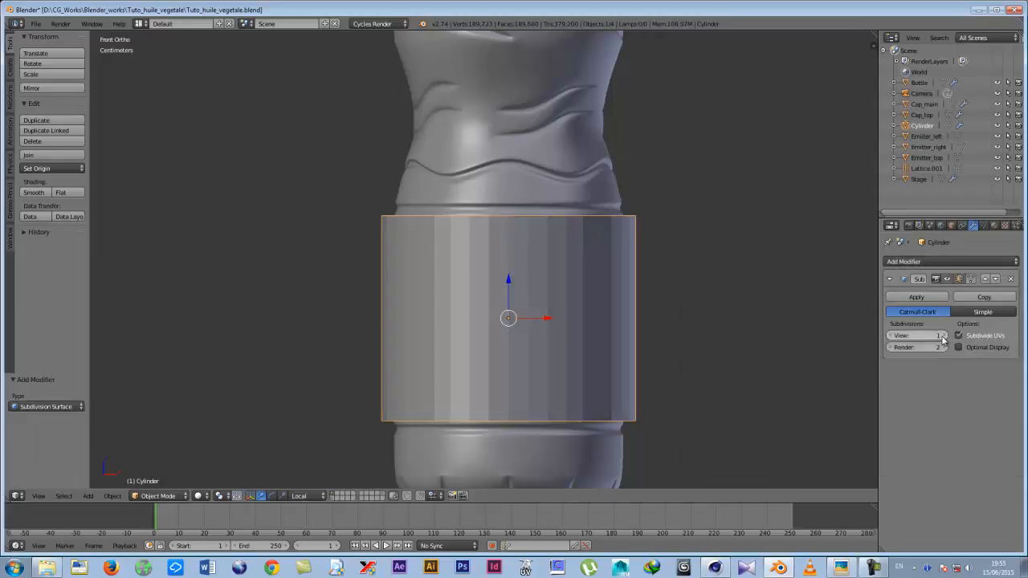
pyautogui.click(33, 193)
# Scale the smoothed cylinder by about 0.914 so it fits closely around the bottle body.
pyautogui.press('s')
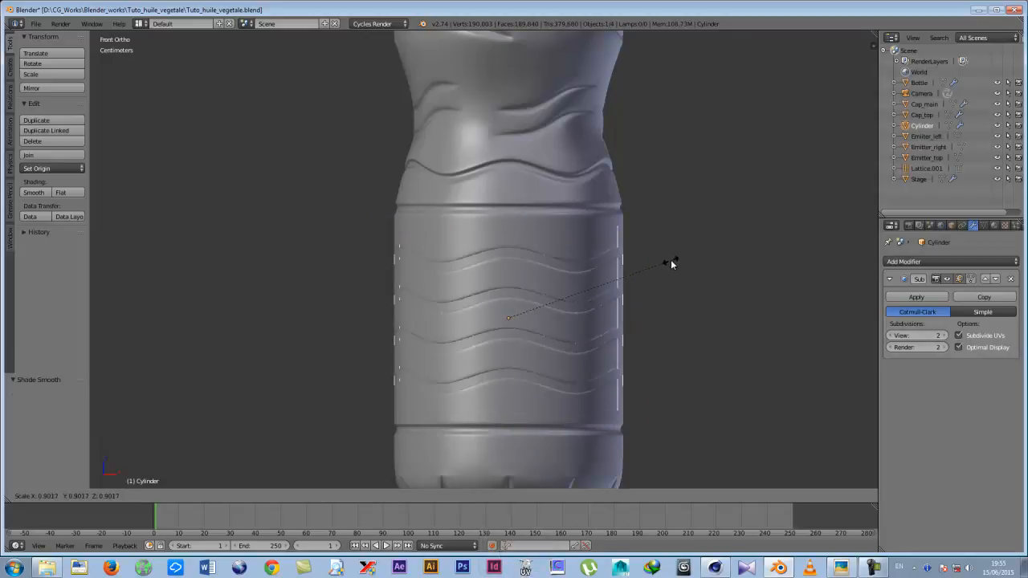
pyautogui.click(673, 260)
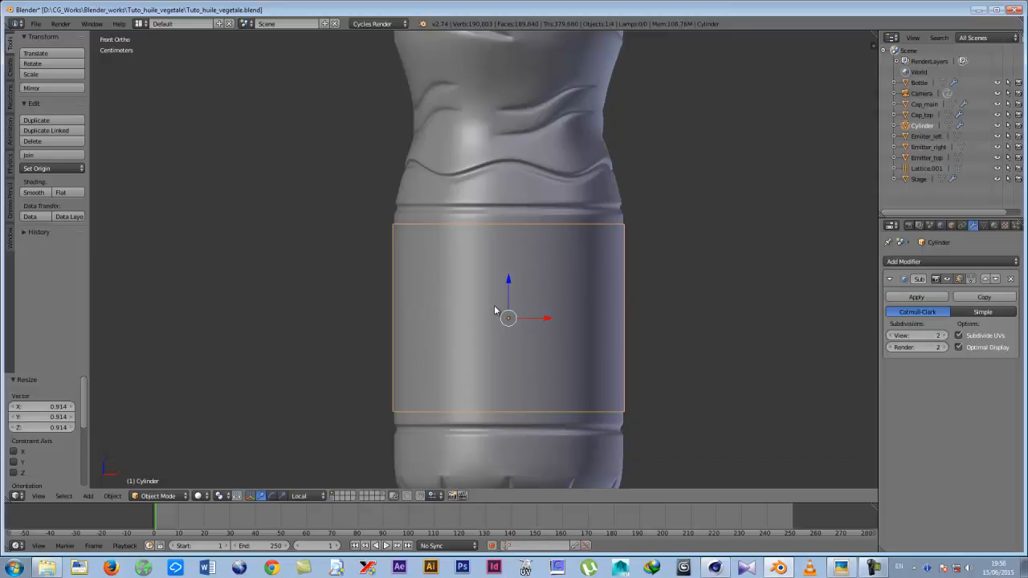
pyautogui.scroll(-3, 484, 282)
pyautogui.scroll(4, 482, 278)
pyautogui.scroll(-1, 505, 276)
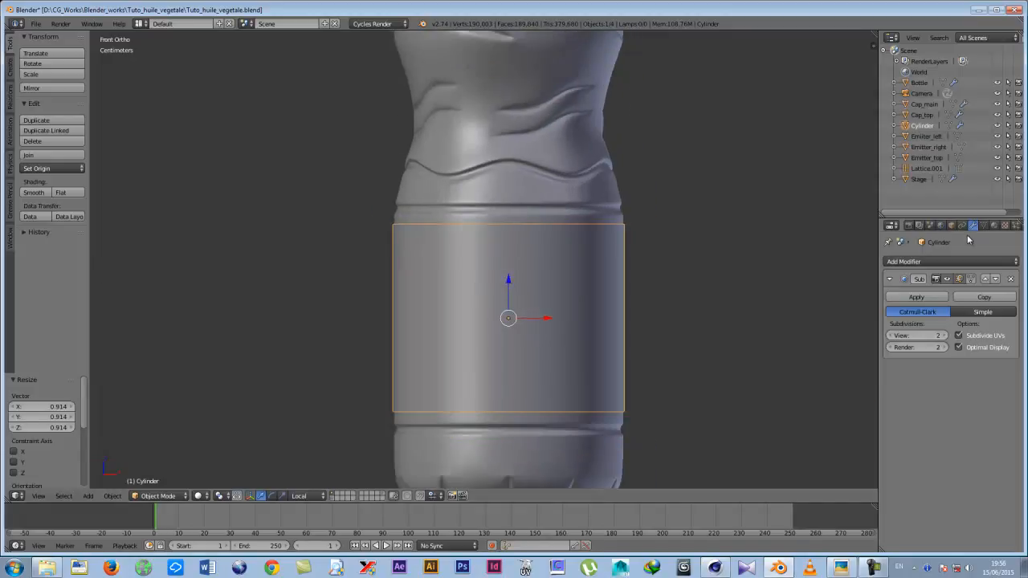
# Give the cylinder a material slot and assign the existing Label material to it.
pyautogui.click(994, 226)
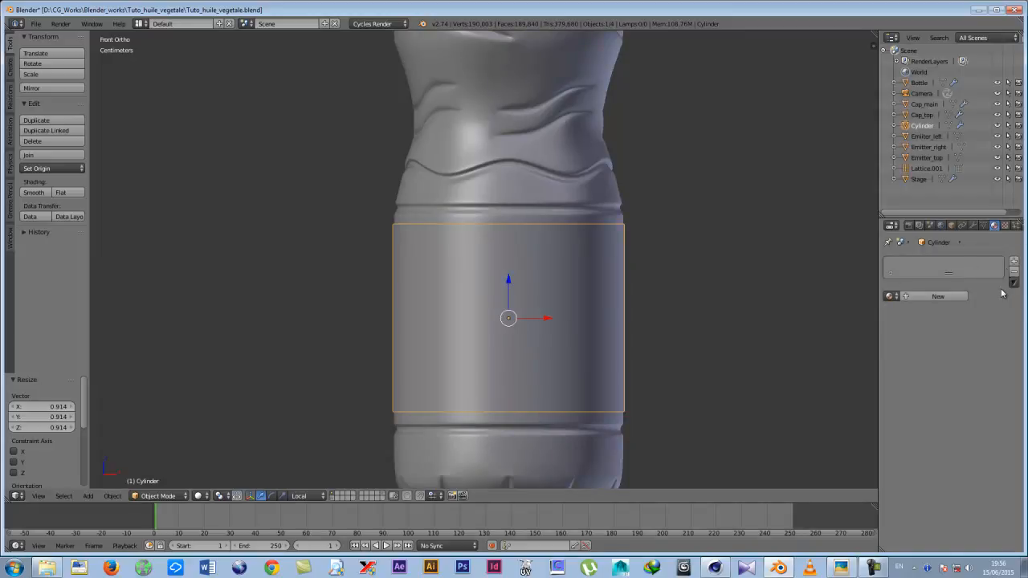
pyautogui.click(938, 296)
pyautogui.click(891, 296)
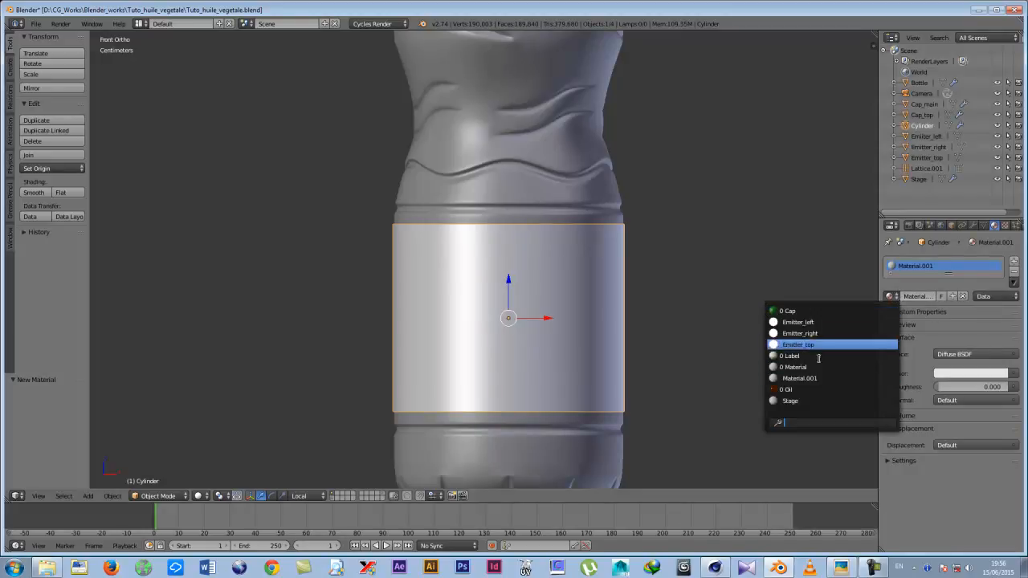
pyautogui.click(791, 356)
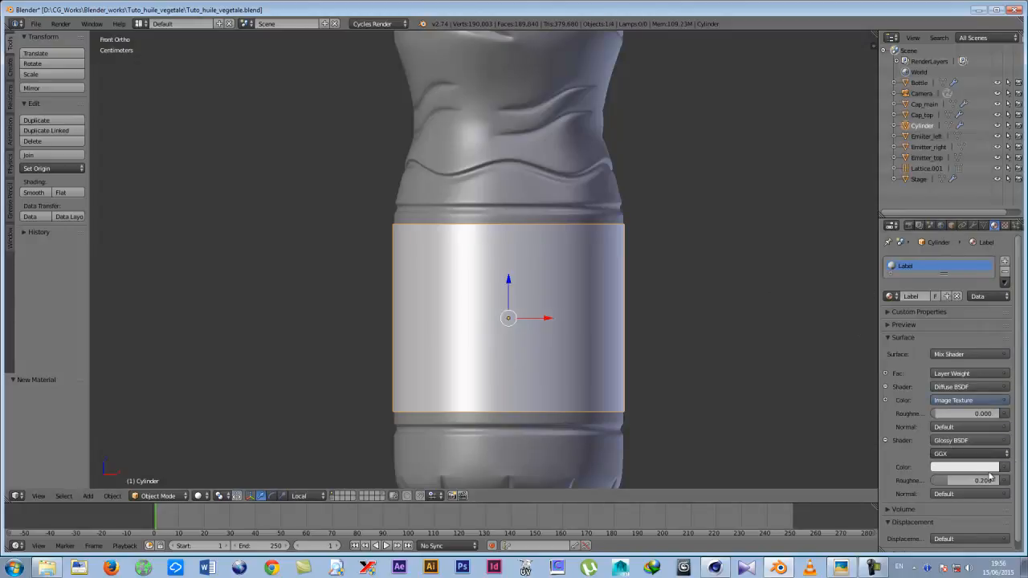
# Set the Label material's viewport color to green, about R 0.000, G 0.800, B 0.020.
pyautogui.scroll(-1, 1022, 421)
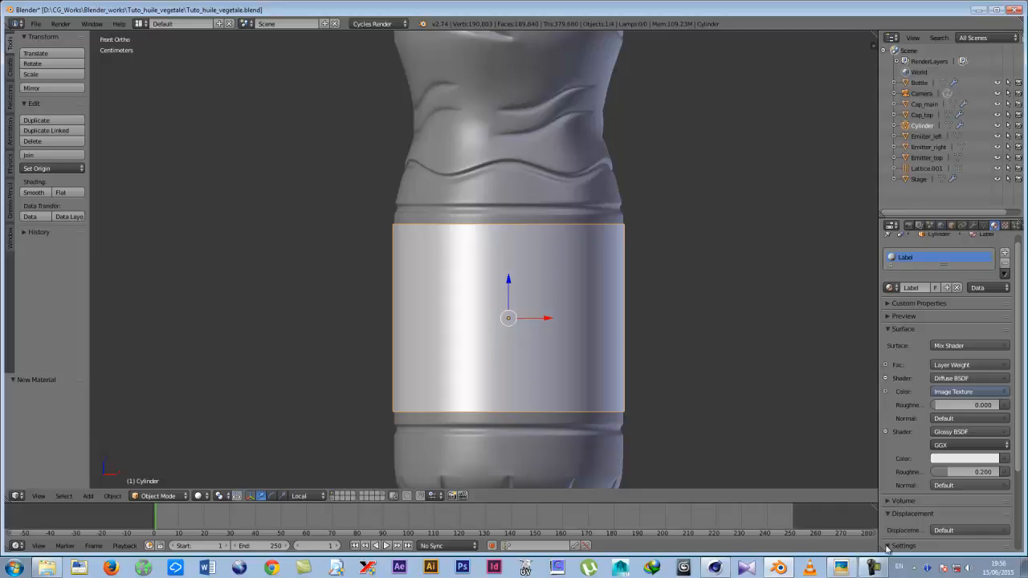
pyautogui.scroll(-5, 1016, 453)
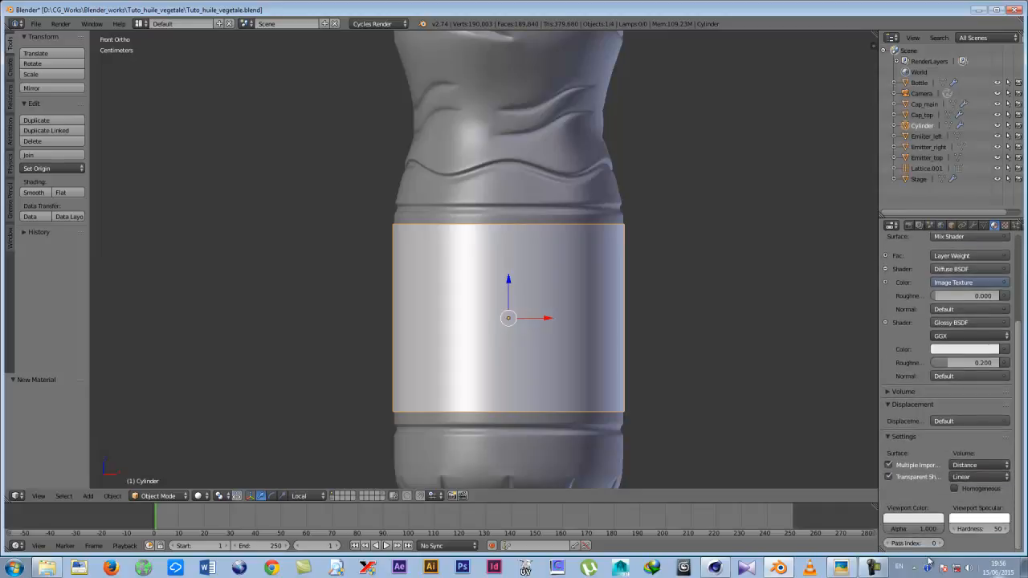
pyautogui.click(916, 519)
pyautogui.click(874, 411)
pyautogui.moveTo(845, 395); pyautogui.dragTo(860, 399)
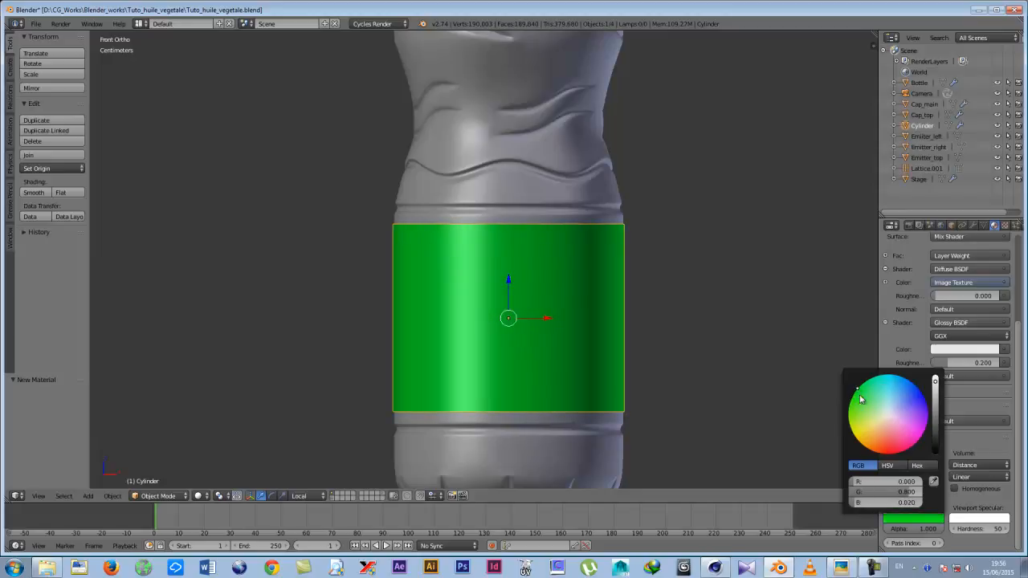
pyautogui.click(980, 408)
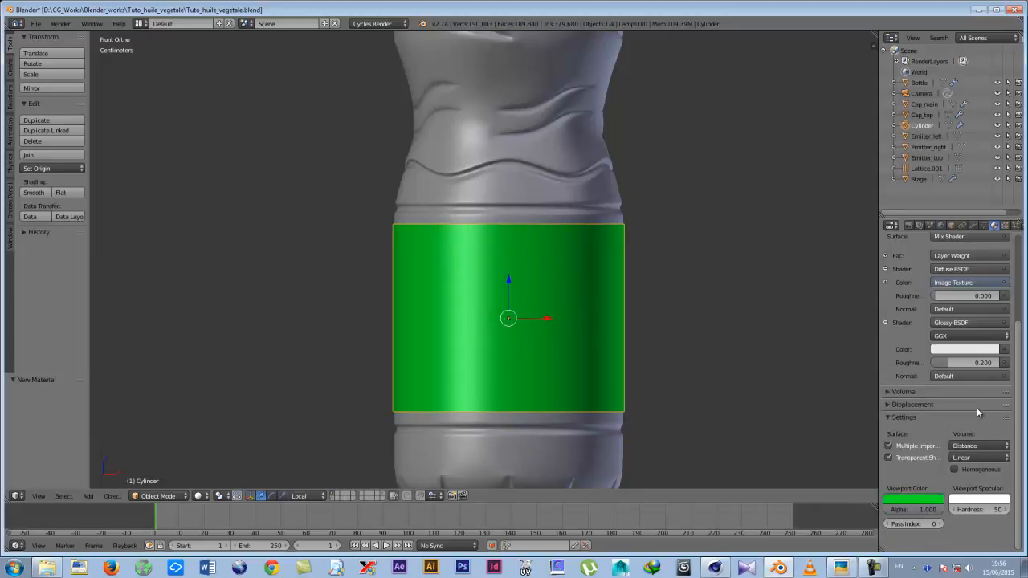
# Give the bottle a material slot and assign the existing Oil material to it.
pyautogui.rightClick(470, 424)
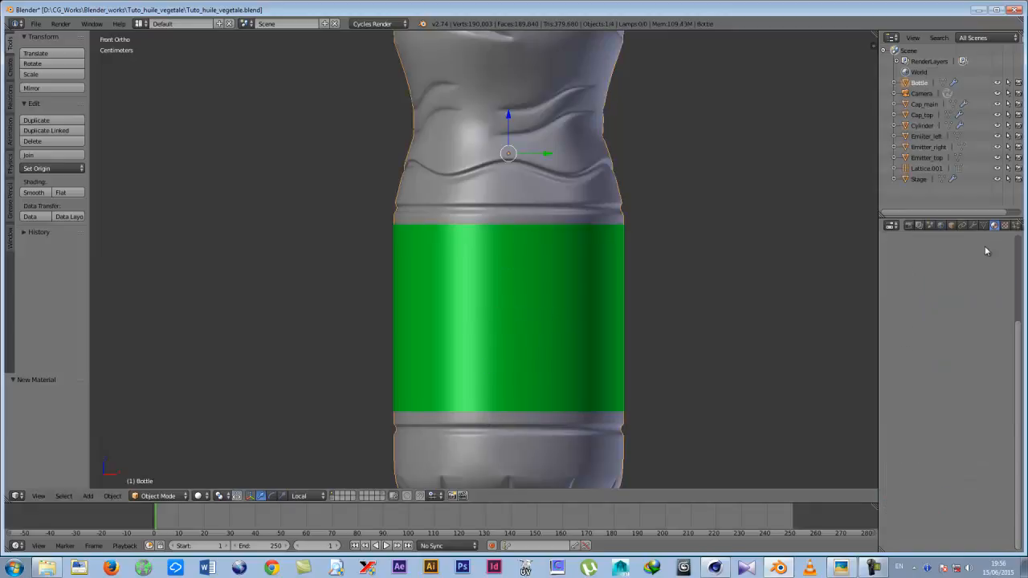
pyautogui.moveTo(1017, 333); pyautogui.dragTo(1022, 238)
pyautogui.click(938, 296)
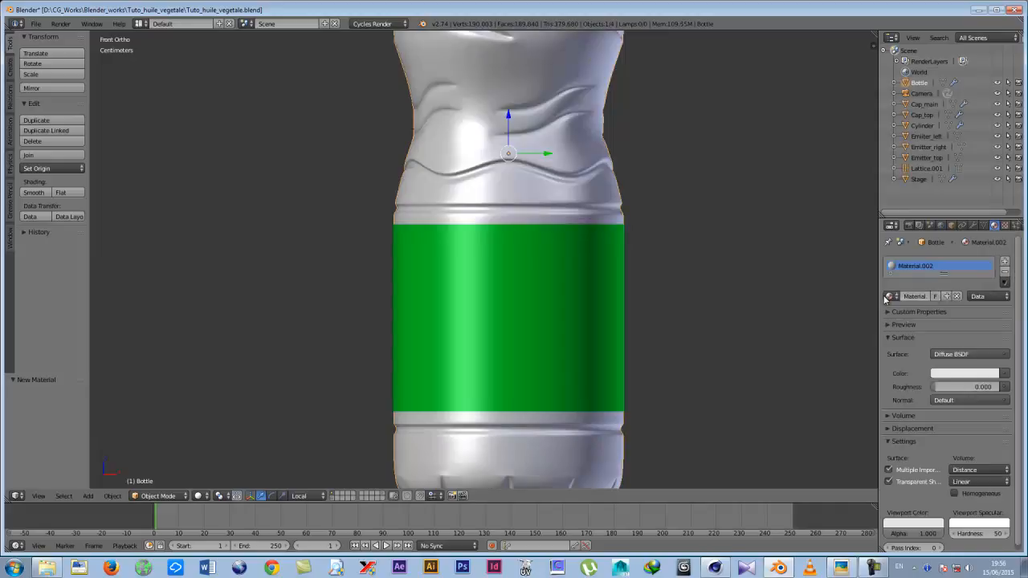
pyautogui.click(893, 296)
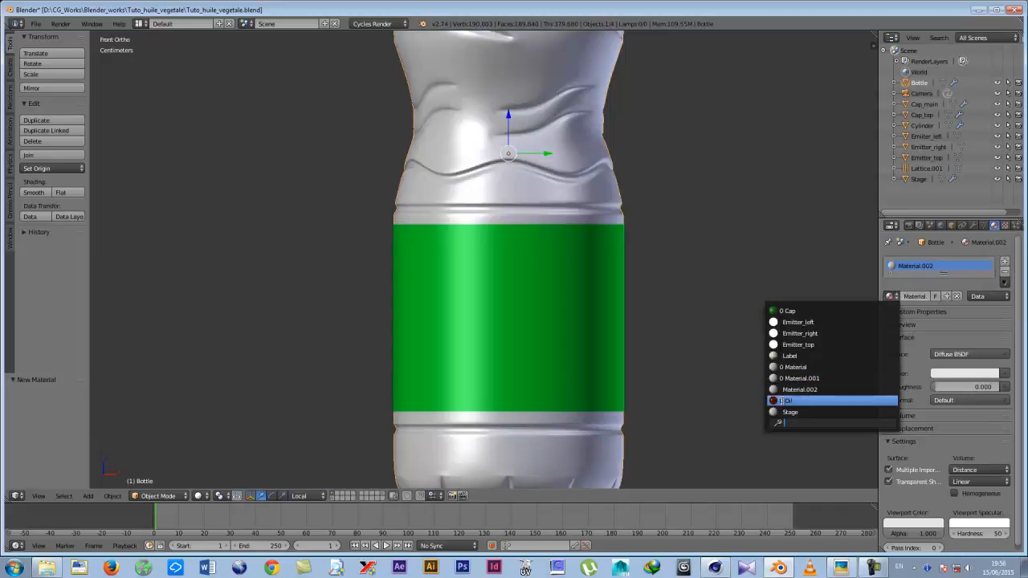
pyautogui.click(785, 401)
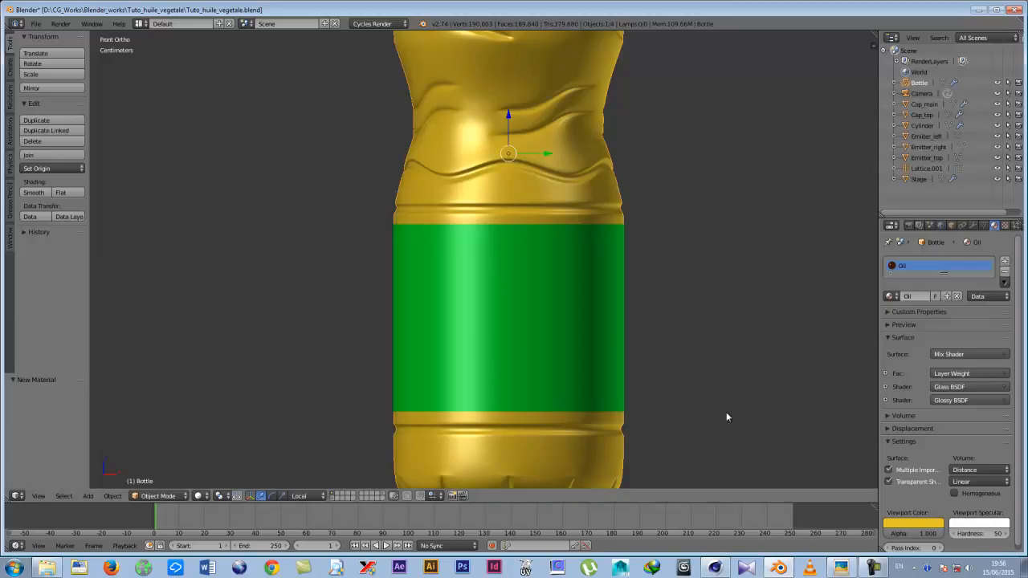
# Scale the label cylinder uniformly by about 0.991 so it sits tighter against the bottle.
pyautogui.scroll(-6, 493, 348)
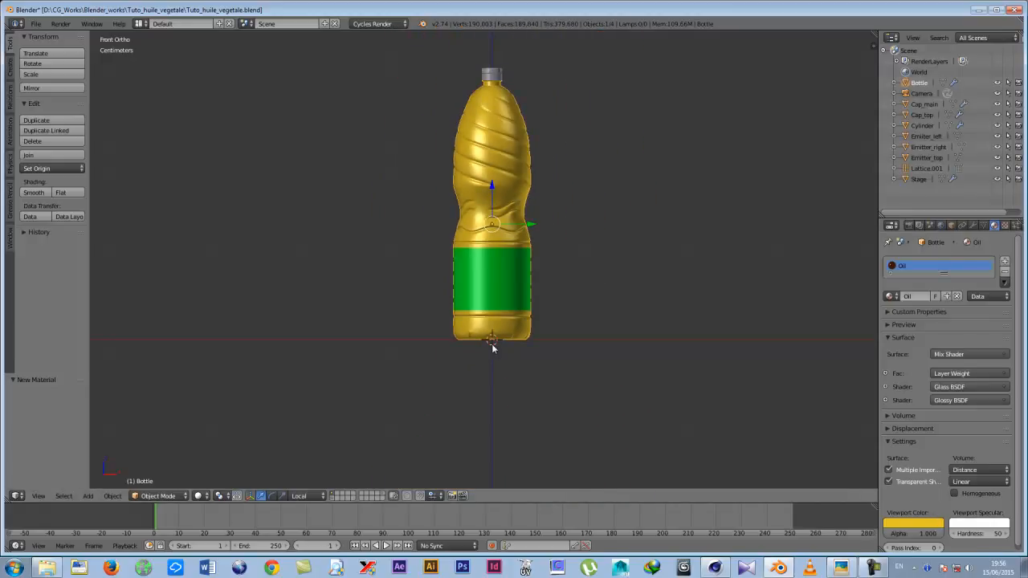
pyautogui.scroll(8, 458, 333)
pyautogui.rightClick(470, 304)
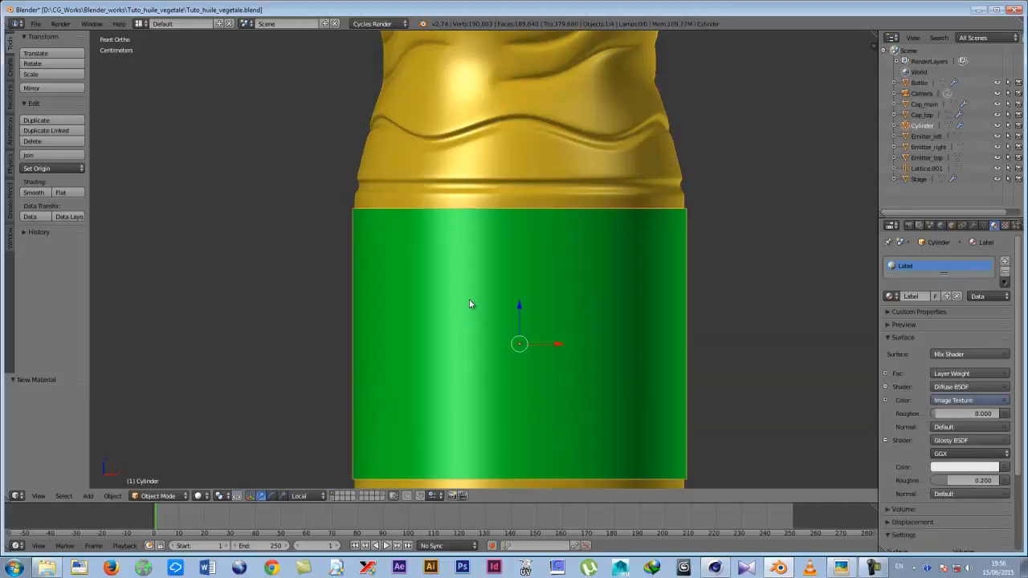
pyautogui.press('s')
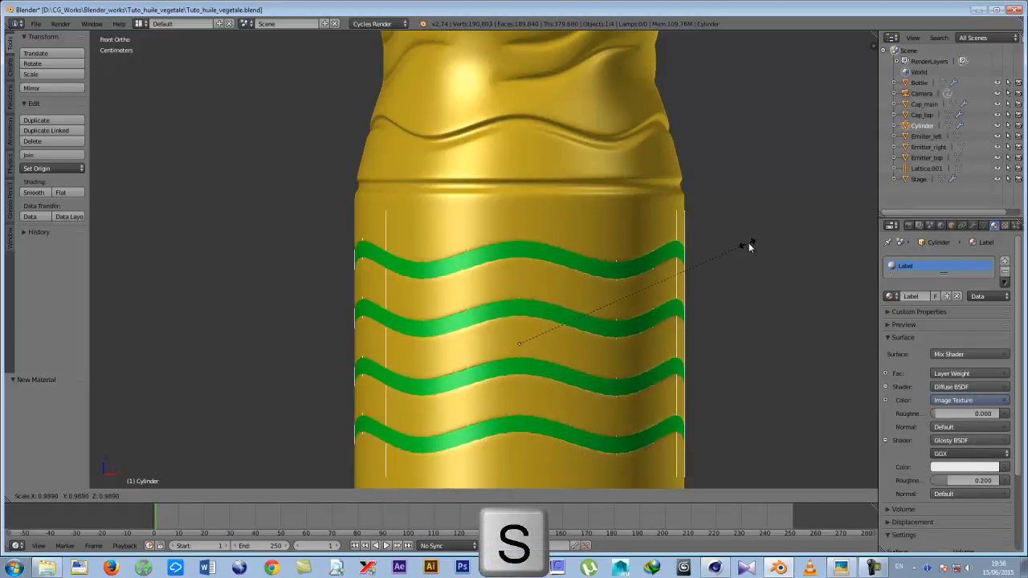
pyautogui.click(752, 242)
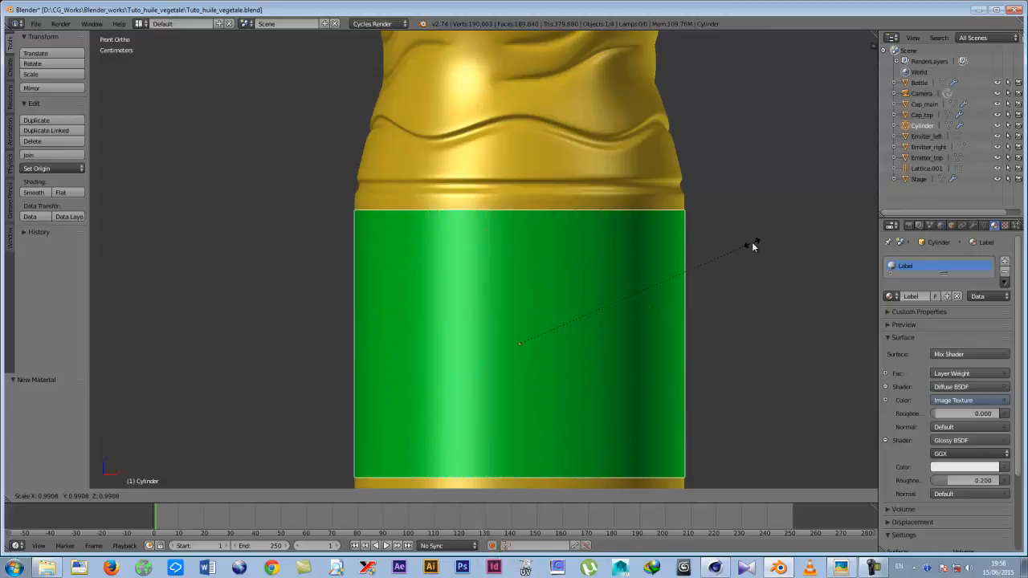
# Lower the label cylinder about 0.158 mm and stretch it along global Z by about 1.127 between the bottle's grooves.
pyautogui.keyDown('shift'); pyautogui.moveTo(501, 305); pyautogui.dragTo(469, 230, button='middle'); pyautogui.keyUp('shift')
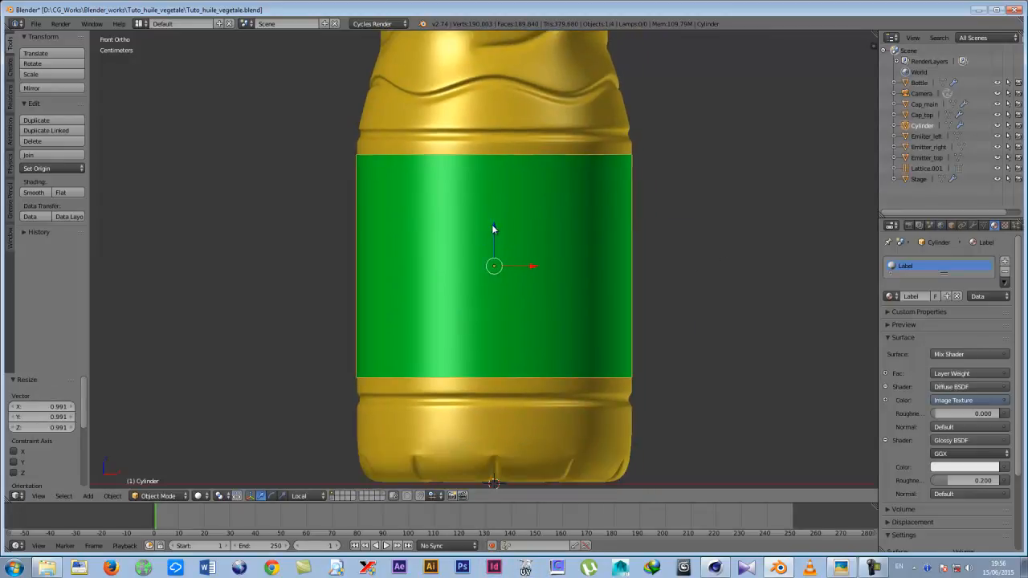
pyautogui.moveTo(492, 230); pyautogui.dragTo(489, 215)
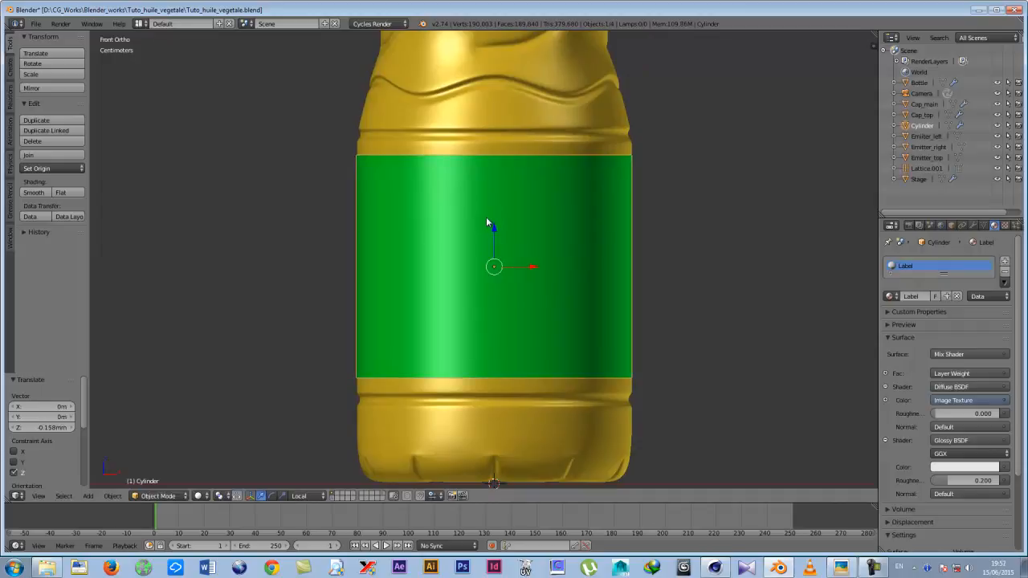
pyautogui.press('s')
pyautogui.press('z')
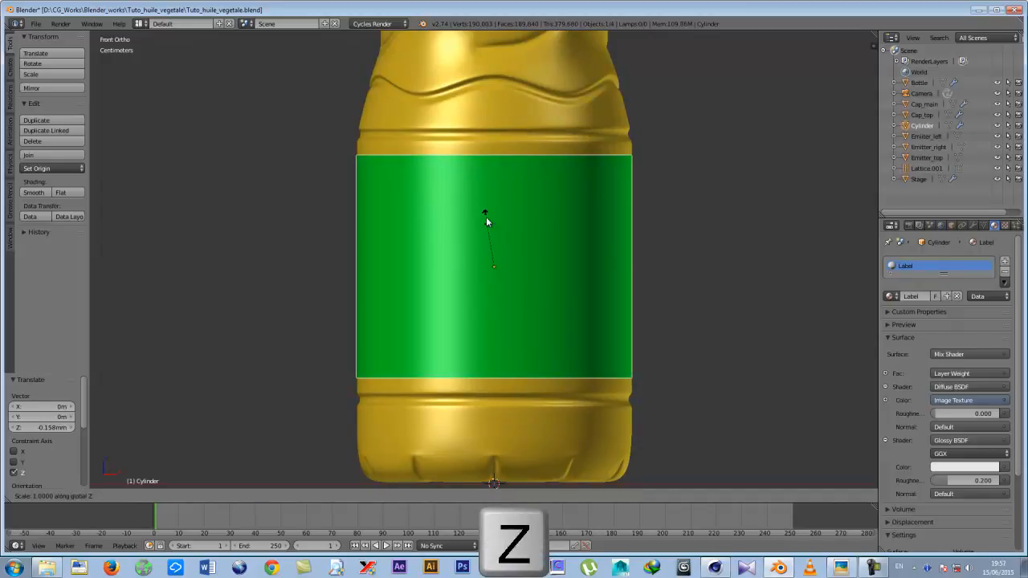
pyautogui.click(490, 176)
pyautogui.scroll(-6, 498, 197)
pyautogui.moveTo(498, 197); pyautogui.dragTo(471, 247, button='middle')
pyautogui.scroll(3, 426, 296)
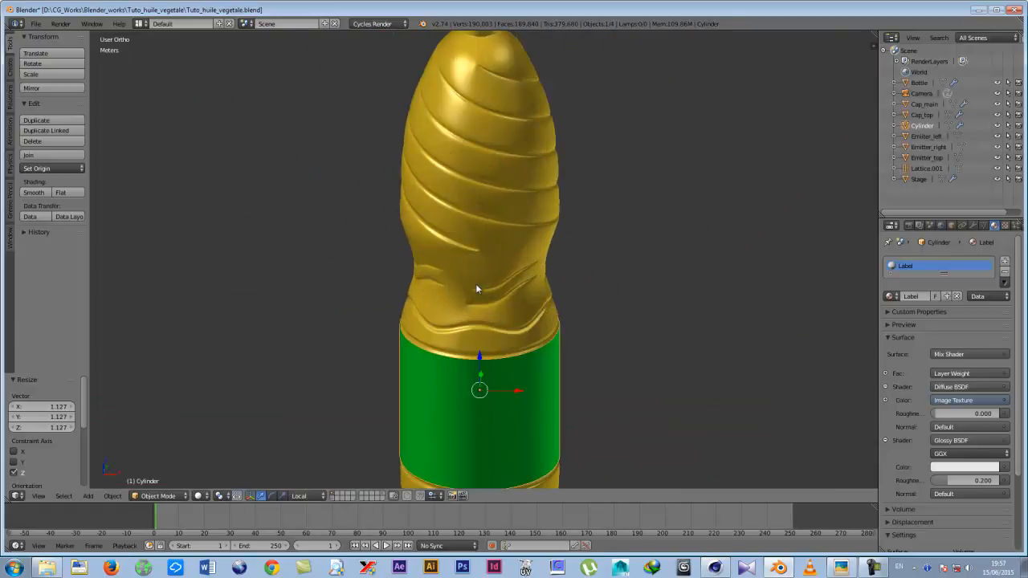
pyautogui.scroll(-1, 480, 298)
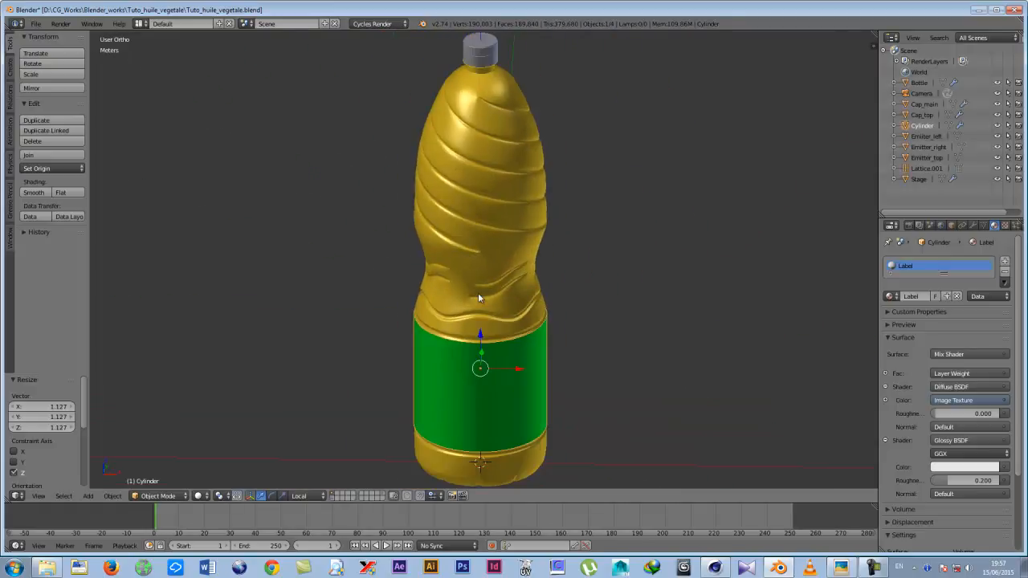
pyautogui.press('KP_1')
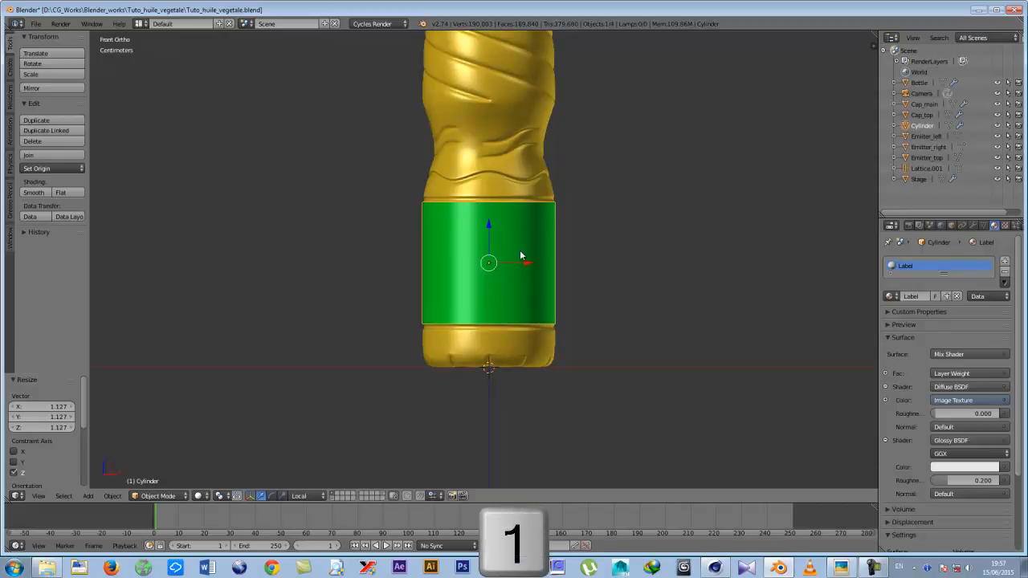
pyautogui.scroll(-4, 521, 255)
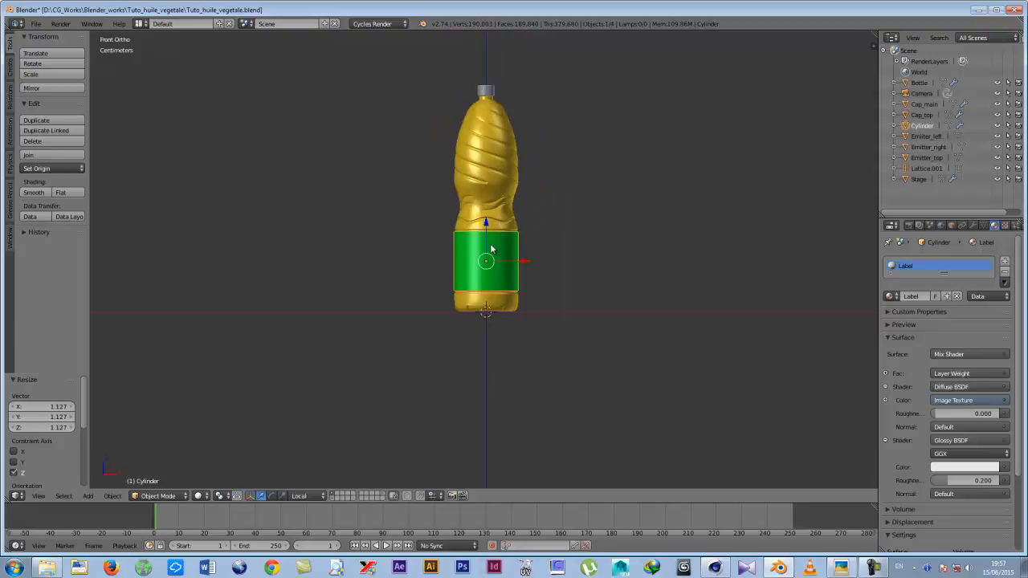
# Edit the label cylinder's mesh and mark the vertical edge at the back of the bottle as a UV seam.
pyautogui.press('Tab')
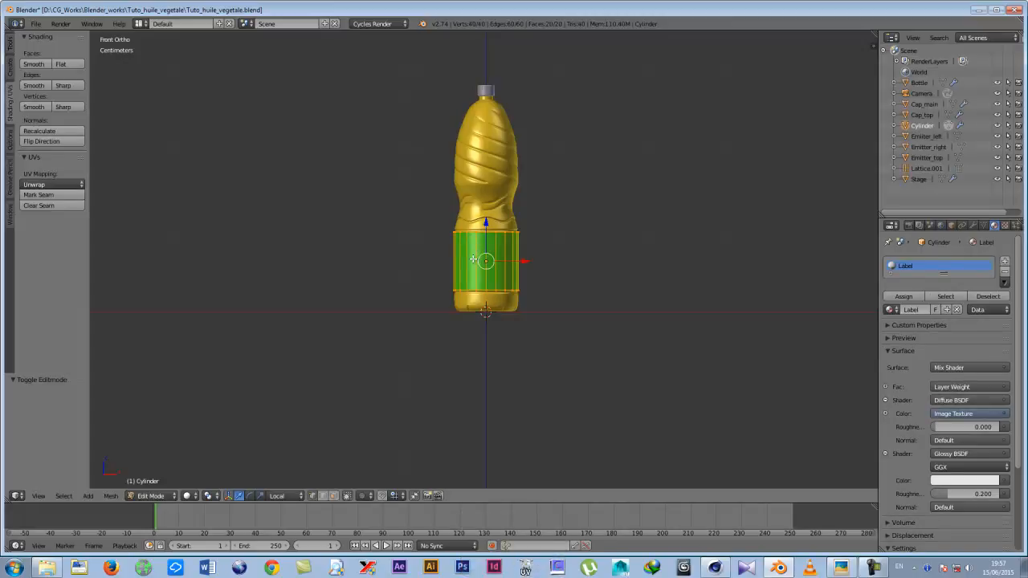
pyautogui.press('KP_7')
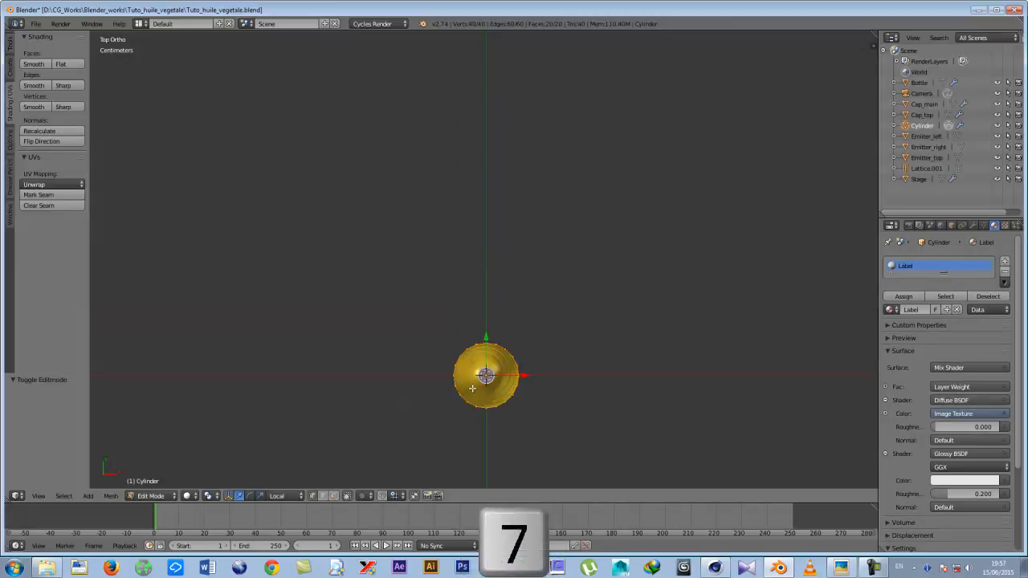
pyautogui.scroll(5, 472, 389)
pyautogui.keyDown('shift'); pyautogui.moveTo(498, 425); pyautogui.dragTo(533, 282, button='middle'); pyautogui.keyUp('shift')
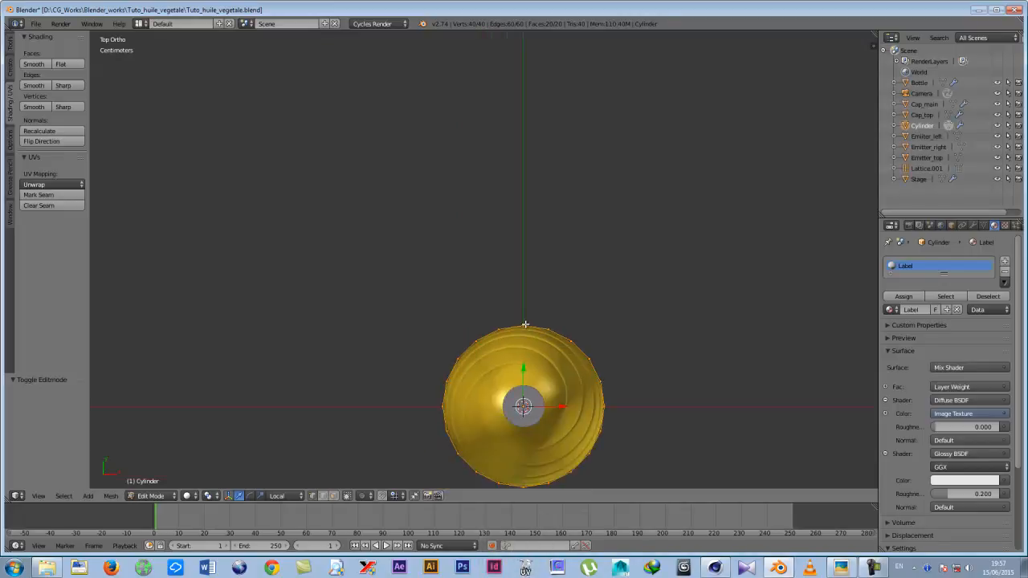
pyautogui.rightClick(522, 326)
pyautogui.moveTo(433, 359); pyautogui.dragTo(620, 232, button='middle')
pyautogui.keyDown('shift'); pyautogui.rightClick(470, 330); pyautogui.keyUp('shift')
pyautogui.scroll(3, 469, 258)
pyautogui.hotkey('ctrl', 'e')
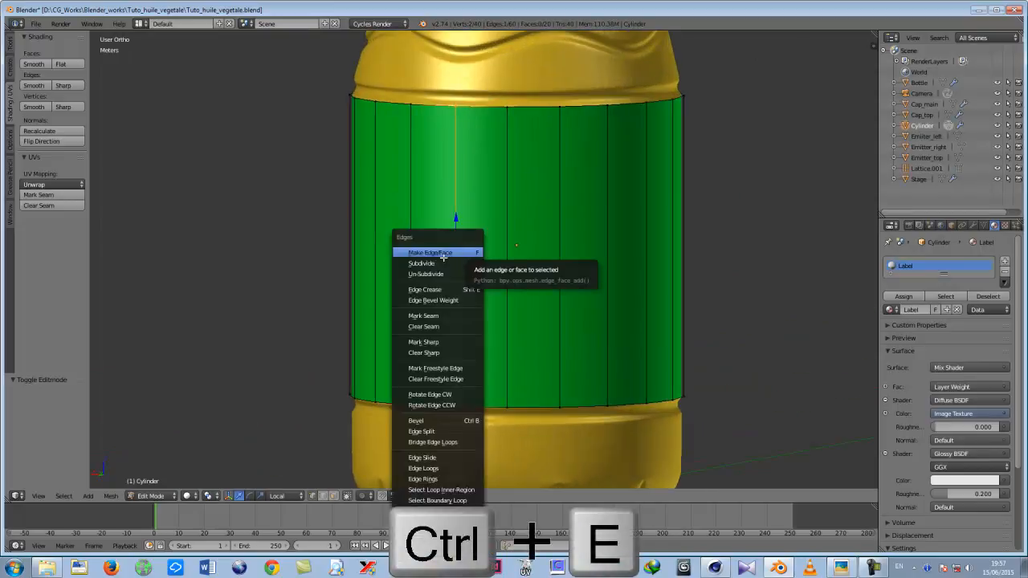
pyautogui.click(433, 316)
pyautogui.scroll(-2, 478, 299)
pyautogui.scroll(-3, 478, 299)
pyautogui.moveTo(510, 290); pyautogui.dragTo(490, 299, button='middle')
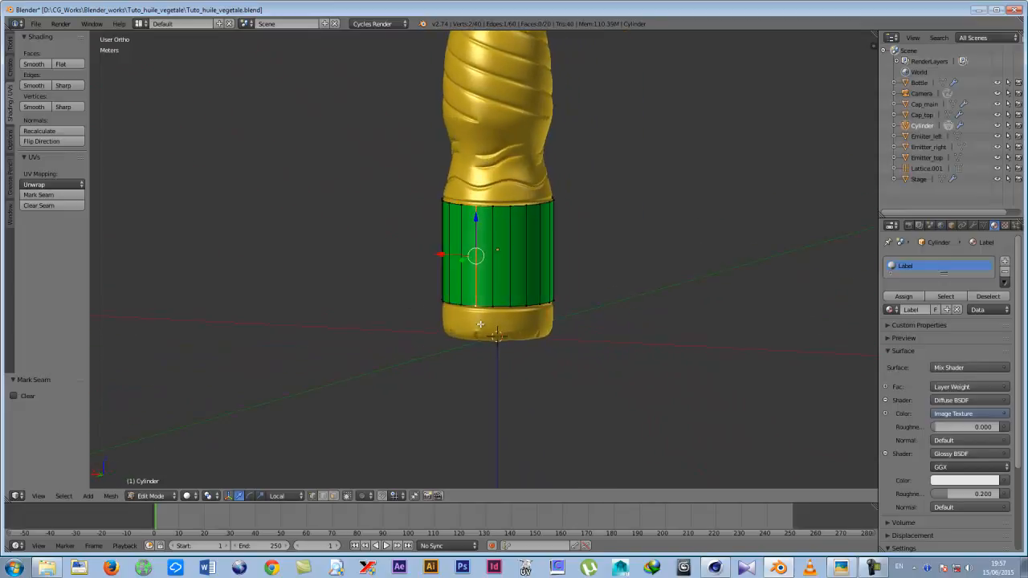
pyautogui.scroll(-2, 480, 323)
pyautogui.scroll(2, 413, 348)
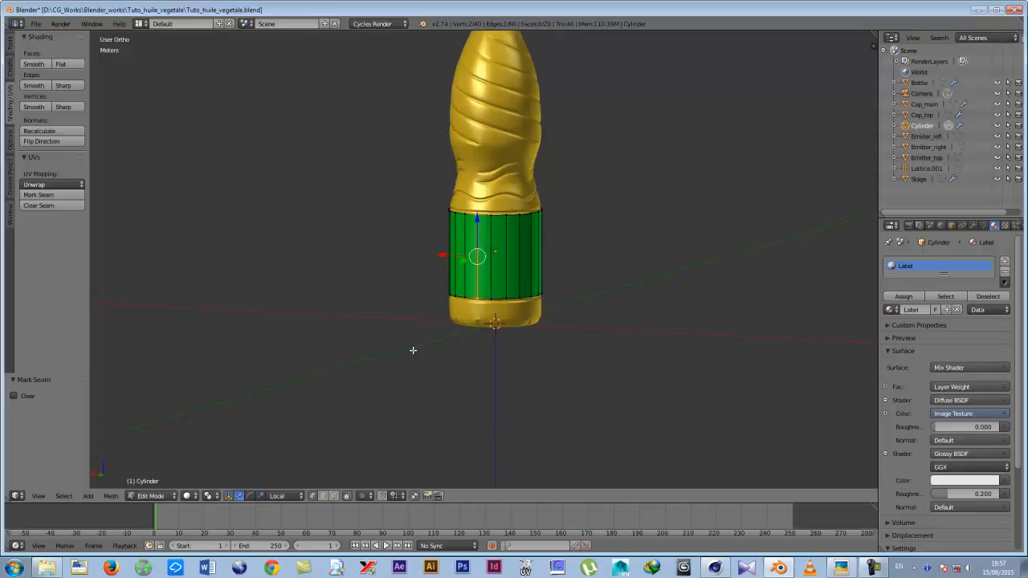
# Select the entire label mesh and split the 3D view in two, turning one half into a UV/Image Editor.
pyautogui.press('a')
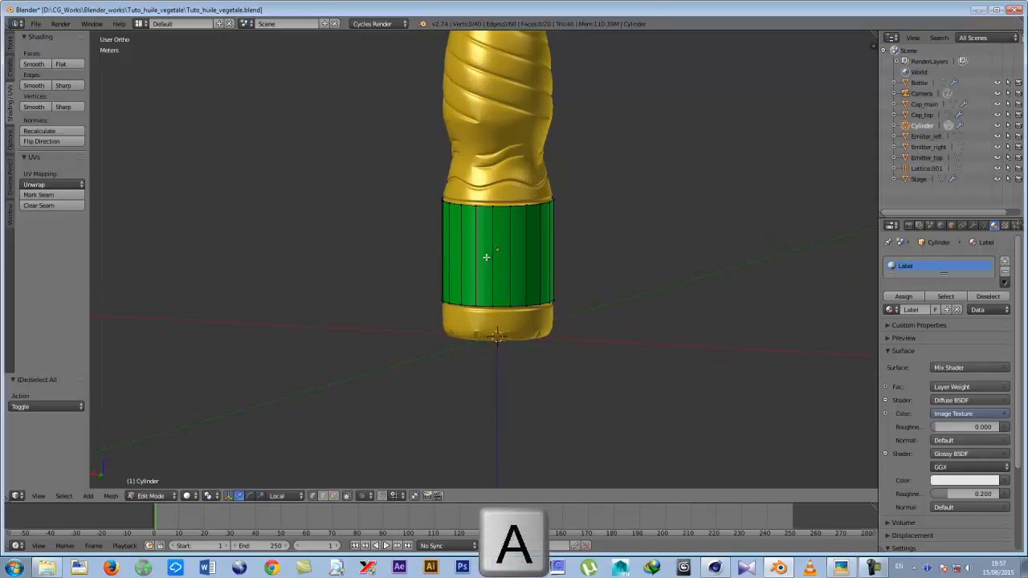
pyautogui.press('a')
pyautogui.scroll(2, 476, 218)
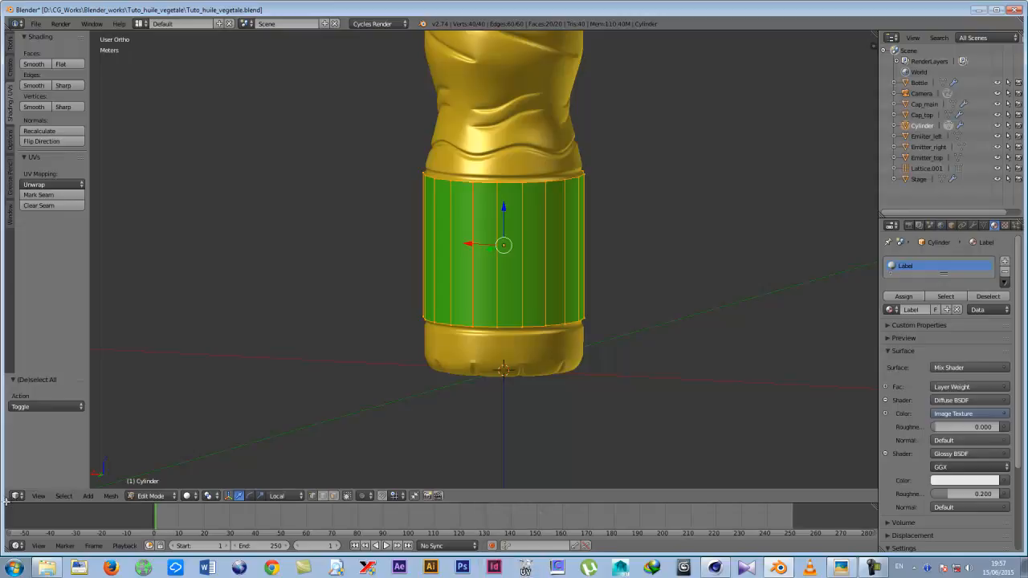
pyautogui.moveTo(4, 499); pyautogui.dragTo(465, 455)
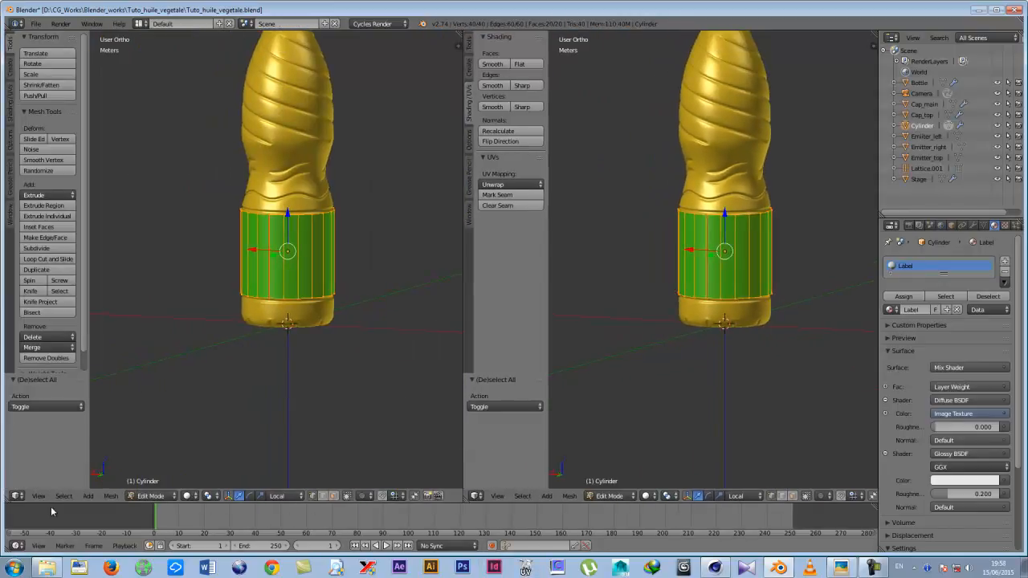
pyautogui.click(20, 496)
pyautogui.click(35, 415)
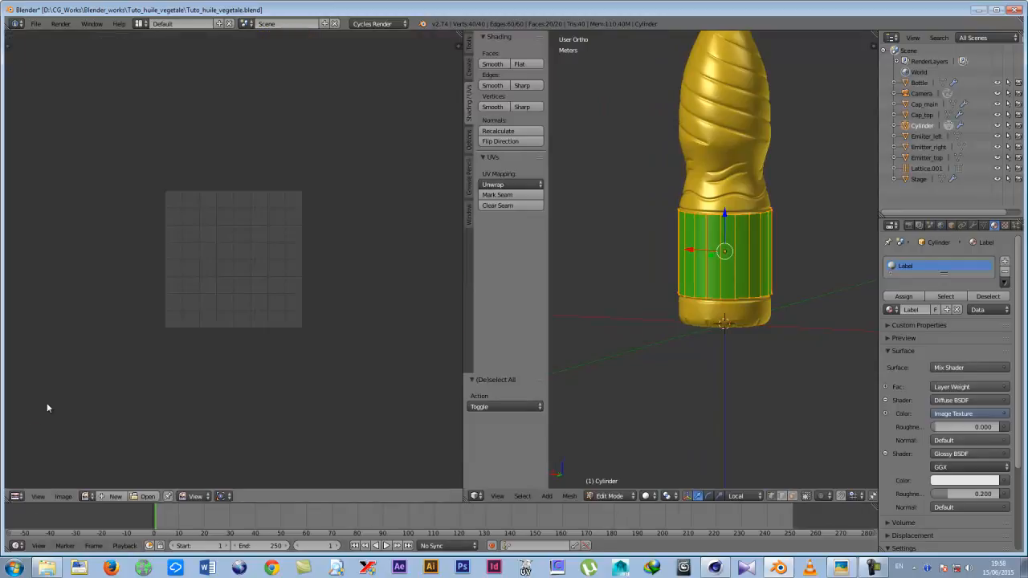
pyautogui.scroll(3, 265, 291)
pyautogui.moveTo(253, 289); pyautogui.dragTo(292, 299, button='middle')
pyautogui.scroll(1, 291, 299)
pyautogui.scroll(-3, 292, 299)
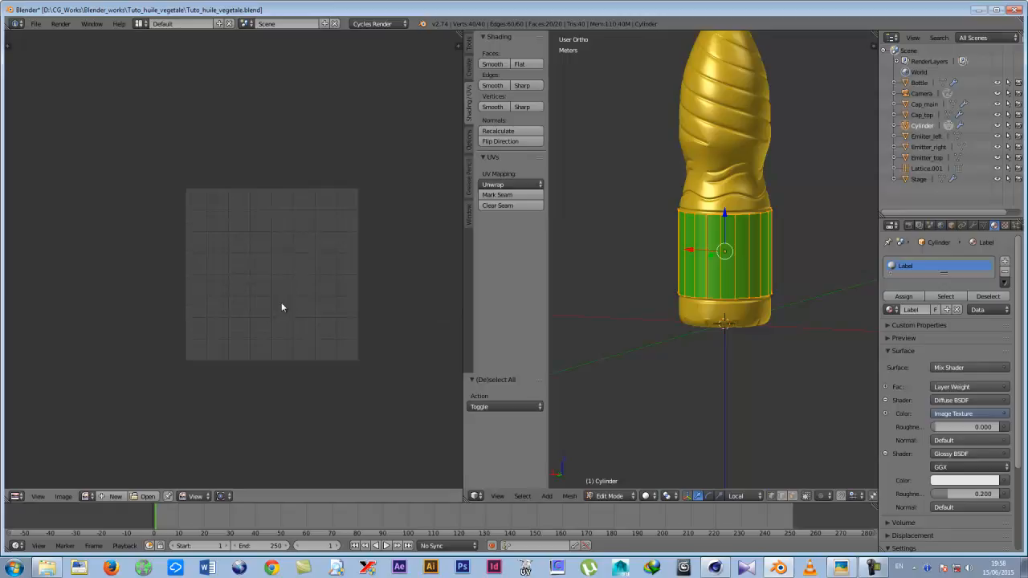
pyautogui.scroll(1, 258, 317)
pyautogui.scroll(-1, 258, 317)
pyautogui.click(90, 496)
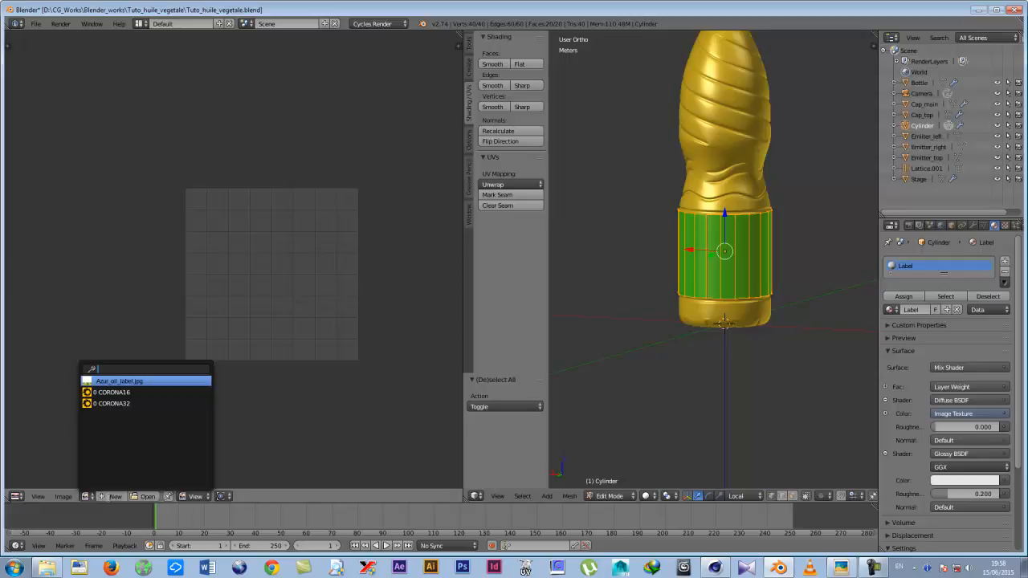
pyautogui.click(111, 499)
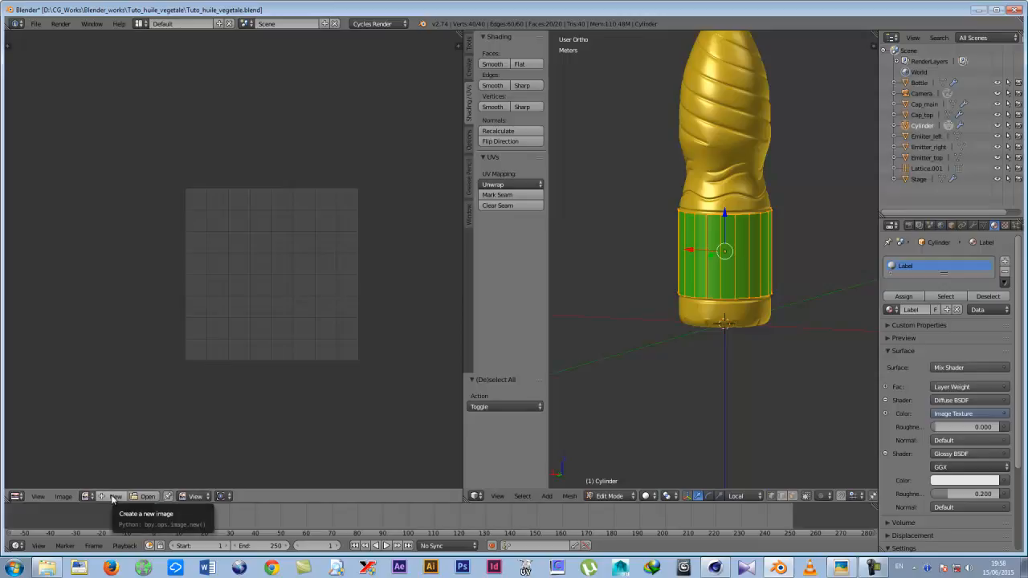
# Create a new blank image 4096 px wide and 4096 px high in the UV/Image Editor.
pyautogui.click(114, 497)
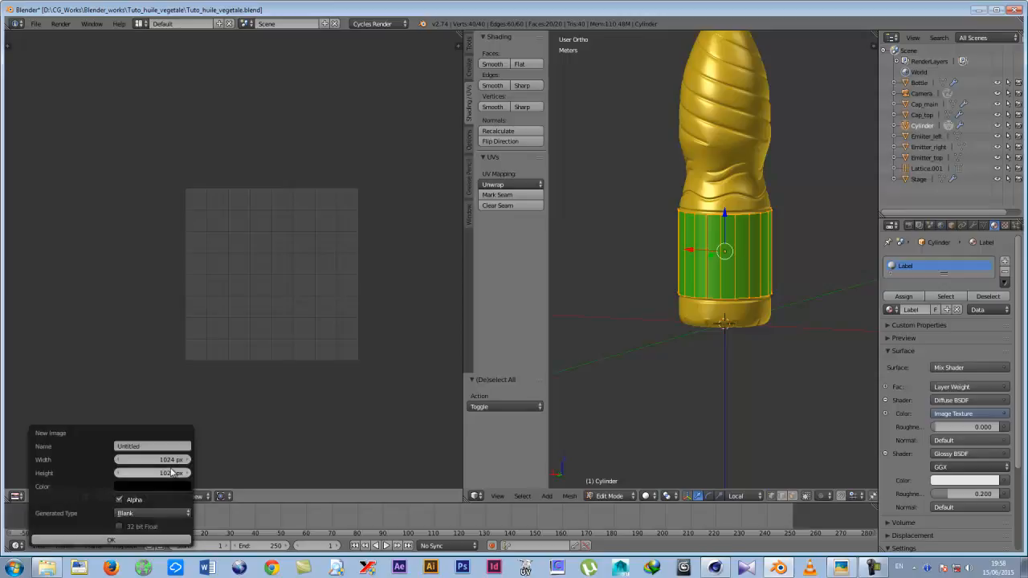
pyautogui.click(163, 461)
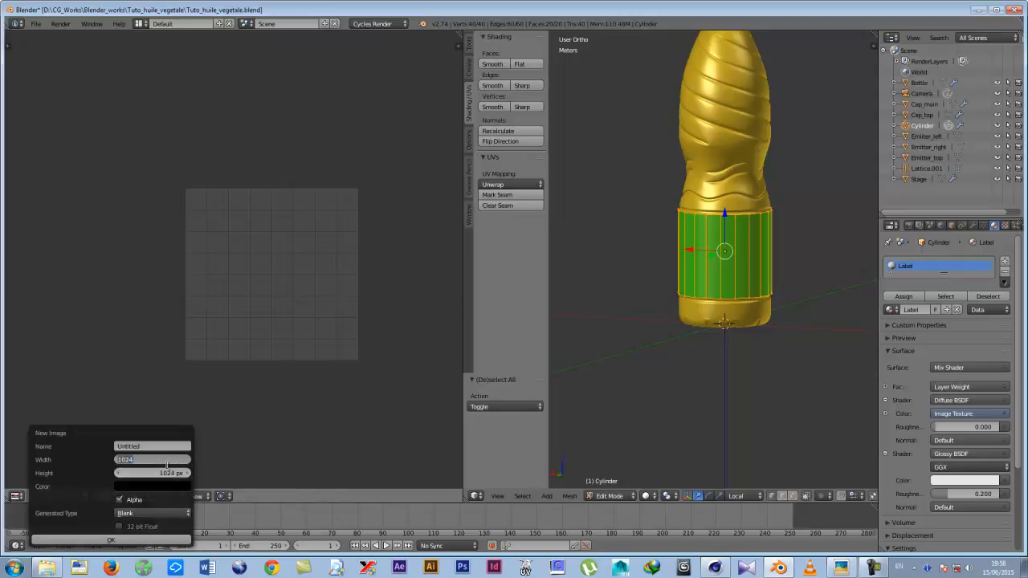
pyautogui.write('*4')
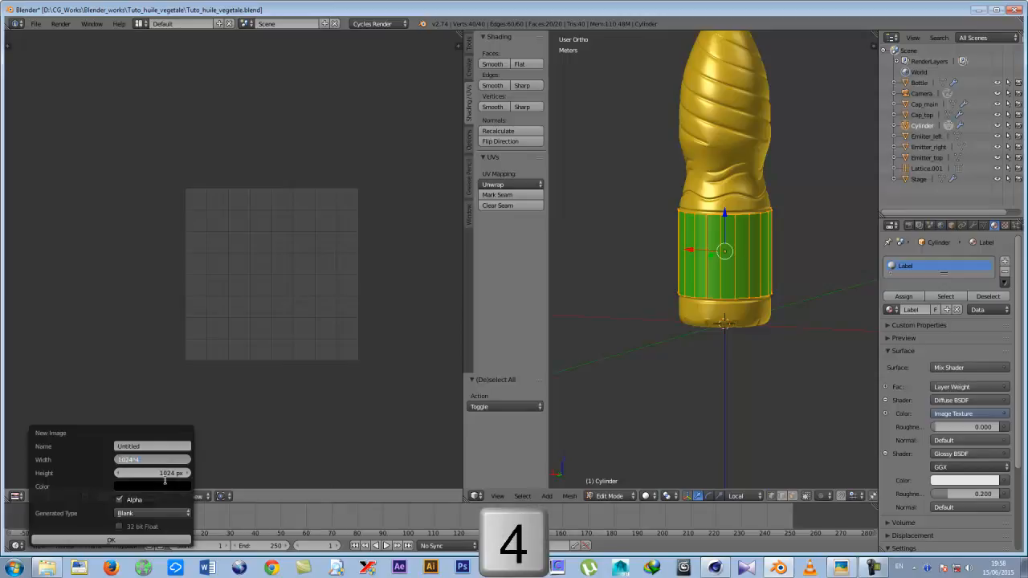
pyautogui.click(164, 472)
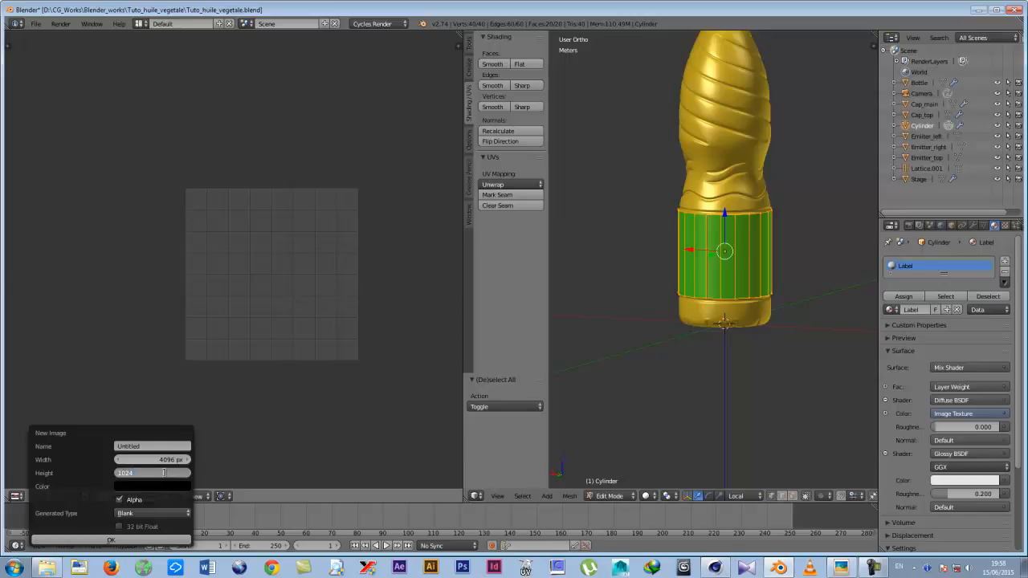
pyautogui.write('*4')
pyautogui.click(167, 459)
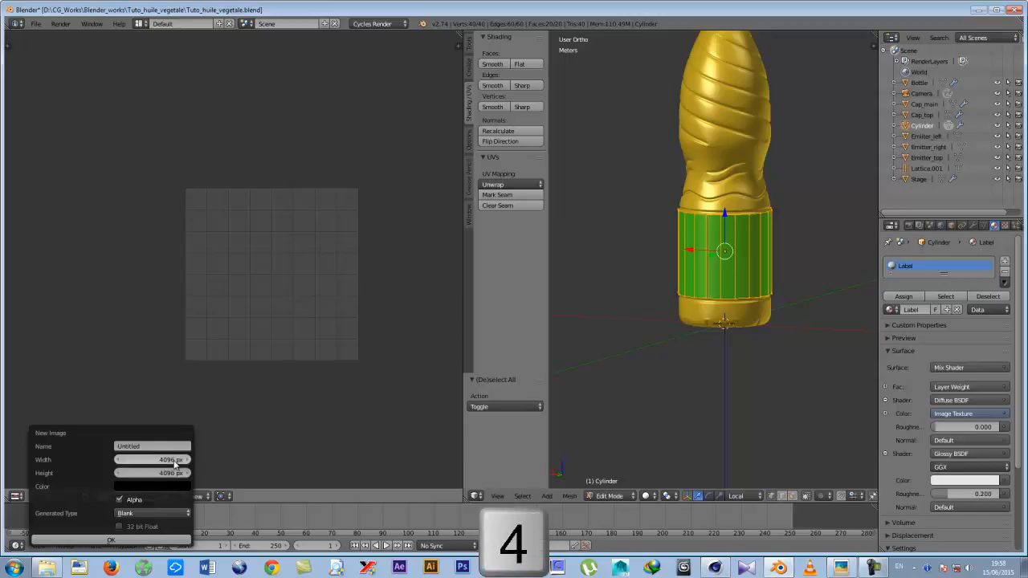
pyautogui.click(109, 535)
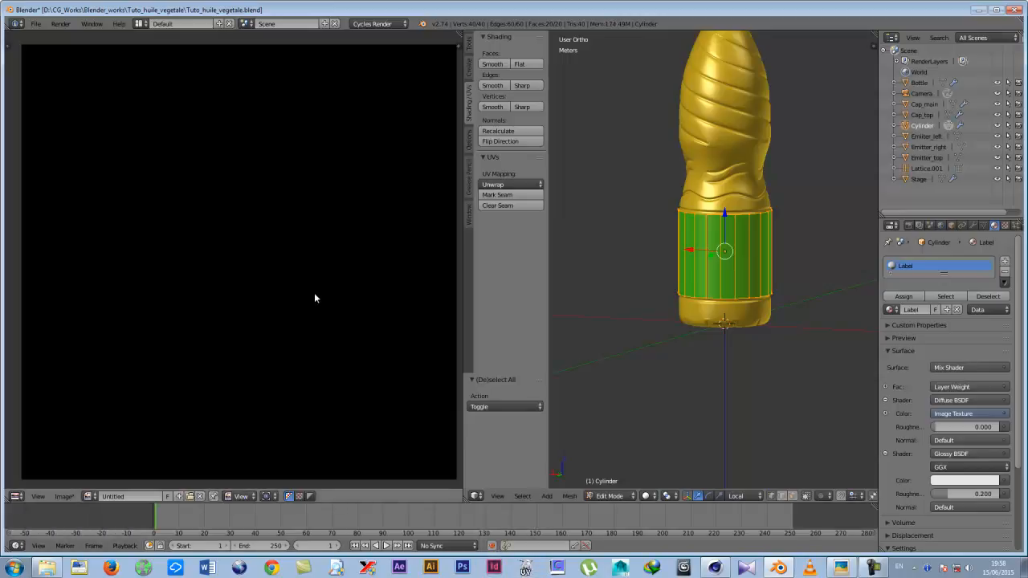
# Reselect the entire label mesh and unwrap it along the marked seam onto the blank image.
pyautogui.scroll(-8, 314, 298)
pyautogui.scroll(1, 257, 296)
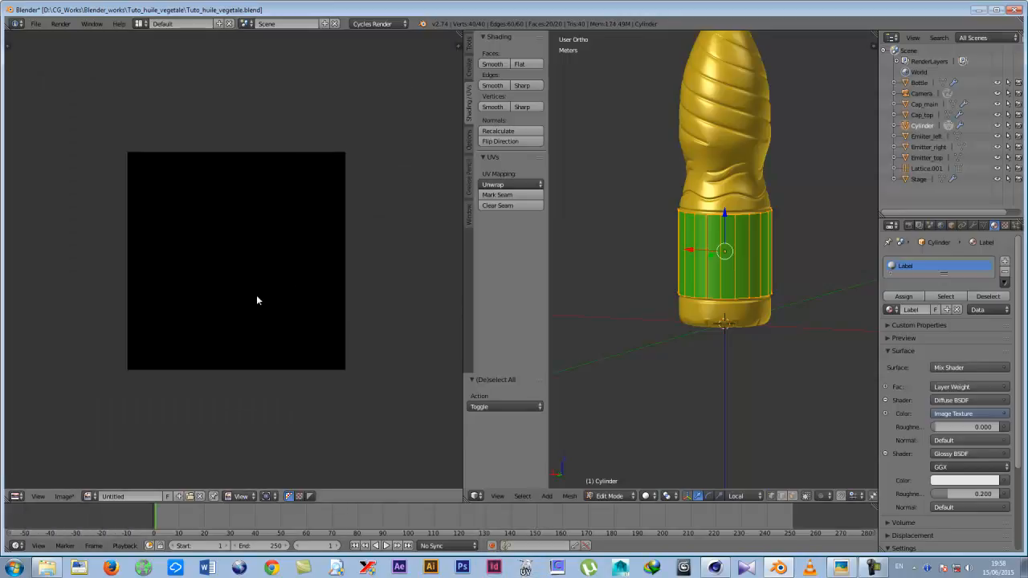
pyautogui.click(708, 215)
pyautogui.press('a')
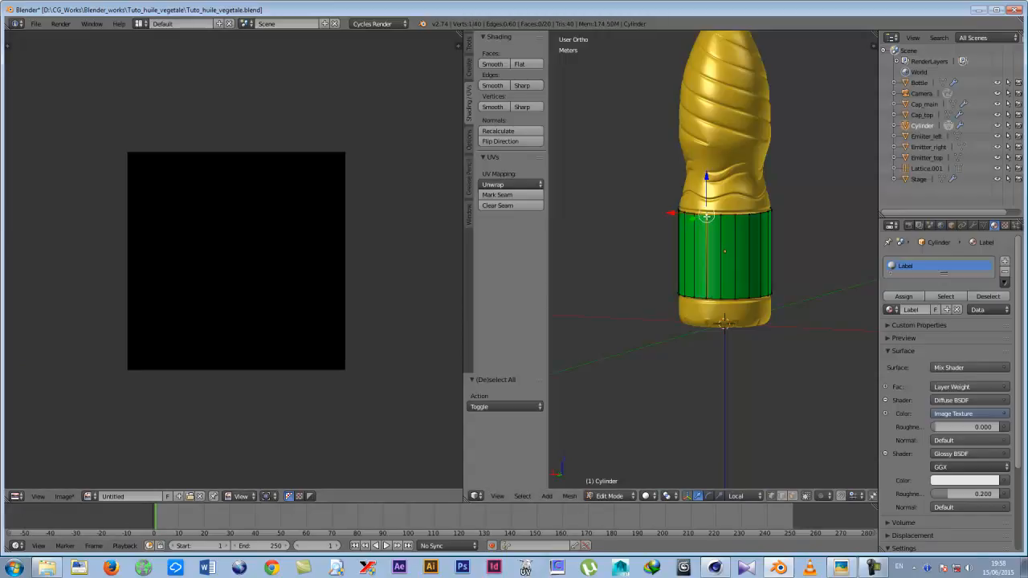
pyautogui.press('a')
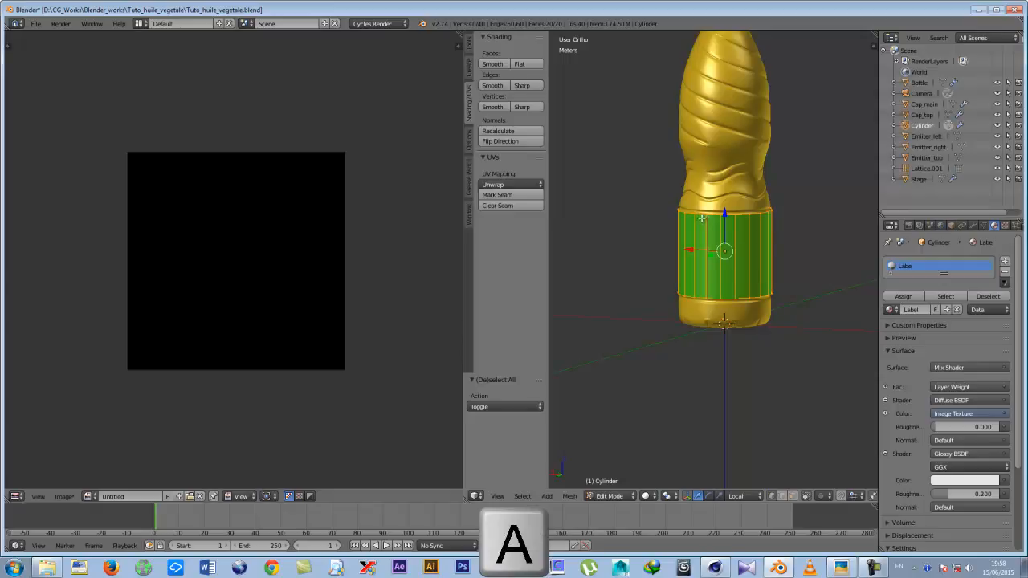
pyautogui.press('u')
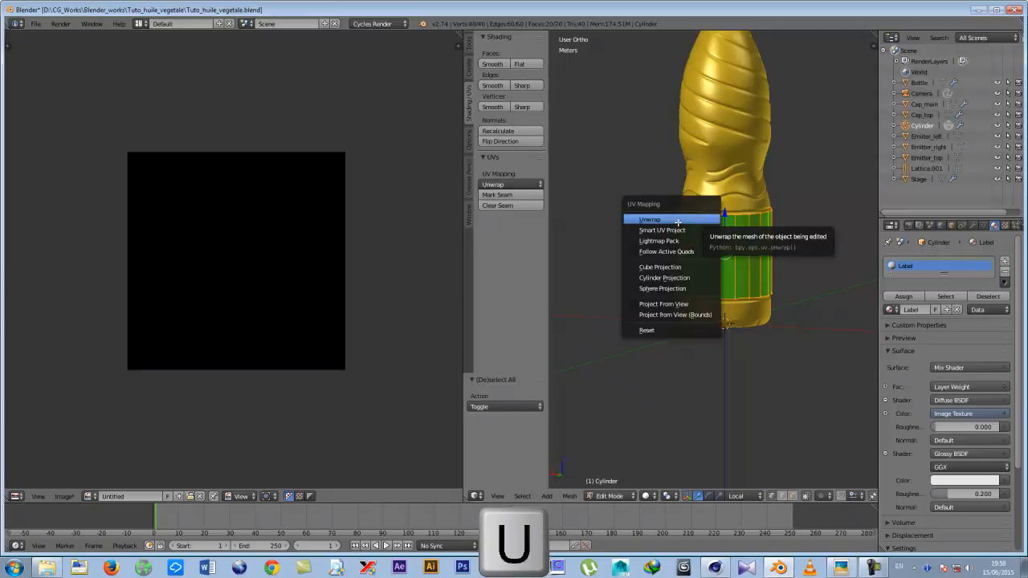
pyautogui.click(666, 221)
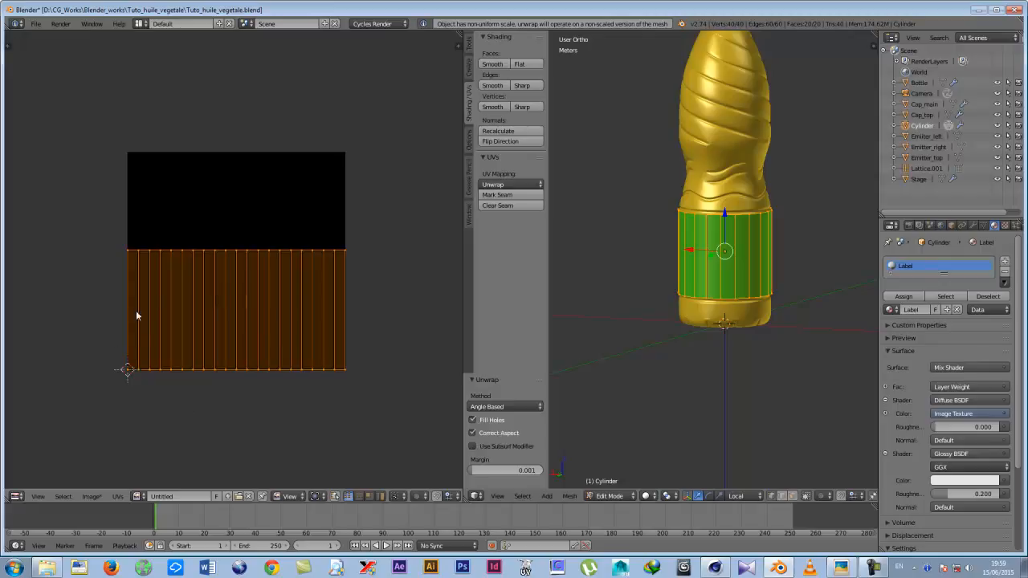
pyautogui.scroll(3, 151, 301)
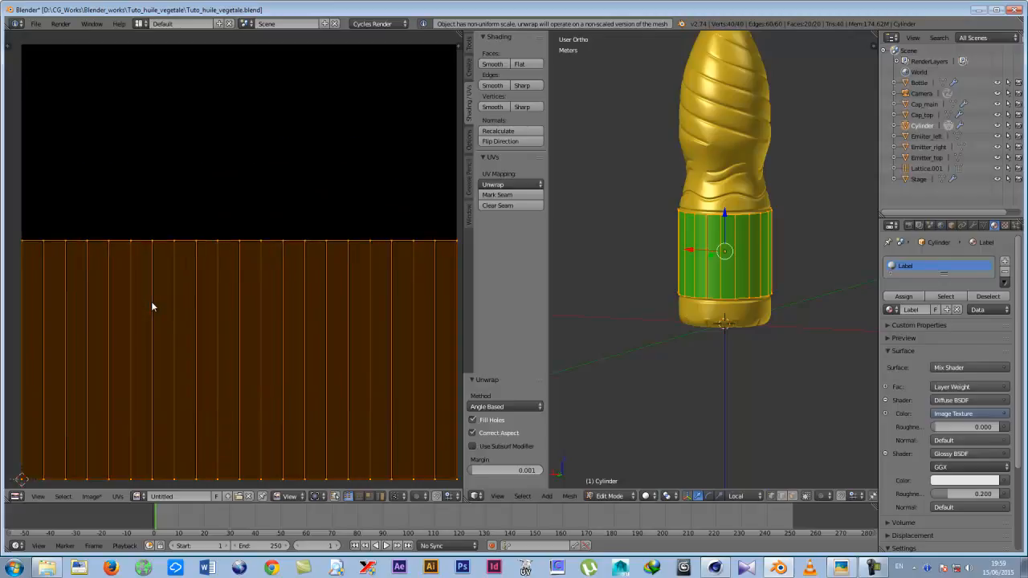
pyautogui.scroll(-4, 151, 301)
pyautogui.scroll(2, 151, 301)
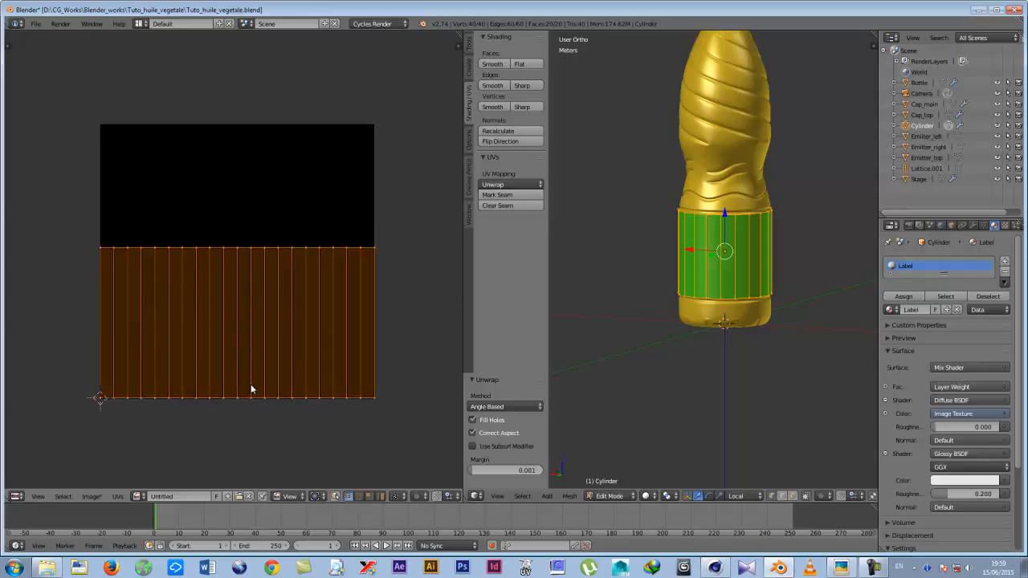
# Rename the blank image as Oil_label.
pyautogui.click(178, 497)
pyautogui.write('Oil')
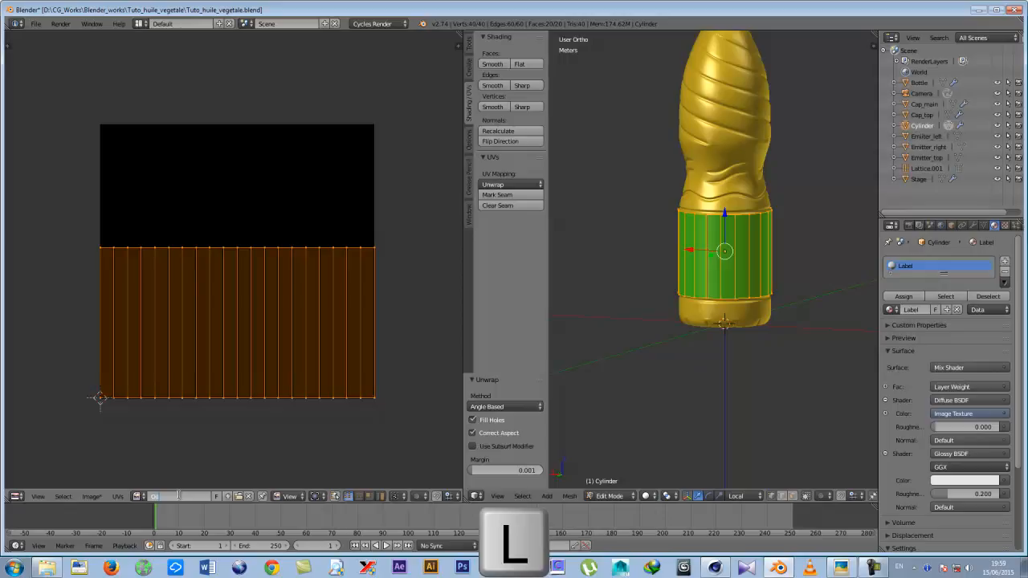
pyautogui.write('e')
pyautogui.press('Return')
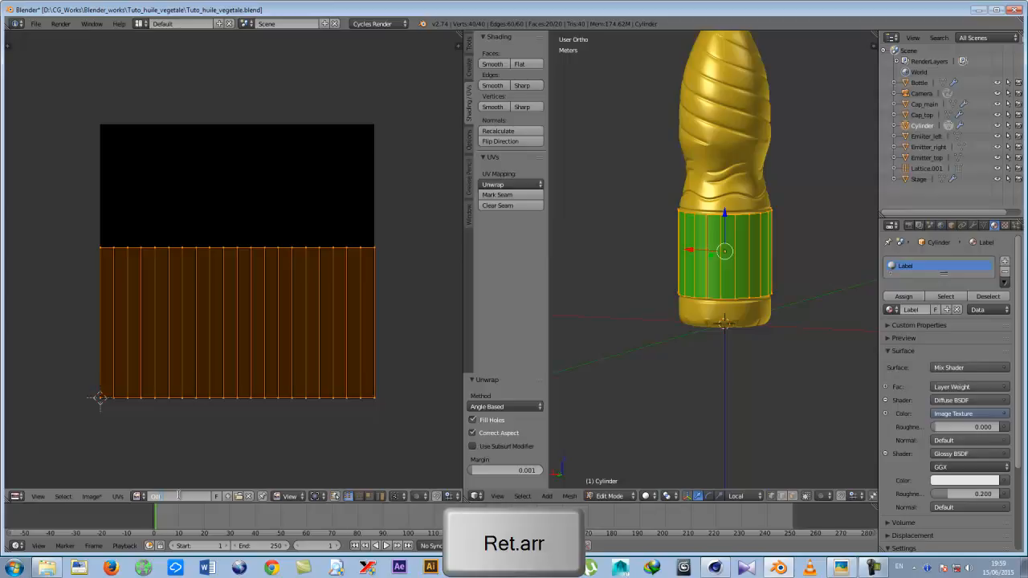
pyautogui.write('_label')
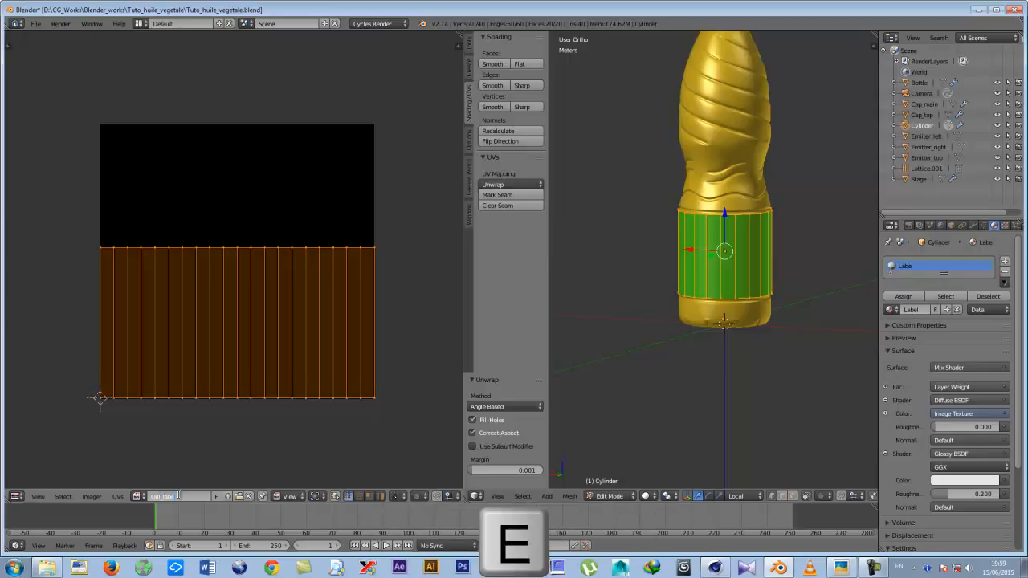
pyautogui.press('Return')
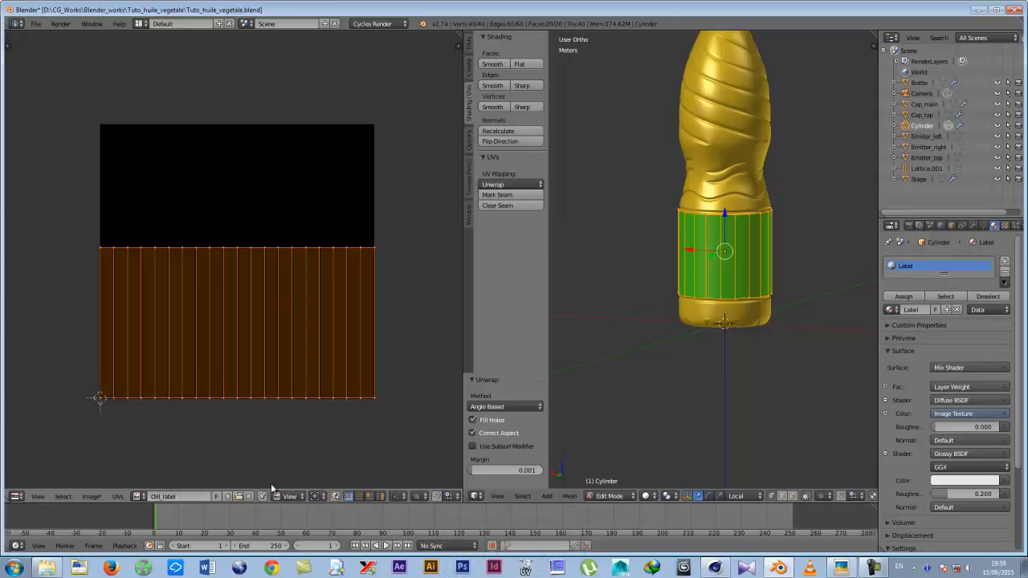
# Open the image Azur_oil_label.jpg from the Vegetable_oil_bottle folder behind the label's UV layout.
pyautogui.click(88, 497)
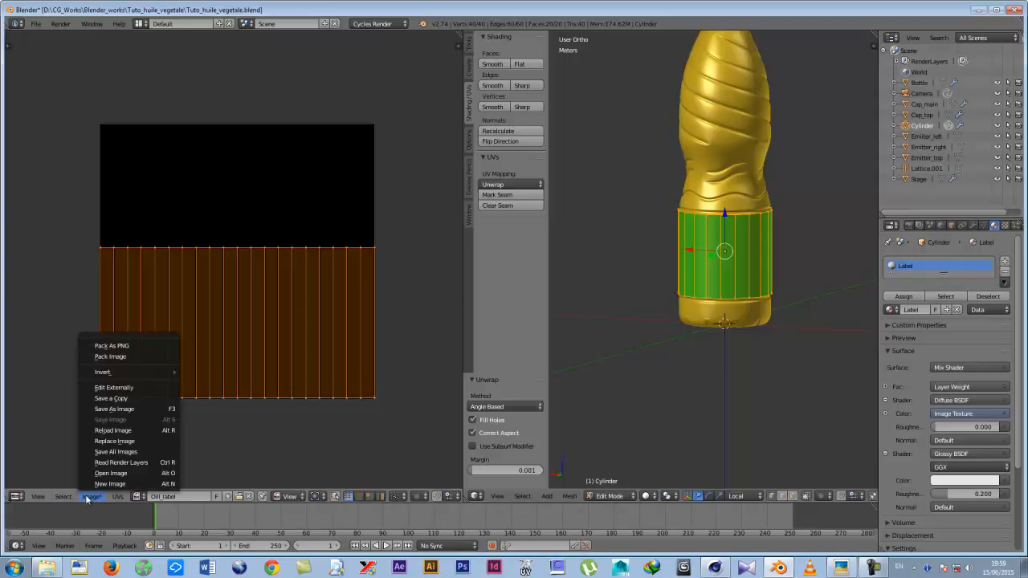
pyautogui.click(116, 473)
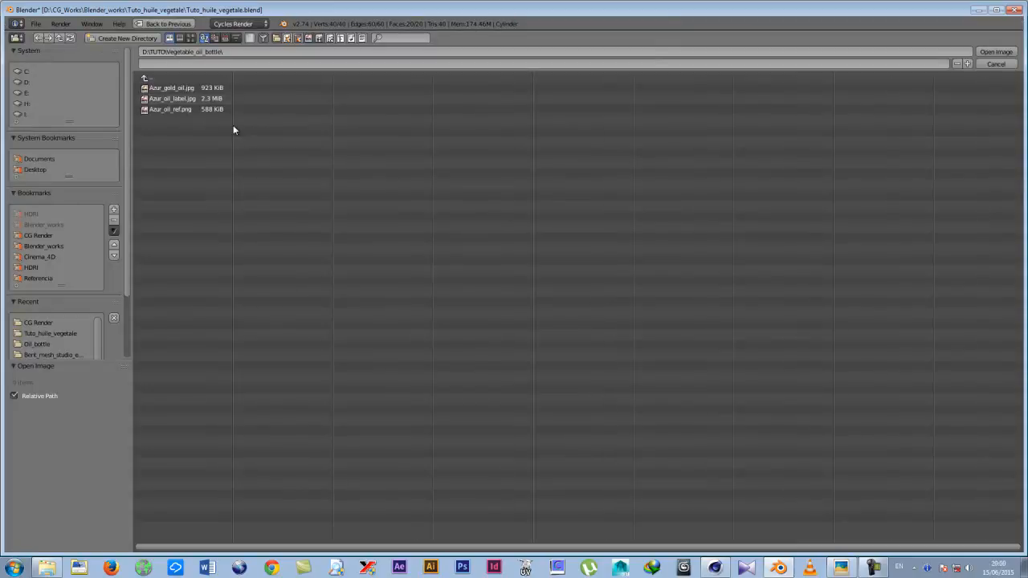
pyautogui.click(173, 100)
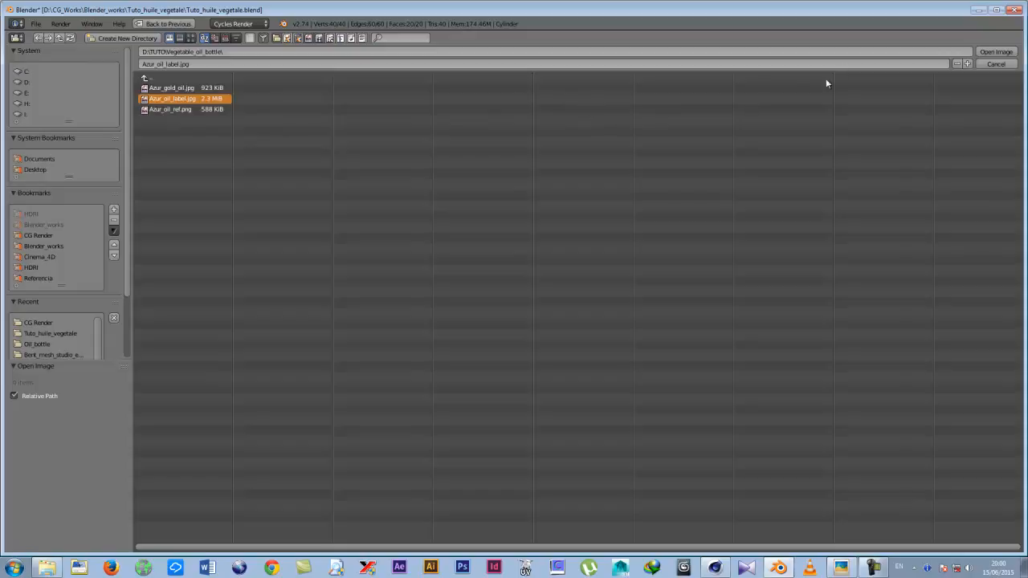
pyautogui.click(991, 51)
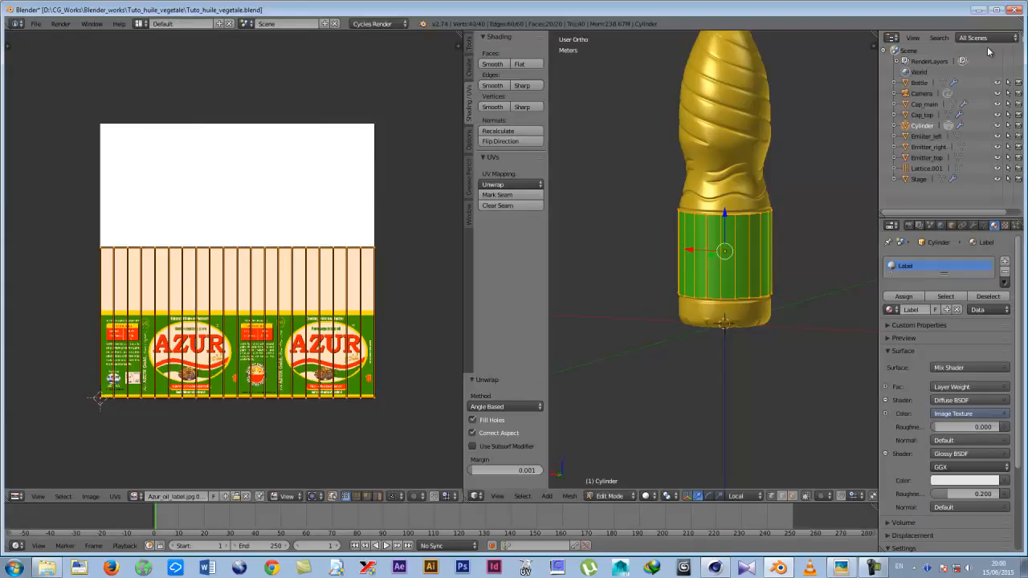
# Select the upper row of the label's UVs and move it down about 2.286 cm to the upper edge of the artwork.
pyautogui.scroll(2, 116, 383)
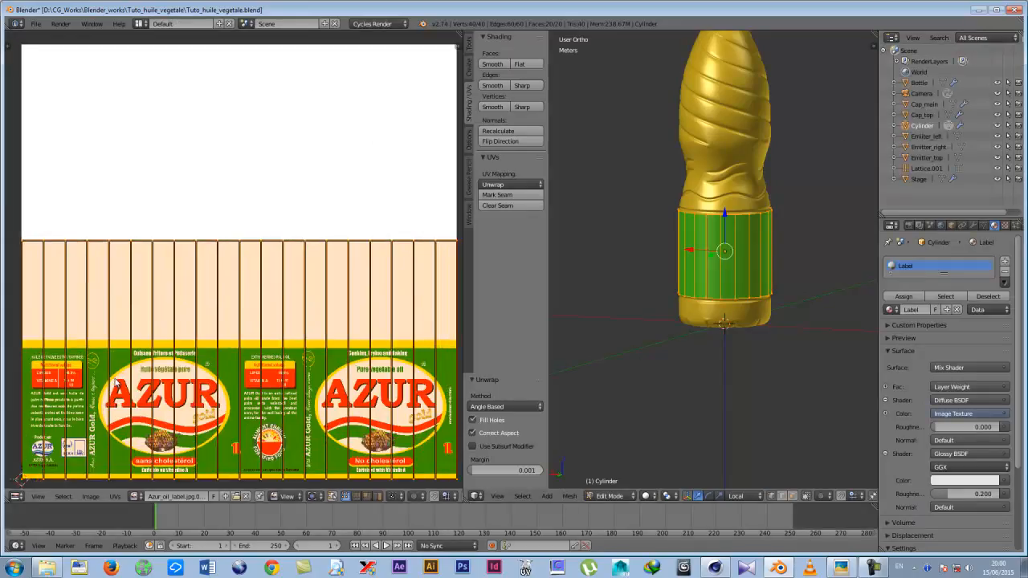
pyautogui.scroll(1, 115, 383)
pyautogui.scroll(-3, 149, 335)
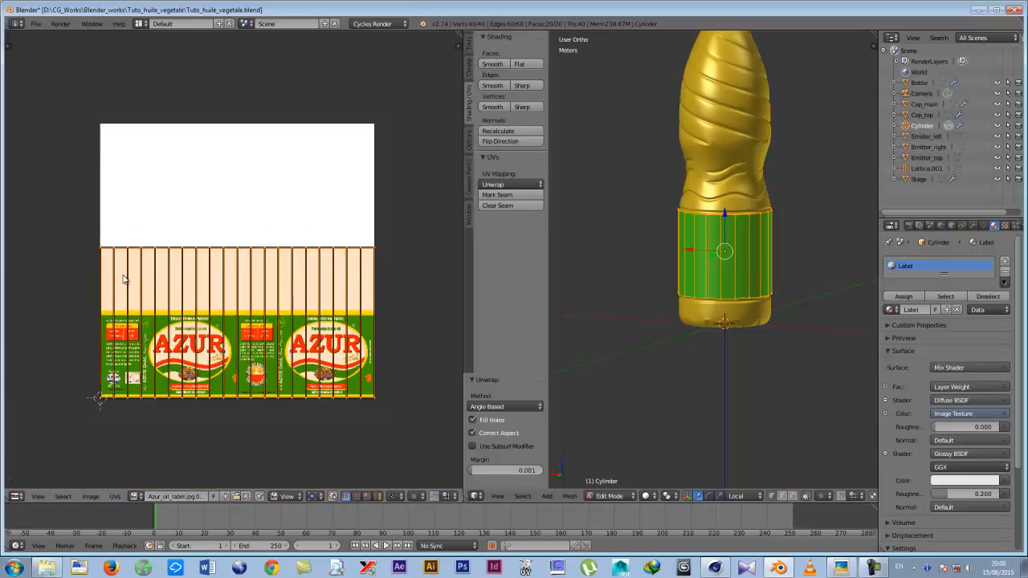
pyautogui.keyDown('alt'); pyautogui.rightClick(162, 249); pyautogui.keyUp('alt')
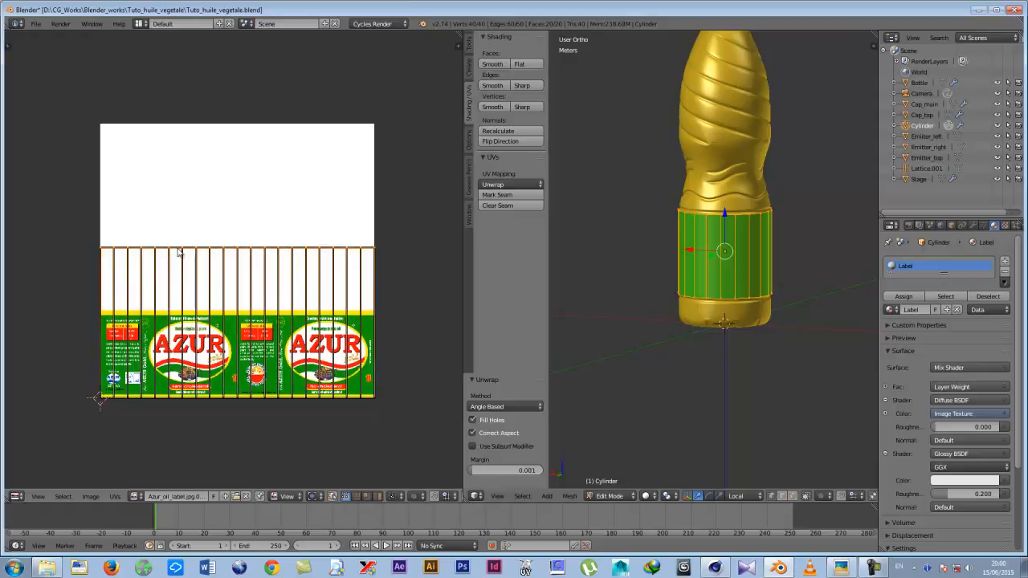
pyautogui.scroll(1, 181, 255)
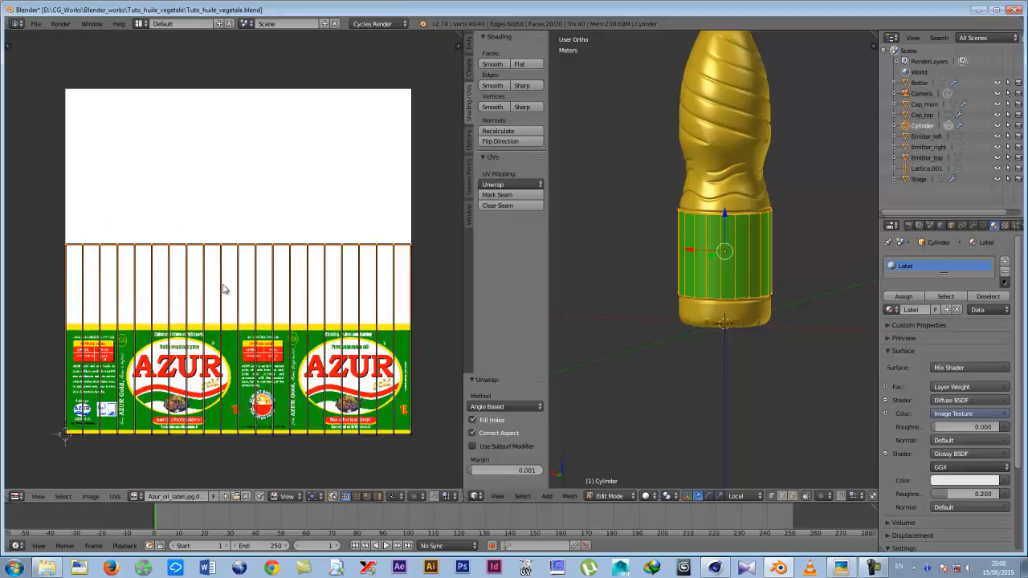
pyautogui.moveTo(209, 324); pyautogui.dragTo(252, 319, button='middle')
pyautogui.press('g')
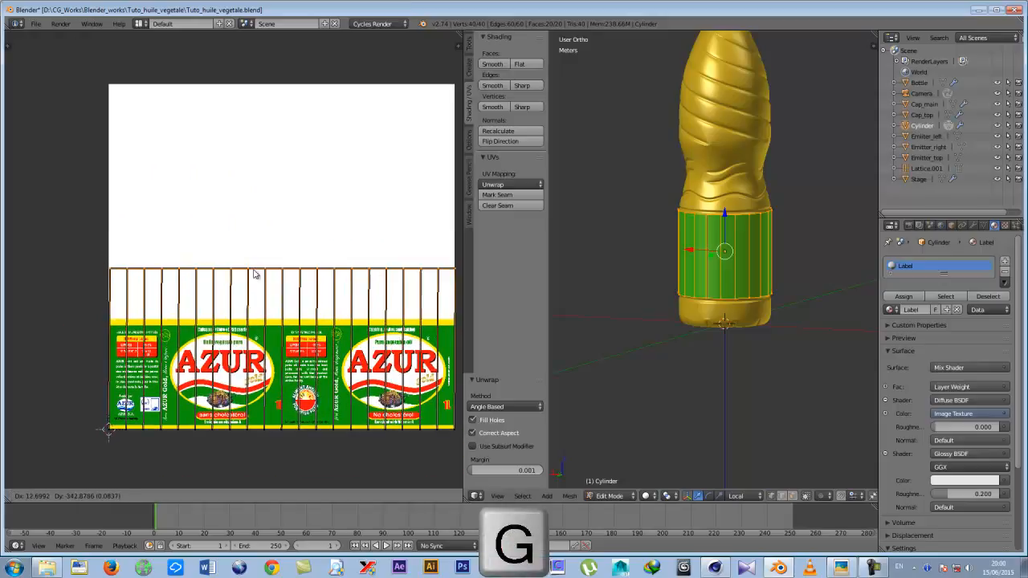
pyautogui.press('ctrl')
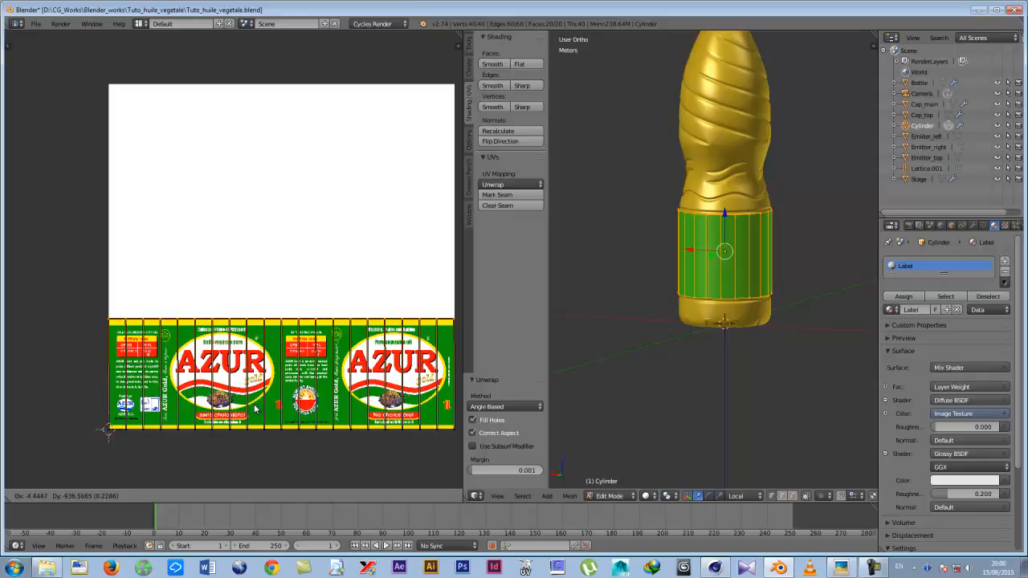
pyautogui.click(254, 409)
# Fine-tune the upper UV row by about 0.107 mm in X and -87.177 µm in Y to meet the artwork's corner.
pyautogui.scroll(5, 124, 352)
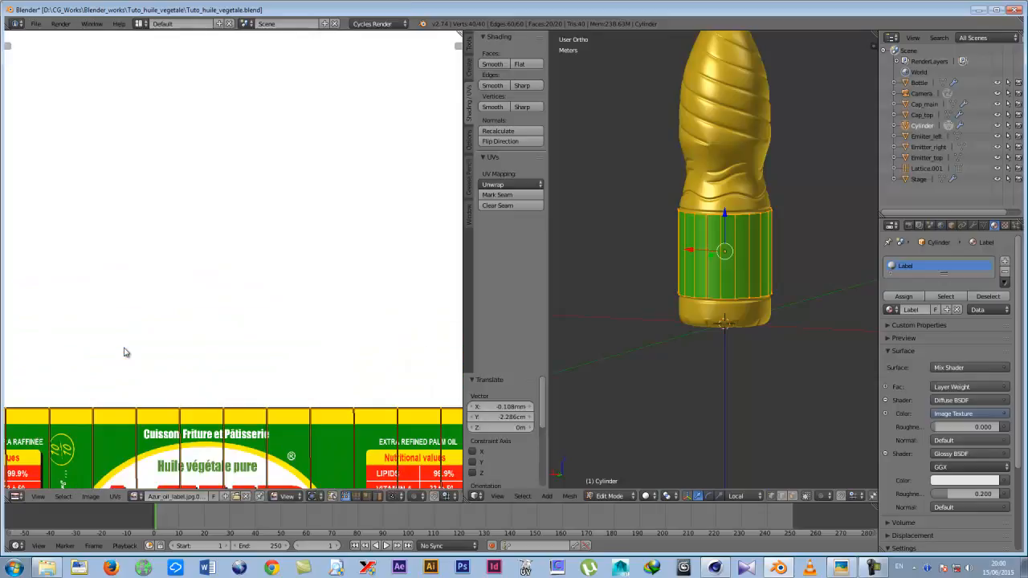
pyautogui.moveTo(96, 361); pyautogui.dragTo(240, 313, button='middle')
pyautogui.moveTo(200, 358); pyautogui.dragTo(310, 308, button='middle')
pyautogui.scroll(-1, 288, 341)
pyautogui.scroll(1, 289, 341)
pyautogui.moveTo(356, 341); pyautogui.dragTo(85, 330, button='middle')
pyautogui.moveTo(389, 325); pyautogui.dragTo(320, 326, button='middle')
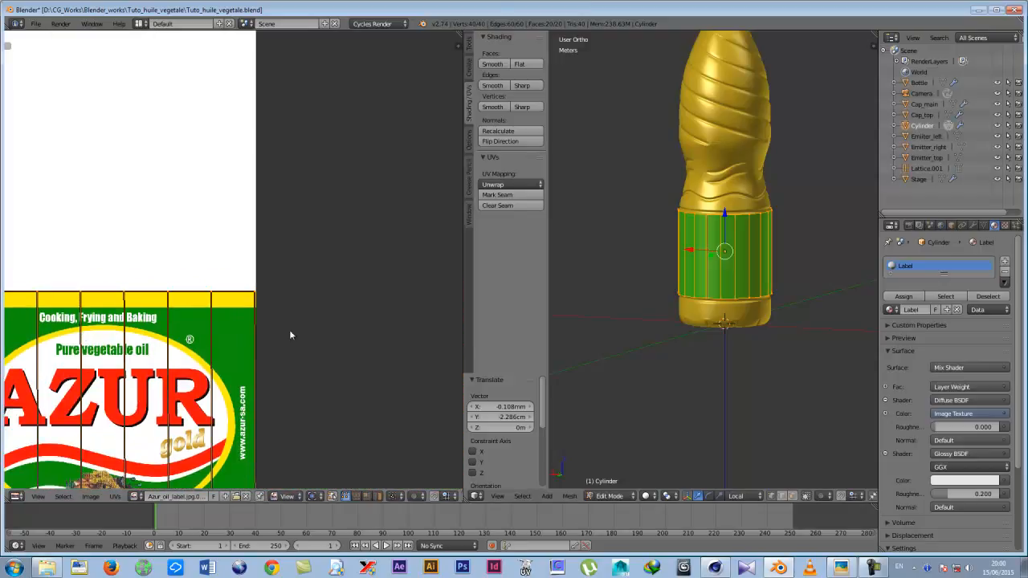
pyautogui.moveTo(246, 332); pyautogui.dragTo(249, 339, button='middle')
pyautogui.scroll(6, 283, 333)
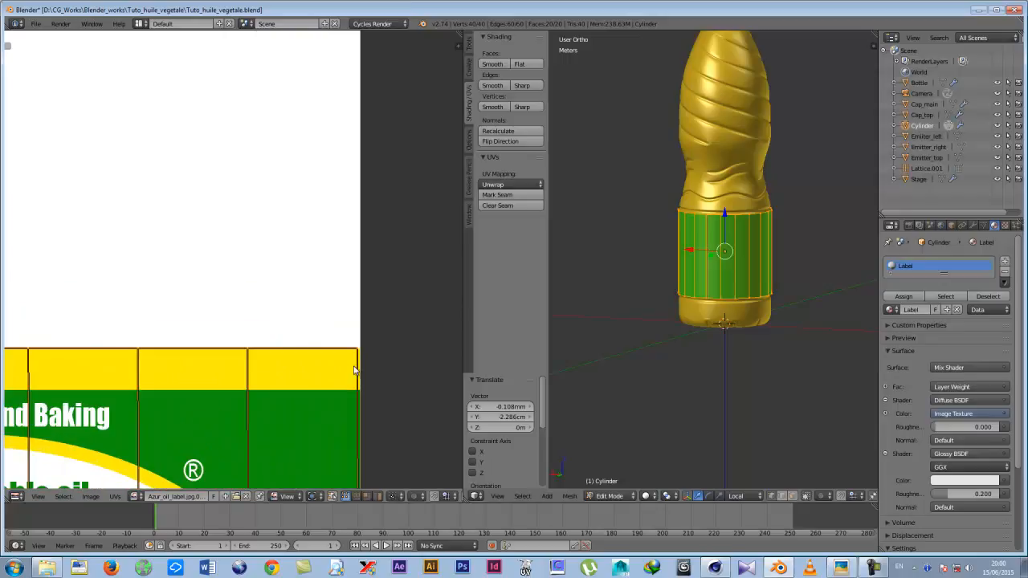
pyautogui.moveTo(375, 378); pyautogui.dragTo(182, 334, button='middle')
pyautogui.scroll(2, 199, 363)
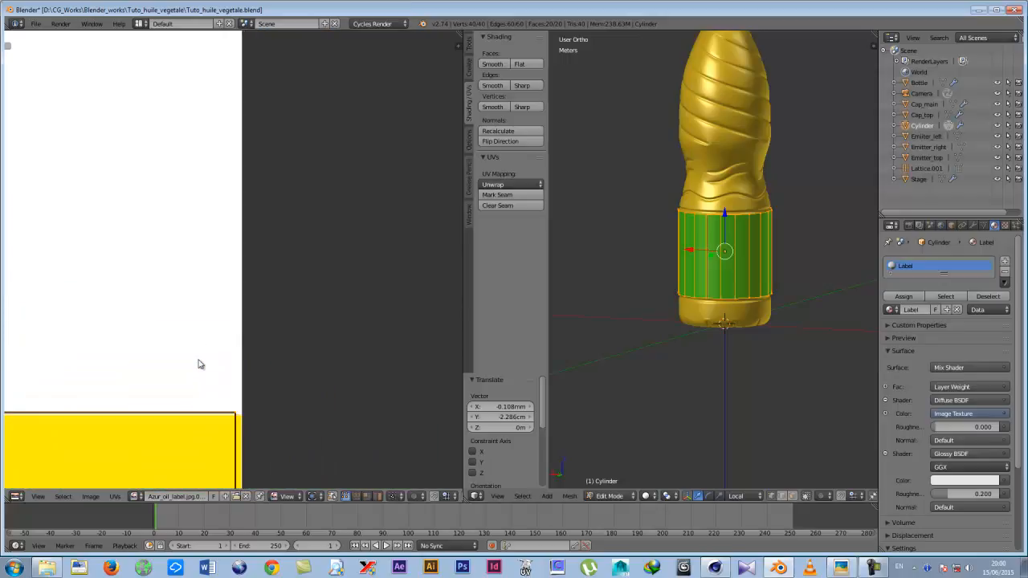
pyautogui.press('g')
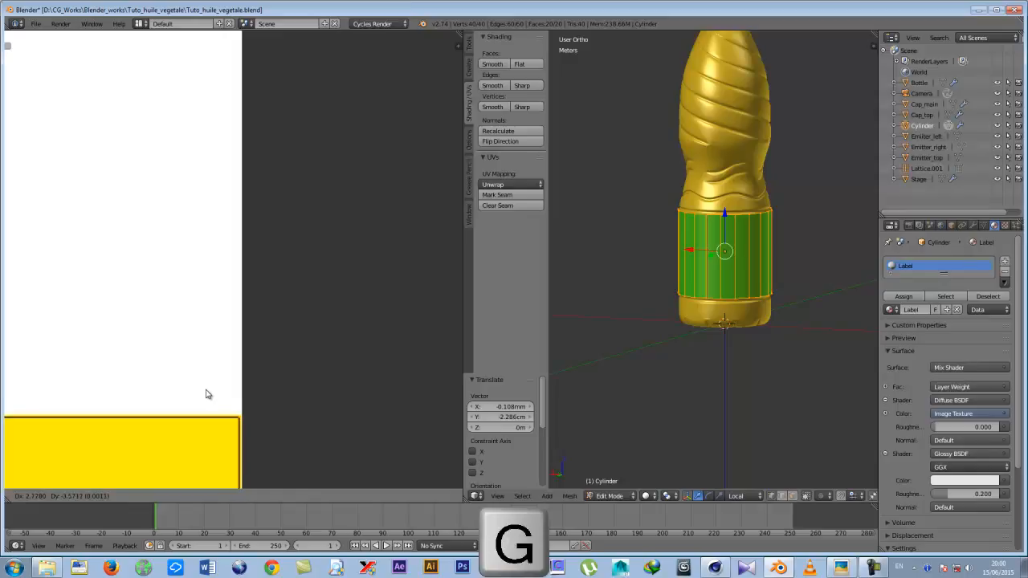
pyautogui.click(208, 394)
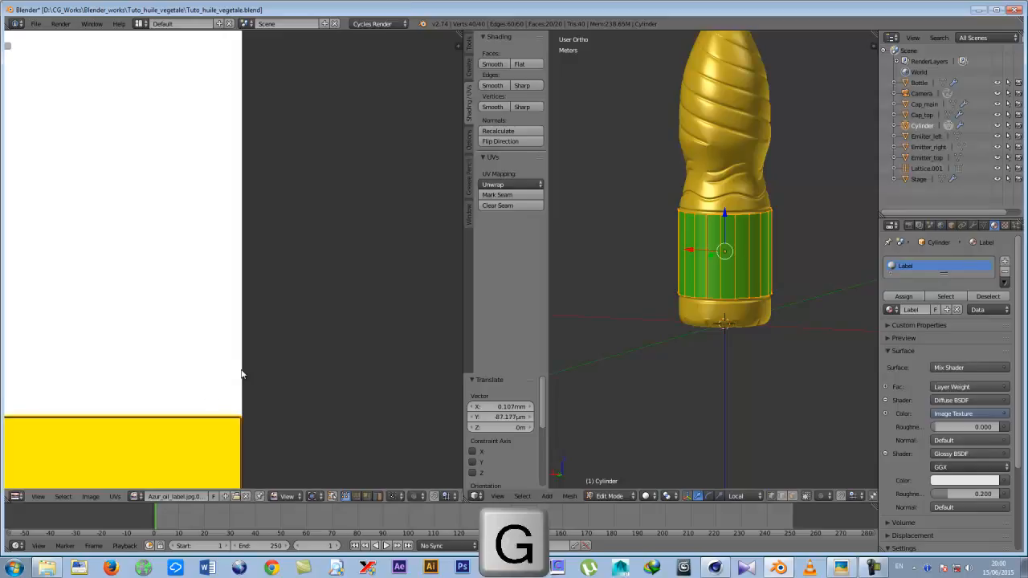
pyautogui.scroll(-5, 244, 374)
pyautogui.scroll(-5, 241, 371)
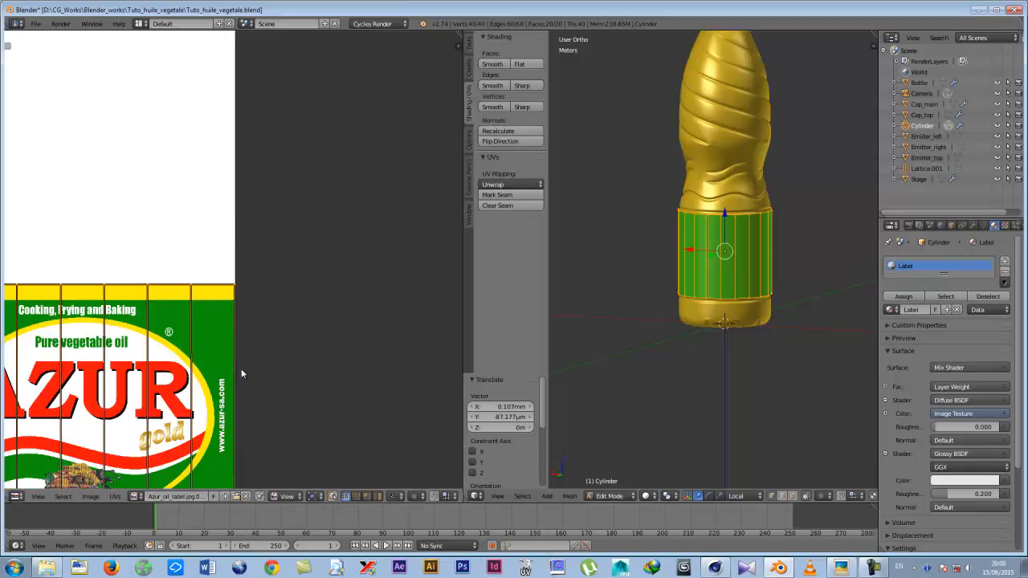
pyautogui.scroll(6, 205, 351)
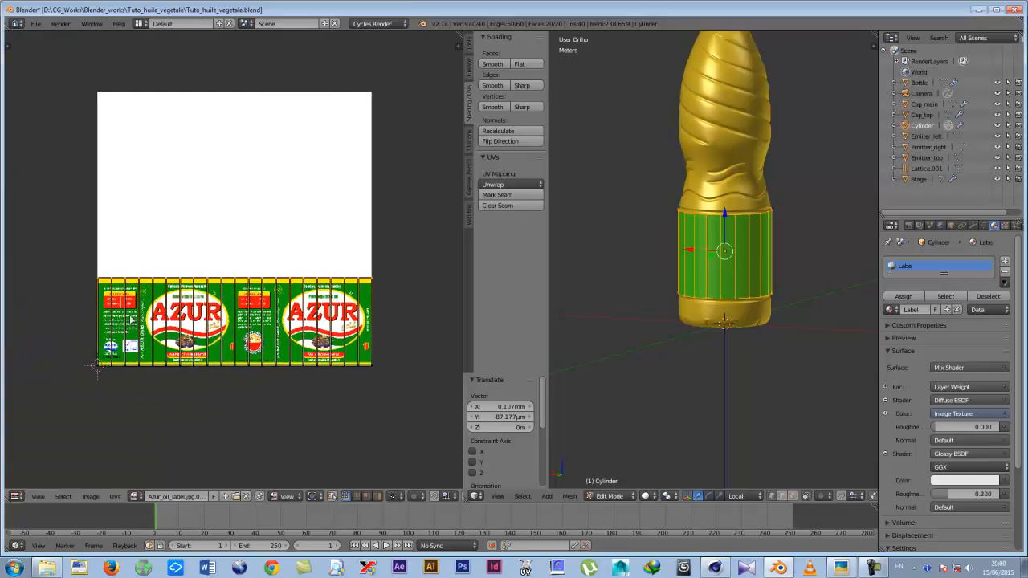
# Check the UV layout against the artwork's edges, and deselect all of the label's geometry.
pyautogui.scroll(4, 243, 316)
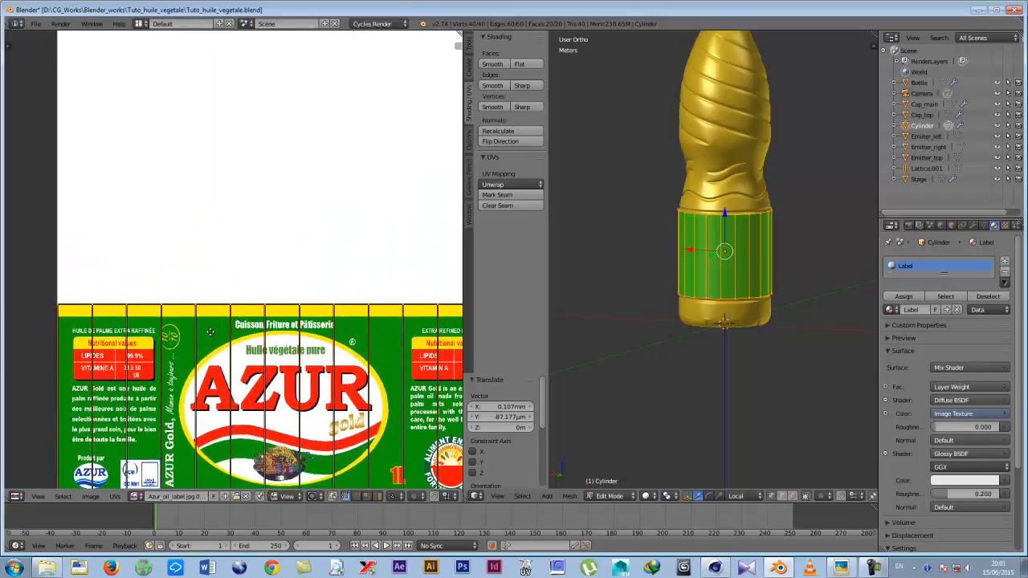
pyautogui.scroll(-5, 139, 296)
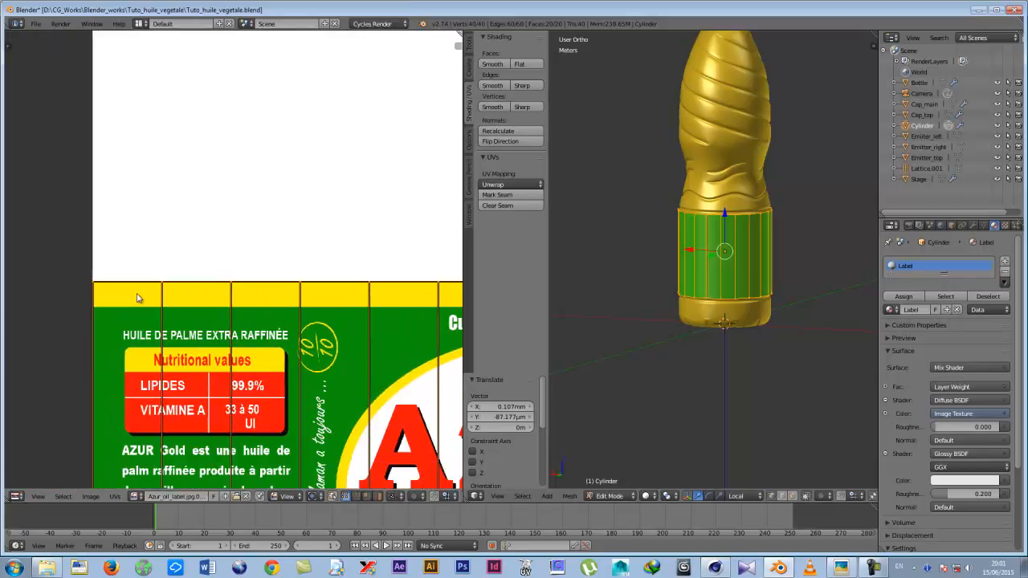
pyautogui.scroll(-1, 139, 297)
pyautogui.moveTo(285, 302); pyautogui.dragTo(210, 312, button='middle')
pyautogui.press('a')
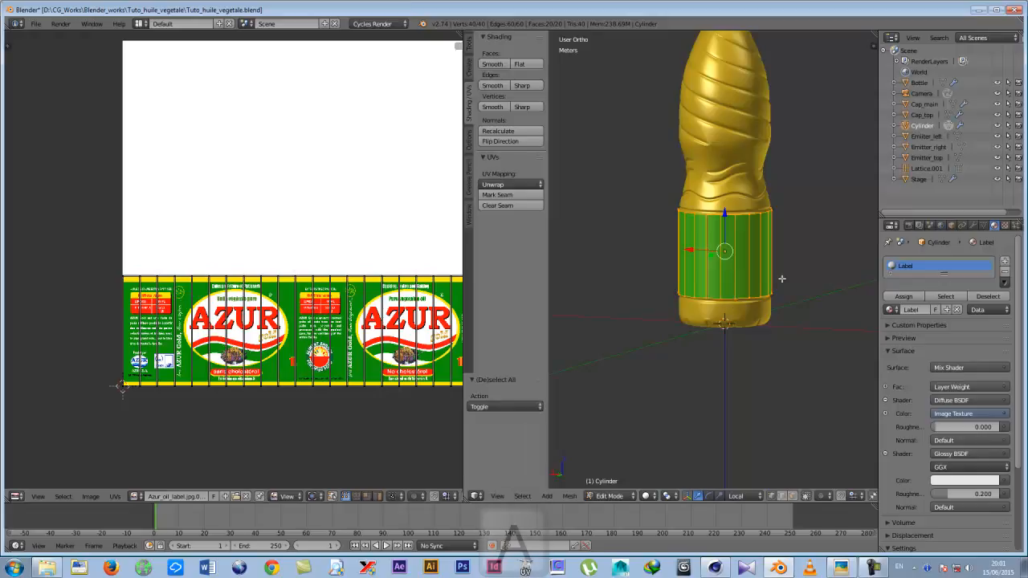
pyautogui.press('a')
# Set the 3D viewport's shading to Texture and check the artwork around the bottle's label.
pyautogui.scroll(3, 743, 271)
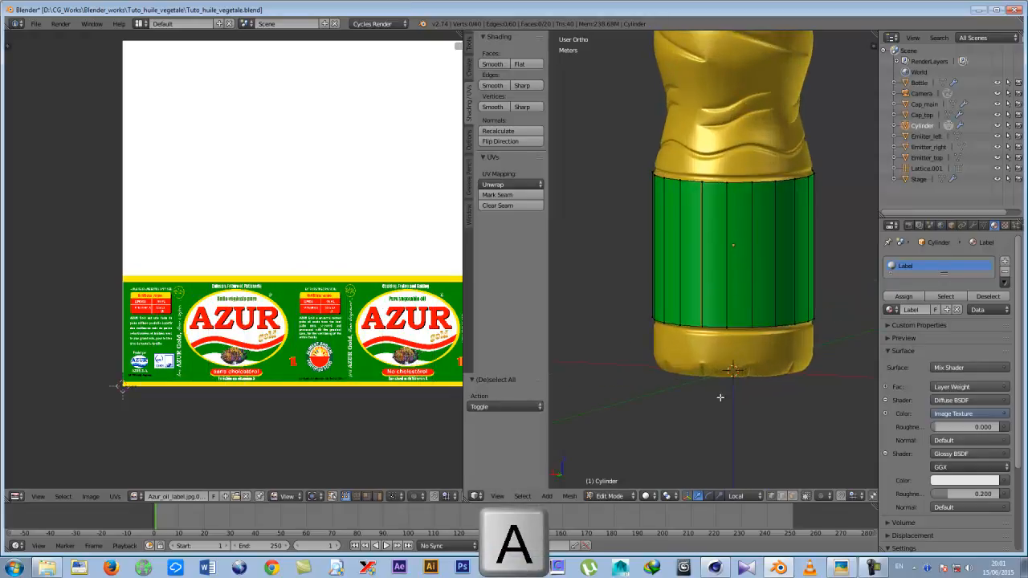
pyautogui.click(647, 496)
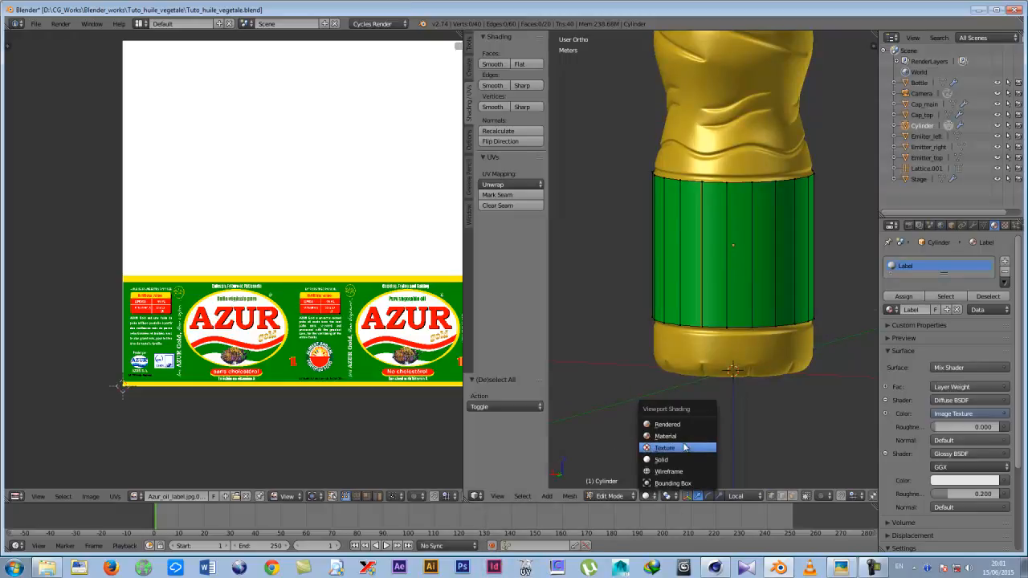
pyautogui.click(671, 446)
pyautogui.moveTo(800, 275); pyautogui.dragTo(746, 277, button='middle')
pyautogui.keyDown('shift'); pyautogui.moveTo(861, 286); pyautogui.dragTo(677, 311, button='middle'); pyautogui.keyUp('shift')
pyautogui.keyDown('shift'); pyautogui.moveTo(847, 316); pyautogui.dragTo(659, 340, button='middle'); pyautogui.keyUp('shift')
pyautogui.moveTo(733, 301)
pyautogui.mouseDown(button='middle')
pyautogui.moveTo(707, 298)
pyautogui.moveTo(741, 297)
pyautogui.moveTo(745, 307)
pyautogui.mouseUp(button='middle')
pyautogui.scroll(-2, 286, 278)
pyautogui.moveTo(287, 278); pyautogui.dragTo(224, 307, button='middle')
pyautogui.scroll(-1, 662, 332)
pyautogui.scroll(-1, 662, 331)
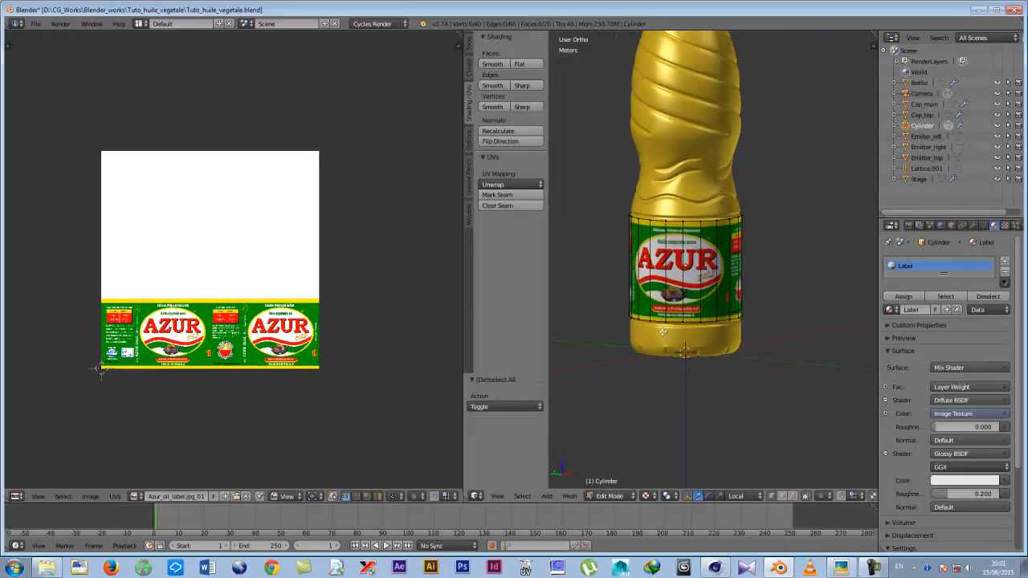
pyautogui.moveTo(705, 279)
pyautogui.mouseDown(button='middle')
pyautogui.moveTo(676, 283)
pyautogui.moveTo(714, 265)
pyautogui.mouseUp(button='middle')
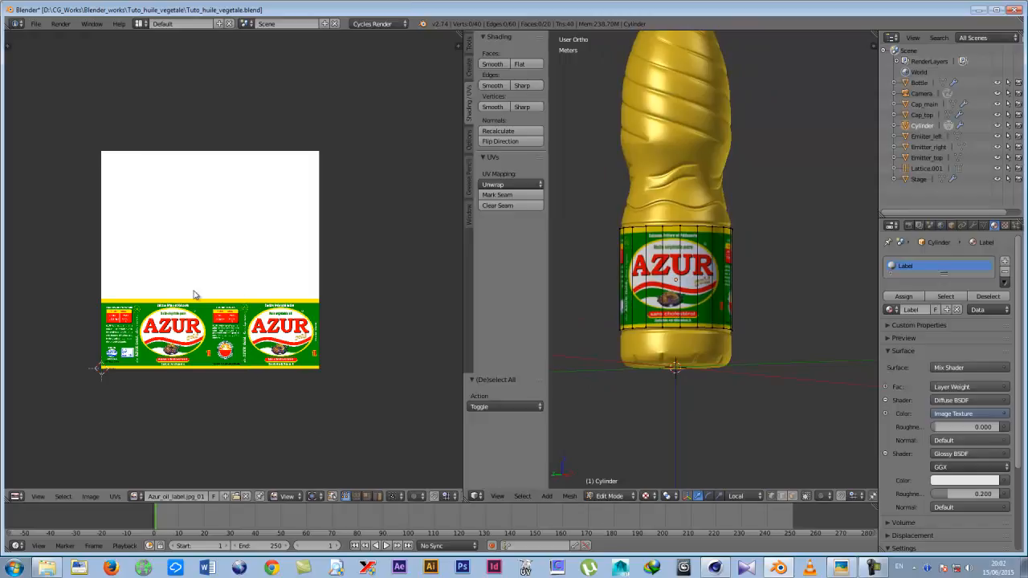
# Change the UV/Image Editor area to the Node Editor showing the Label material's nodes.
pyautogui.click(16, 496)
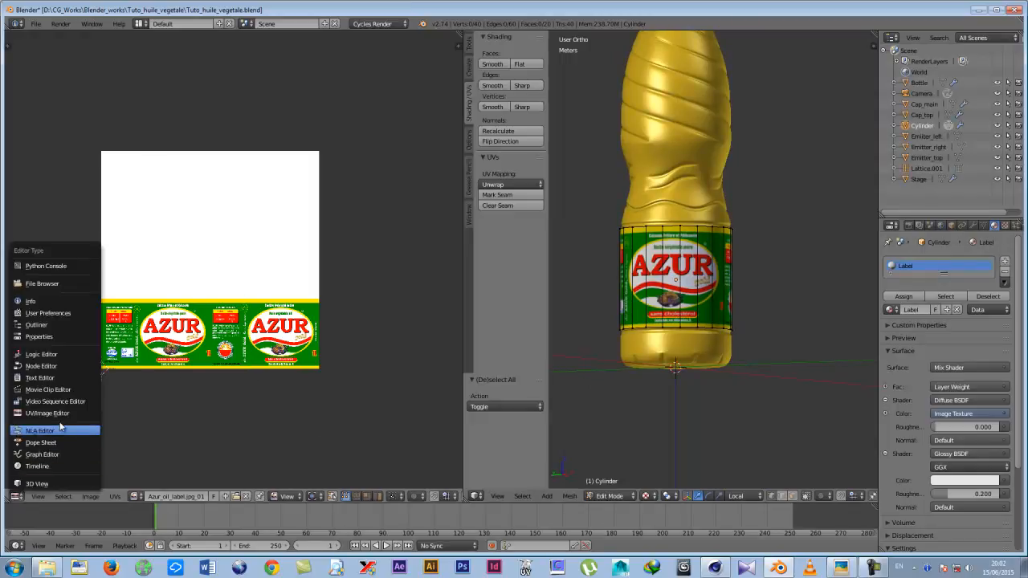
pyautogui.click(47, 366)
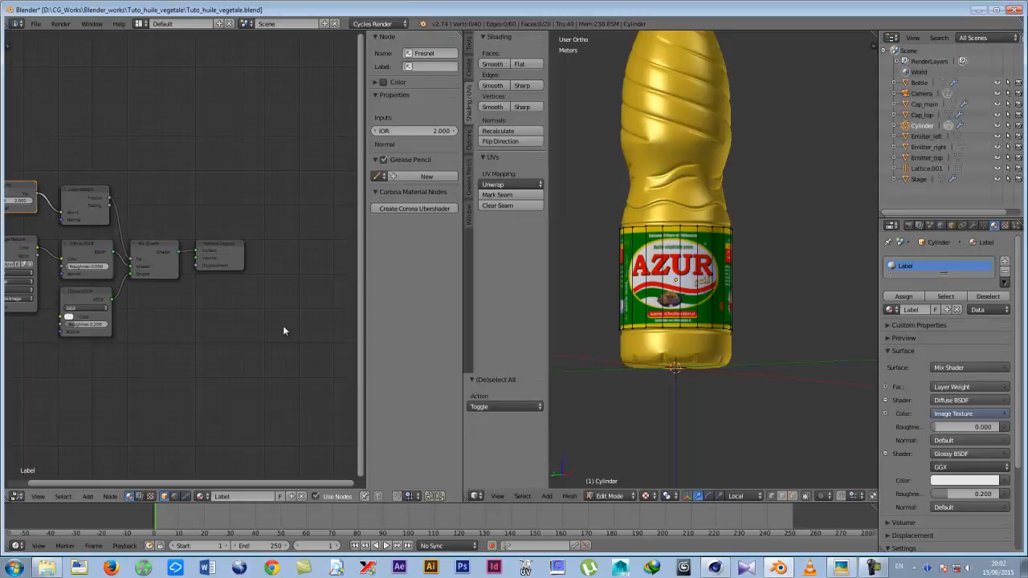
pyautogui.moveTo(208, 332); pyautogui.dragTo(325, 331, button='middle')
pyautogui.scroll(2, 309, 308)
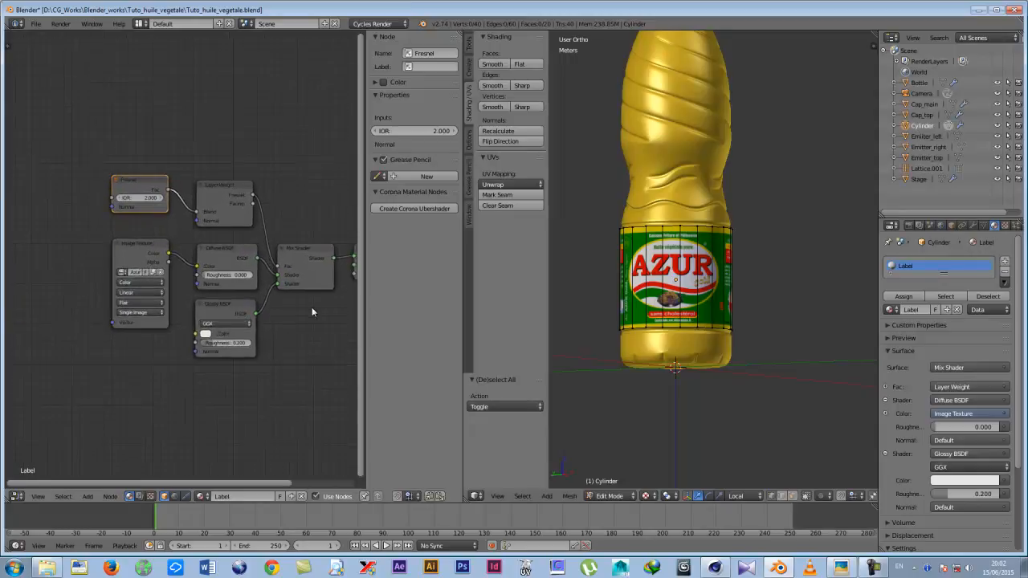
pyautogui.moveTo(275, 310); pyautogui.dragTo(201, 298, button='middle')
pyautogui.scroll(2, 265, 296)
pyautogui.scroll(-2, 262, 296)
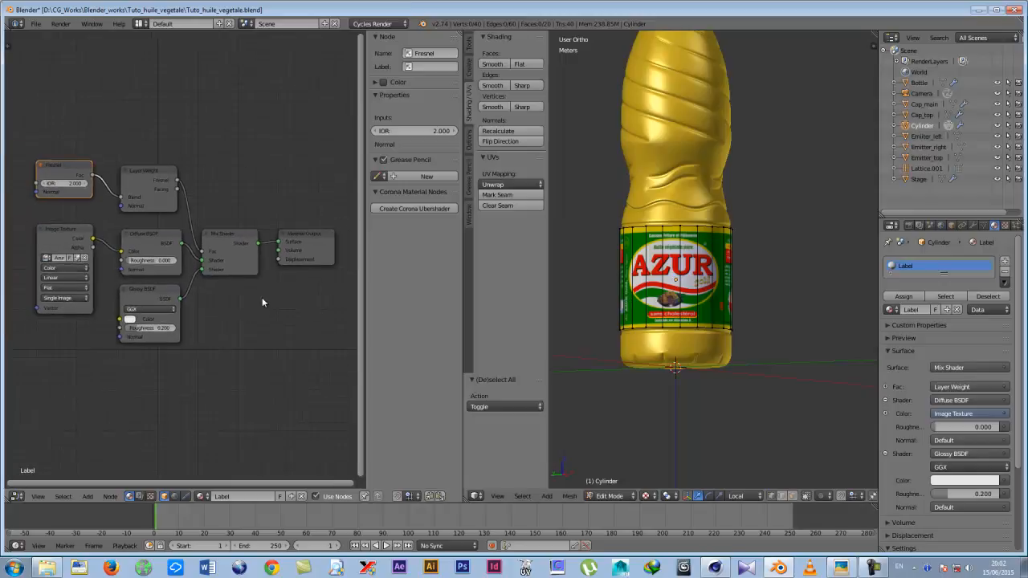
# Hide the 3D viewport's tool shelf and the node editor's properties sidebar.
pyautogui.press('n')
pyautogui.press('n')
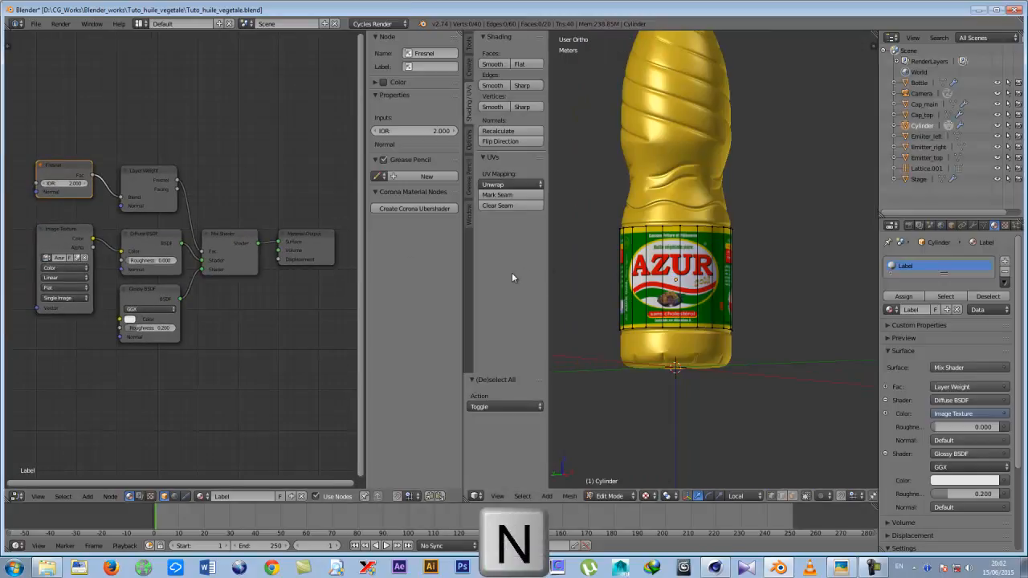
pyautogui.press('t')
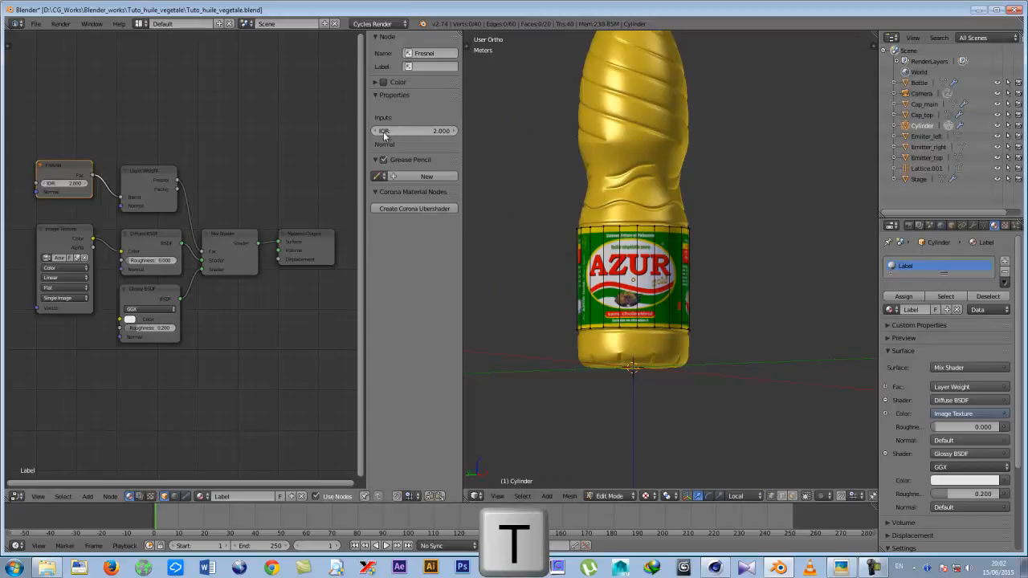
pyautogui.press('n')
pyautogui.scroll(4, 223, 297)
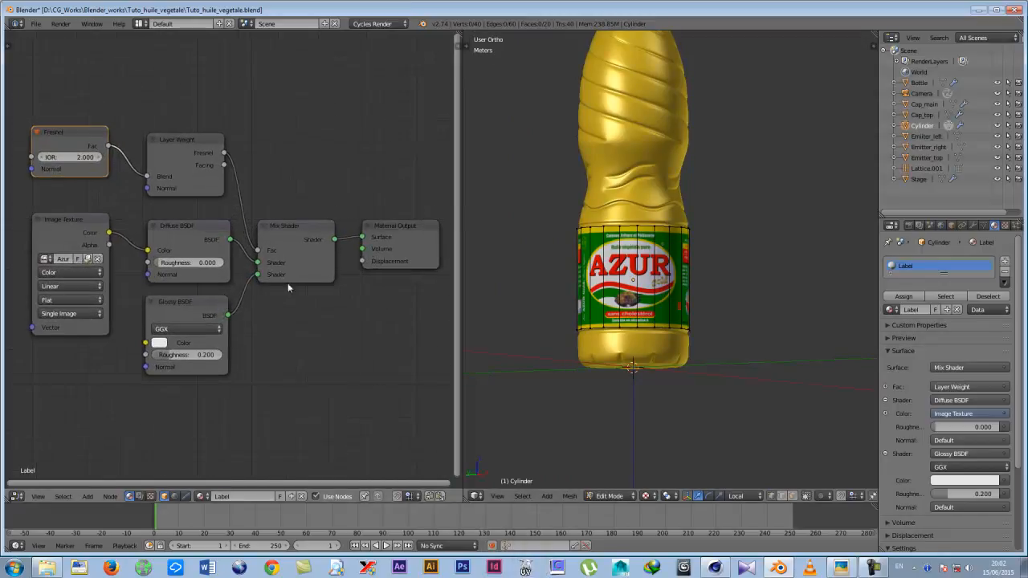
# Return the label to Object Mode, leaving the label cylinder as the selected object.
pyautogui.press('Tab')
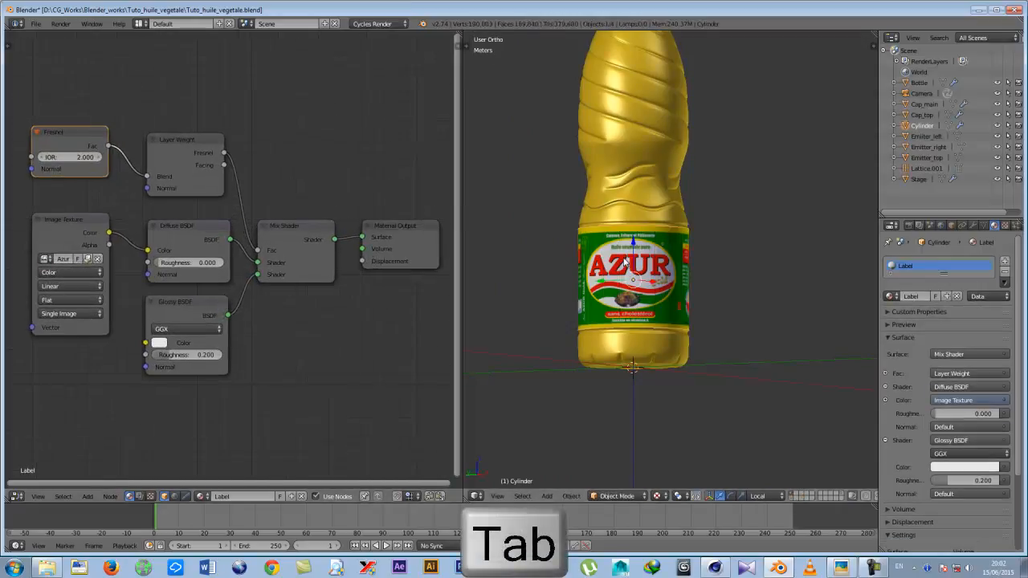
pyautogui.rightClick(625, 261)
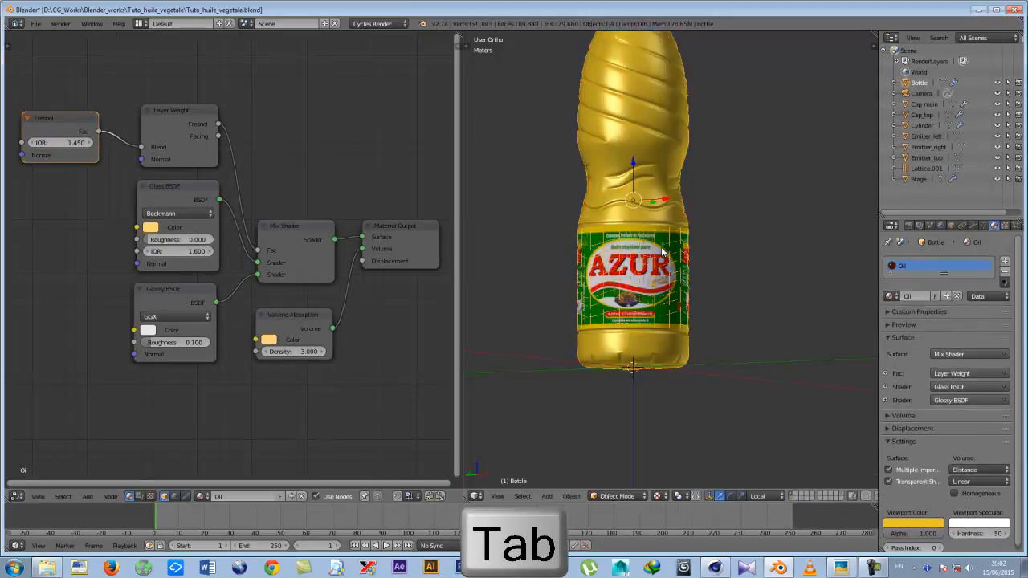
pyautogui.rightClick(614, 242)
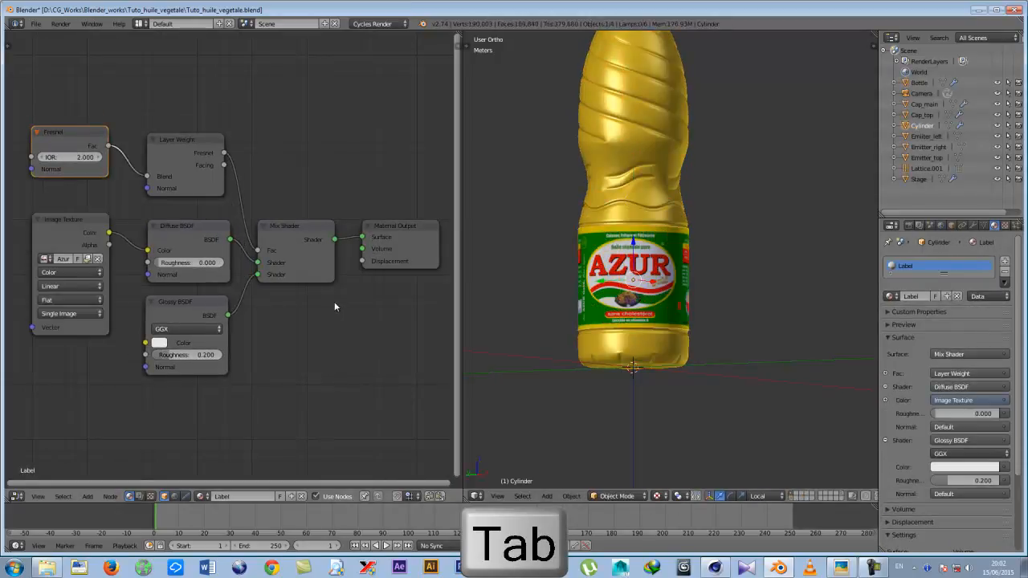
pyautogui.moveTo(362, 277); pyautogui.dragTo(342, 282, button='middle')
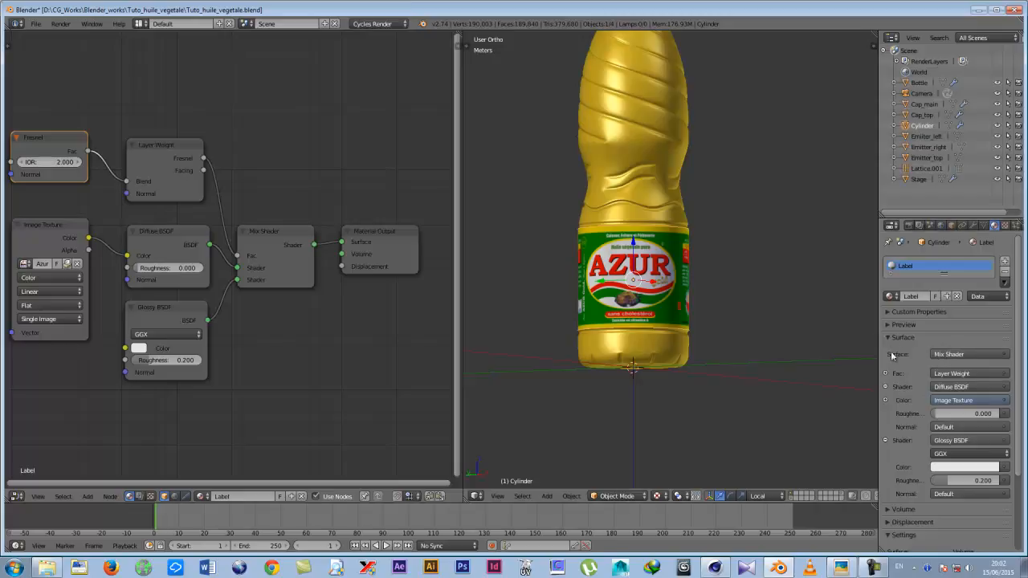
pyautogui.click(941, 356)
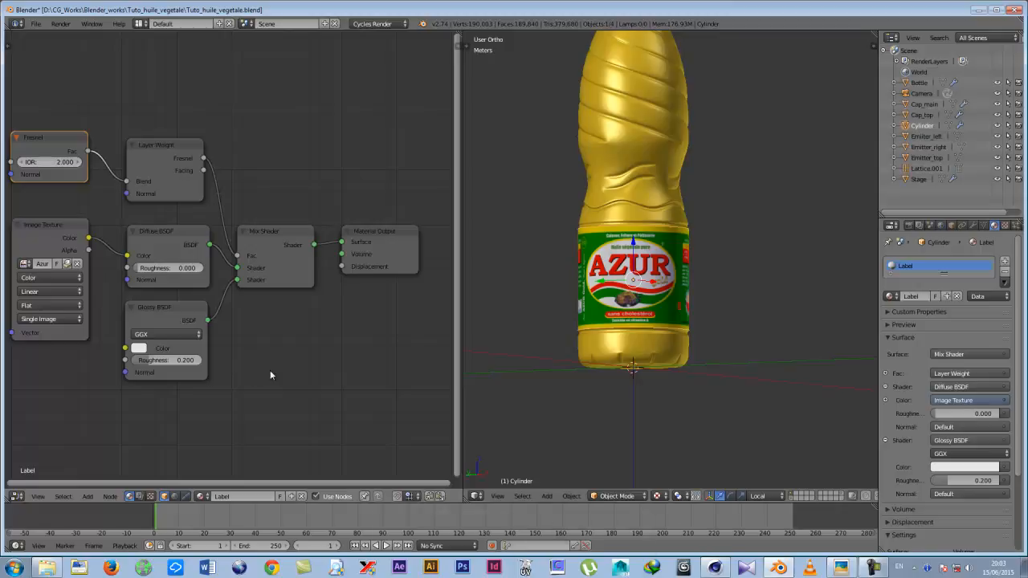
pyautogui.hotkey('shift', 'a')
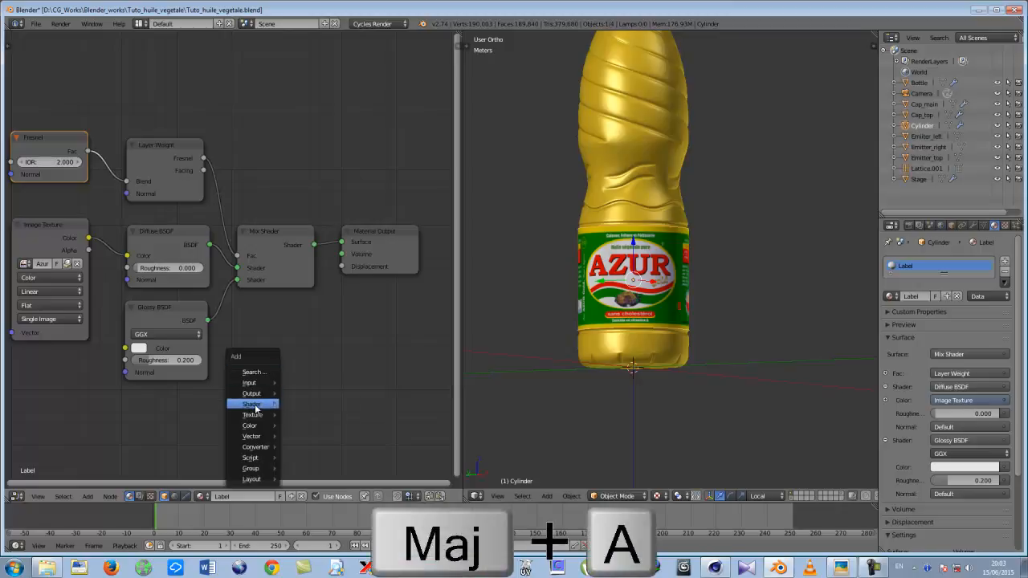
pyautogui.moveTo(257, 405)
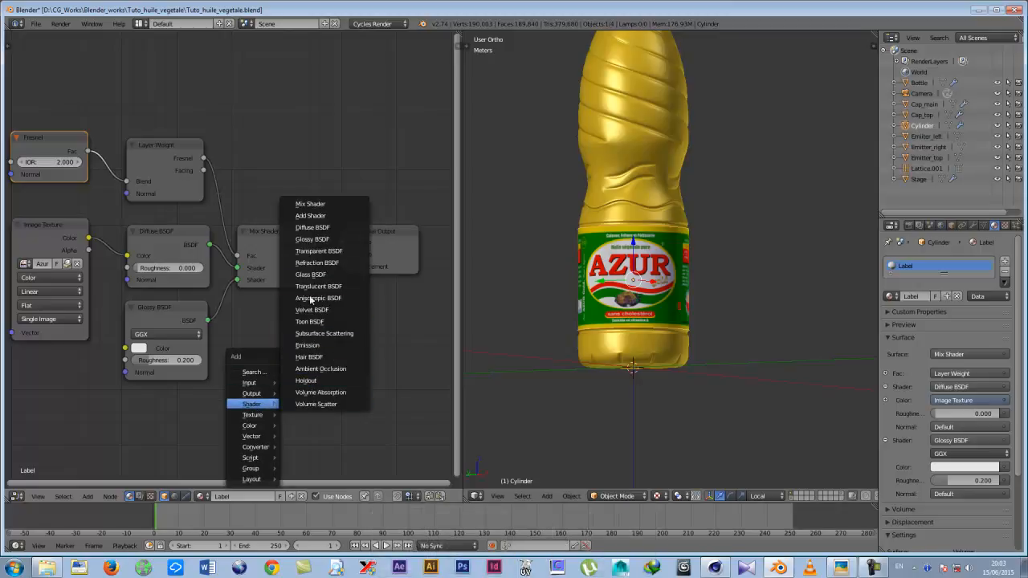
pyautogui.click(315, 250)
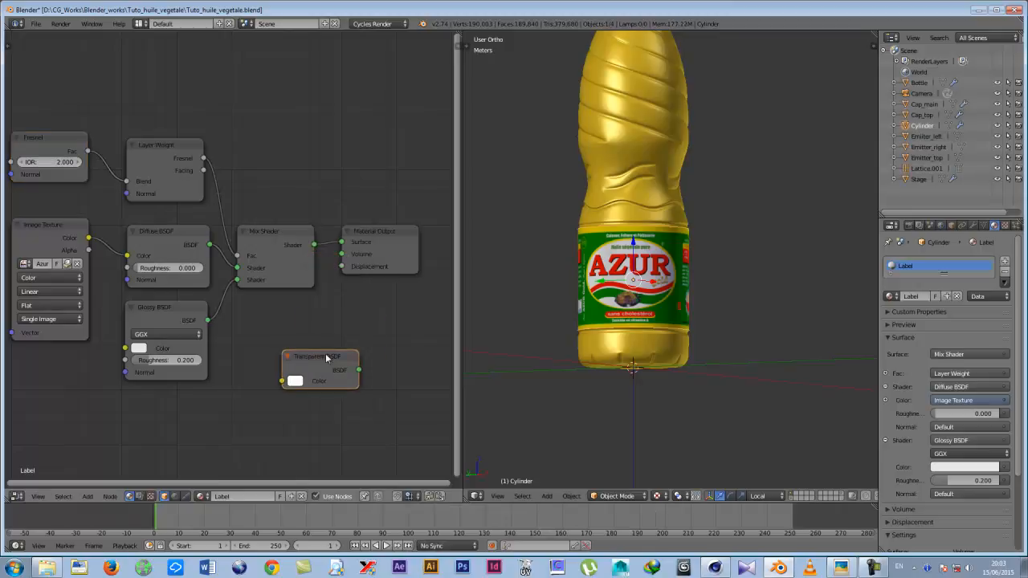
pyautogui.press('Delete')
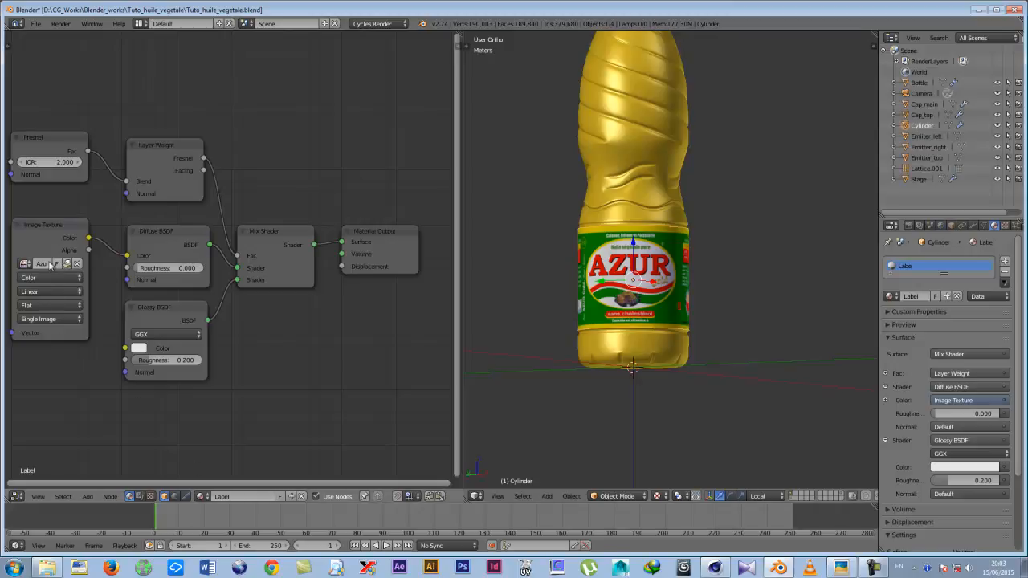
# Set the image of the Label material's Image Texture node to Azur_oil_label.jpg_01.
pyautogui.click(25, 263)
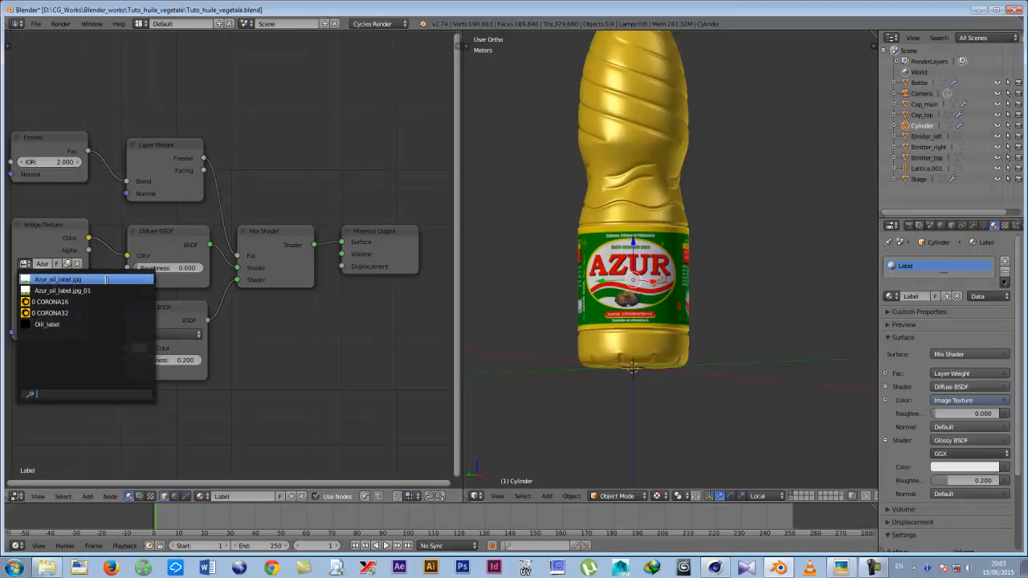
pyautogui.click(61, 291)
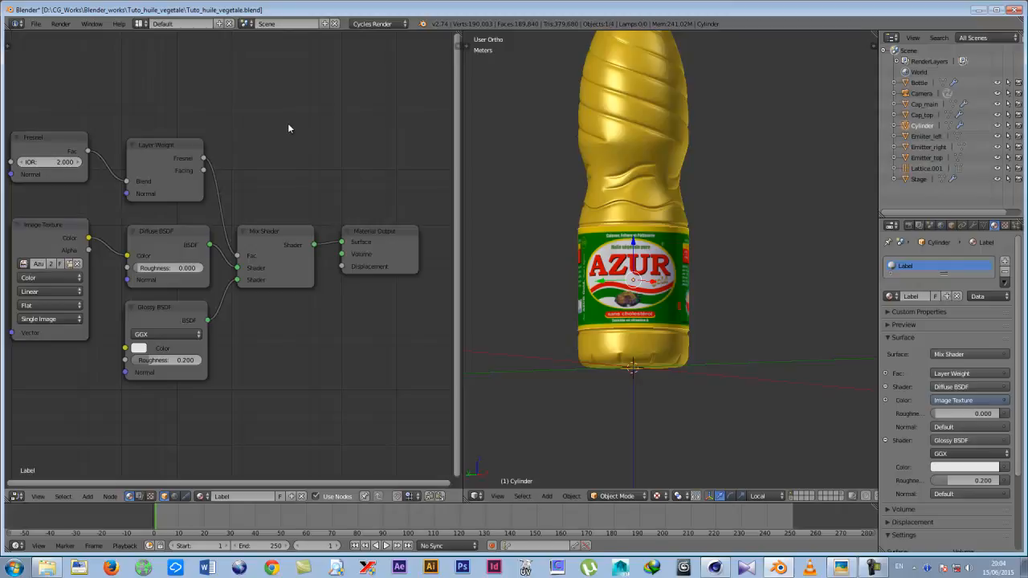
pyautogui.hotkey('shift', 'a')
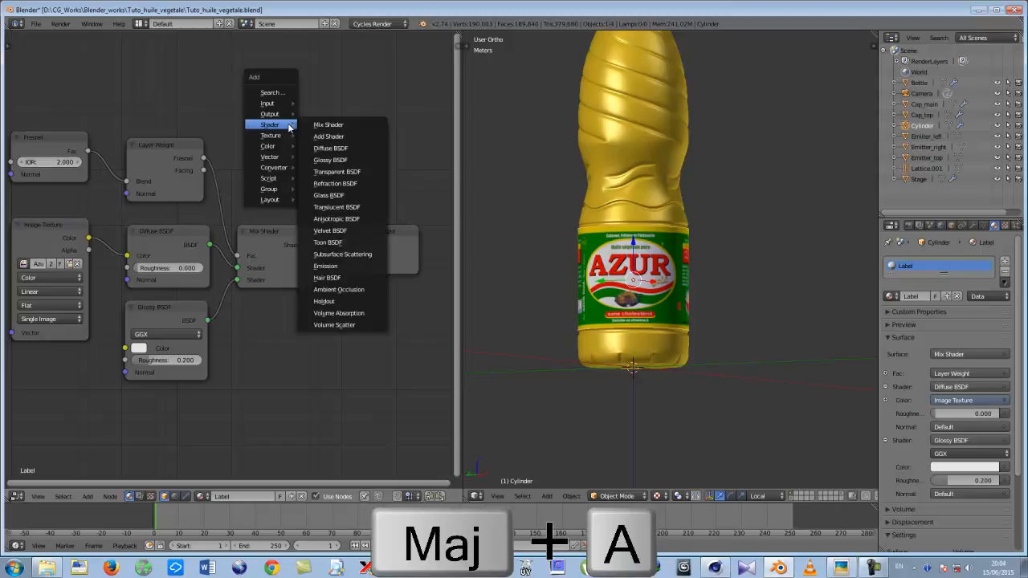
pyautogui.moveTo(272, 104)
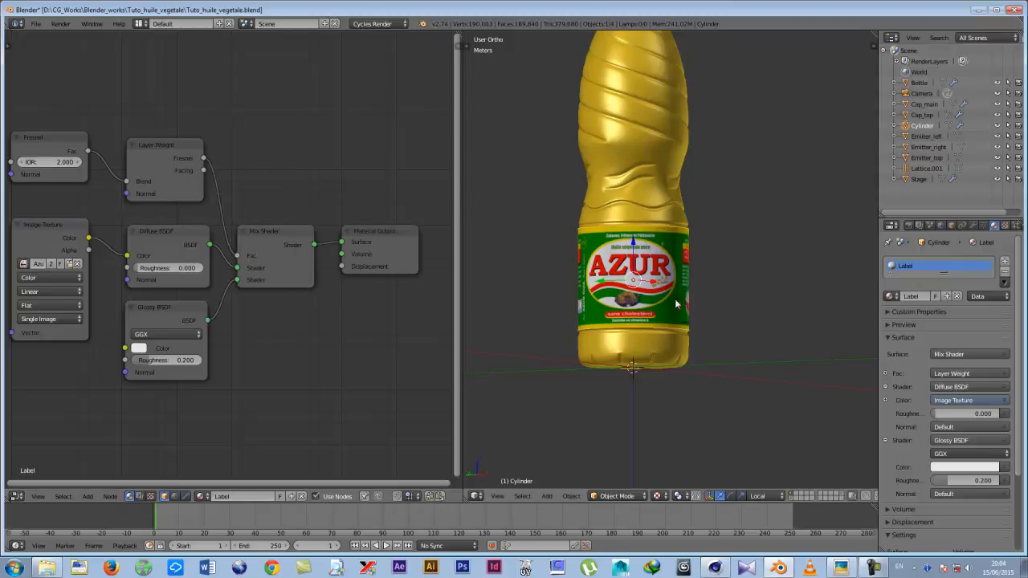
# Give the upper part of the bottle's cap, Cap_top, a material slot and assign the existing Cap material.
pyautogui.click(659, 497)
pyautogui.moveTo(643, 279)
pyautogui.mouseDown(button='middle')
pyautogui.moveTo(608, 278)
pyautogui.moveTo(626, 281)
pyautogui.mouseUp(button='middle')
pyautogui.scroll(1, 629, 267)
pyautogui.scroll(-2, 629, 267)
pyautogui.keyDown('shift'); pyautogui.moveTo(659, 219); pyautogui.dragTo(614, 359, button='middle'); pyautogui.keyUp('shift')
pyautogui.keyDown('shift'); pyautogui.moveTo(619, 285); pyautogui.dragTo(743, 361, button='middle'); pyautogui.keyUp('shift')
pyautogui.scroll(4, 609, 330)
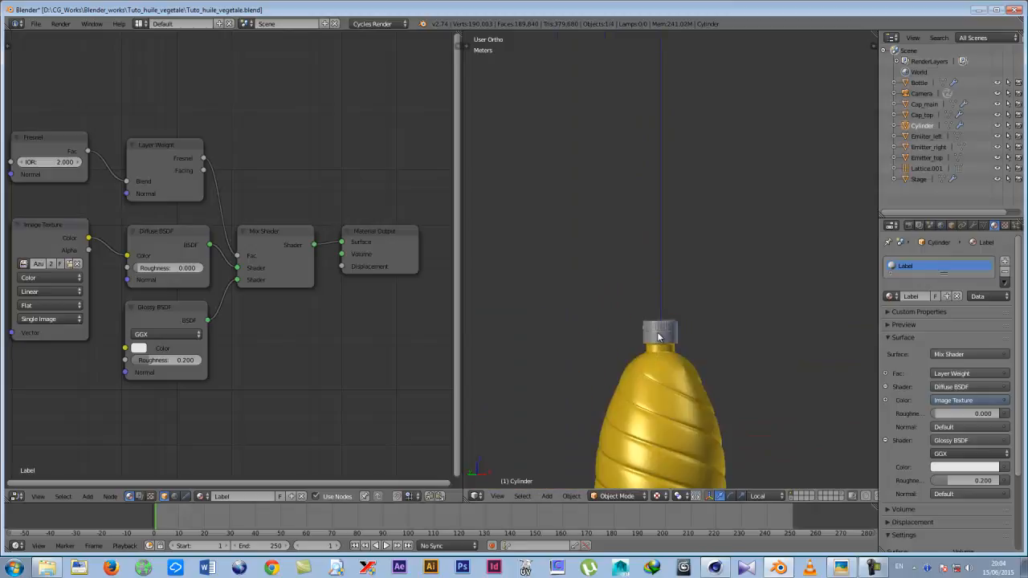
pyautogui.rightClick(660, 335)
pyautogui.scroll(2, 687, 357)
pyautogui.keyDown('shift'); pyautogui.moveTo(684, 376); pyautogui.dragTo(655, 305, button='middle'); pyautogui.keyUp('shift')
pyautogui.scroll(4, 650, 279)
pyautogui.keyDown('shift'); pyautogui.moveTo(604, 243); pyautogui.dragTo(657, 346, button='middle'); pyautogui.keyUp('shift')
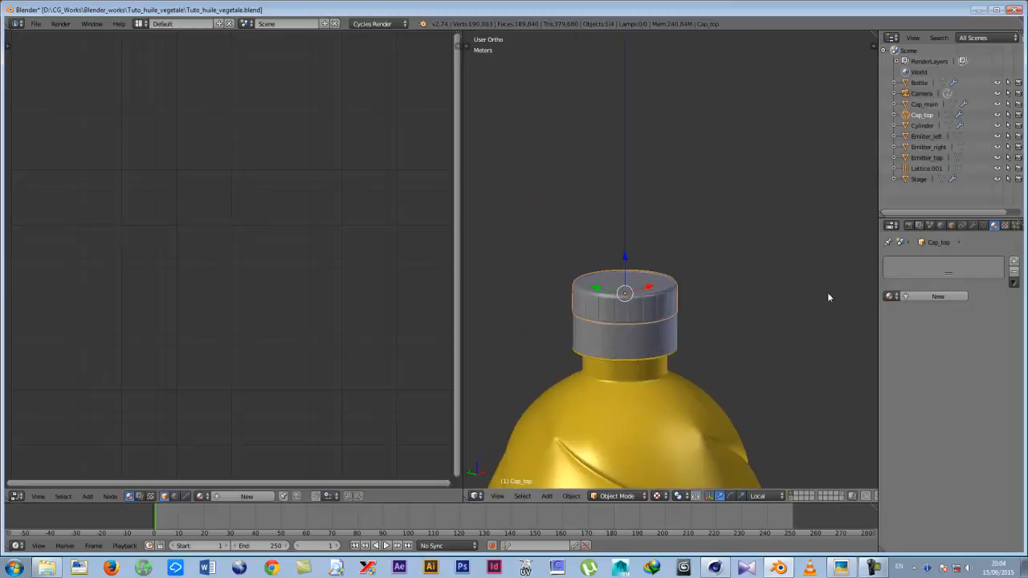
pyautogui.click(931, 296)
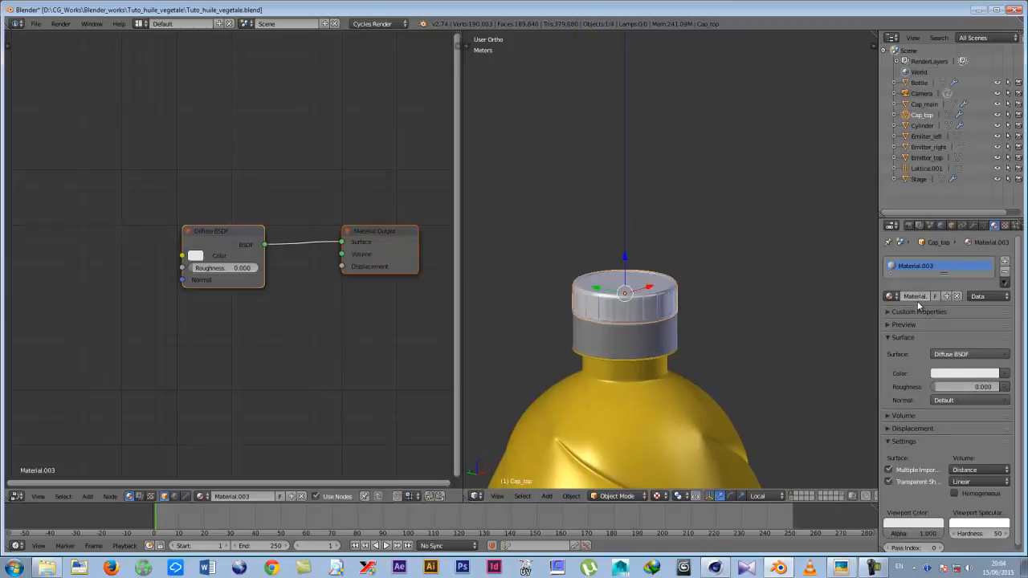
pyautogui.click(893, 296)
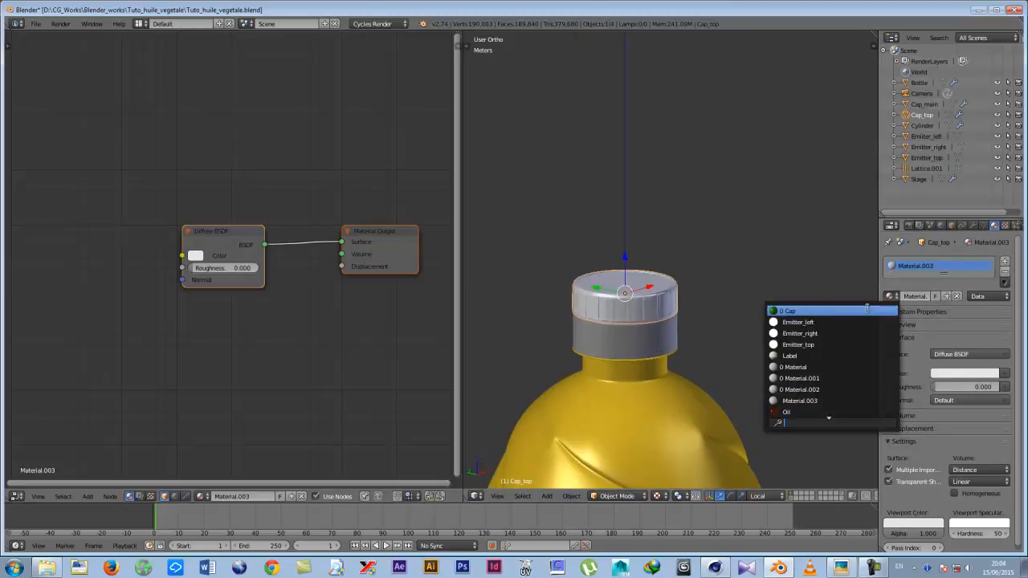
pyautogui.click(800, 311)
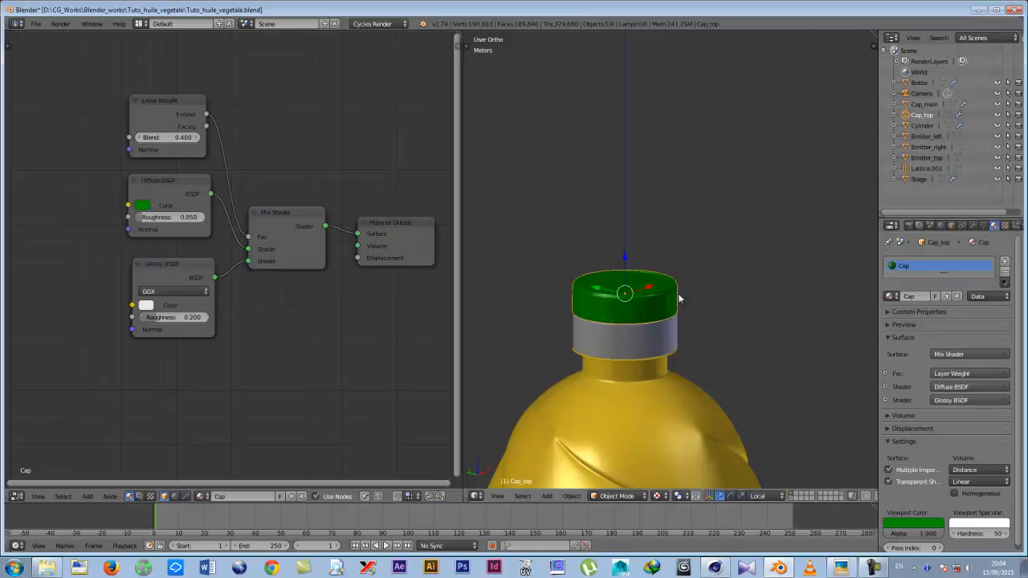
# Give the cap's lower ring, Cap_main, a material slot and assign the existing Cap material.
pyautogui.rightClick(621, 340)
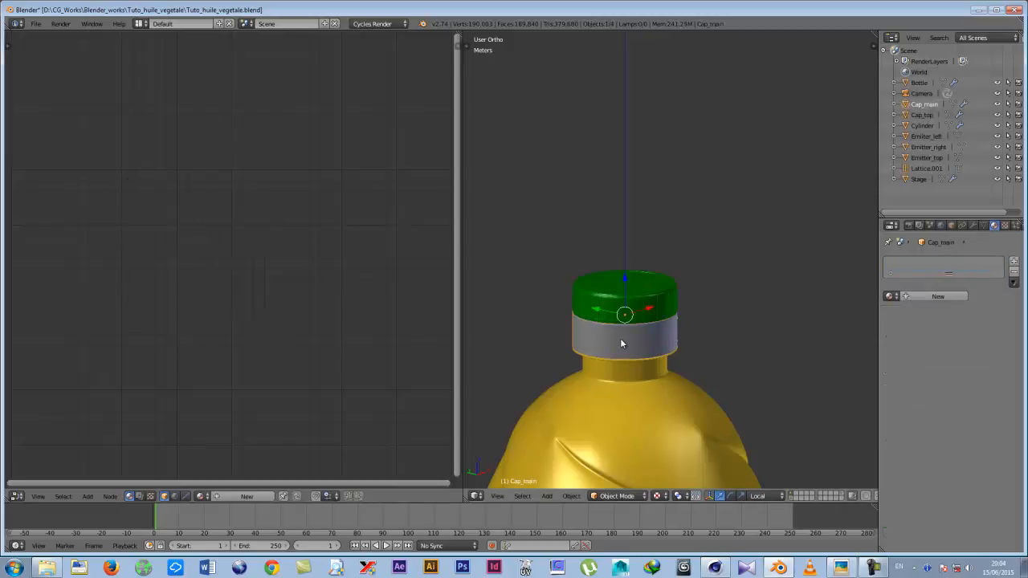
pyautogui.click(936, 297)
pyautogui.click(891, 296)
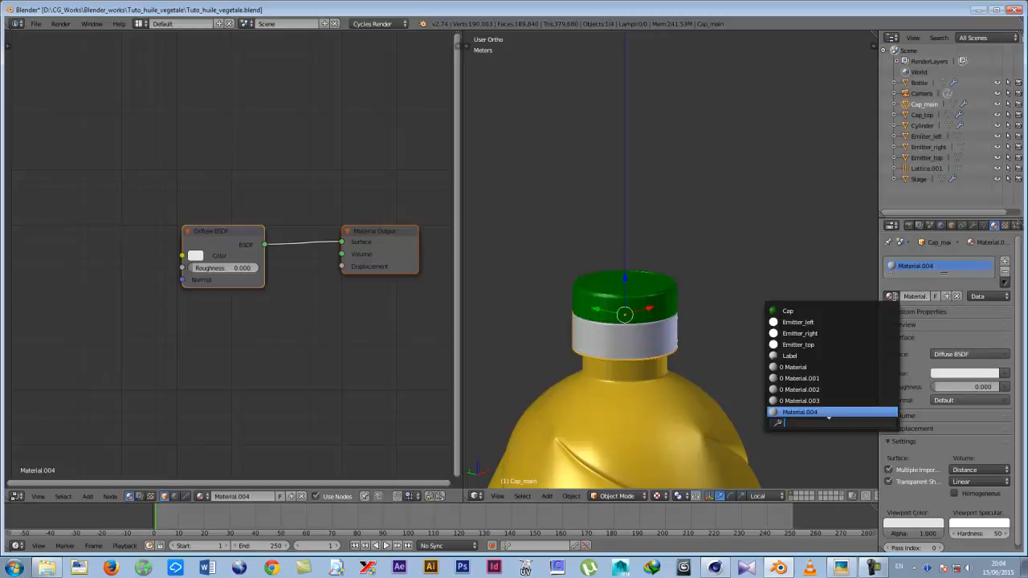
pyautogui.click(799, 311)
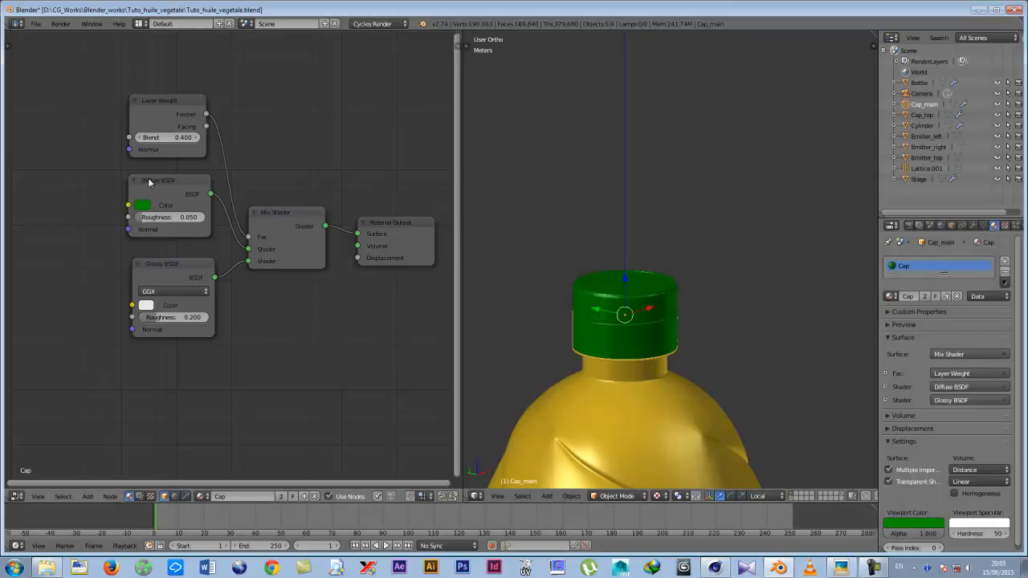
# Examine the hexadecimal color value of the Diffuse BSDF node in the Cap material.
pyautogui.click(143, 208)
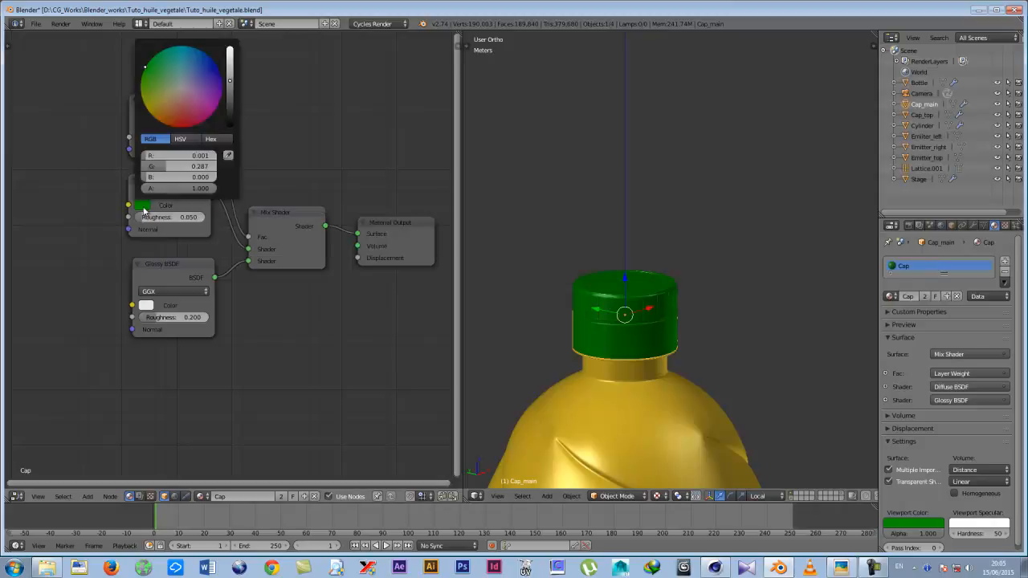
pyautogui.click(212, 140)
pyautogui.click(173, 156)
pyautogui.click(183, 157)
pyautogui.moveTo(181, 157); pyautogui.dragTo(101, 160)
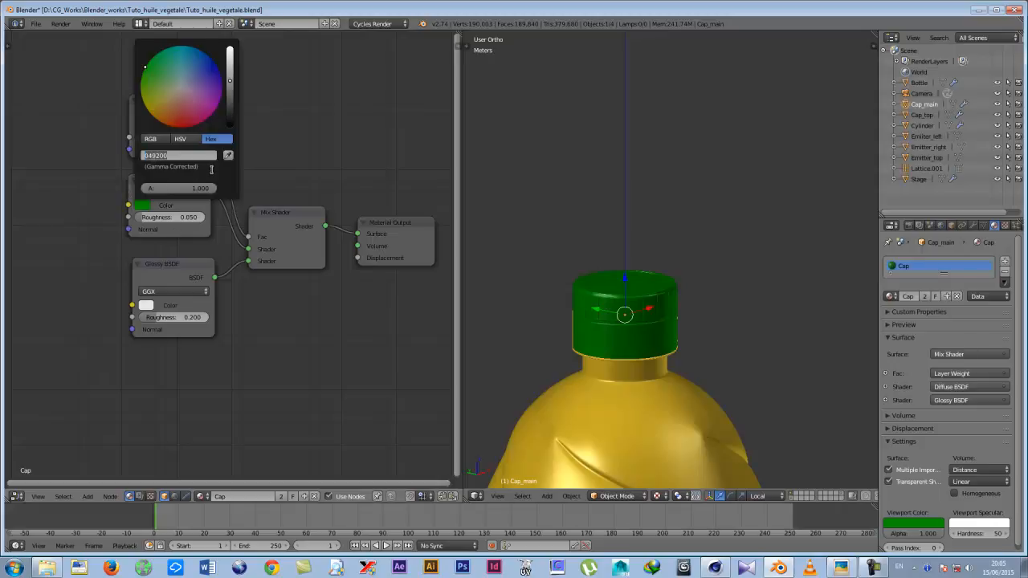
pyautogui.press('Return')
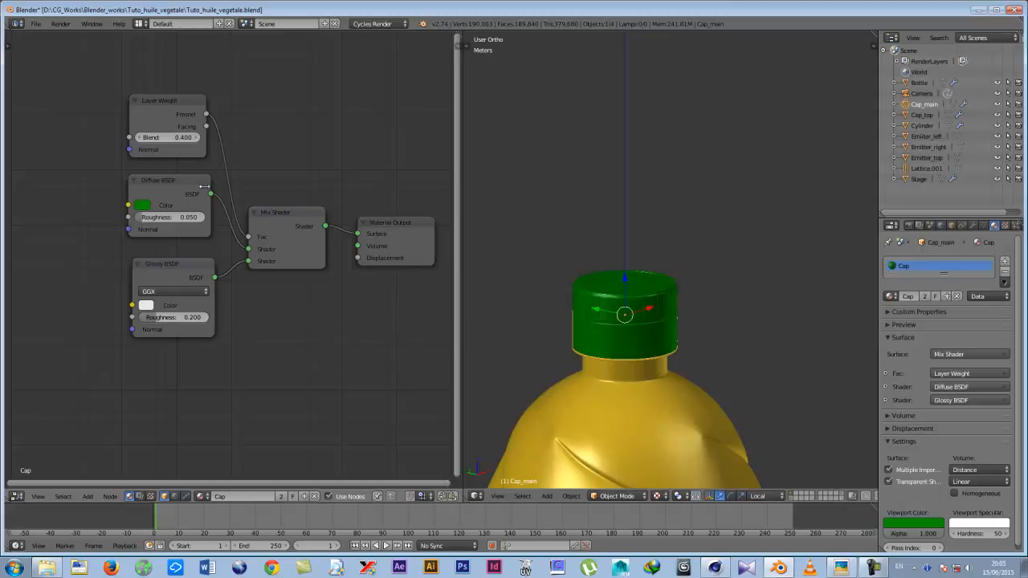
pyautogui.moveTo(399, 224); pyautogui.dragTo(403, 222)
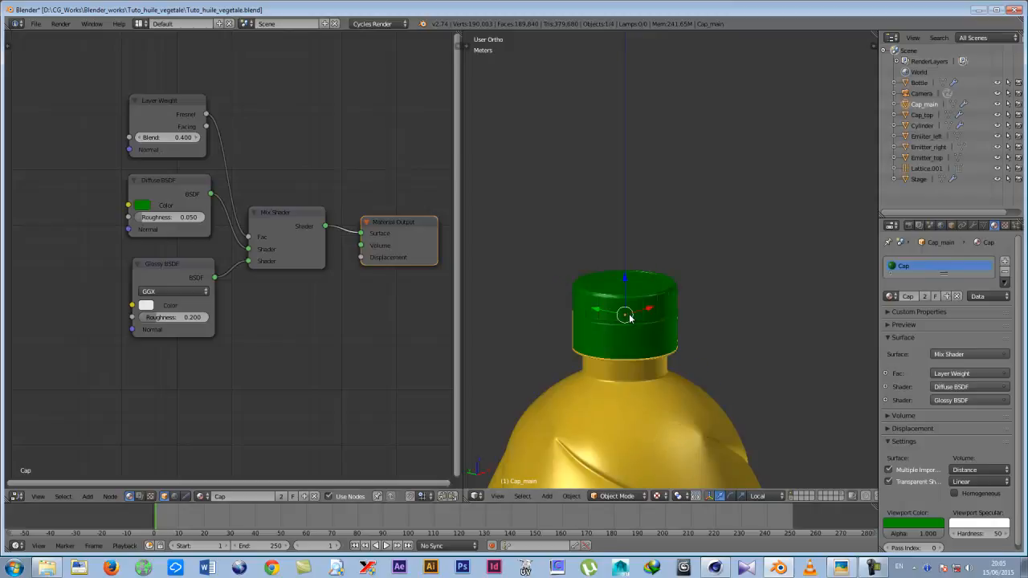
# Select the bottle and examine the Glass BSDF and Glossy BSDF shaders that its Oil material mixes.
pyautogui.scroll(-8, 630, 317)
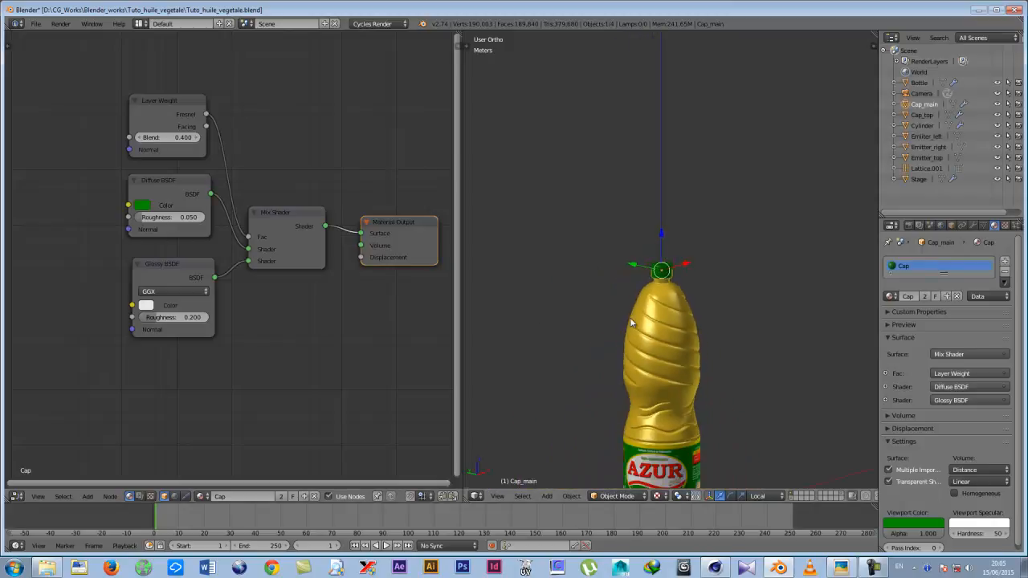
pyautogui.keyDown('shift'); pyautogui.moveTo(647, 341); pyautogui.dragTo(594, 292, button='middle'); pyautogui.keyUp('shift')
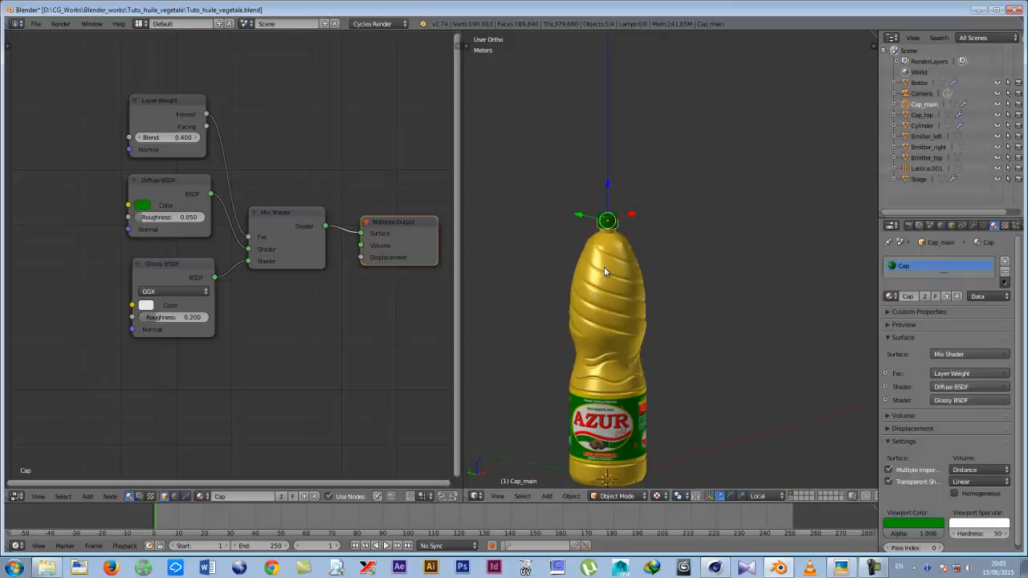
pyautogui.rightClick(604, 267)
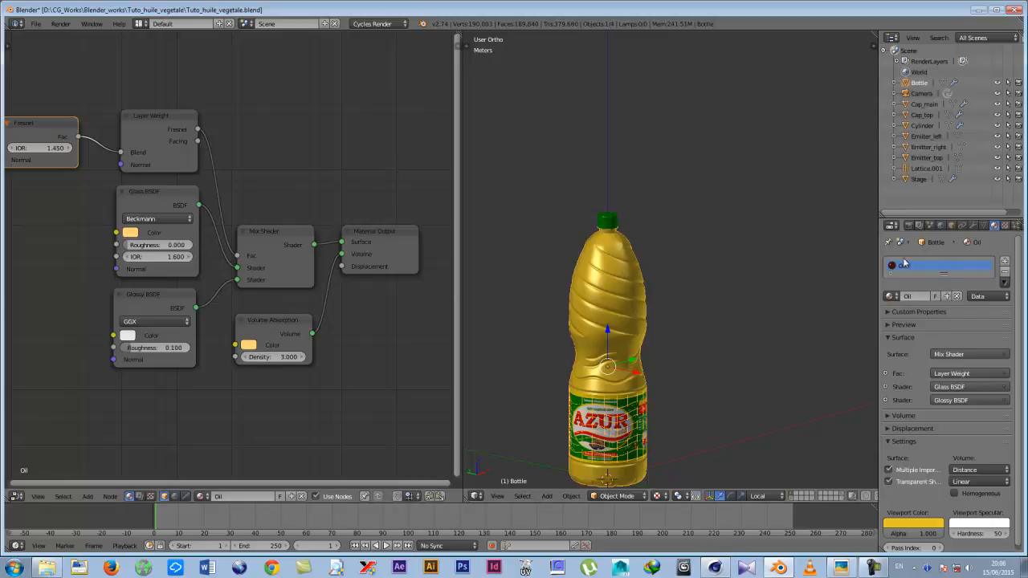
pyautogui.scroll(-1, 307, 262)
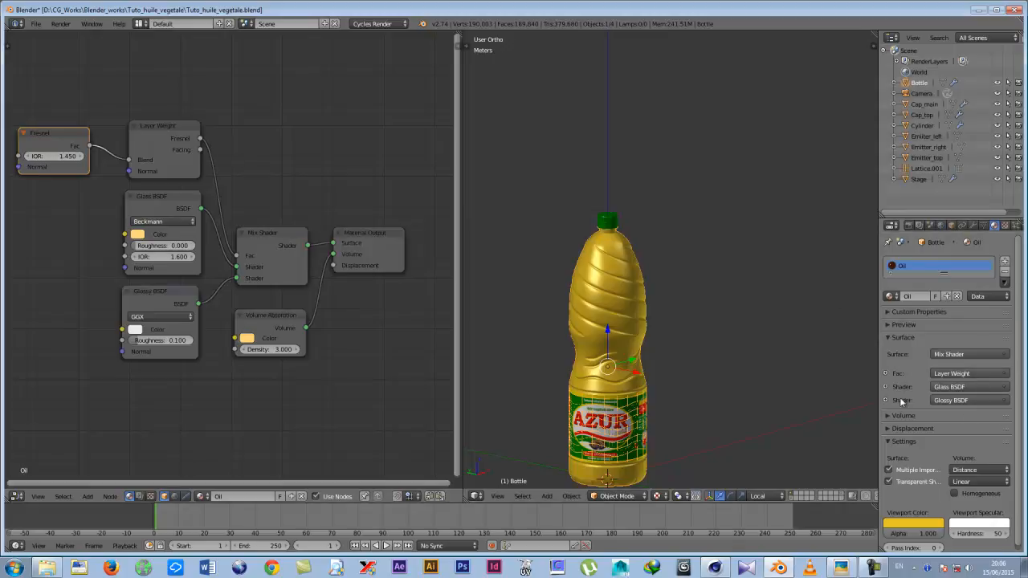
pyautogui.click(966, 388)
pyautogui.click(946, 403)
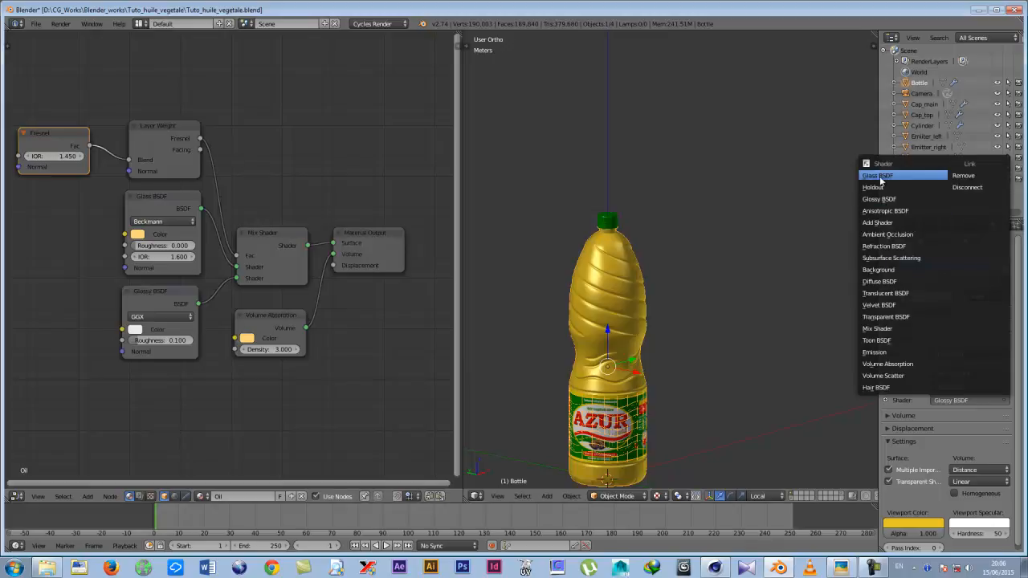
pyautogui.click(891, 199)
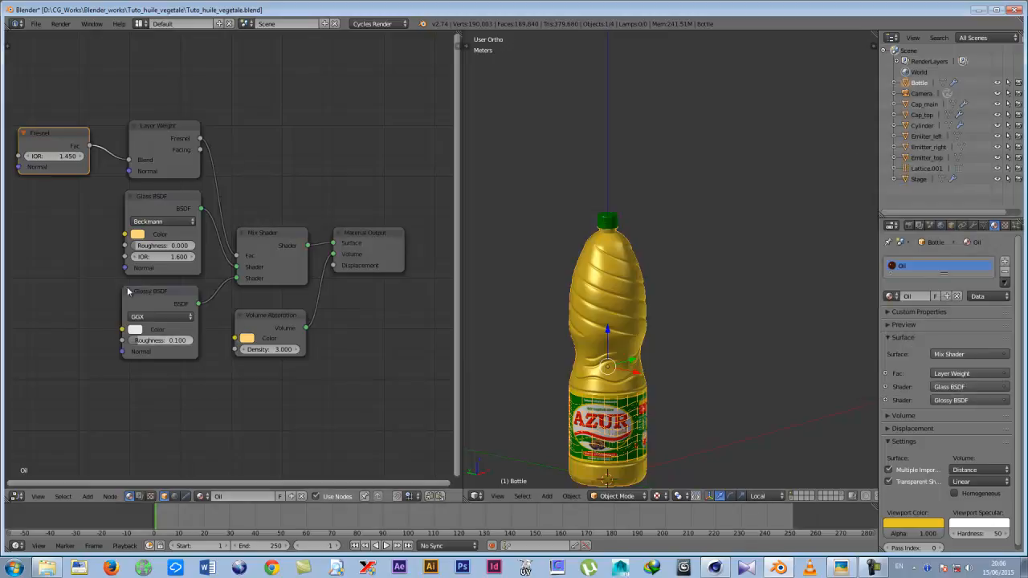
pyautogui.click(153, 201)
pyautogui.click(168, 304)
pyautogui.click(162, 204)
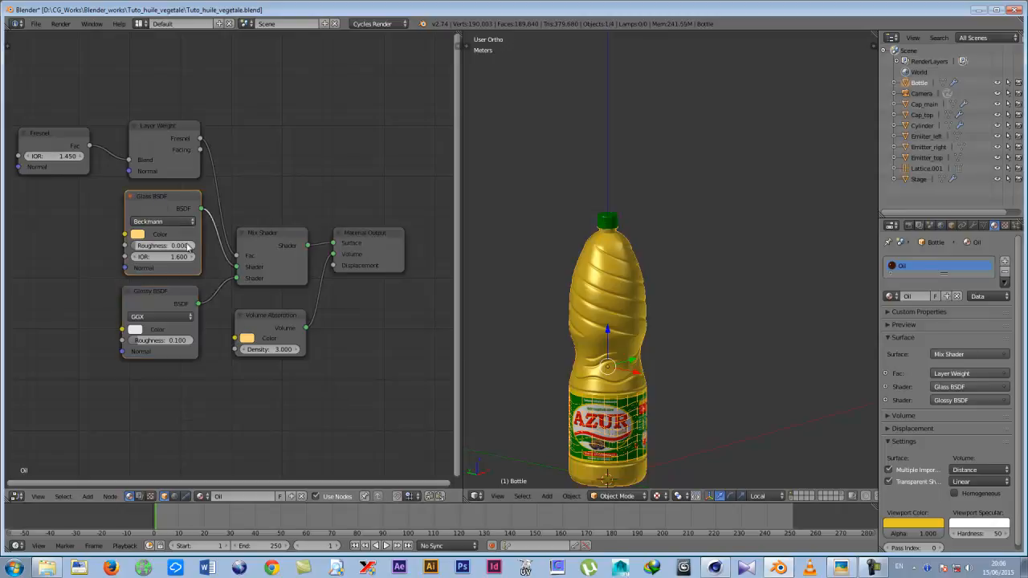
pyautogui.click(138, 235)
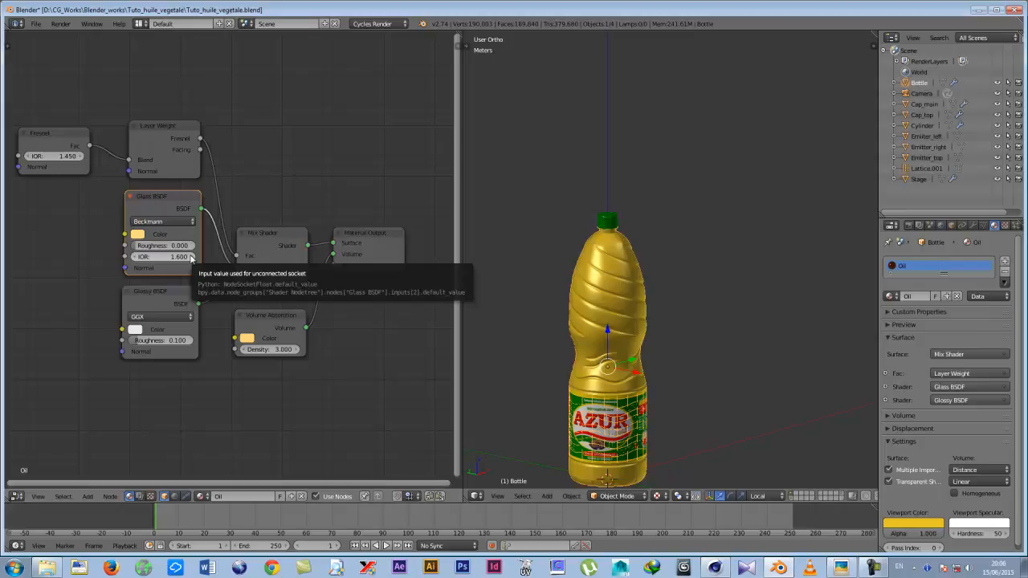
pyautogui.click(180, 245)
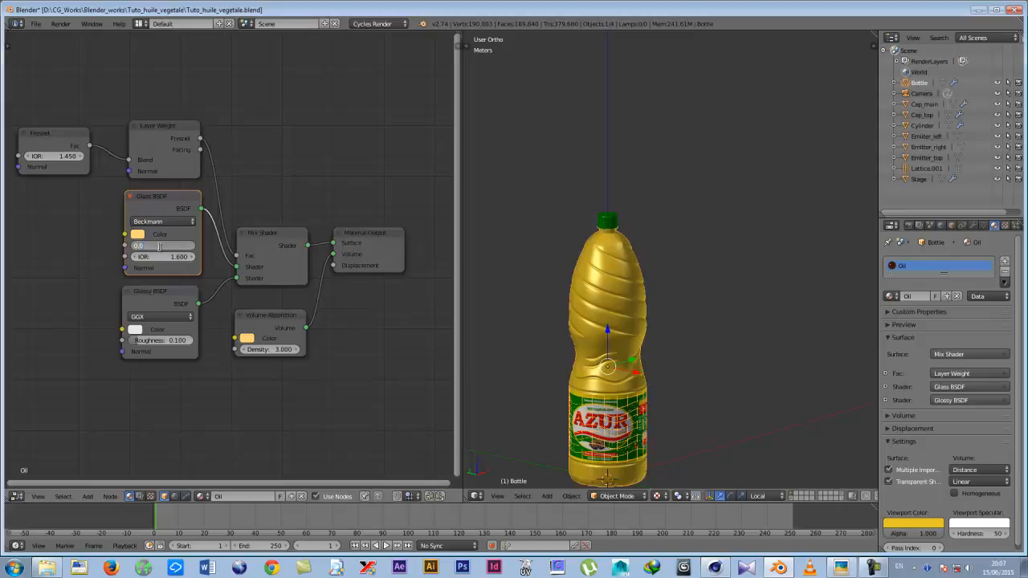
pyautogui.write('0.001')
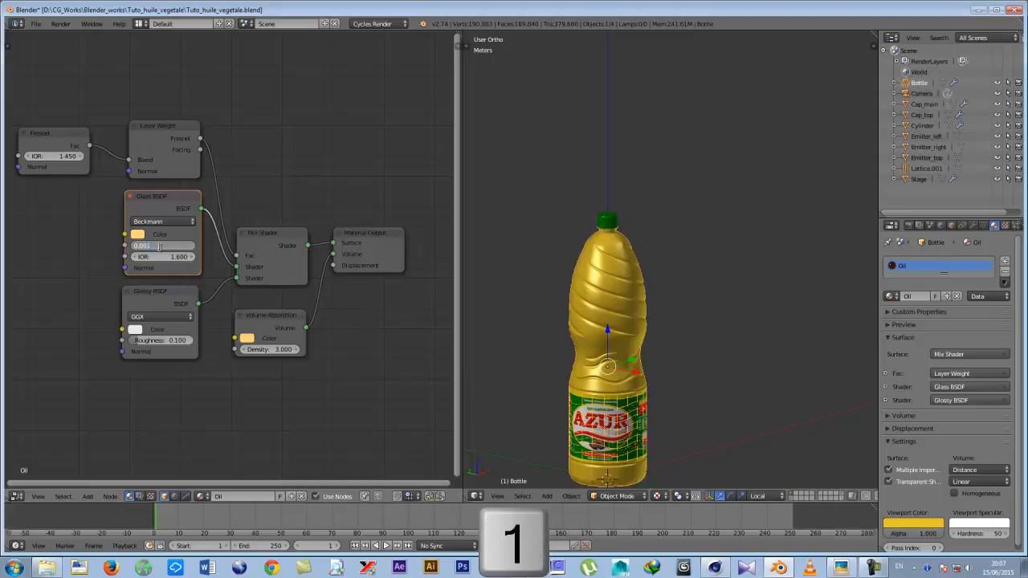
pyautogui.press('Return')
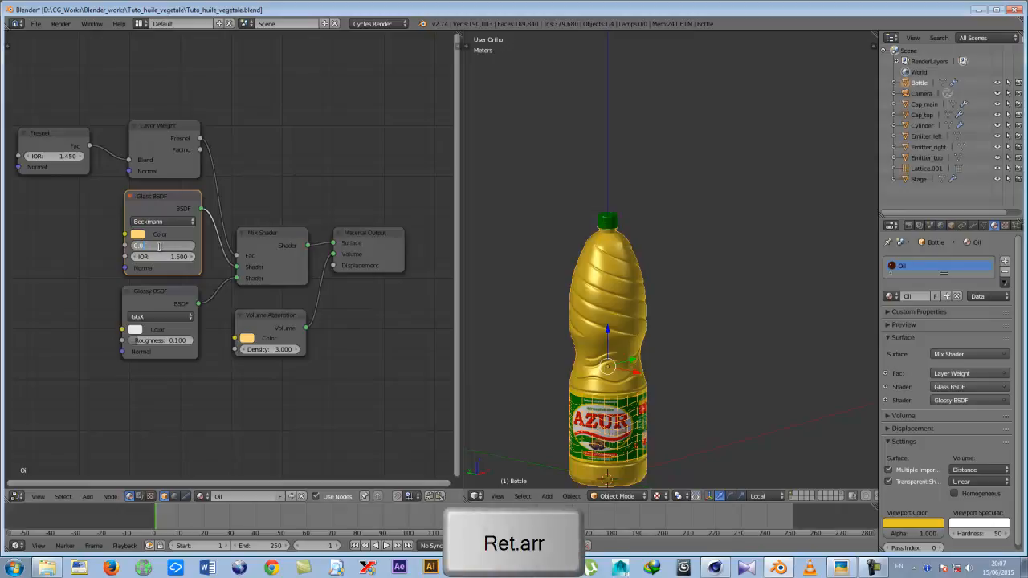
pyautogui.write('0')
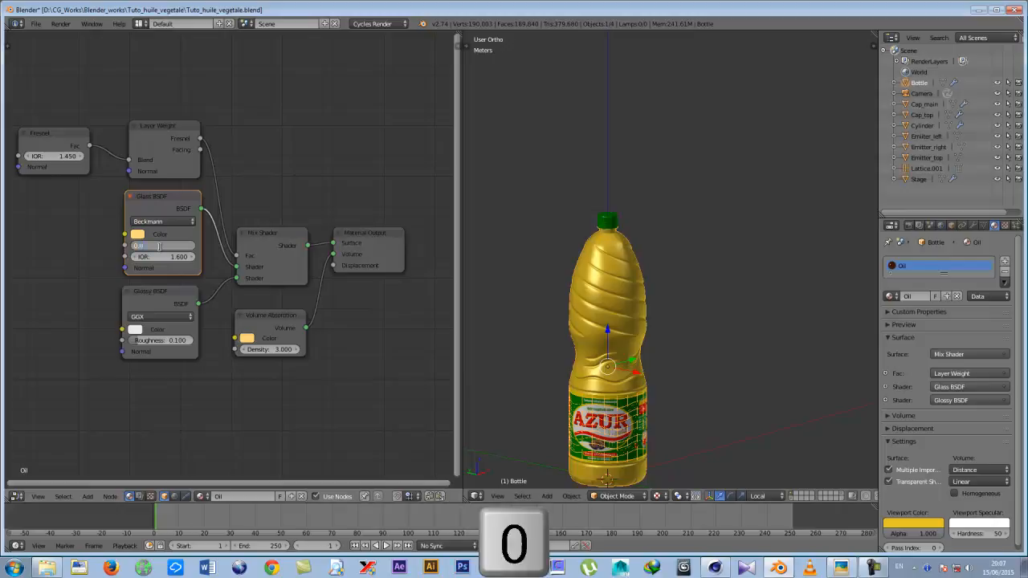
pyautogui.click(184, 259)
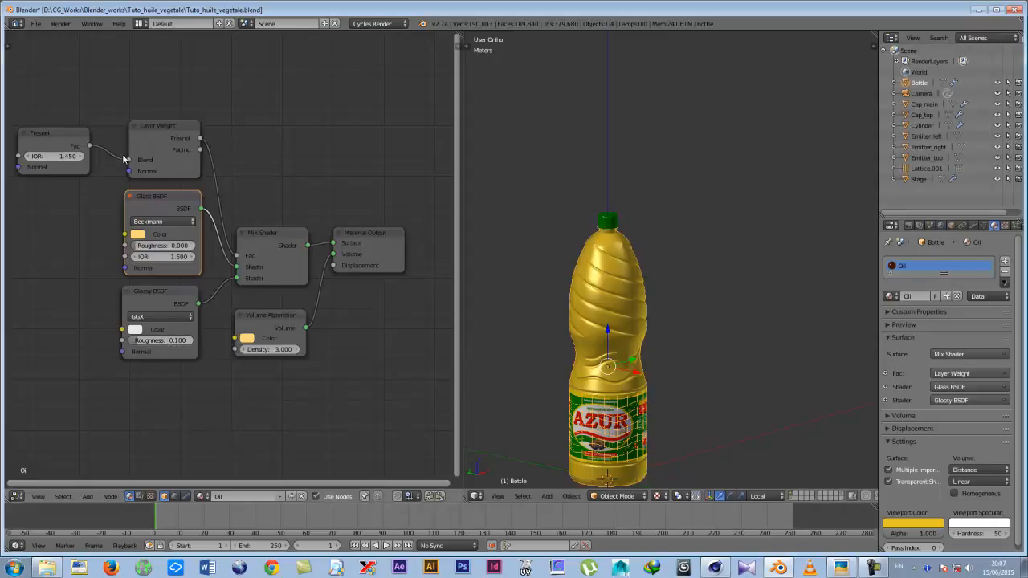
# Review the Oil material's Fresnel, Layer Weight and Mix Shader nodes and compare the Glass BSDF and Volume Absorption hexadecimal colors.
pyautogui.moveTo(168, 129); pyautogui.dragTo(167, 125)
pyautogui.moveTo(37, 135); pyautogui.dragTo(44, 126)
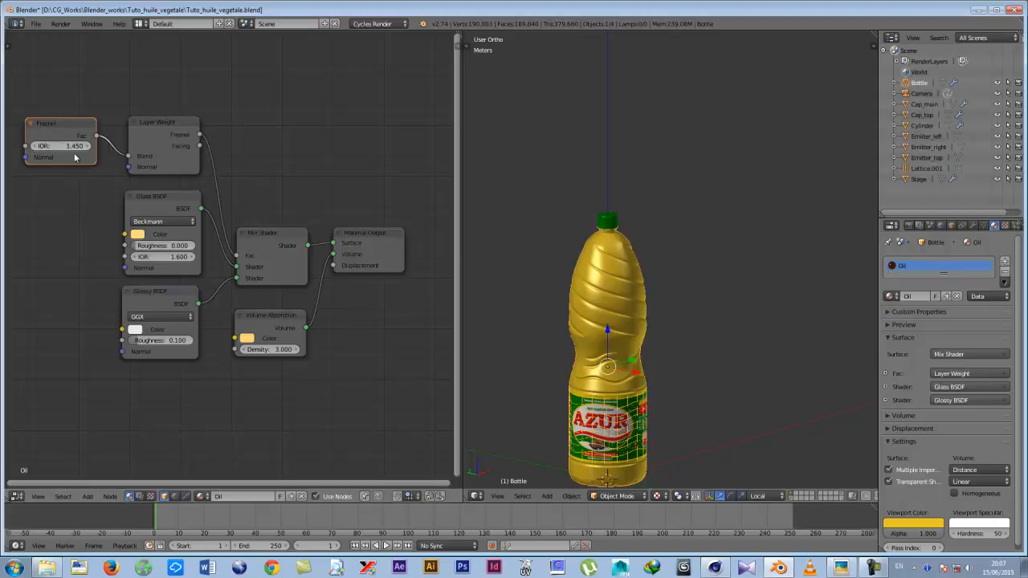
pyautogui.click(274, 232)
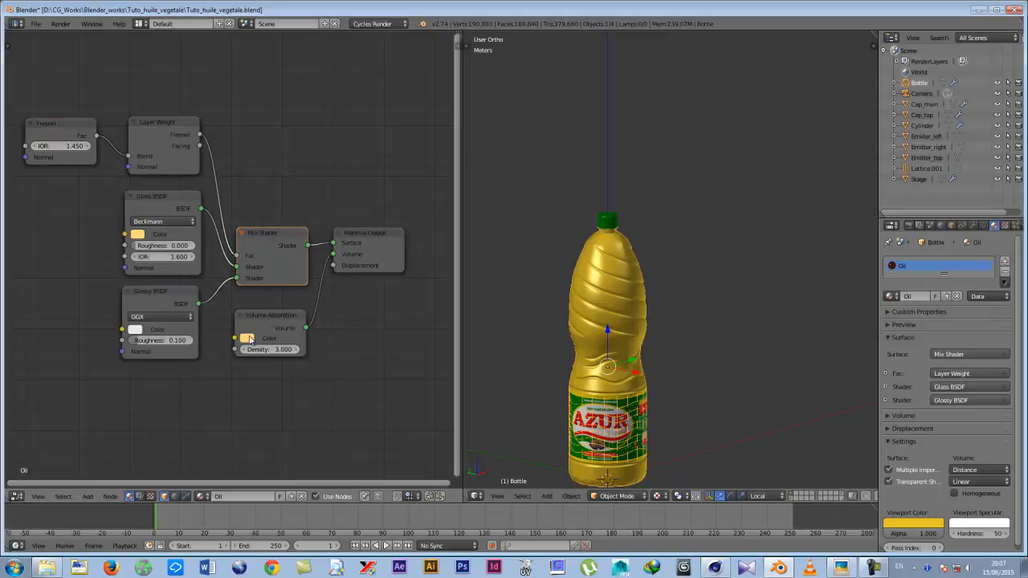
pyautogui.click(137, 235)
pyautogui.click(249, 338)
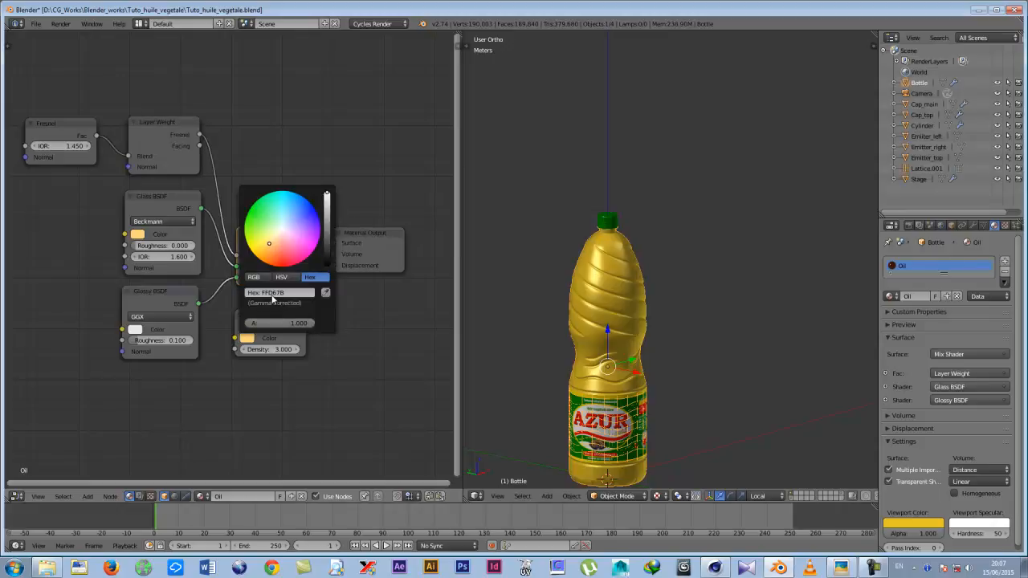
pyautogui.click(138, 234)
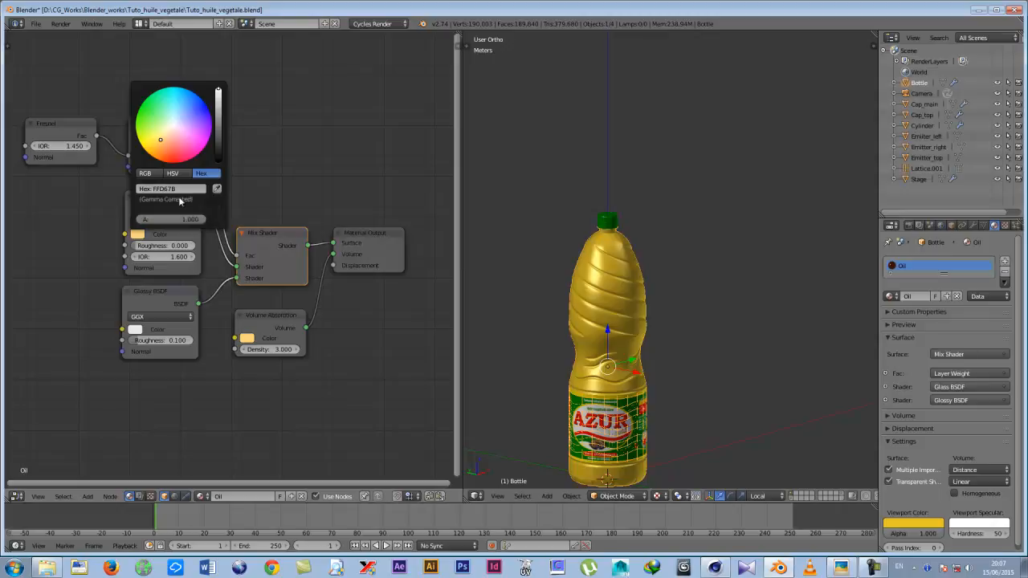
pyautogui.click(275, 322)
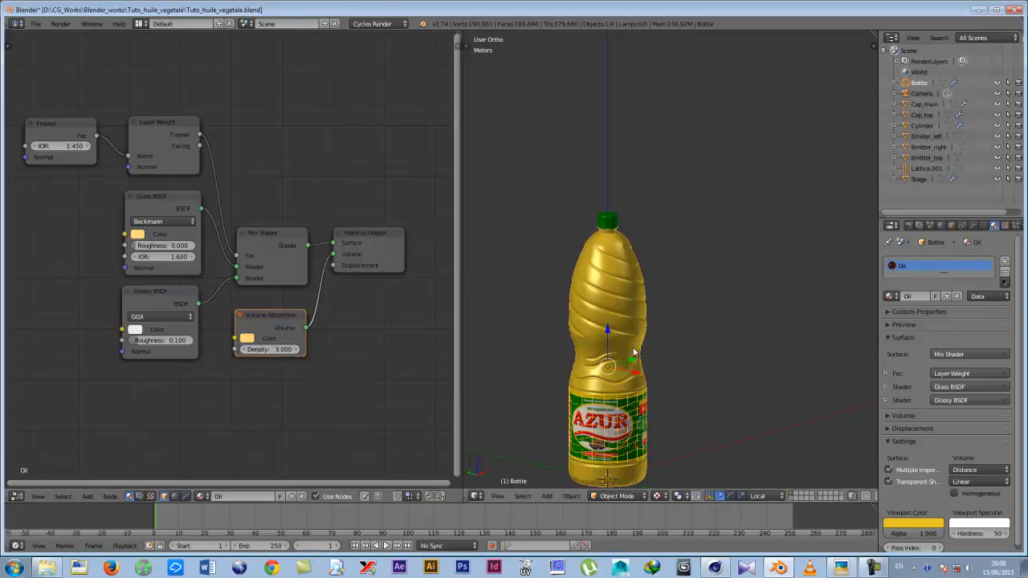
# Expand the 3D viewport over the node editor, show the studio layer alongside the bottle, and frame the scene through the camera.
pyautogui.scroll(-3, 634, 353)
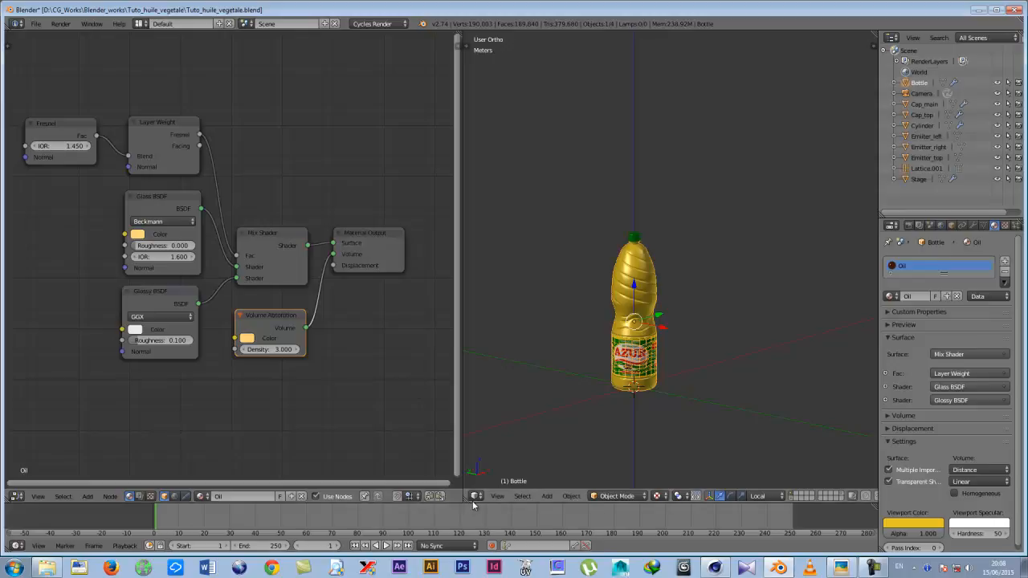
pyautogui.moveTo(466, 500); pyautogui.dragTo(178, 484)
pyautogui.scroll(-4, 382, 338)
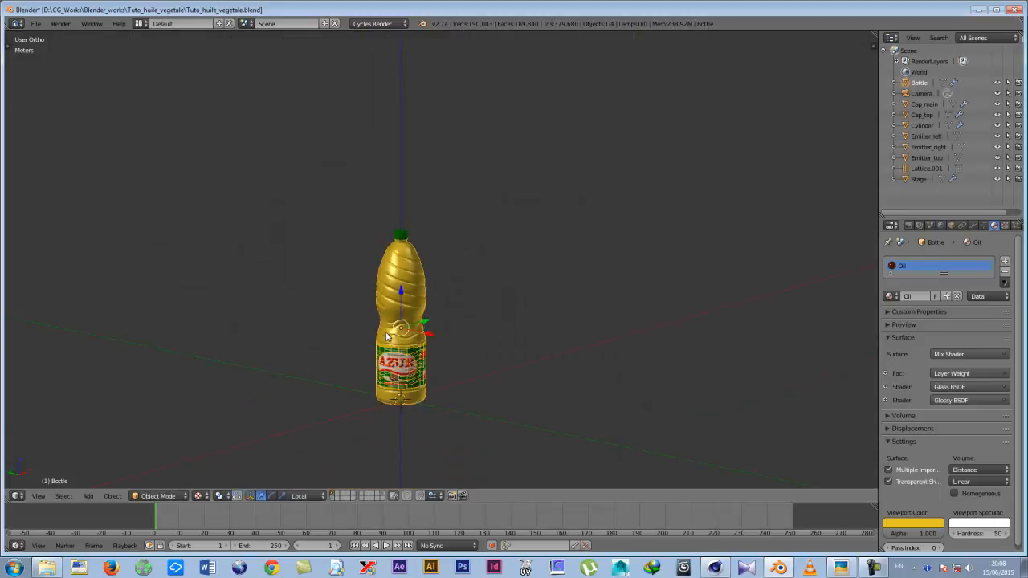
pyautogui.keyDown('shift'); pyautogui.click(334, 494); pyautogui.keyUp('shift')
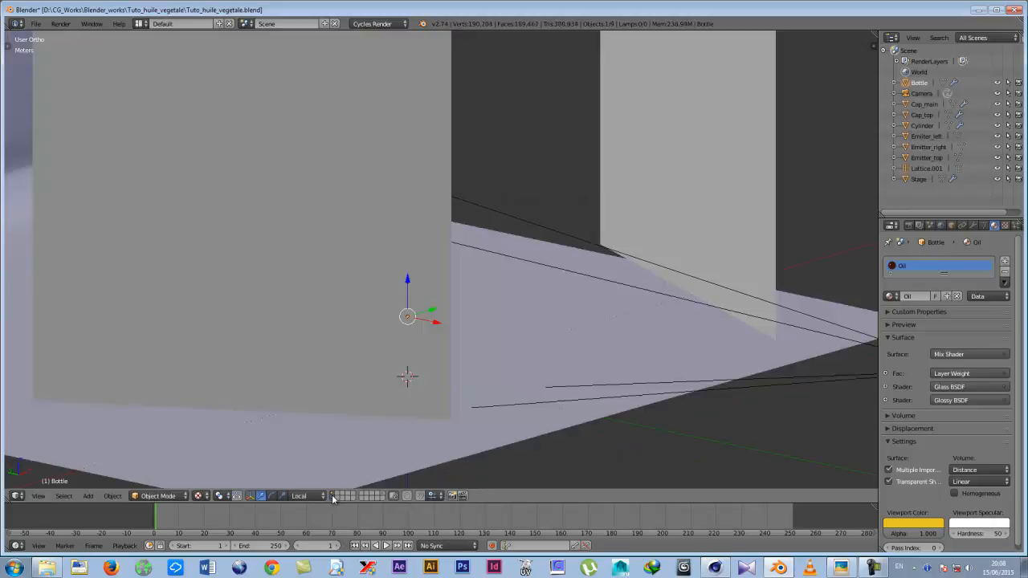
pyautogui.press('KP_0')
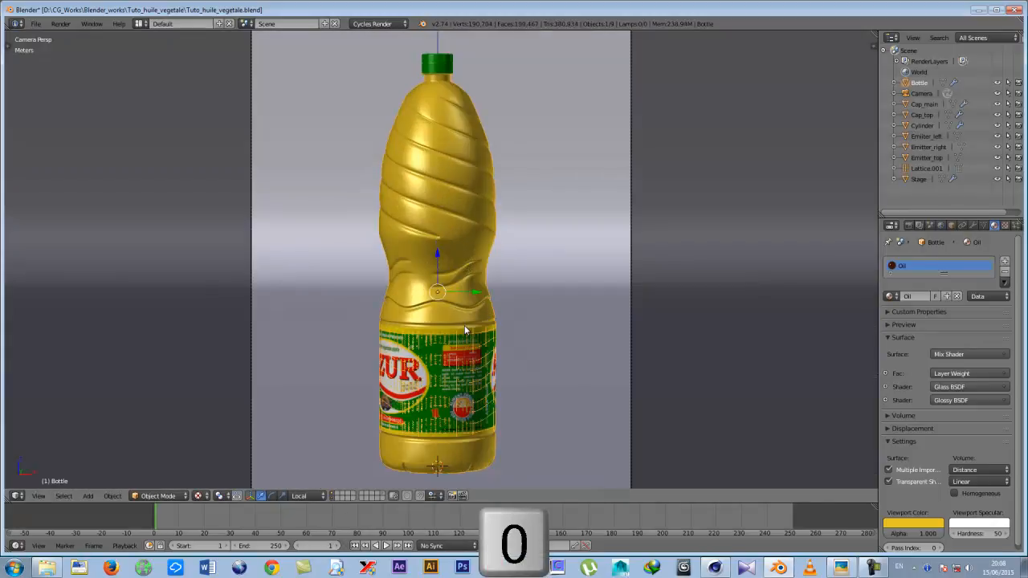
pyautogui.keyDown('shift'); pyautogui.moveTo(457, 321); pyautogui.dragTo(460, 270, button='middle'); pyautogui.keyUp('shift')
pyautogui.scroll(1, 459, 270)
pyautogui.scroll(-1, 459, 270)
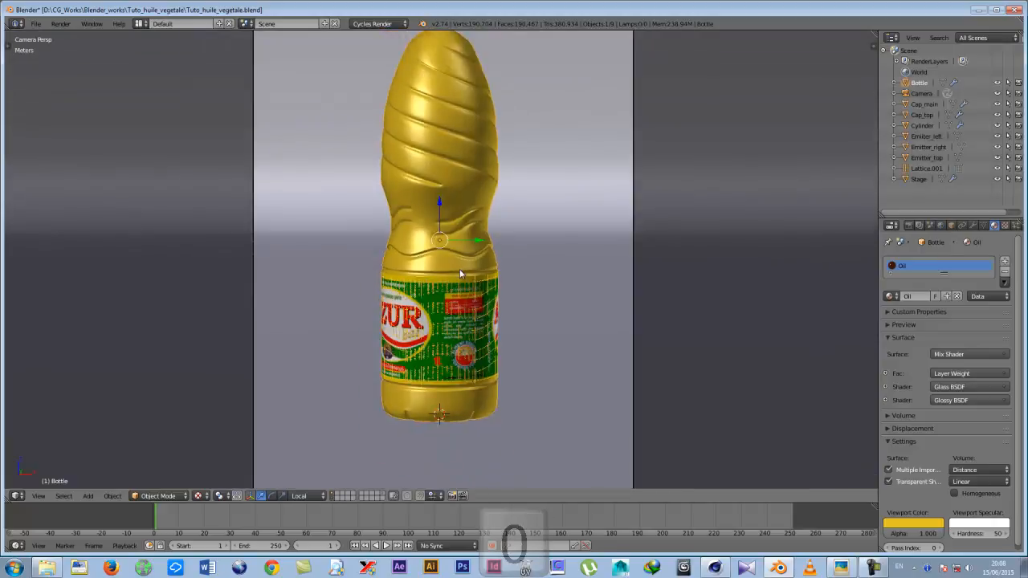
pyautogui.scroll(-4, 459, 273)
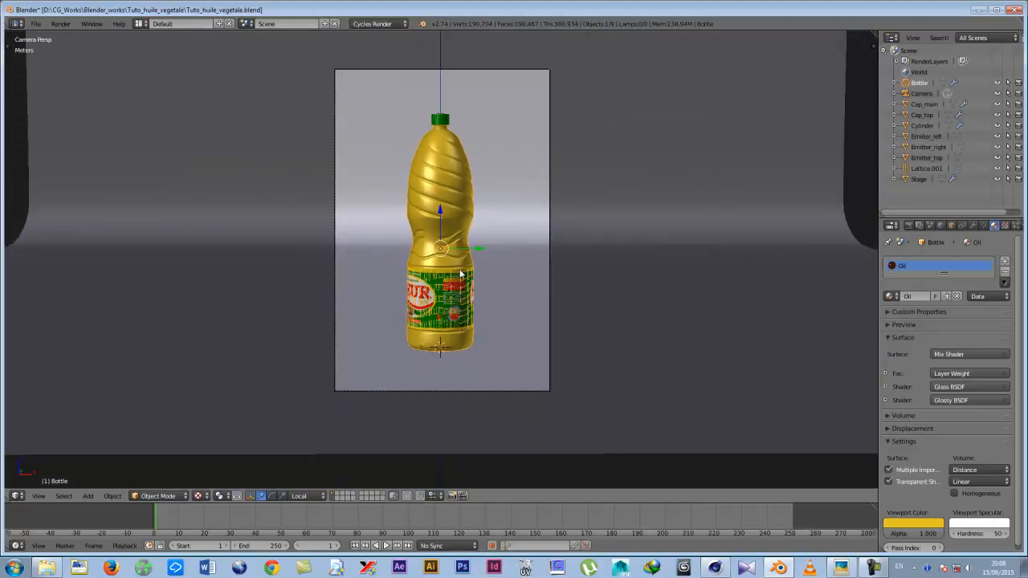
# Deselect everything, preview the bottle with Rendered viewport shading, and return the viewport to Texture shading.
pyautogui.press('a')
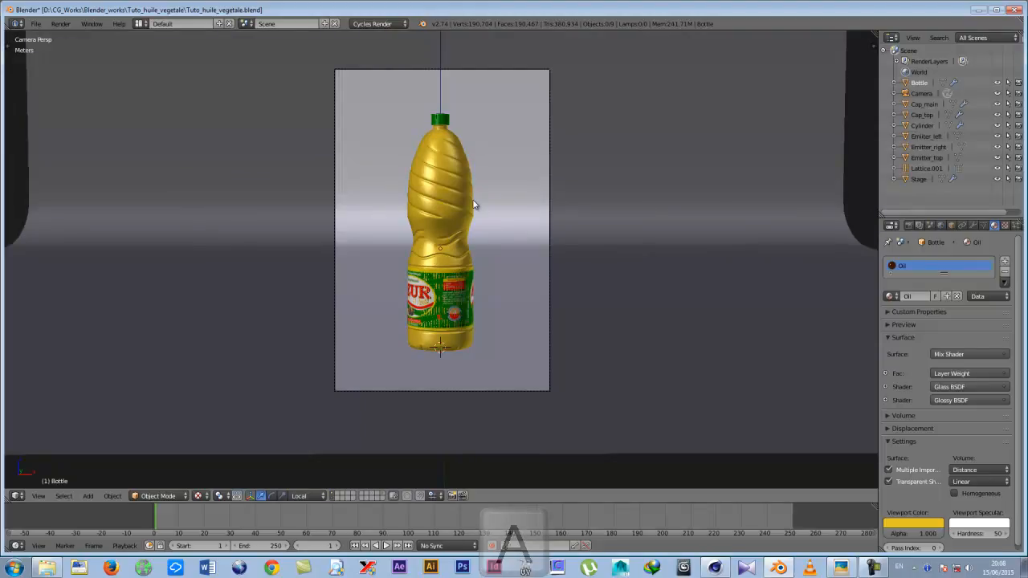
pyautogui.click(203, 496)
pyautogui.click(227, 425)
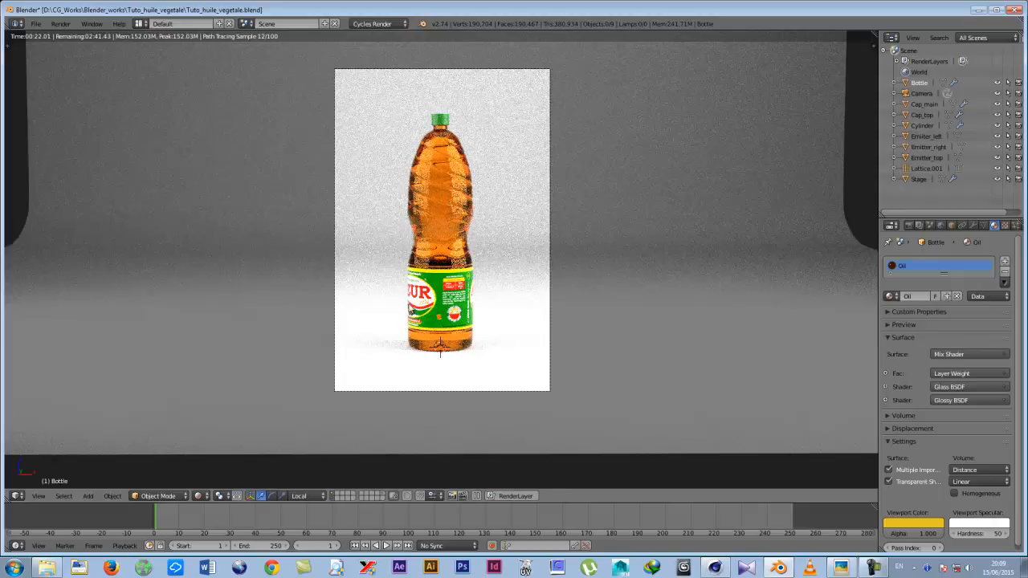
pyautogui.click(198, 496)
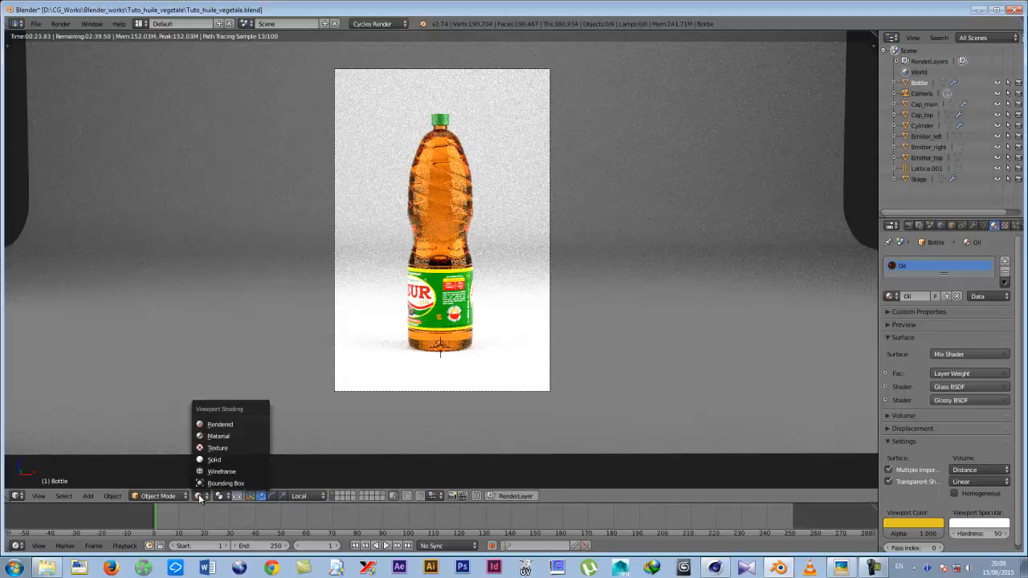
pyautogui.click(216, 448)
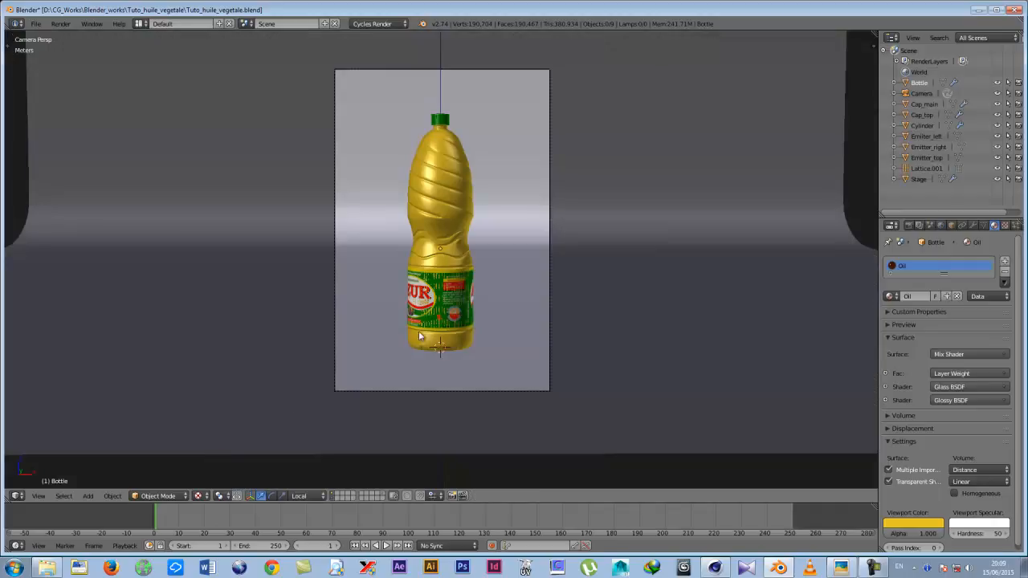
# Select the label cylinder and scale it up very slightly so it clears the bottle's surface.
pyautogui.scroll(5, 441, 326)
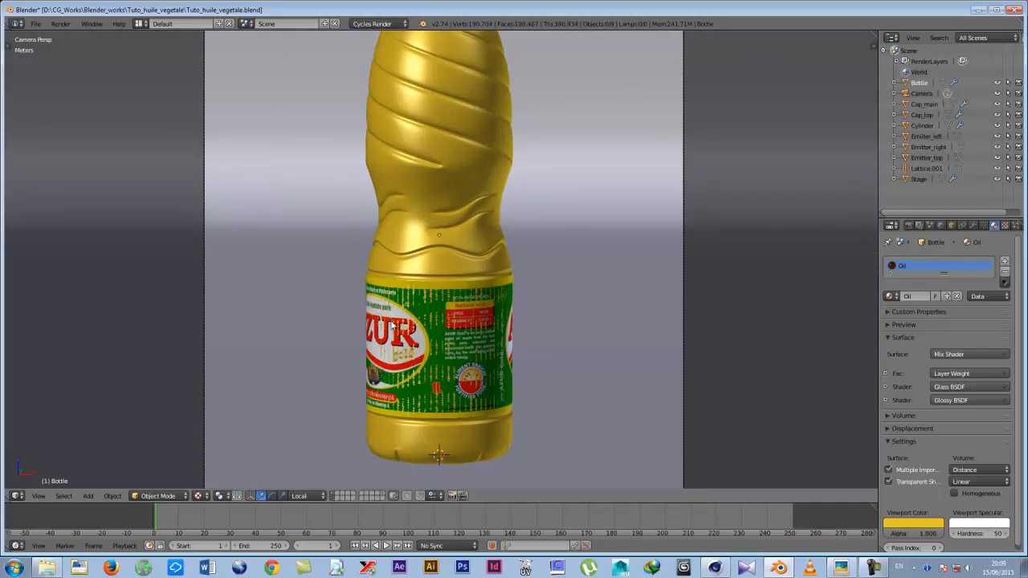
pyautogui.rightClick(389, 313)
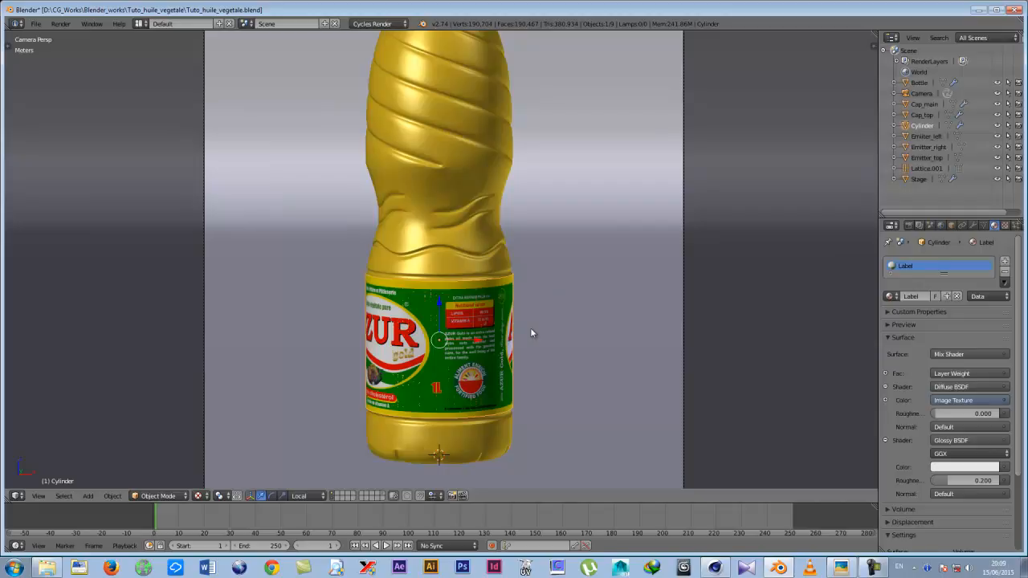
pyautogui.press('s')
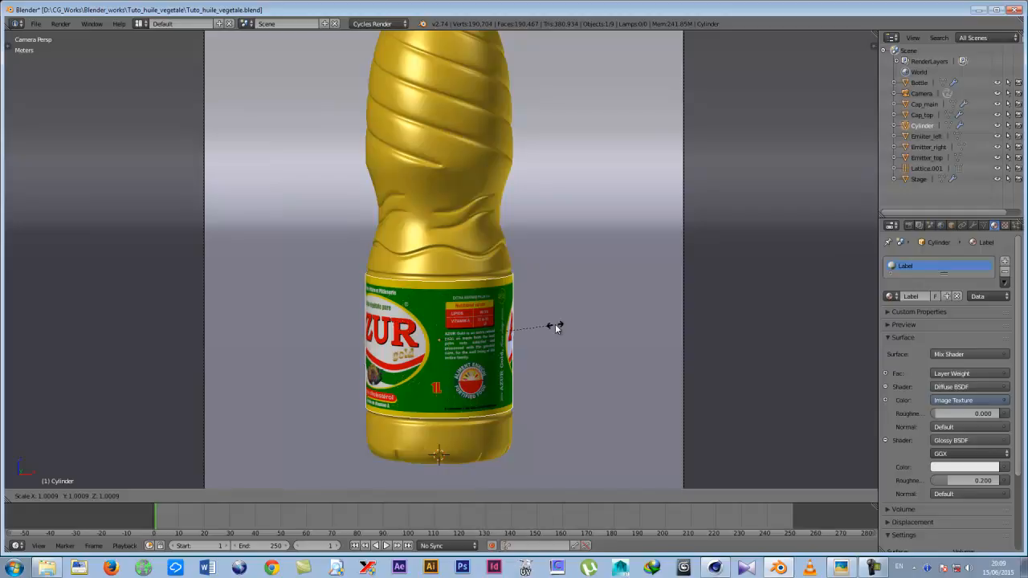
pyautogui.rightClick(555, 324)
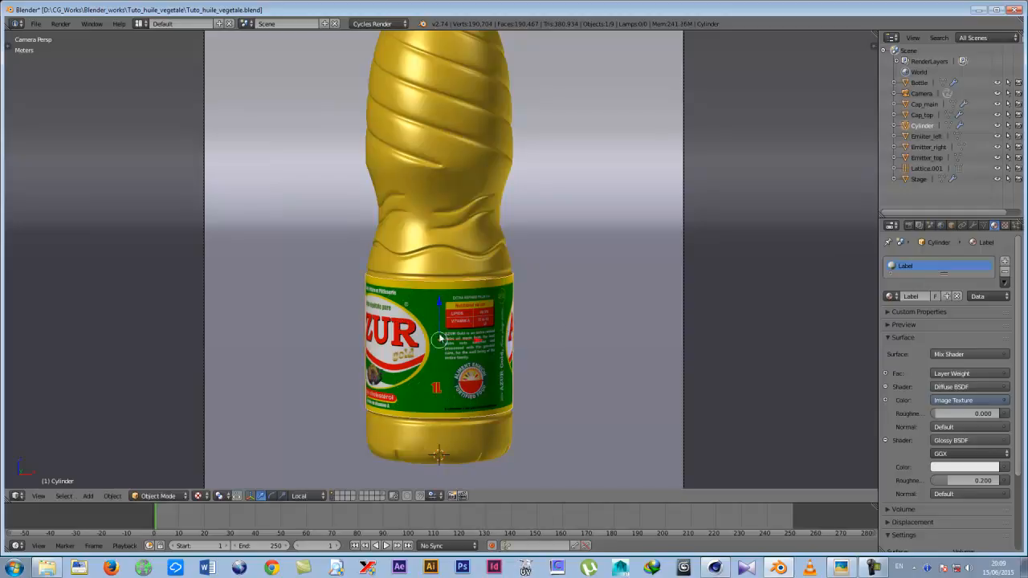
# Rotate the label about 68° on its local Z axis so the AZUR logo faces the camera, and save over the existing file.
pyautogui.click(271, 495)
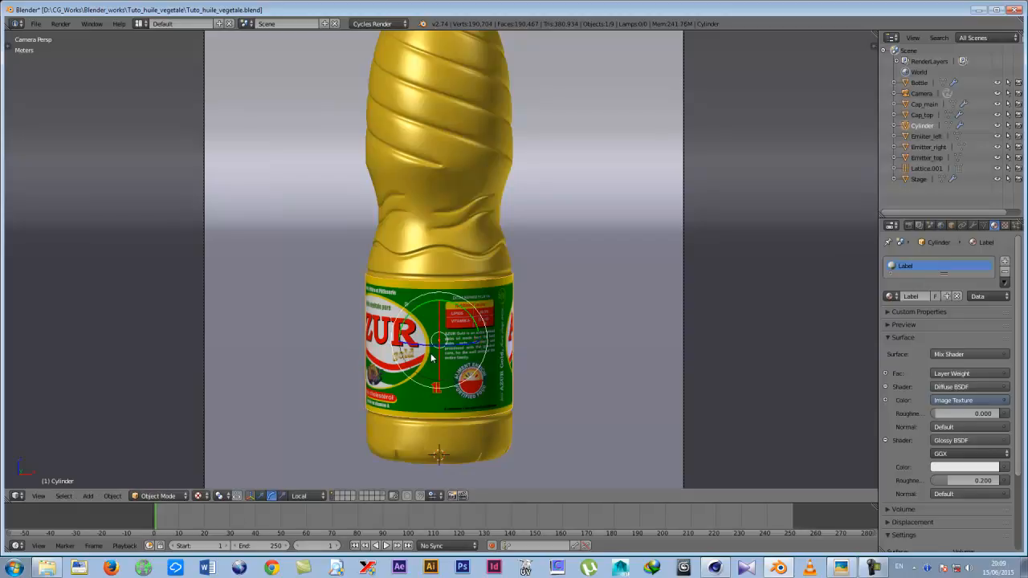
pyautogui.moveTo(416, 347); pyautogui.dragTo(439, 350)
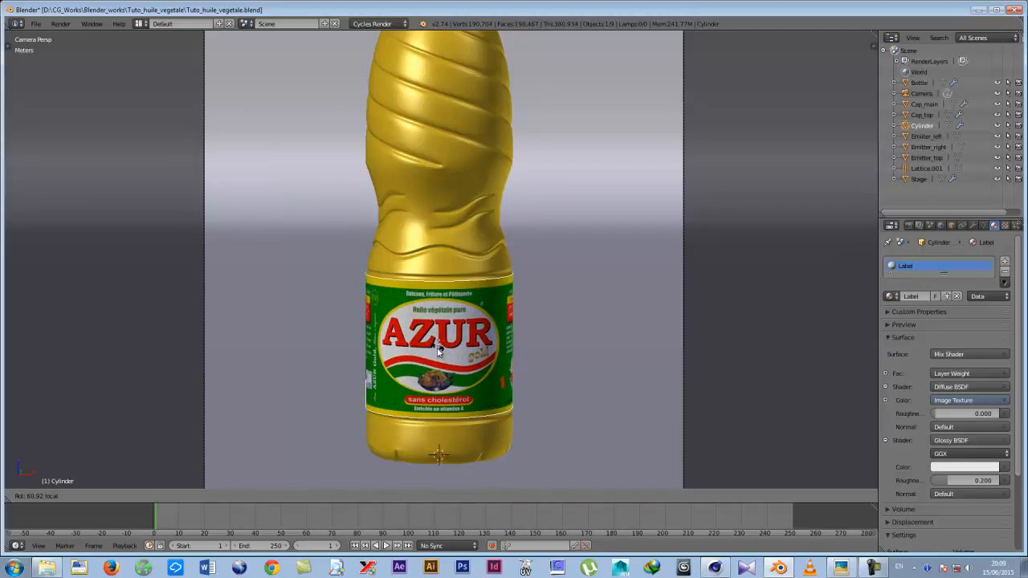
pyautogui.moveTo(440, 350); pyautogui.dragTo(441, 352)
pyautogui.press('t')
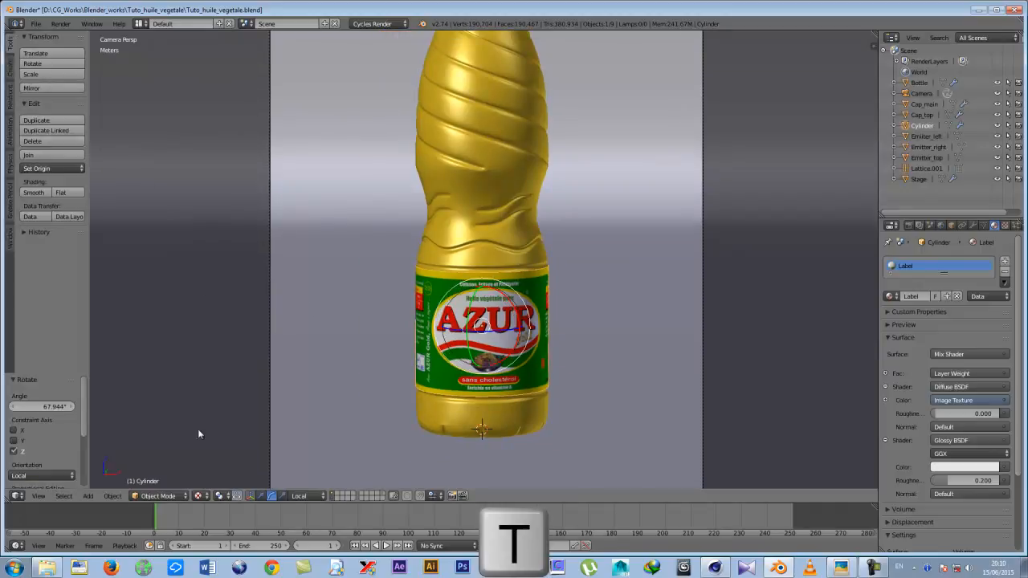
pyautogui.click(262, 496)
pyautogui.hotkey('ctrl', 's')
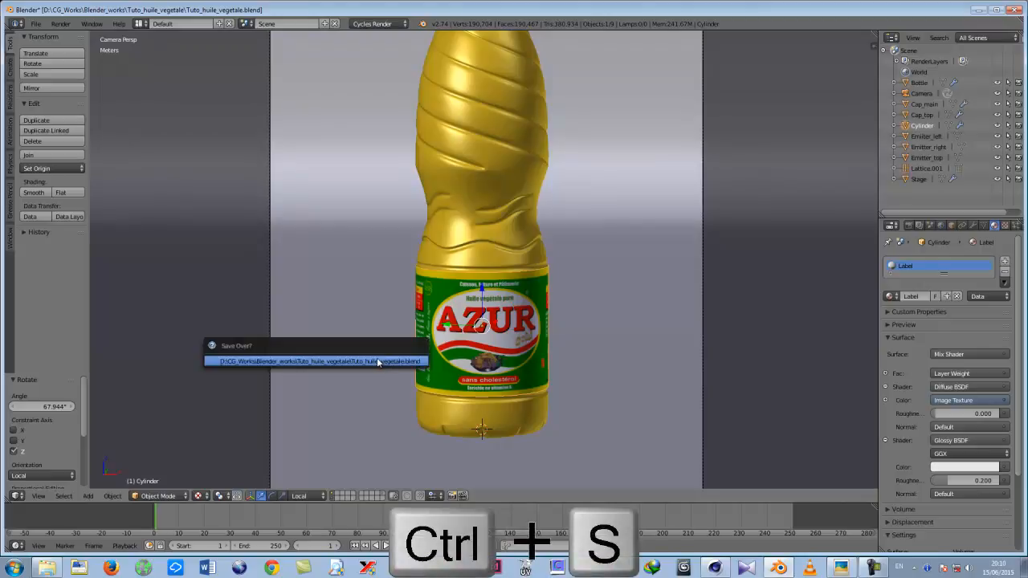
pyautogui.click(366, 362)
# Check Emitter_top's emission material, then set the emission strength of Emitter_left to 3.
pyautogui.scroll(-3, 579, 250)
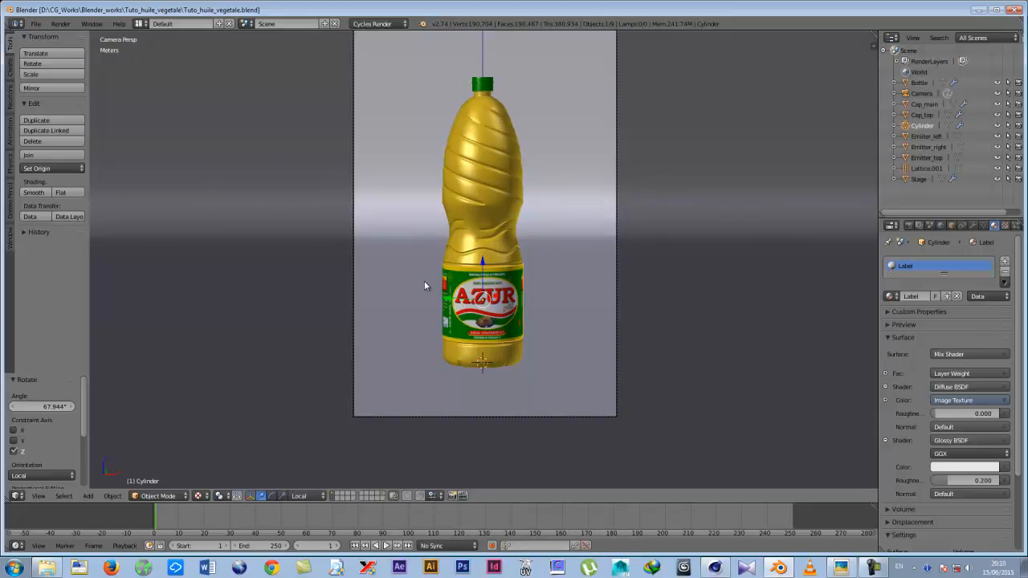
pyautogui.scroll(-4, 425, 284)
pyautogui.scroll(6, 426, 283)
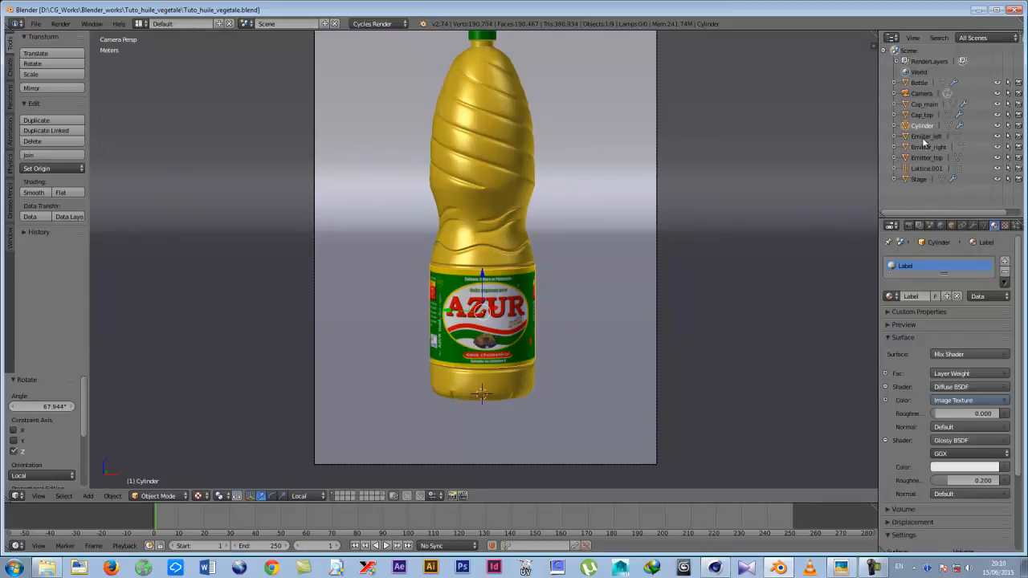
pyautogui.click(928, 159)
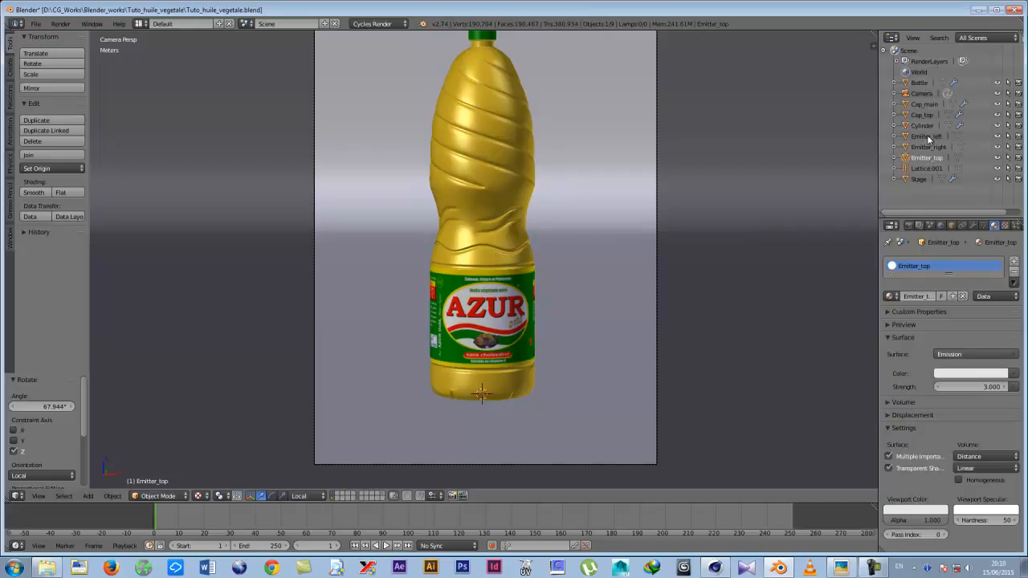
pyautogui.click(927, 137)
pyautogui.doubleClick(987, 386)
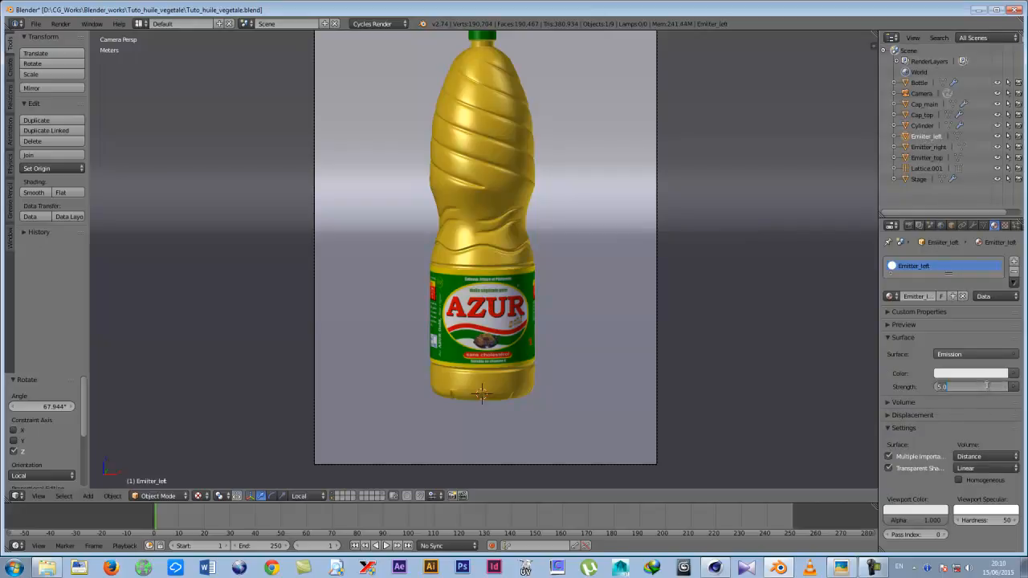
pyautogui.write('3')
pyautogui.press('Return')
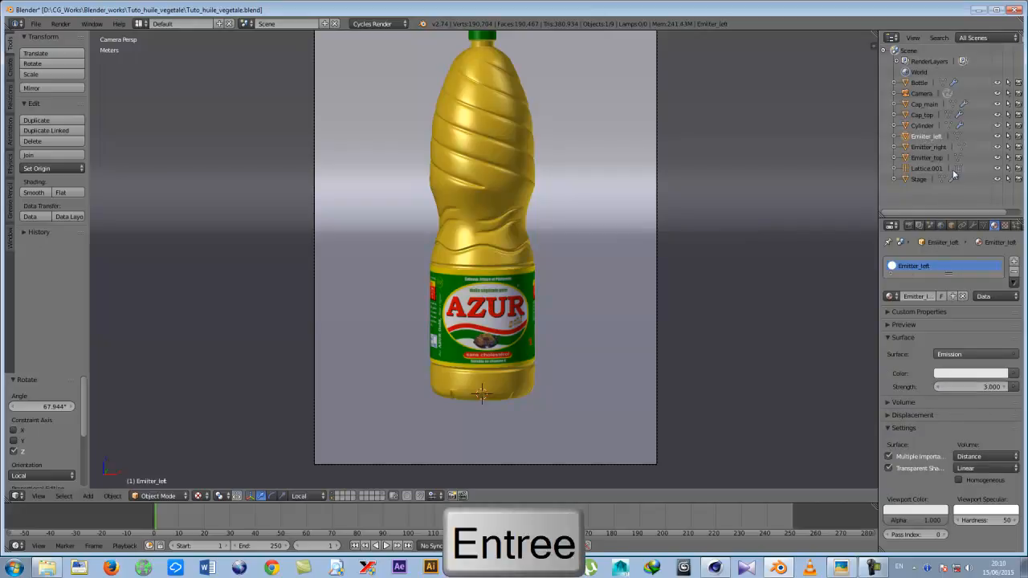
# Set the emission strength of Emitter_right to 5.
pyautogui.click(940, 148)
pyautogui.doubleClick(987, 386)
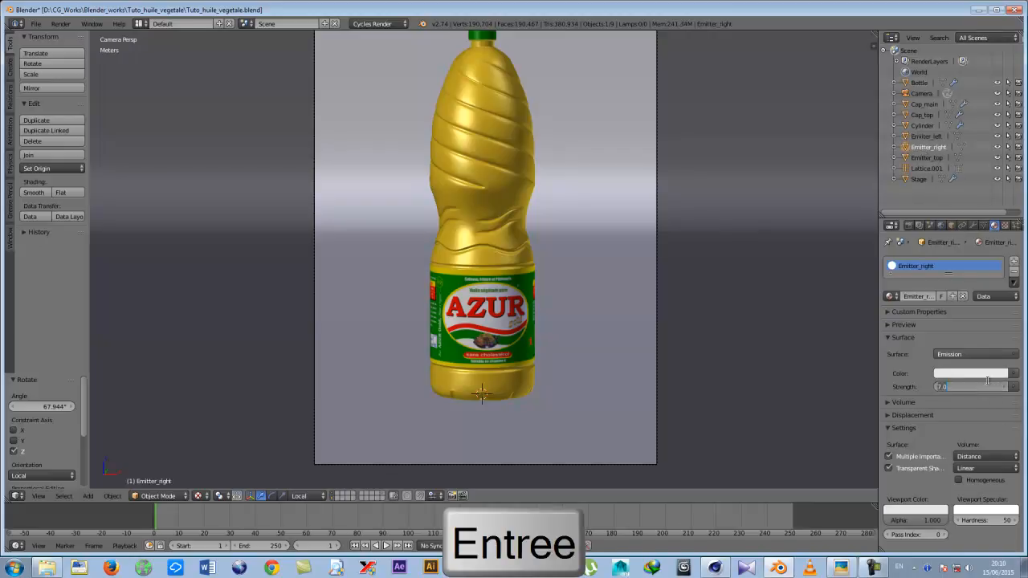
pyautogui.write('5')
pyautogui.press('Return')
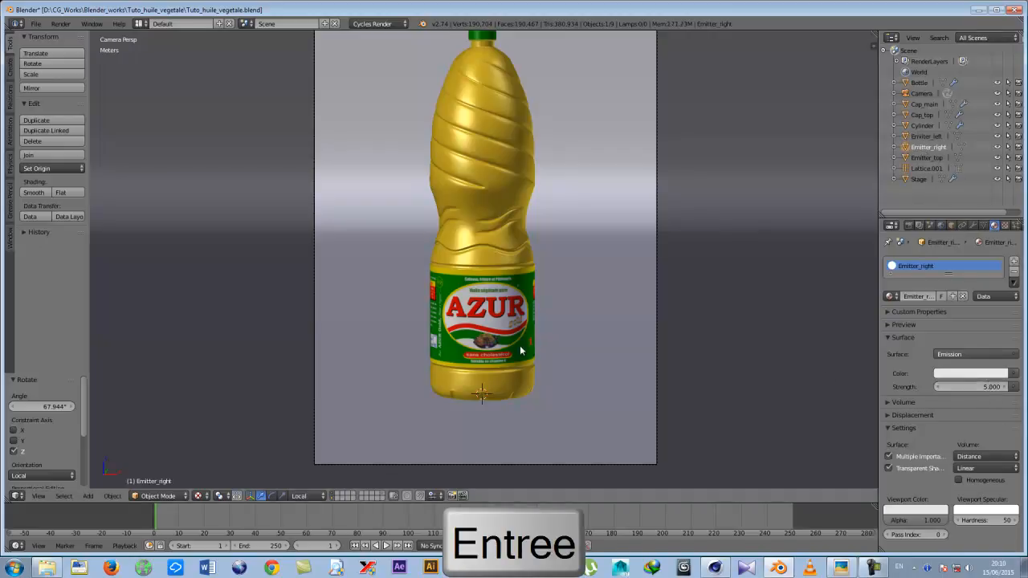
# Preview the scene through the camera with Rendered viewport shading and hide Emitter_top.
pyautogui.keyDown('shift'); pyautogui.moveTo(447, 318); pyautogui.dragTo(448, 345, button='middle'); pyautogui.keyUp('shift')
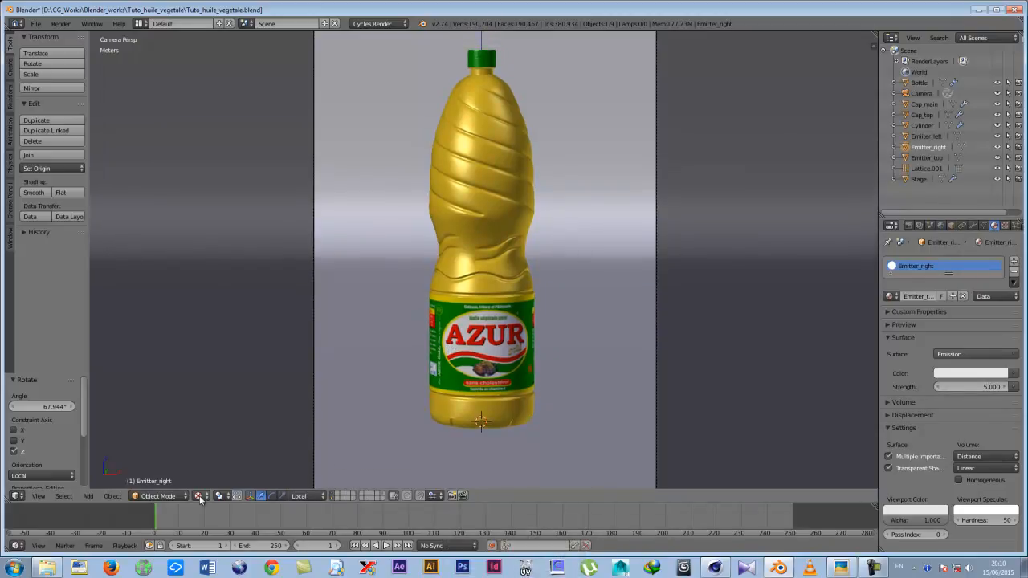
pyautogui.click(200, 496)
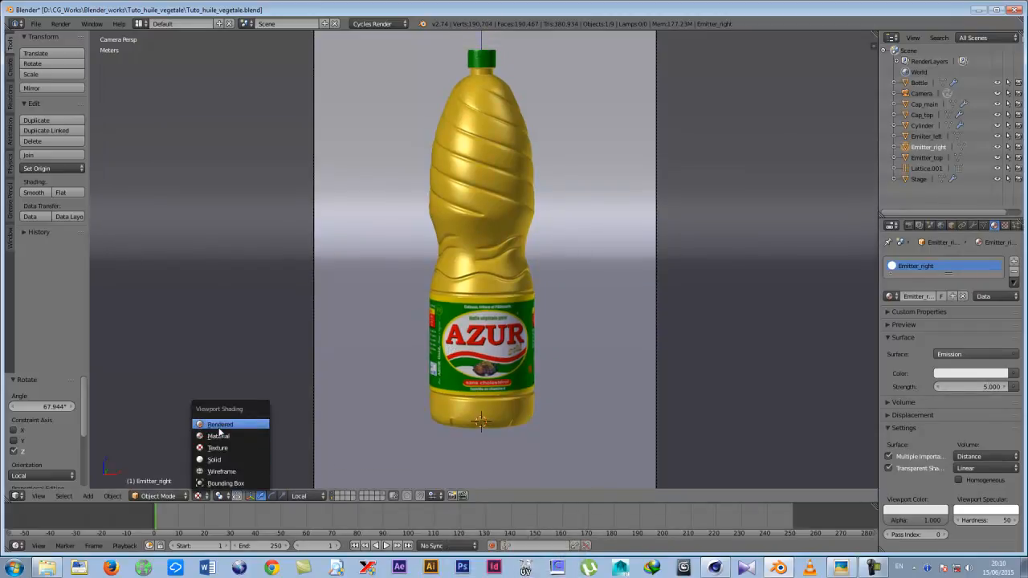
pyautogui.click(222, 424)
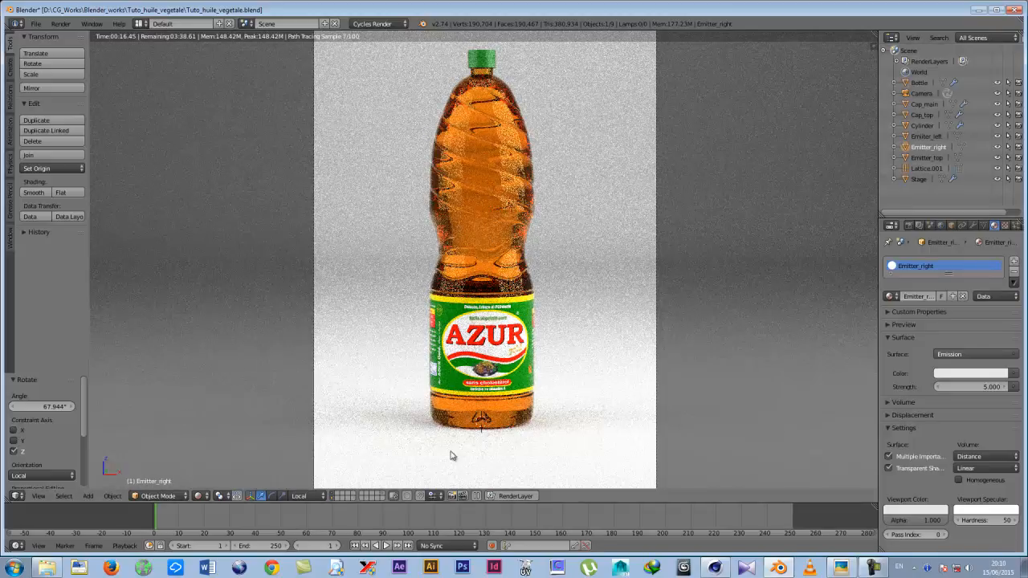
pyautogui.click(927, 159)
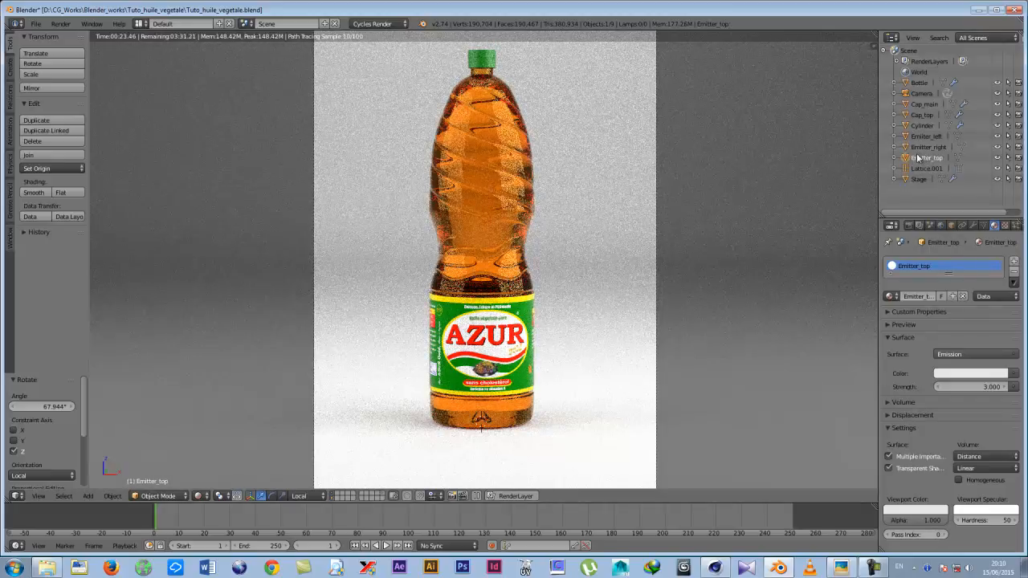
pyautogui.press('h')
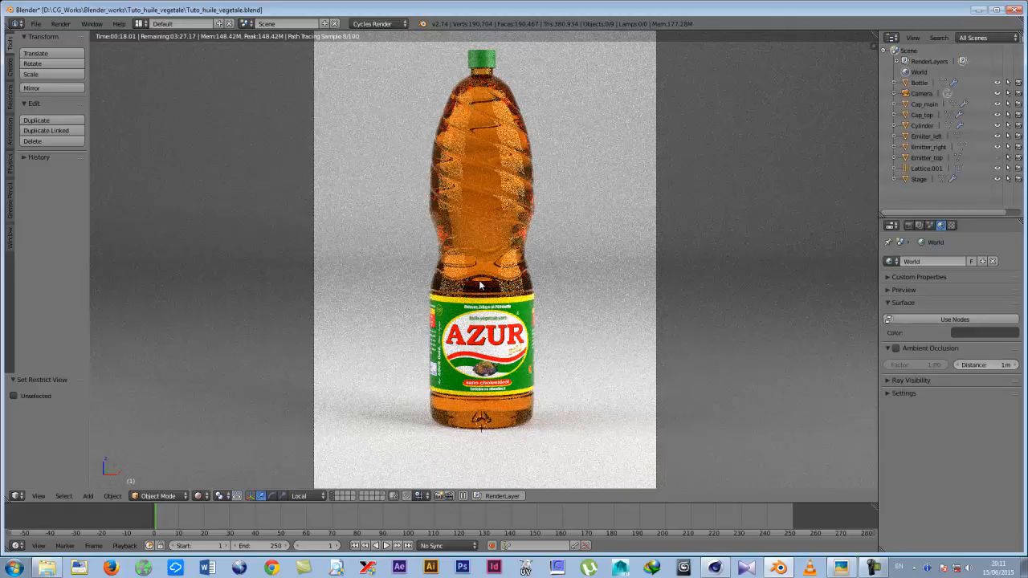
# Switch the viewport to Solid shading and show only the bottle's layer, leaving the studio layer out.
pyautogui.click(199, 496)
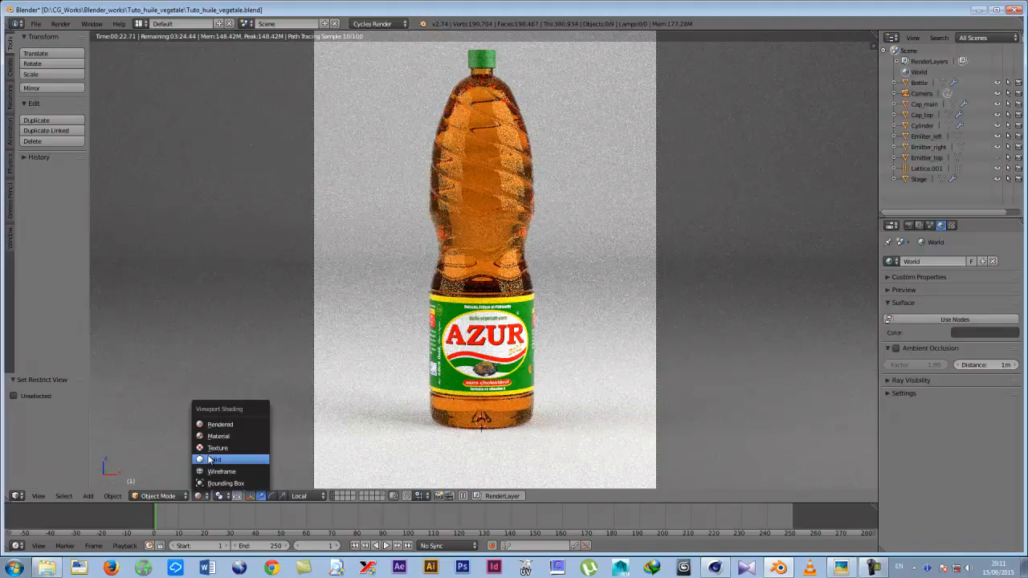
pyautogui.click(211, 459)
pyautogui.scroll(-4, 478, 324)
pyautogui.moveTo(445, 269); pyautogui.dragTo(444, 314, button='middle')
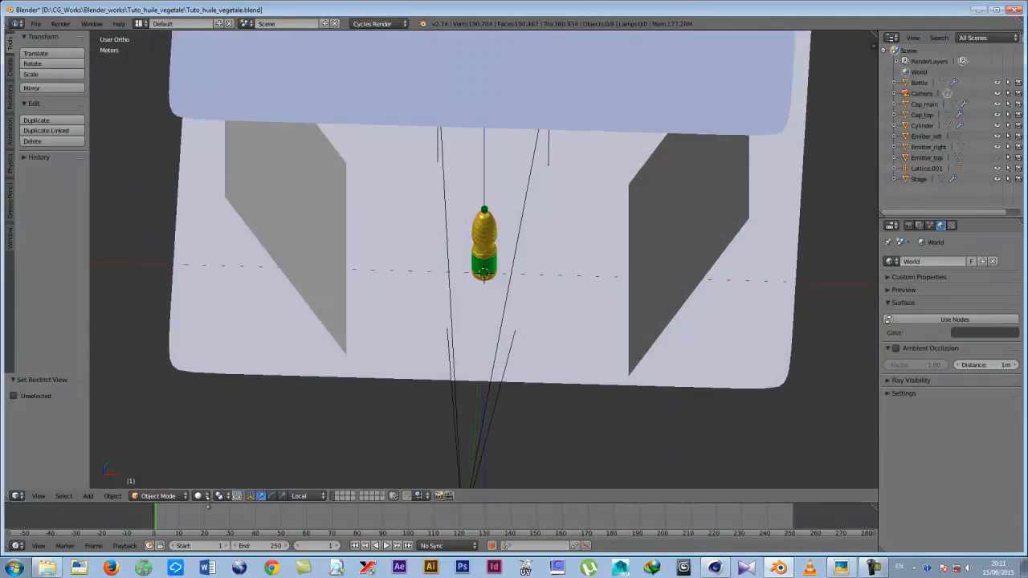
pyautogui.click(338, 492)
pyautogui.moveTo(462, 246)
pyautogui.mouseDown(button='middle')
pyautogui.moveTo(468, 261)
pyautogui.moveTo(462, 245)
pyautogui.mouseUp(button='middle')
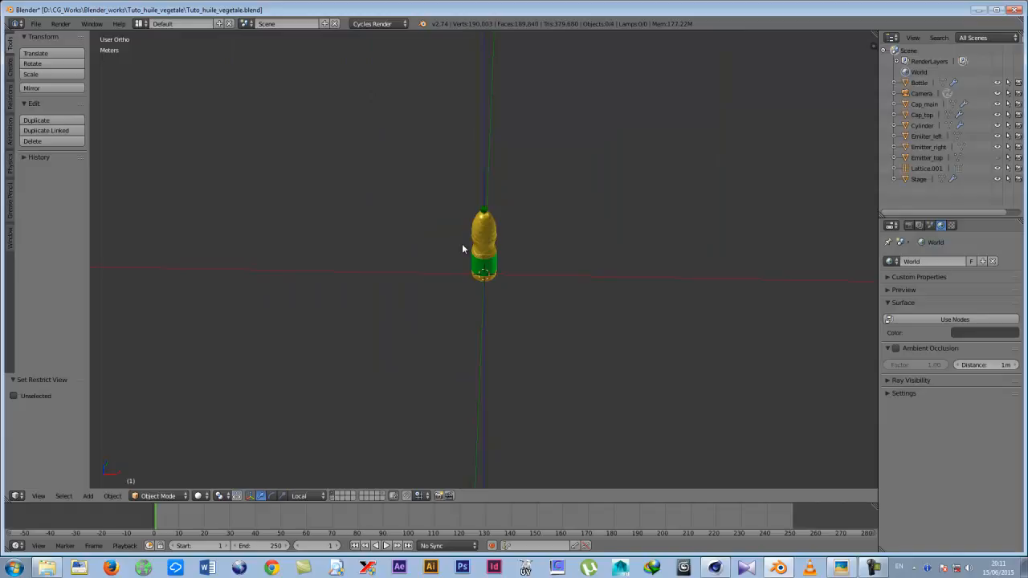
# Add a Spot lamp at the bottle's base centre from the top view.
pyautogui.press('KP_7')
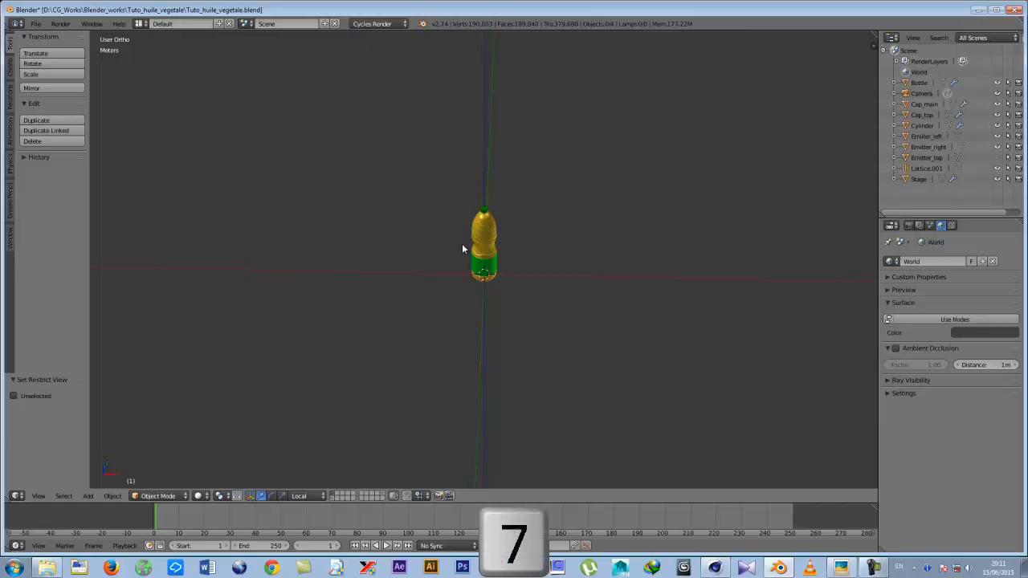
pyautogui.scroll(4, 470, 227)
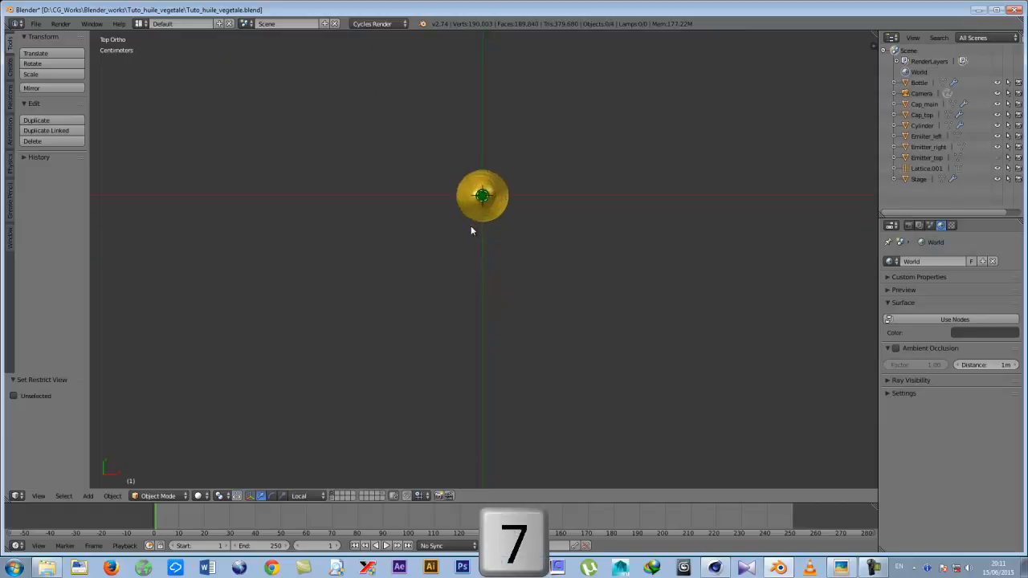
pyautogui.scroll(-3, 471, 227)
pyautogui.scroll(-2, 471, 228)
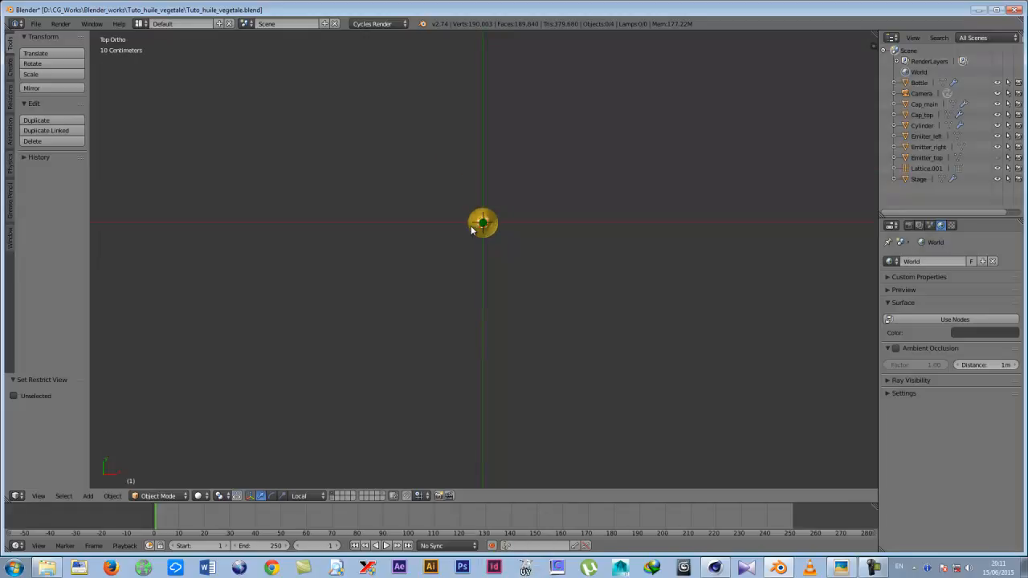
pyautogui.hotkey('shift', 'a')
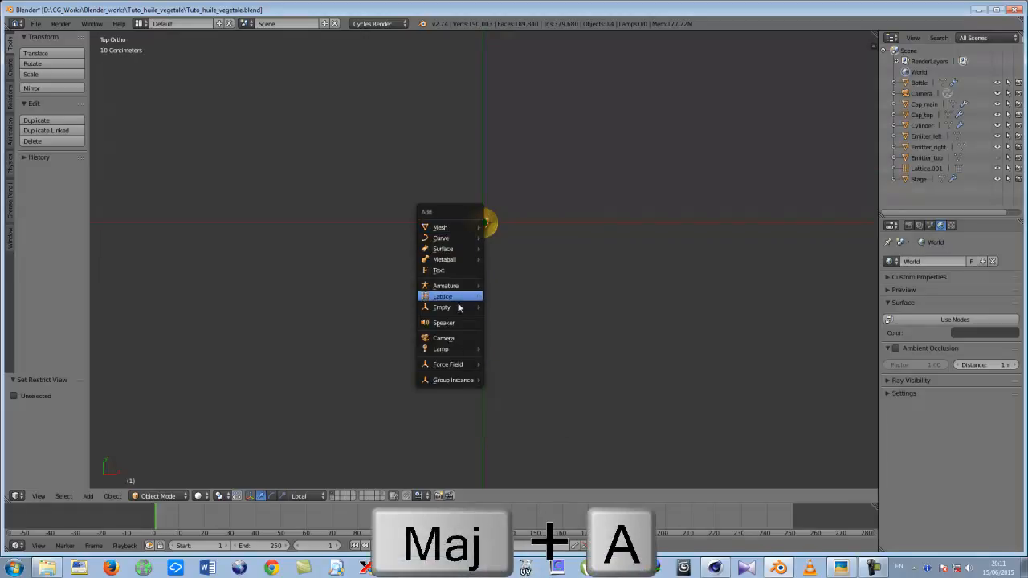
pyautogui.moveTo(443, 350)
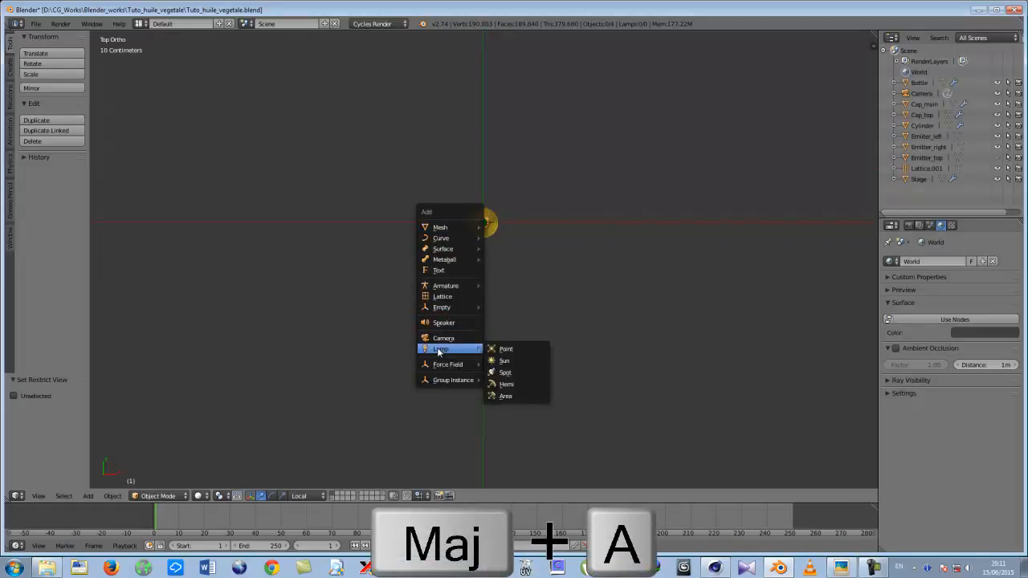
pyautogui.click(514, 373)
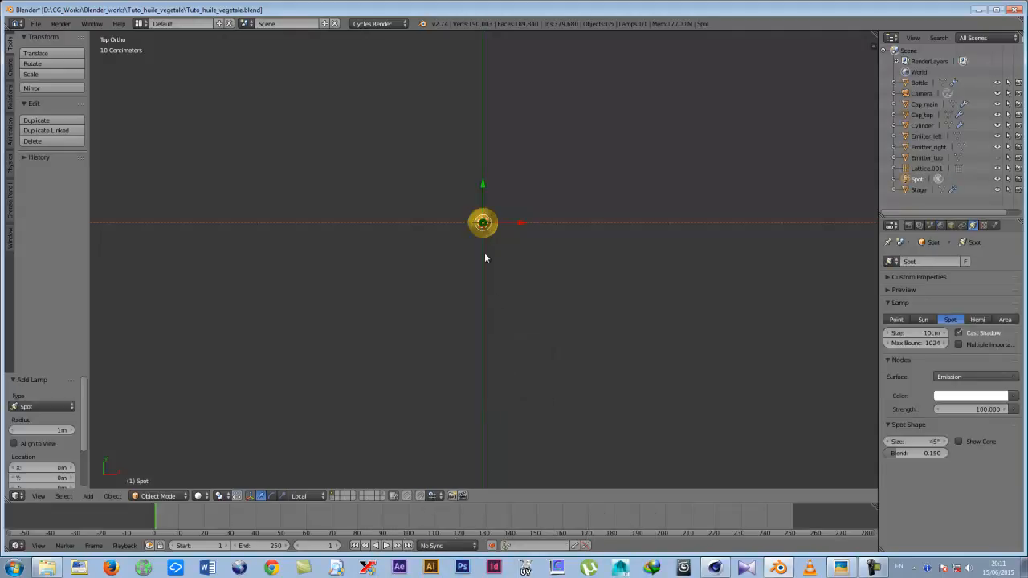
# Scale the spot lamp down to about 0.115 of its size and view it from the right side.
pyautogui.scroll(-6, 461, 220)
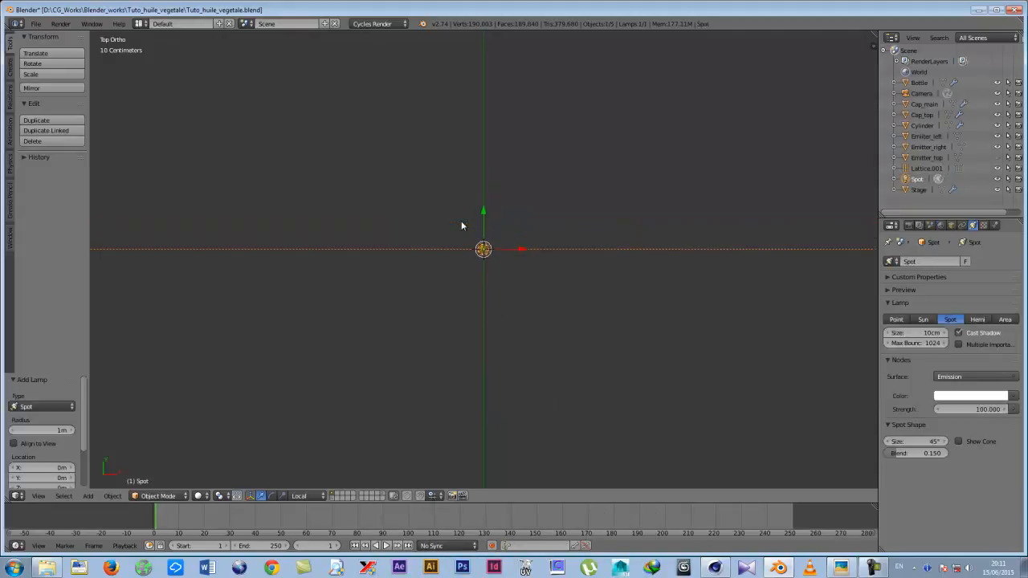
pyautogui.scroll(-4, 441, 356)
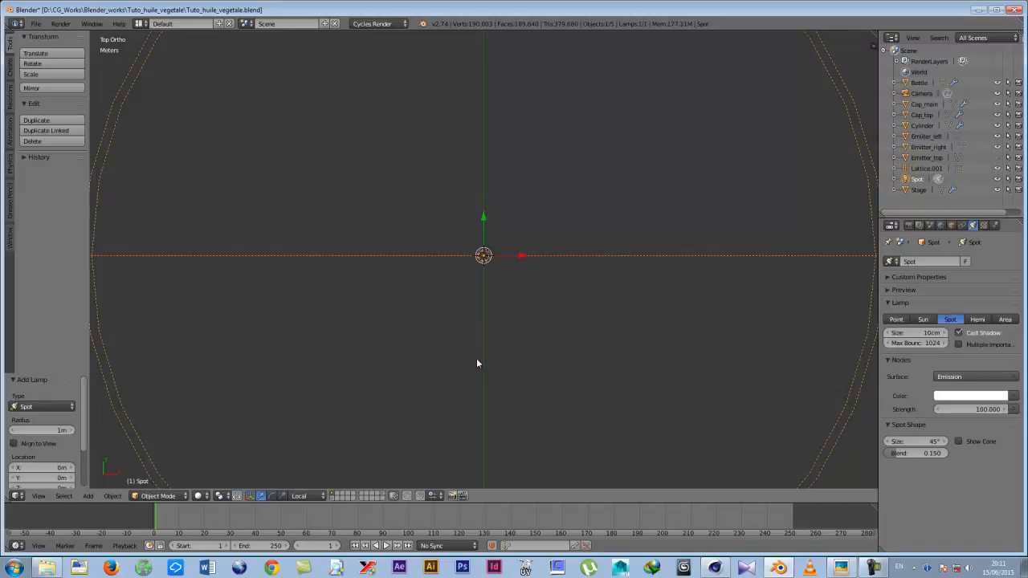
pyautogui.moveTo(476, 358); pyautogui.dragTo(502, 331, button='middle')
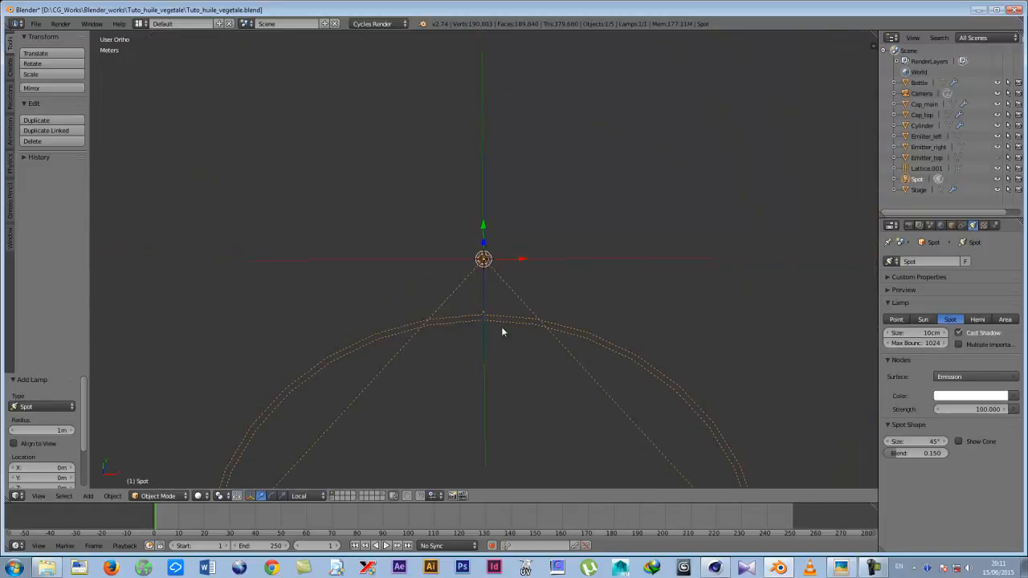
pyautogui.press('s')
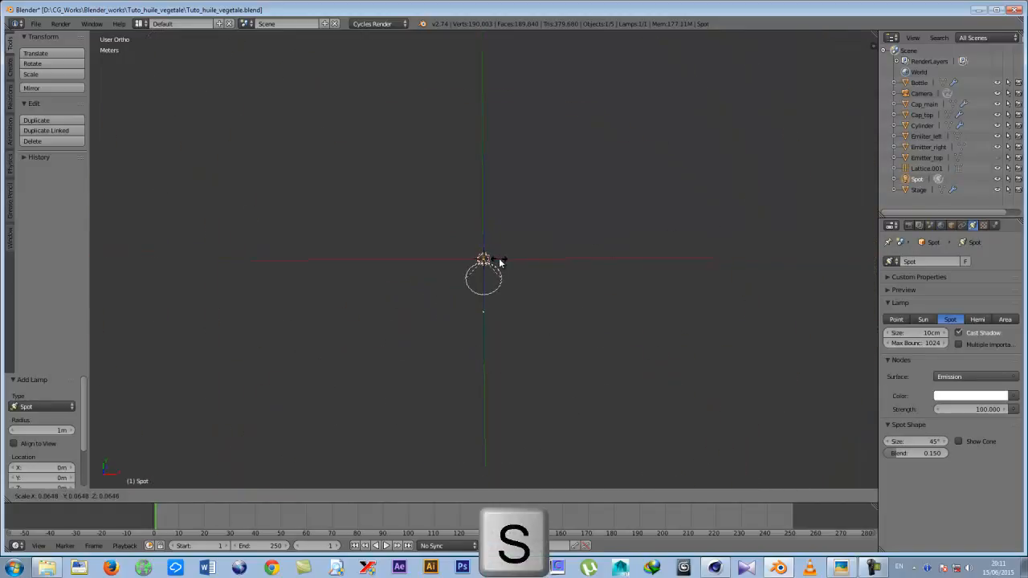
pyautogui.click(511, 262)
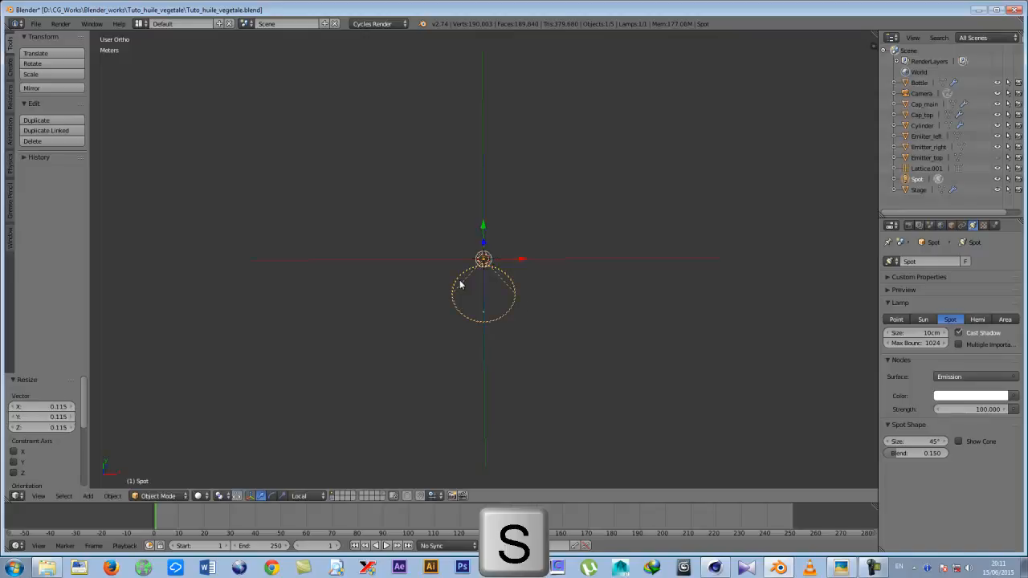
pyautogui.press('KP_3')
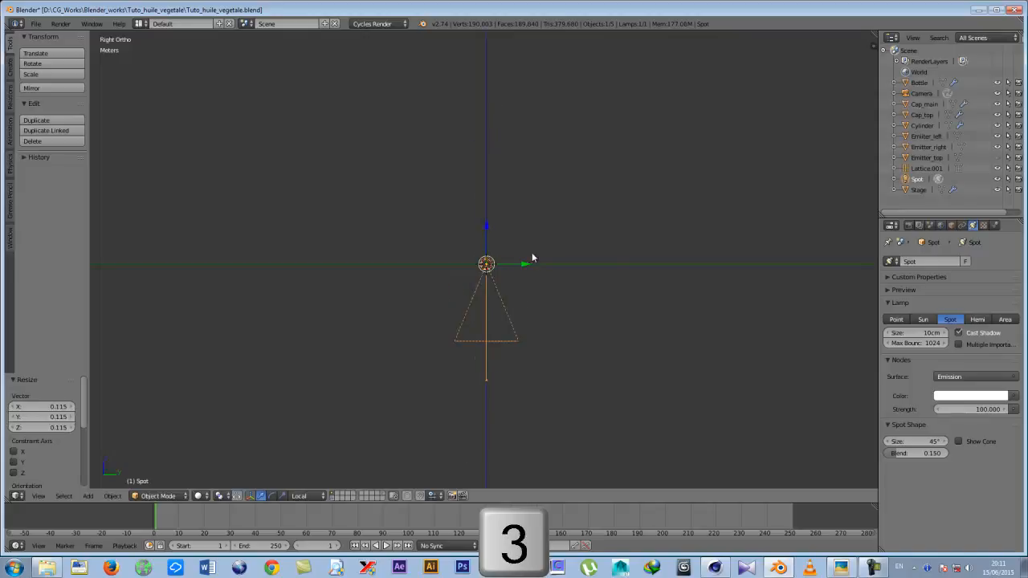
# Rotate the spot lamp to aim horizontally towards the bottle and move it about 5.56 m back behind it.
pyautogui.press('r')
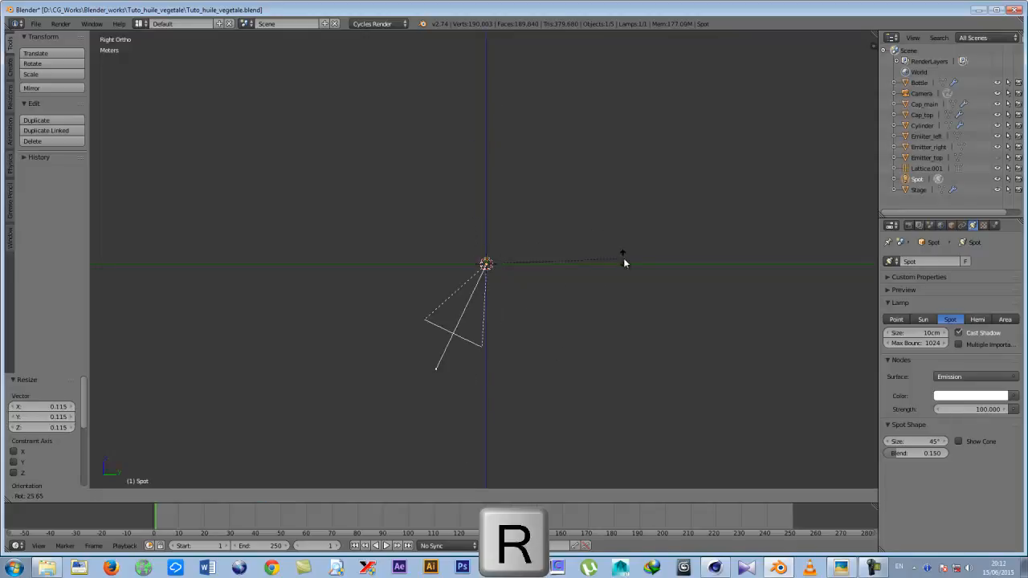
pyautogui.click(582, 453)
pyautogui.moveTo(521, 268); pyautogui.dragTo(682, 247)
pyautogui.press('KP_0')
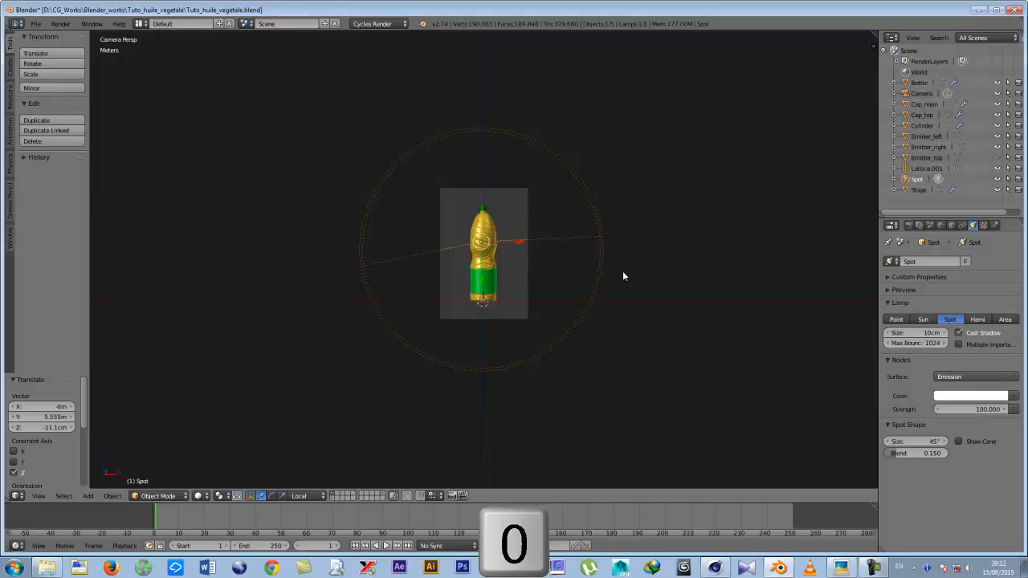
pyautogui.moveTo(487, 275); pyautogui.dragTo(404, 345, button='middle')
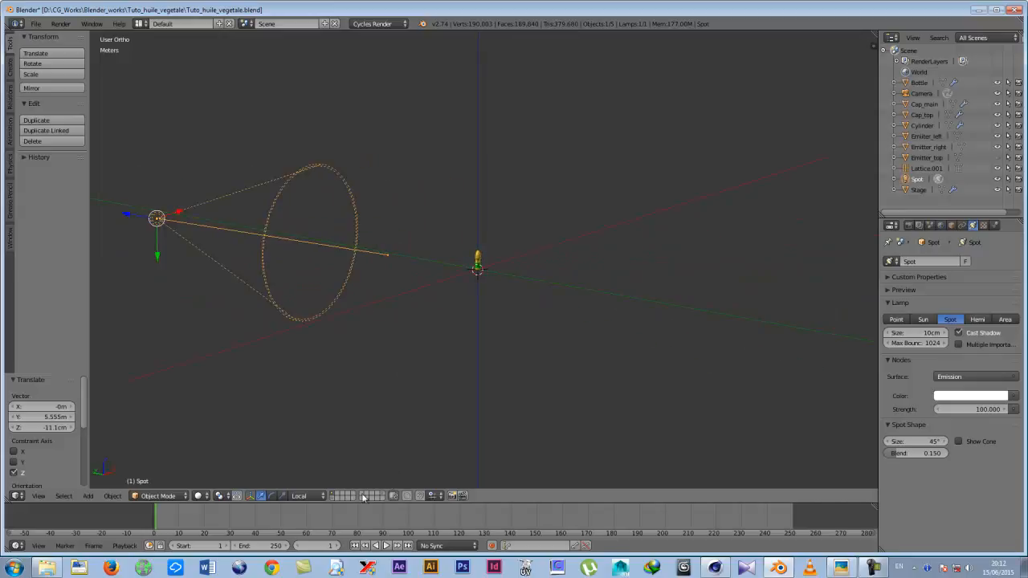
# Show the studio layer together with the bottle's layer and move the spot lamp along its local Z axis into the stage.
pyautogui.keyDown('shift'); pyautogui.click(332, 496); pyautogui.keyUp('shift')
pyautogui.scroll(-3, 343, 401)
pyautogui.scroll(4, 350, 330)
pyautogui.scroll(-2, 181, 233)
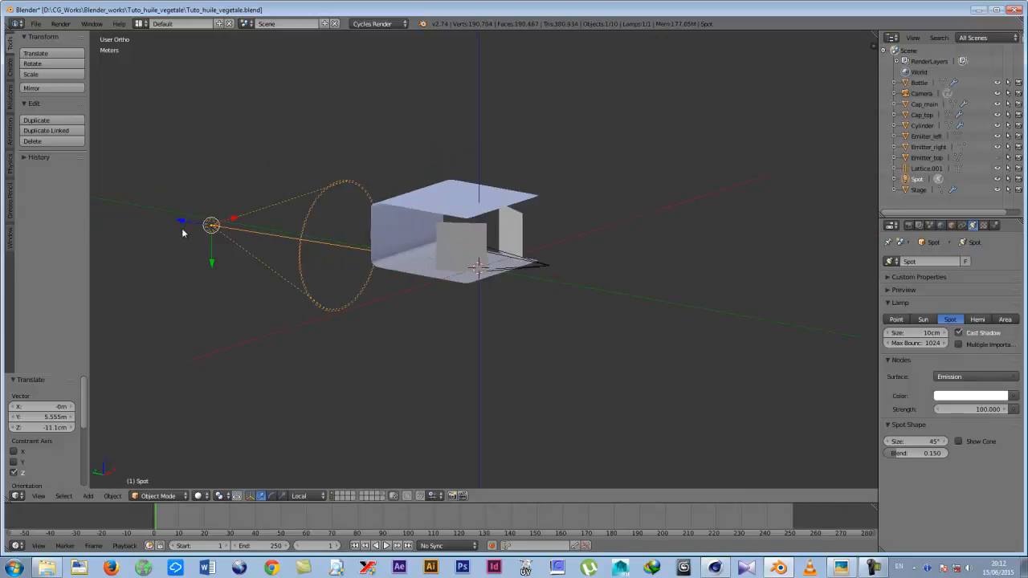
pyautogui.press('g')
pyautogui.press('z')
pyautogui.press('z')
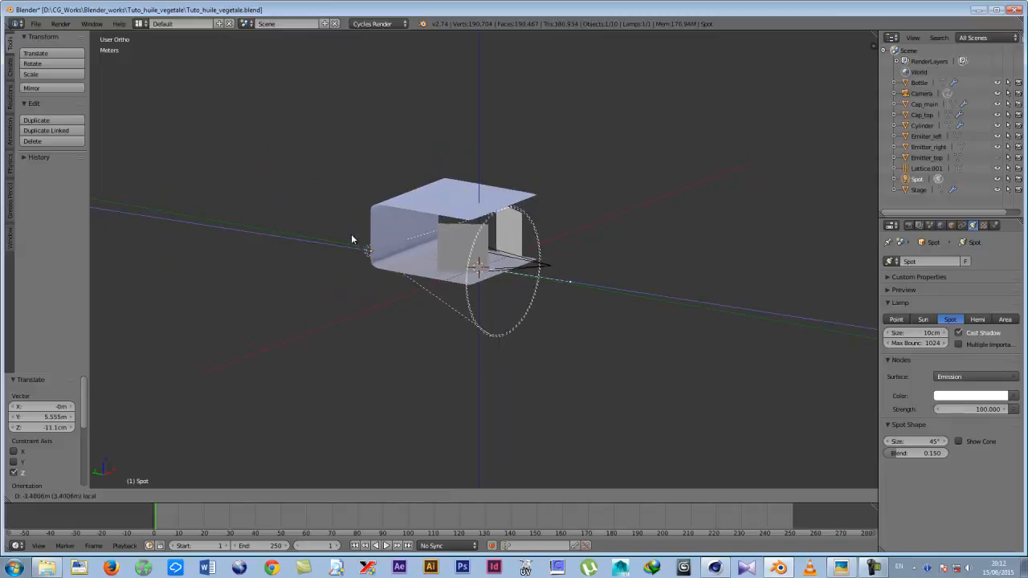
pyautogui.click(378, 234)
# Scale the spot lamp down to about 0.423 of its size.
pyautogui.press('s')
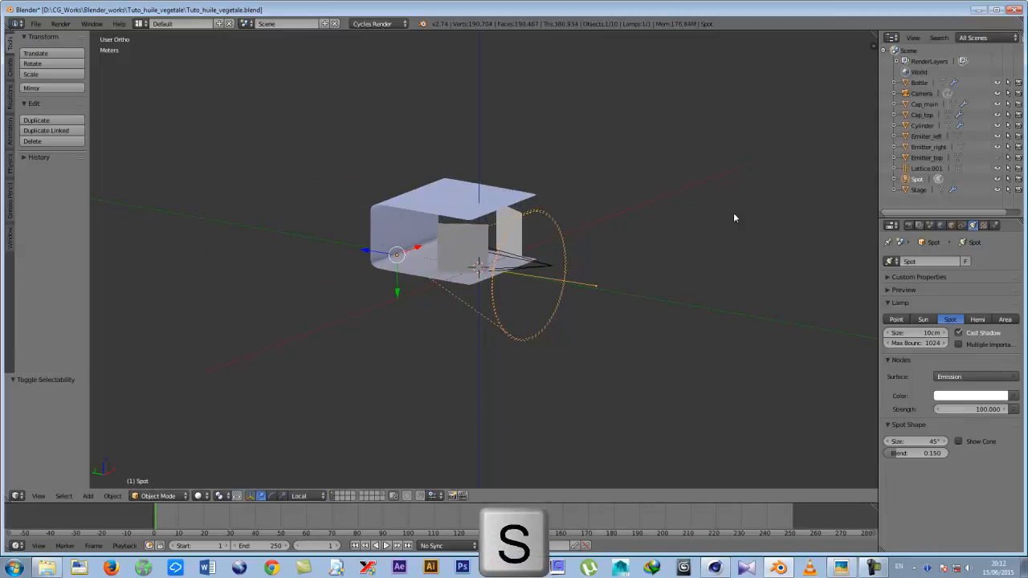
pyautogui.press('s')
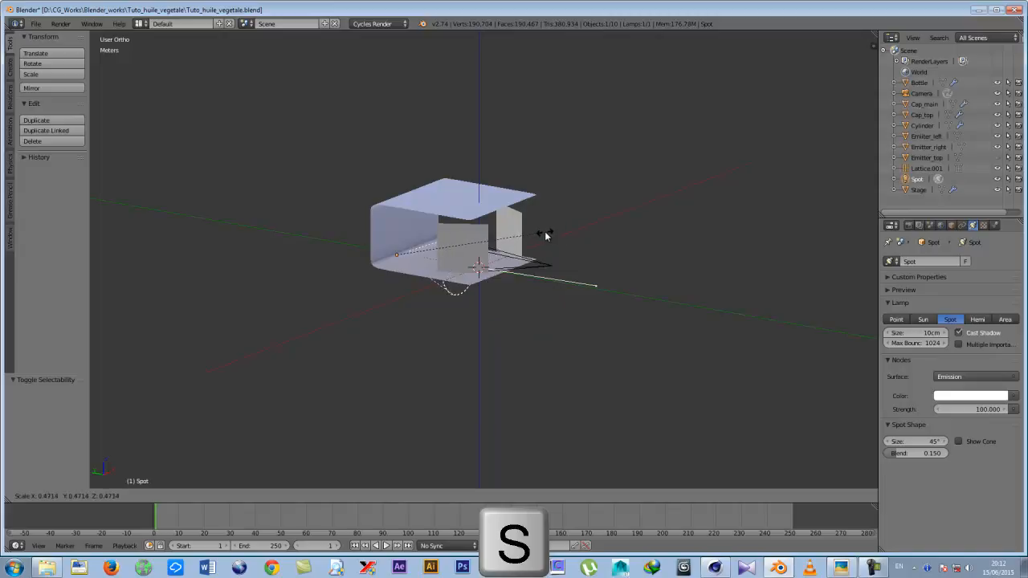
pyautogui.click(533, 233)
# Raise the spot lamp about 26 cm along its local Y axis and scale it to about 0.569.
pyautogui.scroll(2, 404, 257)
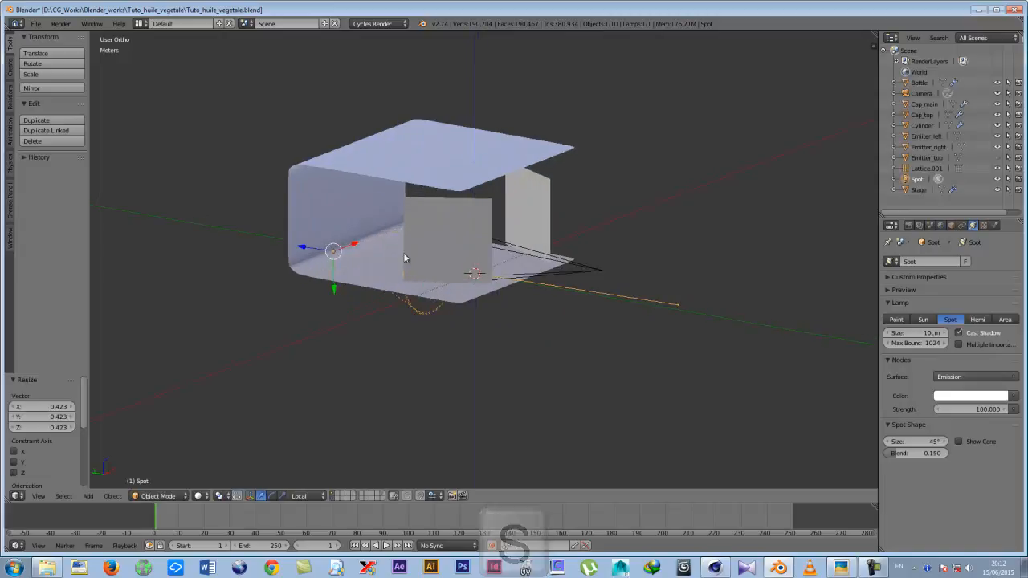
pyautogui.scroll(4, 396, 254)
pyautogui.keyDown('shift'); pyautogui.moveTo(375, 278); pyautogui.dragTo(569, 339, button='middle'); pyautogui.keyUp('shift')
pyautogui.moveTo(403, 347); pyautogui.dragTo(415, 279)
pyautogui.press('s')
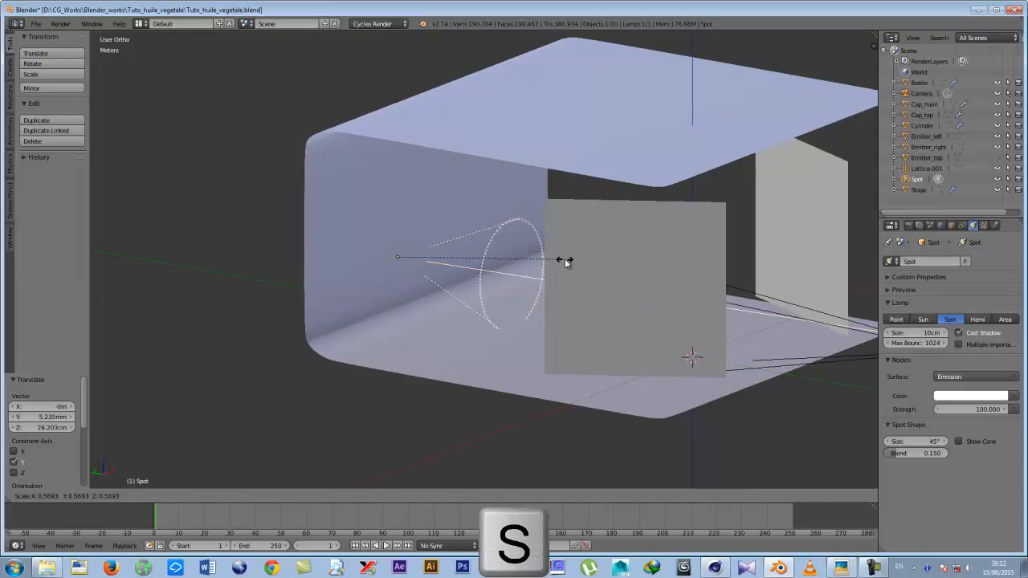
pyautogui.click(565, 259)
# Move the spot lamp about 41.5 cm towards the bottle along its local Z axis and rotate it about 3.35° in the right side view.
pyautogui.press('g')
pyautogui.press('z')
pyautogui.press('z')
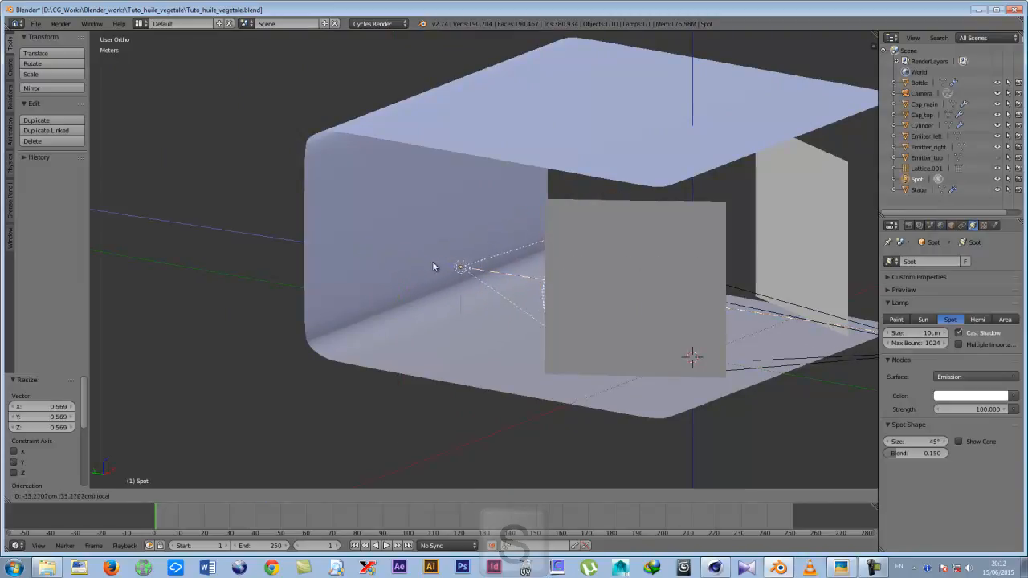
pyautogui.click(440, 263)
pyautogui.moveTo(791, 322); pyautogui.dragTo(558, 340, button='middle')
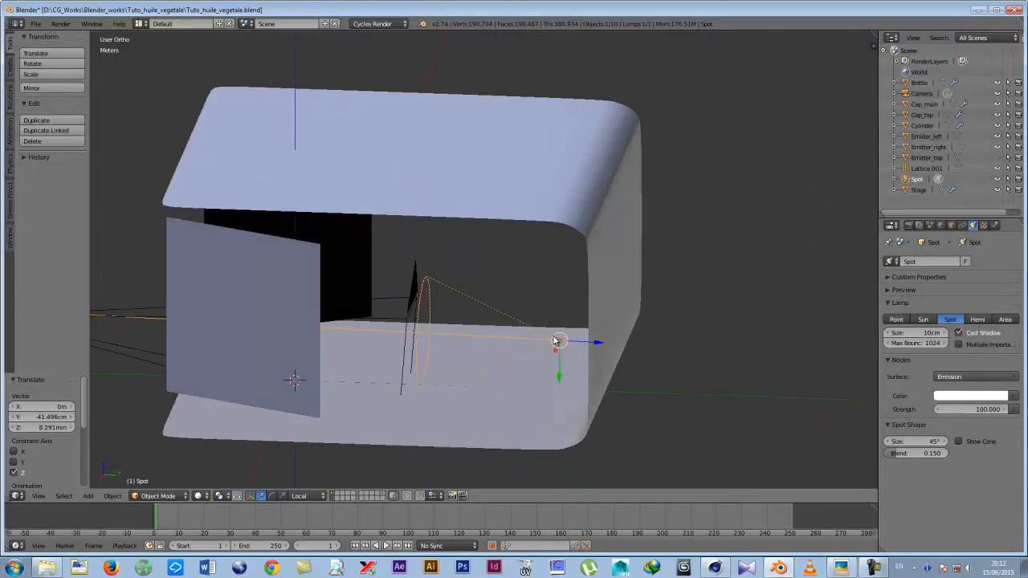
pyautogui.press('KP_3')
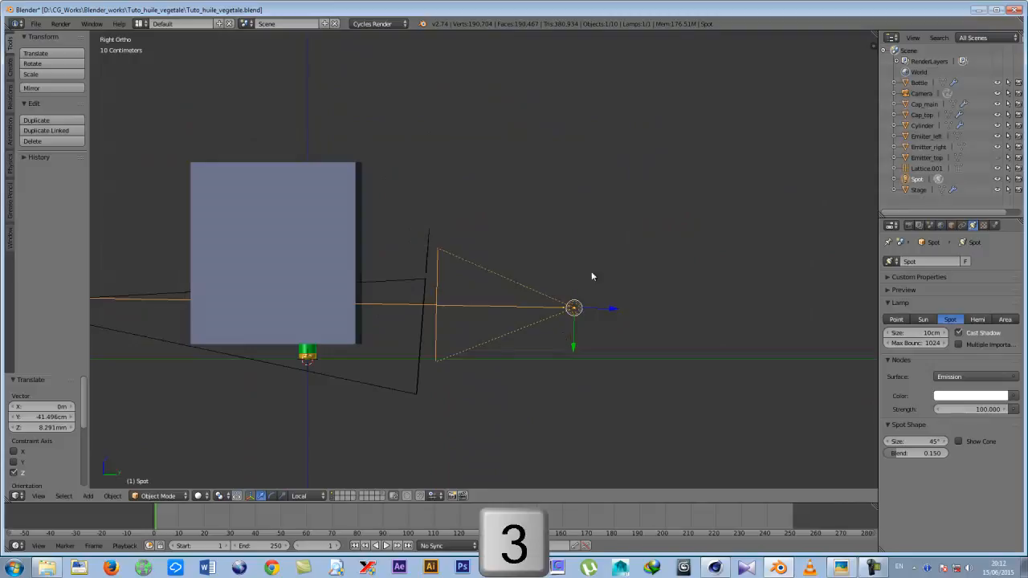
pyautogui.press('r')
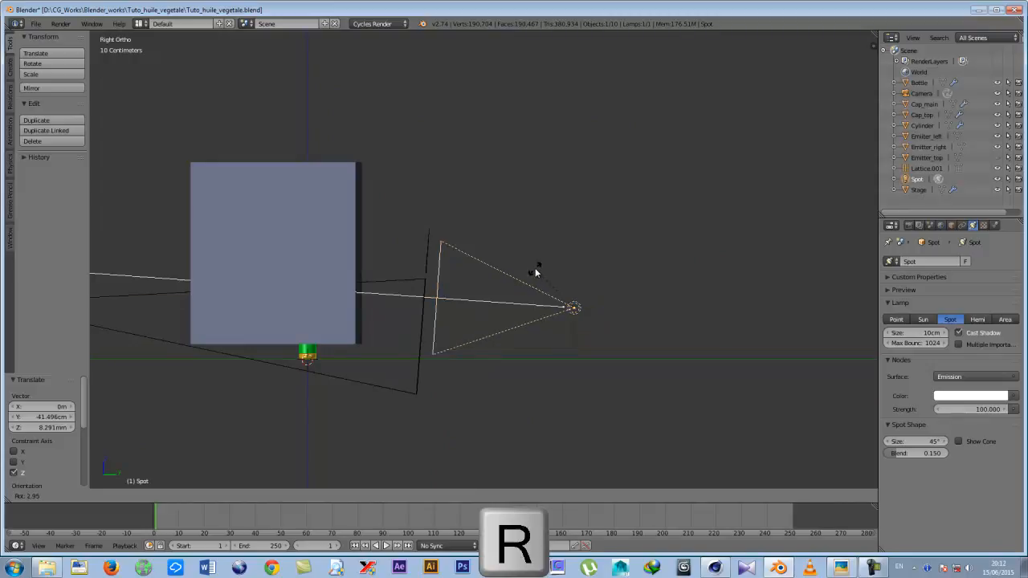
pyautogui.click(535, 271)
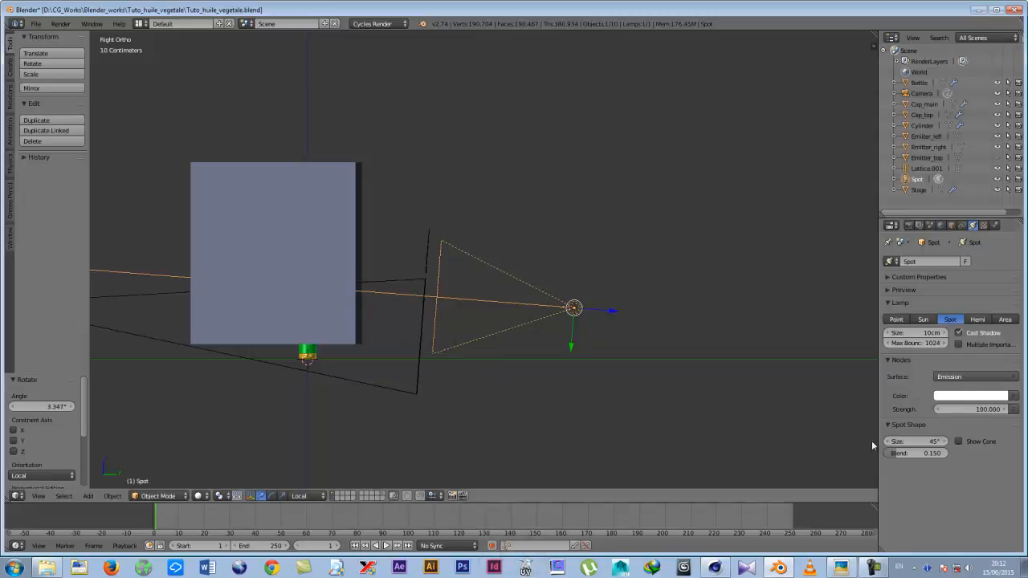
# Set the spot lamp's cone size to 30°.
pyautogui.click(929, 446)
pyautogui.write('30')
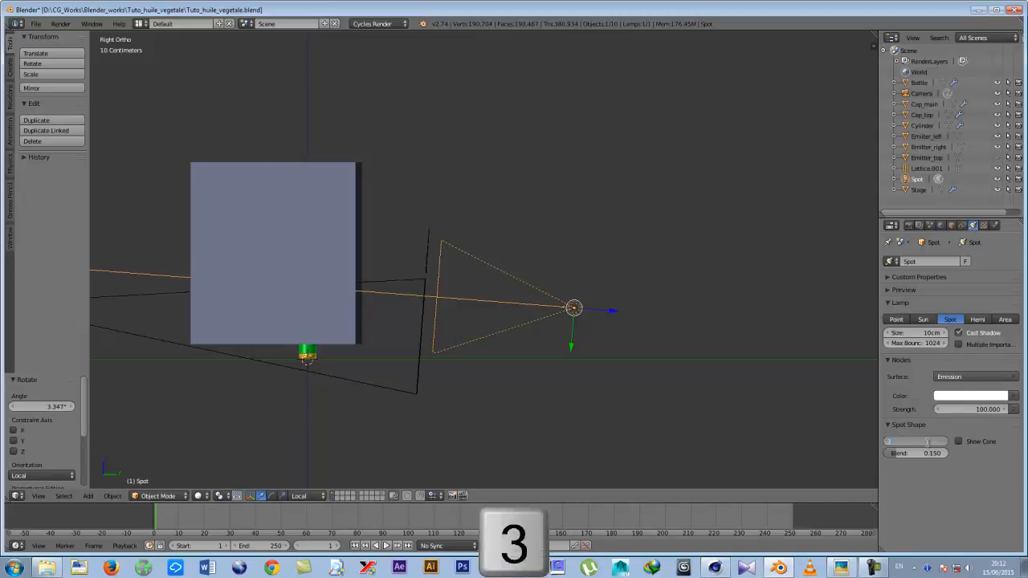
pyautogui.press('Return')
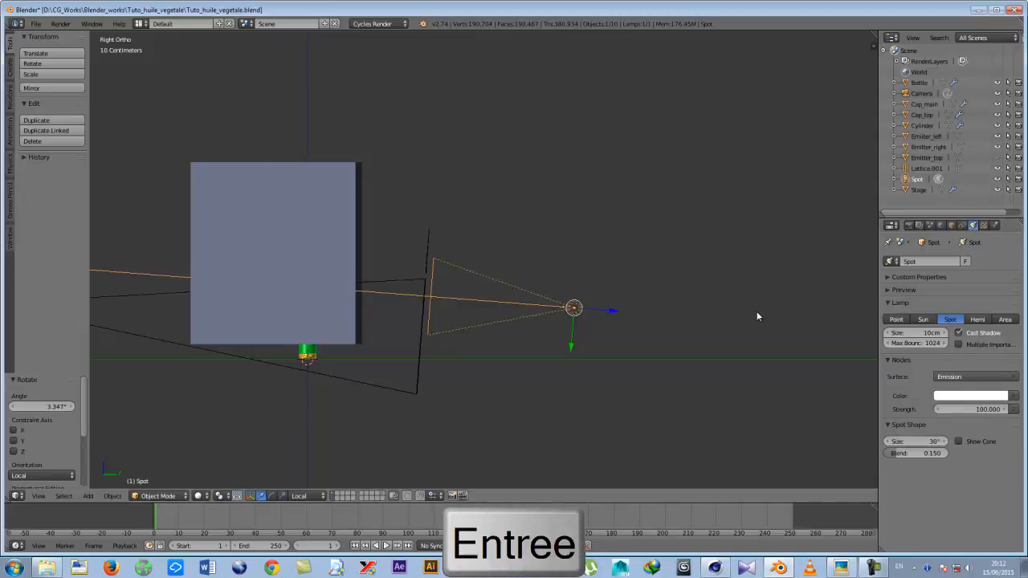
# Lower the spot lamp about 10 cm along its local Y axis and move it about 29 cm closer to the bottle.
pyautogui.moveTo(473, 324); pyautogui.dragTo(474, 281, button='middle')
pyautogui.press('g')
pyautogui.press('y')
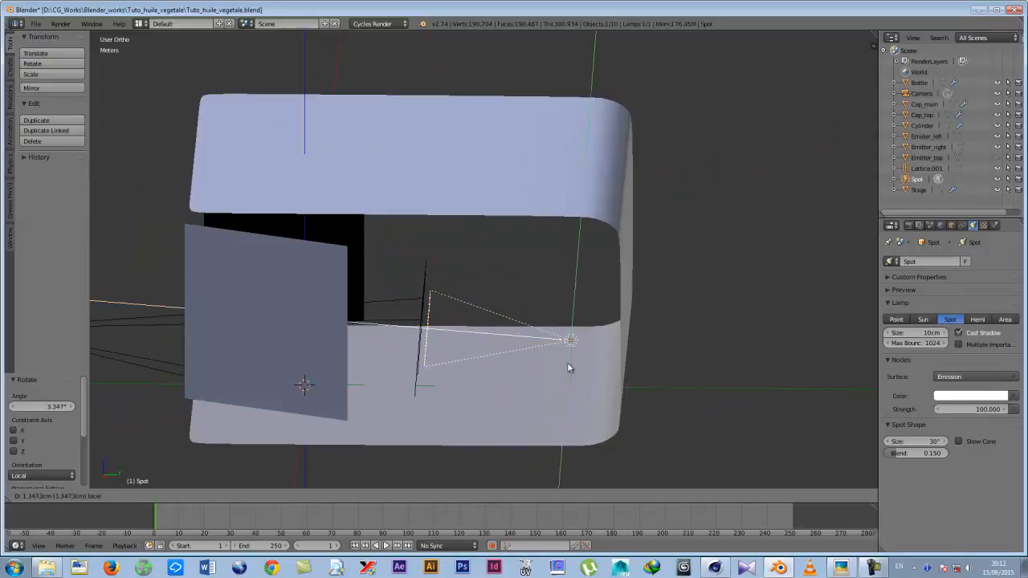
pyautogui.click(566, 353)
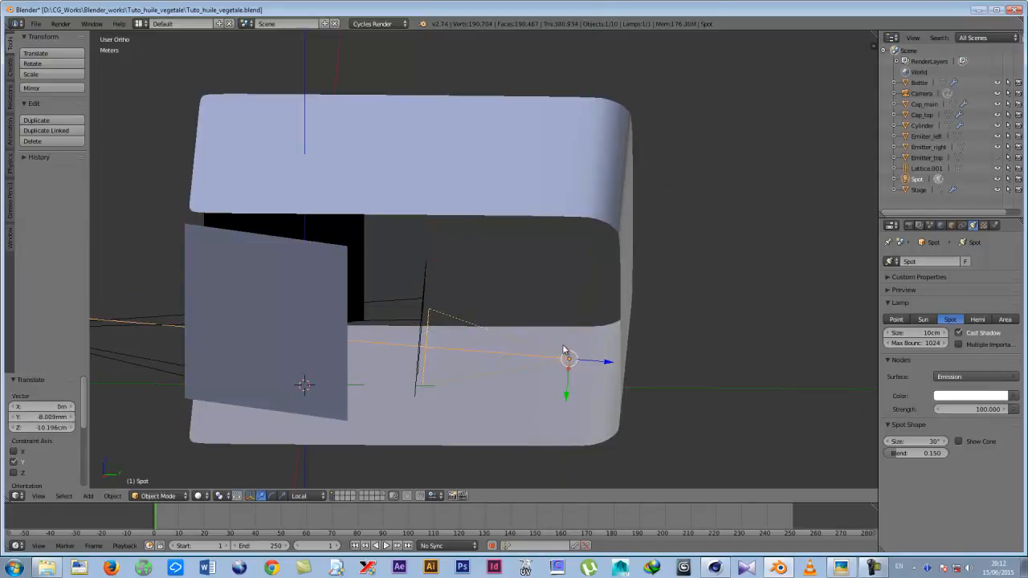
pyautogui.moveTo(470, 360); pyautogui.dragTo(553, 362, button='middle')
pyautogui.press('g')
pyautogui.press('y')
pyautogui.click(492, 384)
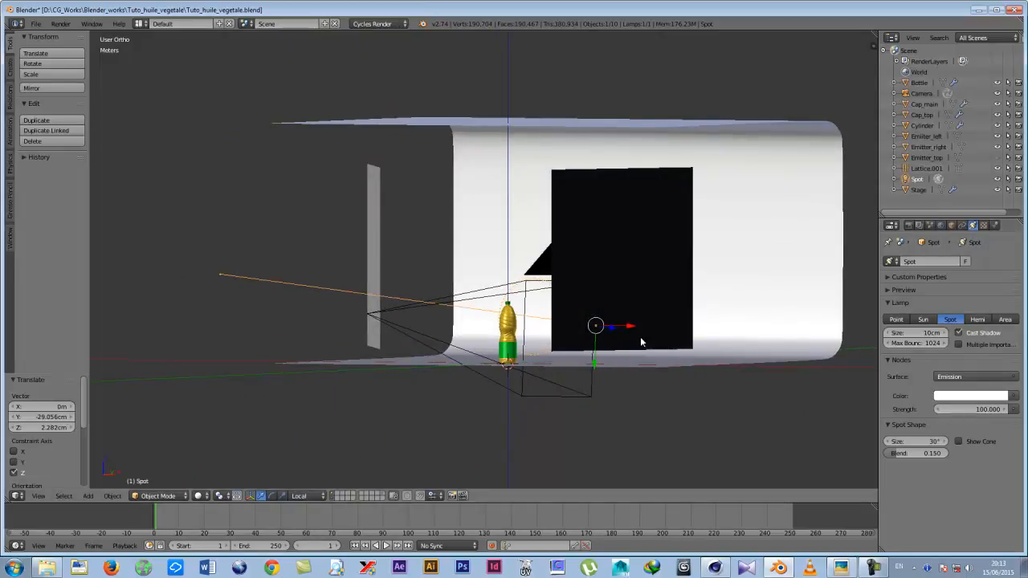
# Preview the bottle through the camera with Rendered viewport shading and fit the camera frame to the view.
pyautogui.press('KP_0')
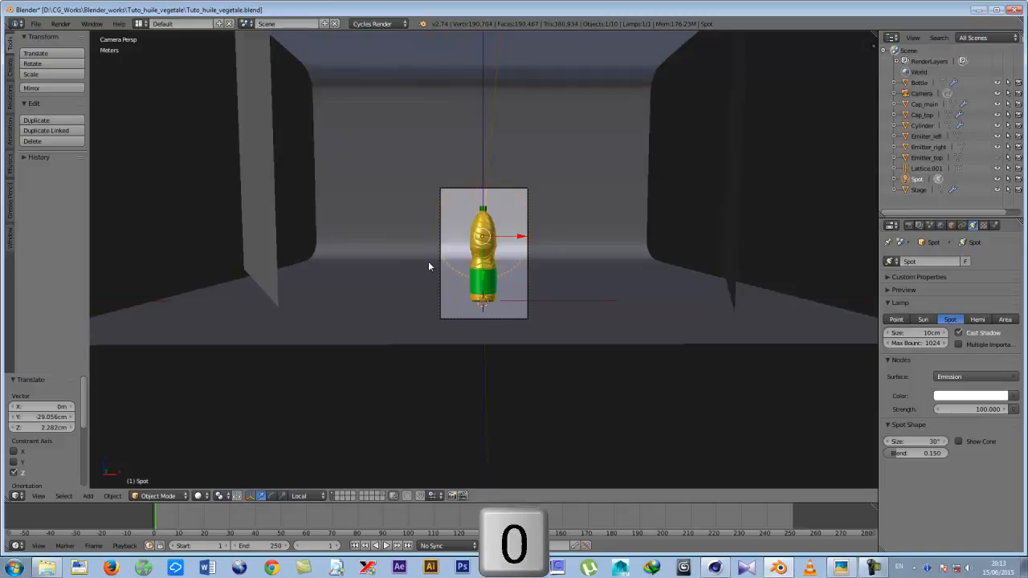
pyautogui.scroll(4, 428, 261)
pyautogui.scroll(-4, 436, 255)
pyautogui.scroll(4, 450, 223)
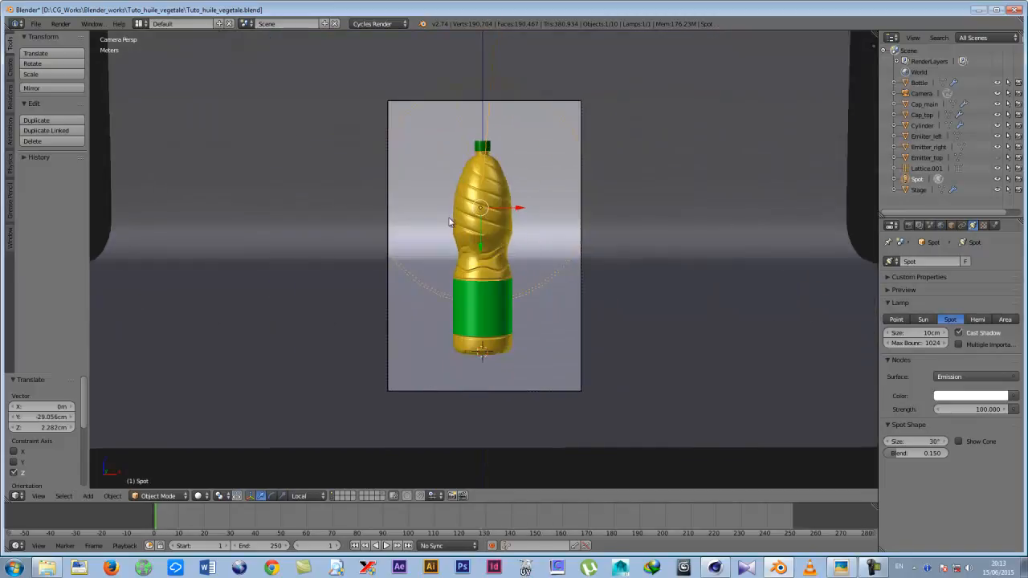
pyautogui.click(200, 496)
pyautogui.click(217, 424)
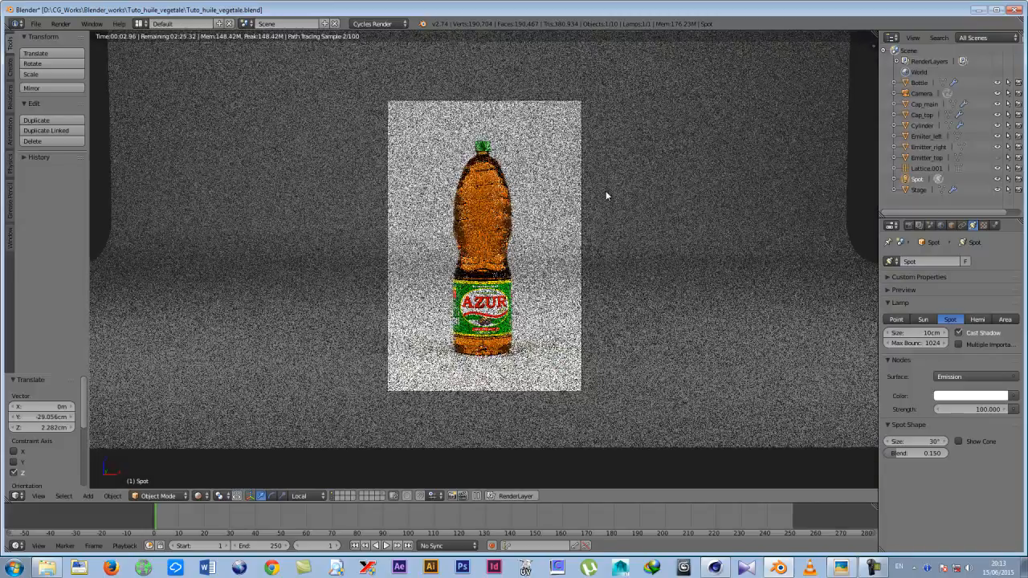
pyautogui.press('Home')
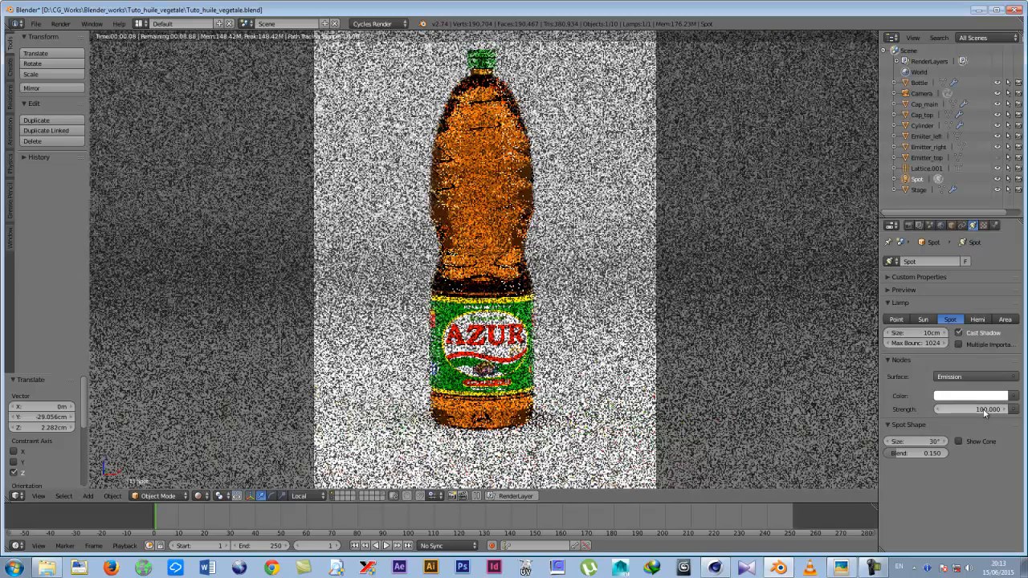
# Try an emission strength of 500 on the spot lamp.
pyautogui.click(985, 411)
pyautogui.write('500')
pyautogui.press('Return')
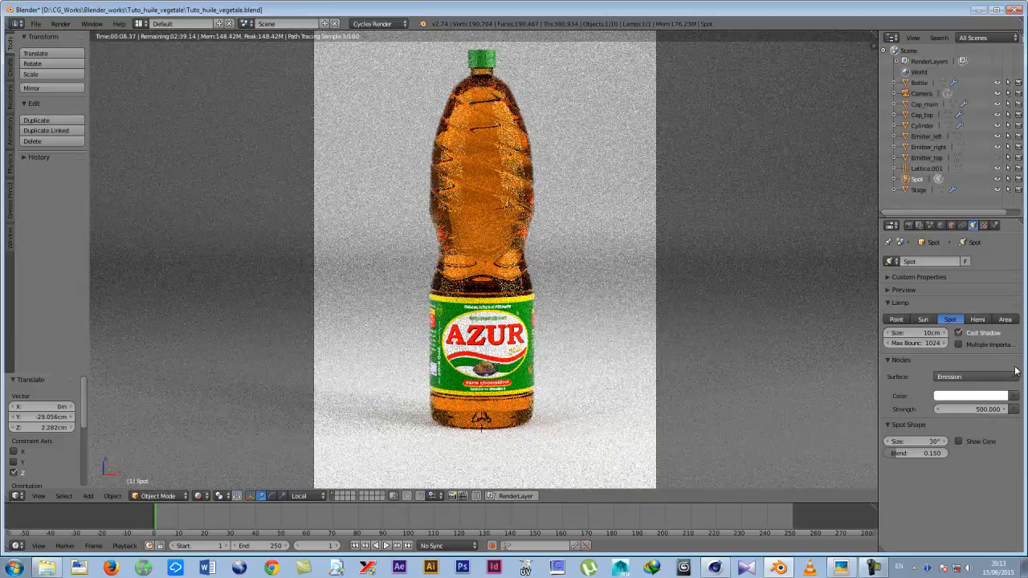
# Set the spot lamp's emission strength to 1000 and keep Emission as its surface shader.
pyautogui.click(983, 410)
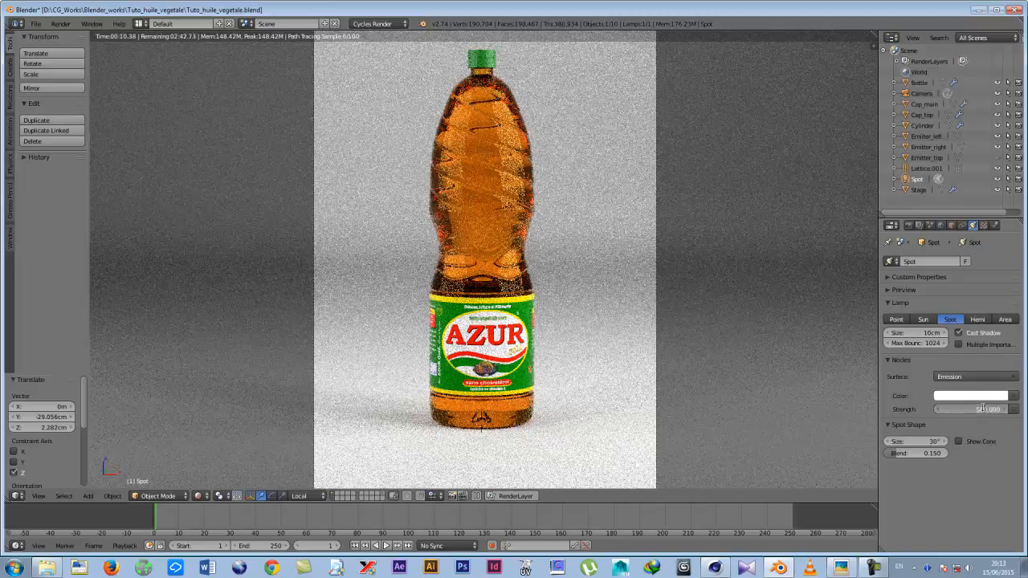
pyautogui.write('100')
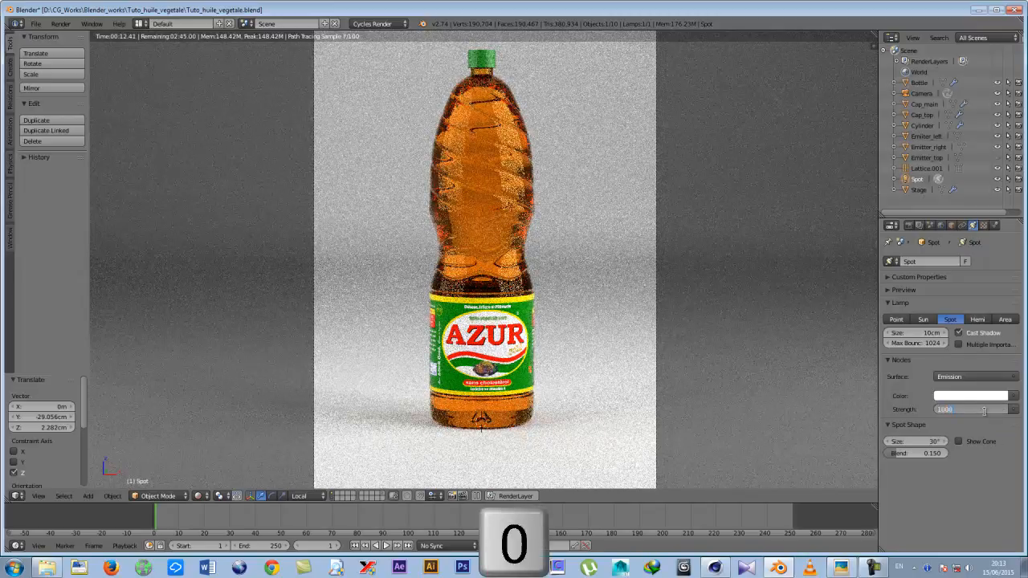
pyautogui.write('0')
pyautogui.press('Return')
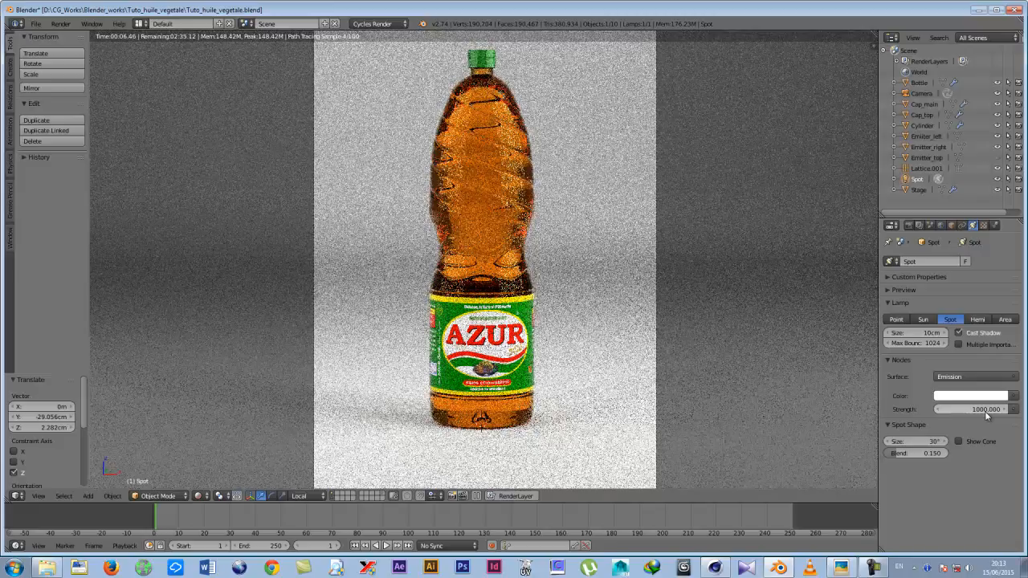
pyautogui.click(954, 375)
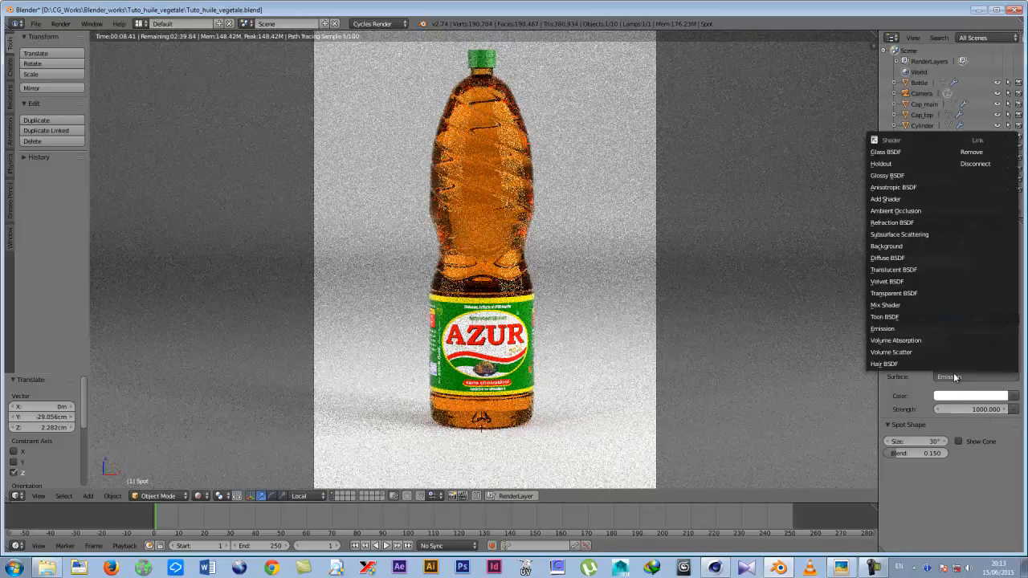
pyautogui.click(953, 375)
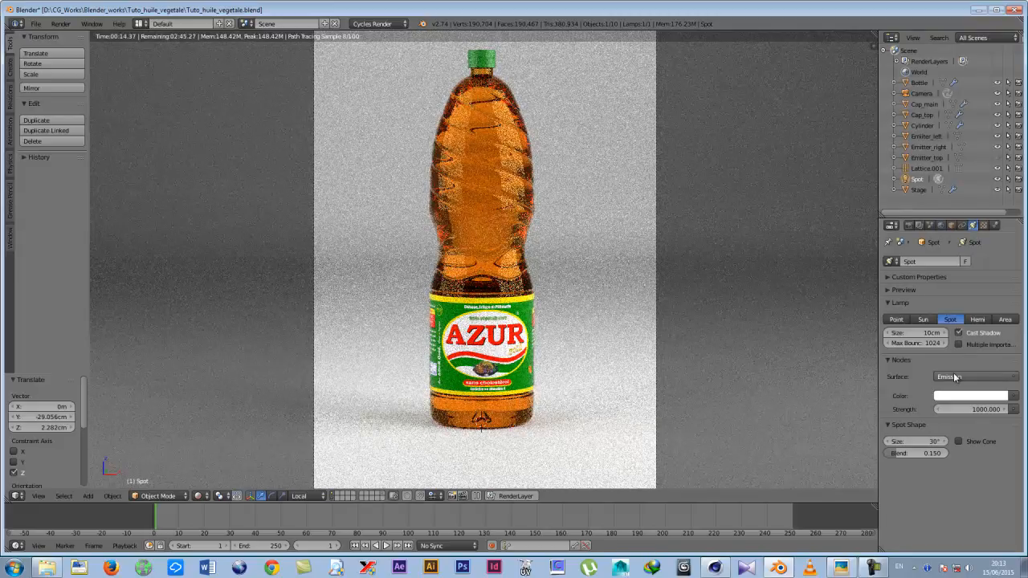
# Set the spot lamp's blend to 0.5.
pyautogui.moveTo(920, 455)
pyautogui.mouseDown()
pyautogui.moveTo(956, 454)
pyautogui.moveTo(934, 453)
pyautogui.mouseUp()
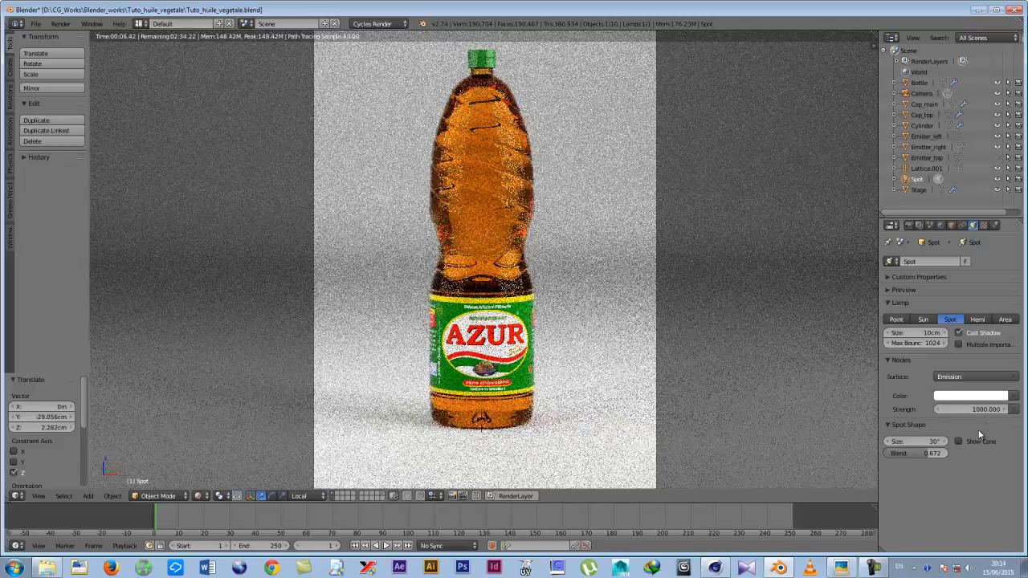
pyautogui.press('Return')
pyautogui.write('.5')
pyautogui.press('Return')
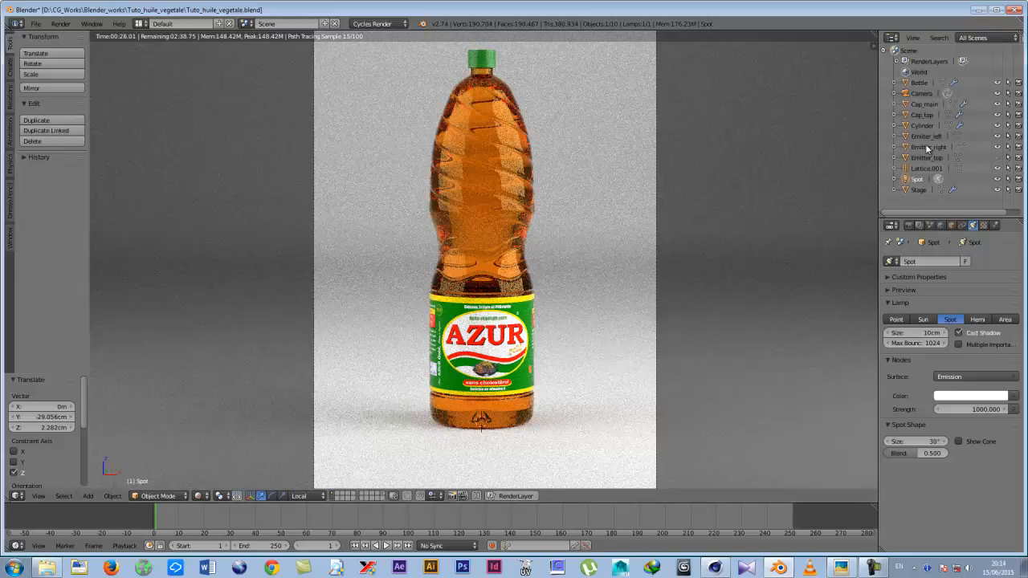
# Adjust the brightness of the Diffuse BSDF color in the Stage object's material.
pyautogui.click(913, 191)
pyautogui.click(994, 226)
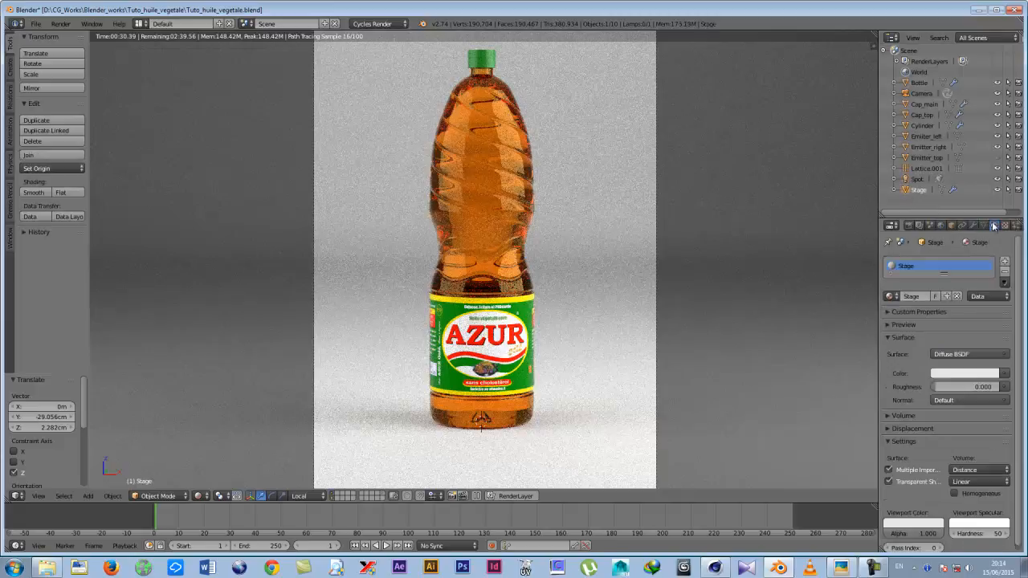
pyautogui.click(960, 375)
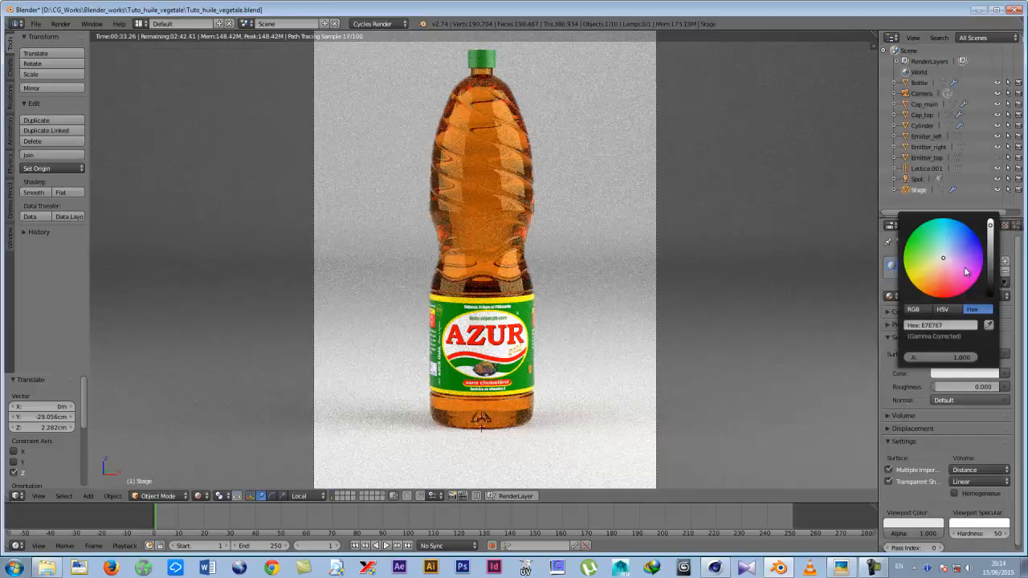
pyautogui.click(990, 226)
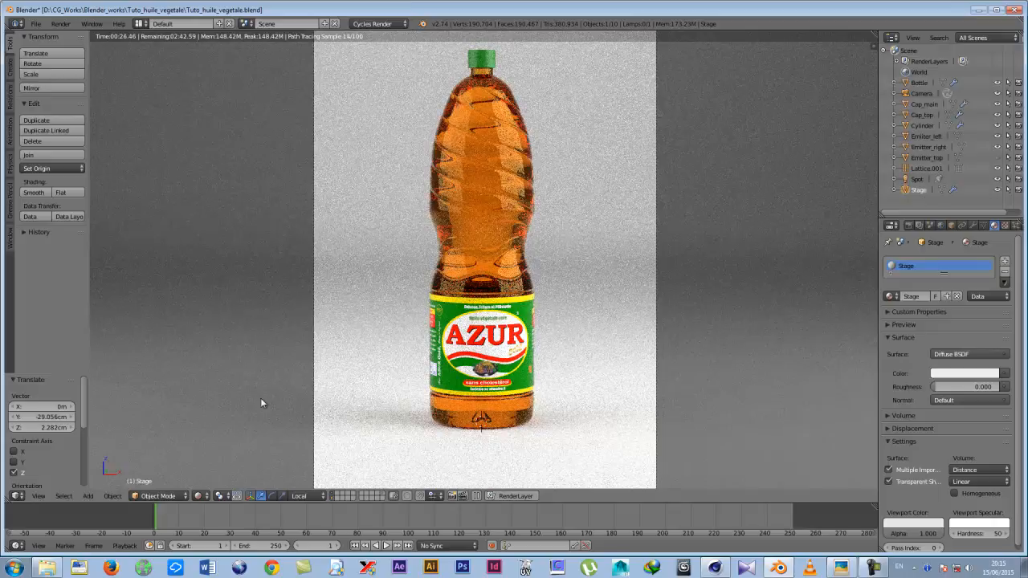
# Change the viewport shading from Rendered to Solid and save the blend file.
pyautogui.click(201, 496)
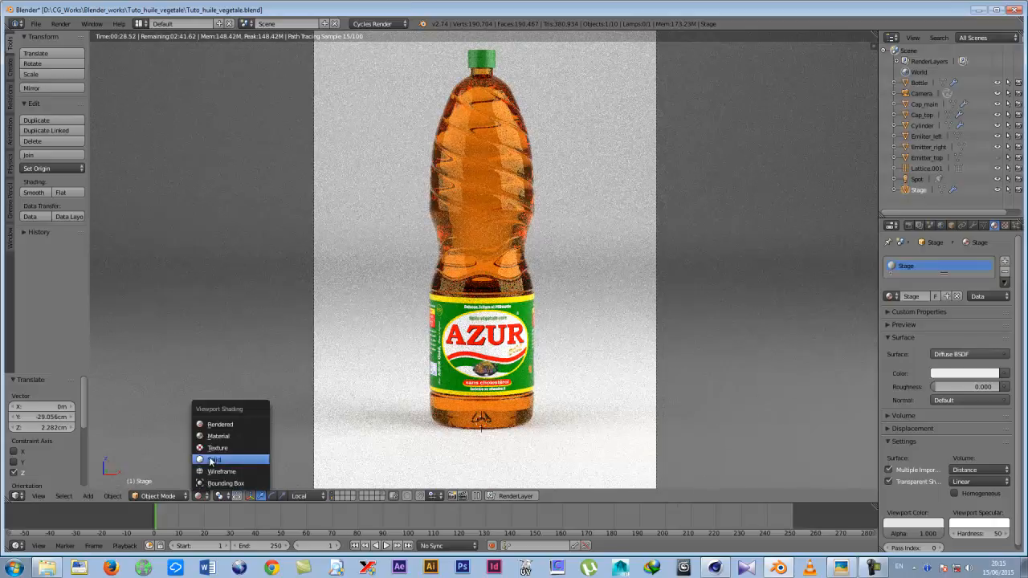
pyautogui.click(211, 460)
pyautogui.scroll(-5, 512, 297)
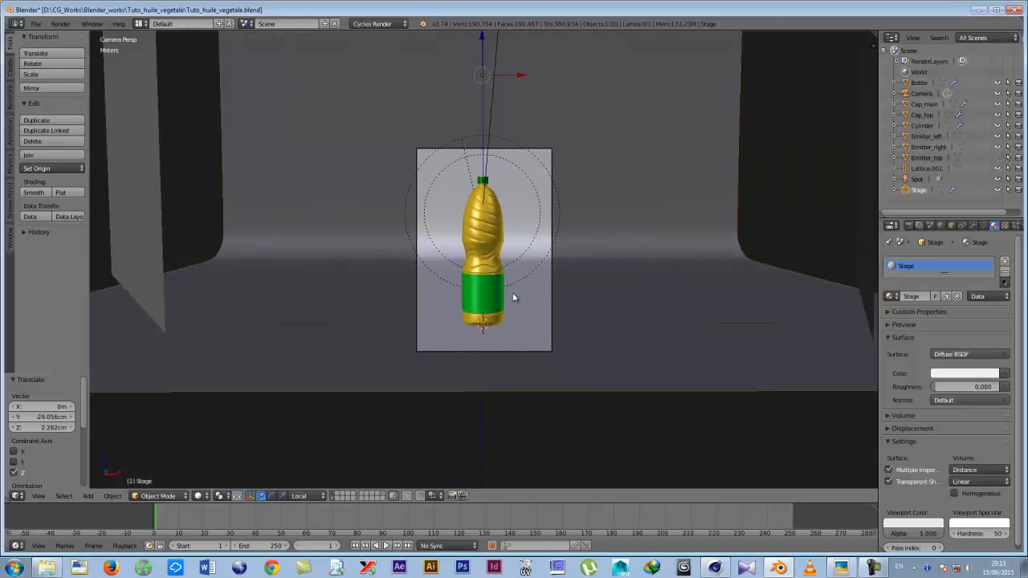
pyautogui.hotkey('ctrl', 's')
pyautogui.click(512, 294)
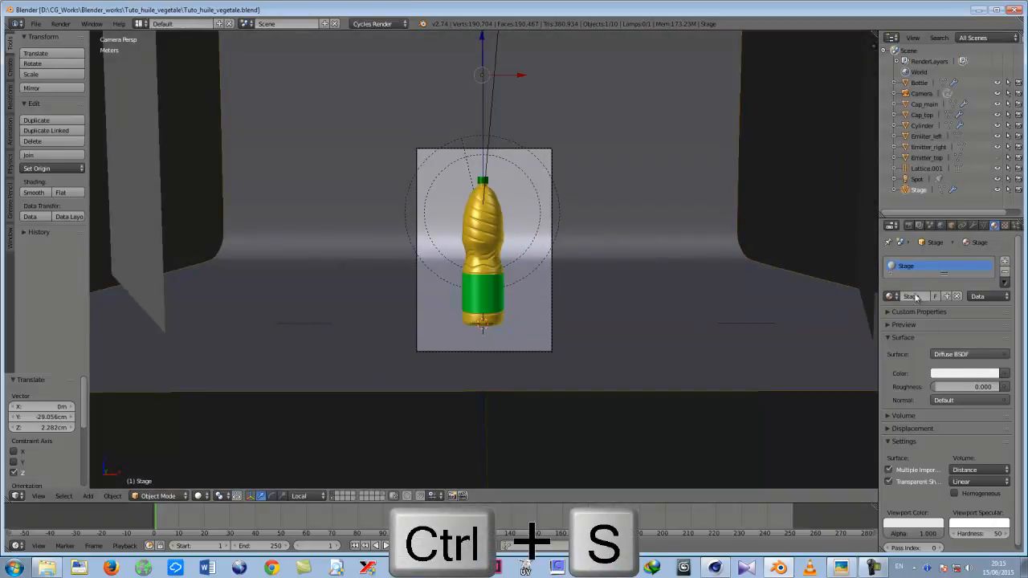
# Set the render resolution percentage to 100% and review the scene's output, sampling, light path and performance settings.
pyautogui.click(910, 226)
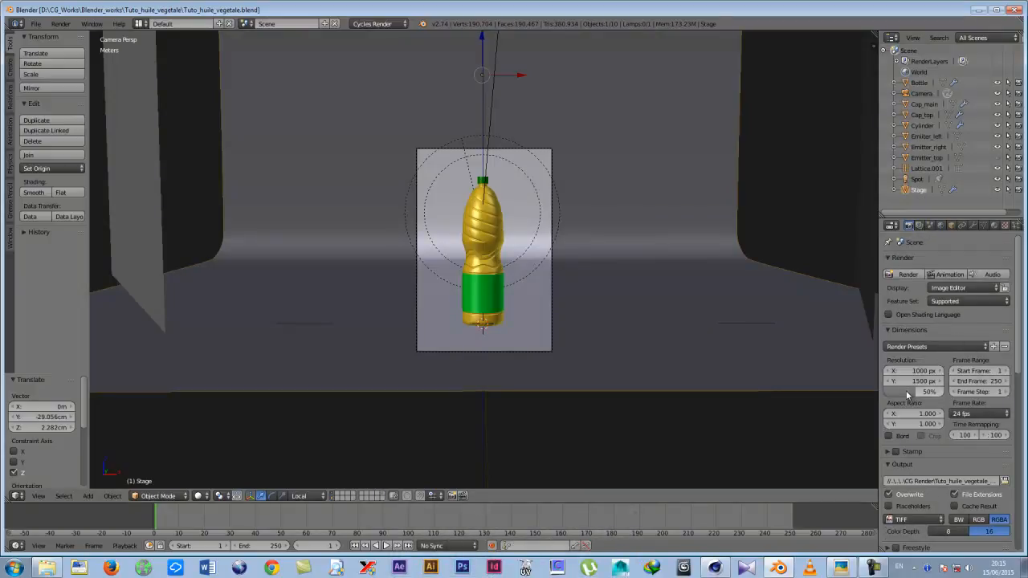
pyautogui.moveTo(913, 391); pyautogui.dragTo(986, 398)
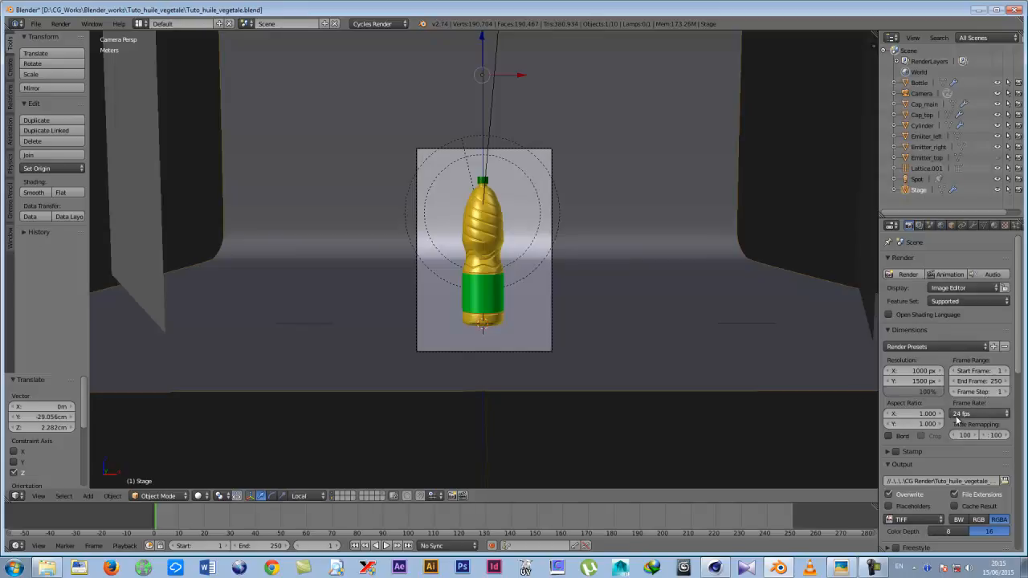
pyautogui.moveTo(1020, 353); pyautogui.dragTo(1019, 375)
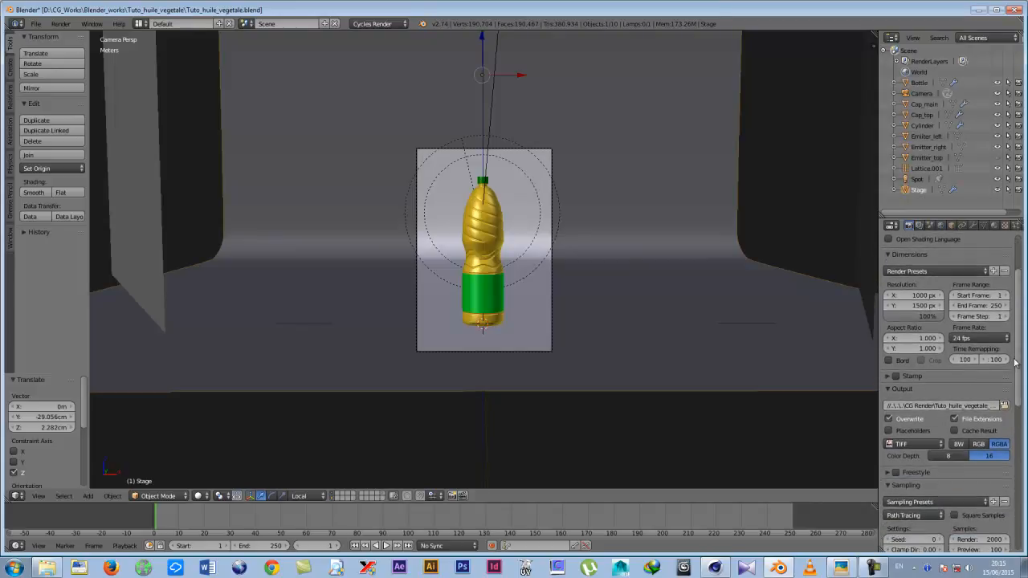
pyautogui.moveTo(1021, 358); pyautogui.dragTo(1020, 379)
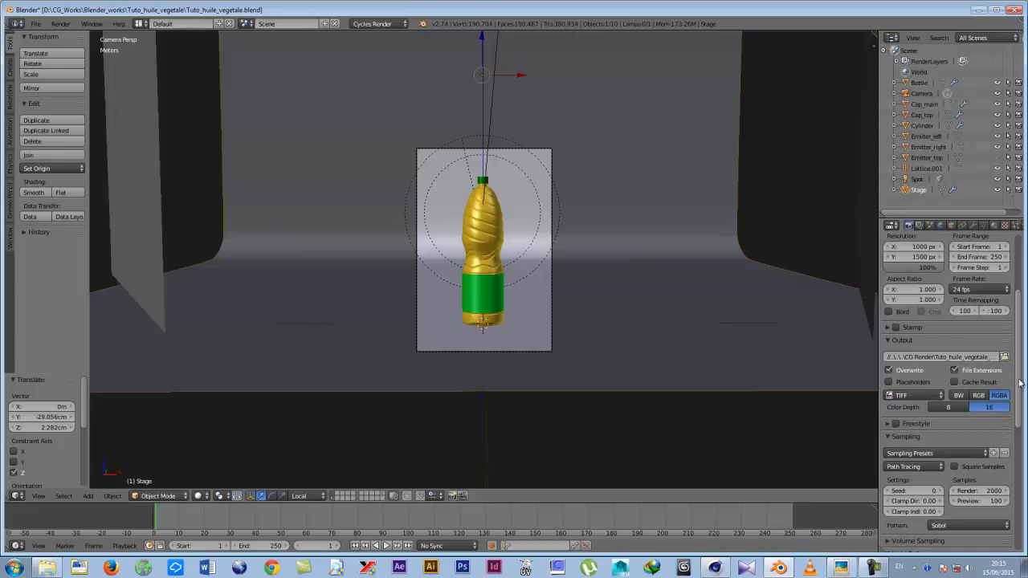
pyautogui.moveTo(1022, 382); pyautogui.dragTo(1022, 417)
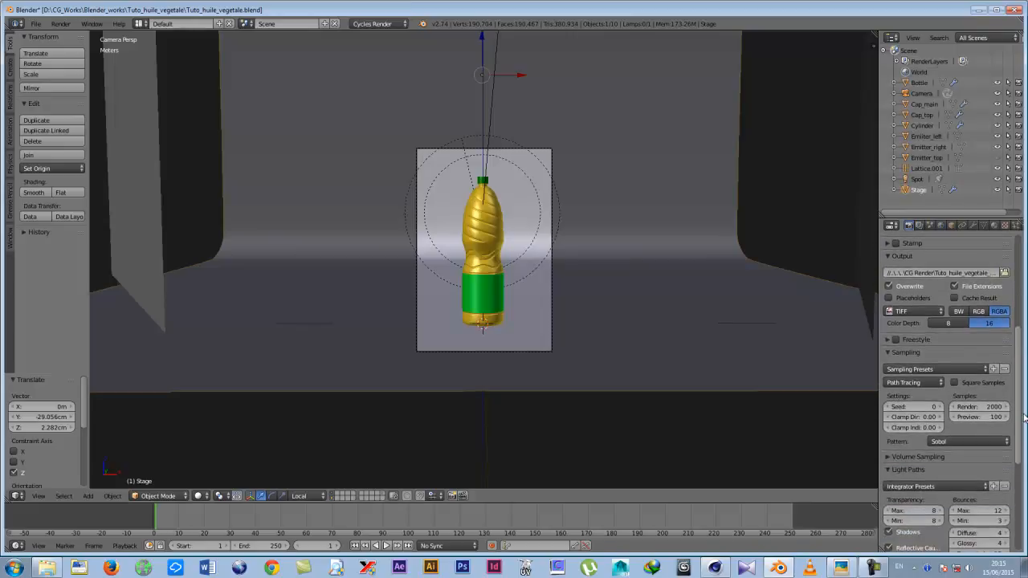
pyautogui.click(911, 385)
pyautogui.click(910, 387)
pyautogui.moveTo(1023, 399); pyautogui.dragTo(1018, 487)
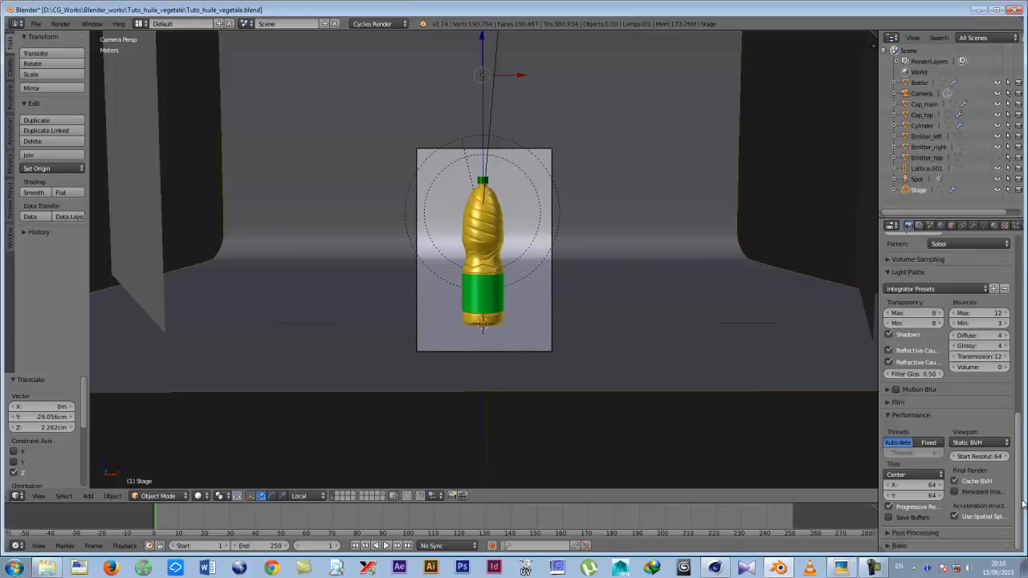
pyautogui.moveTo(1023, 505); pyautogui.dragTo(1021, 305)
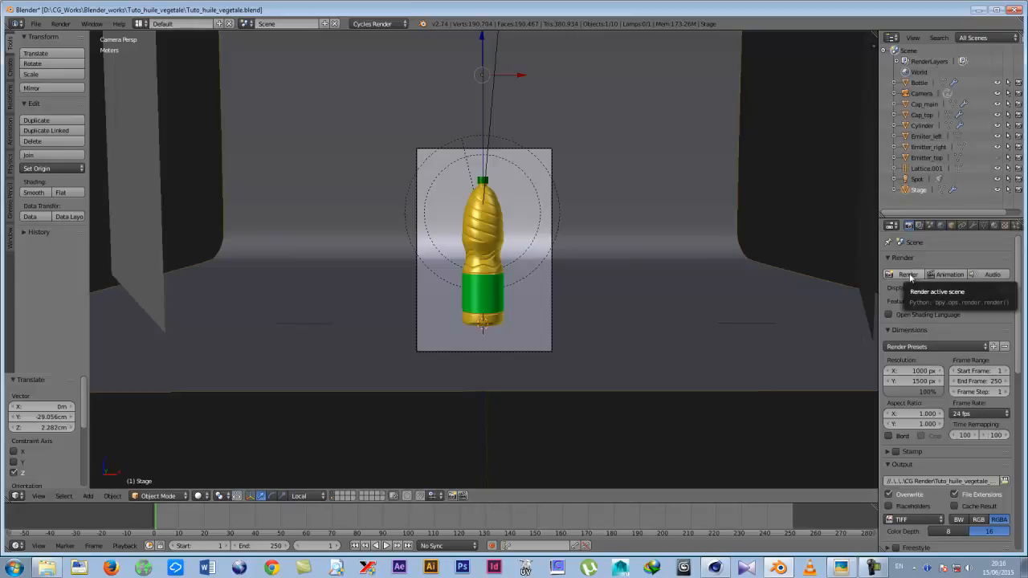
# Deselect all objects and render the active scene through the camera.
pyautogui.press('a')
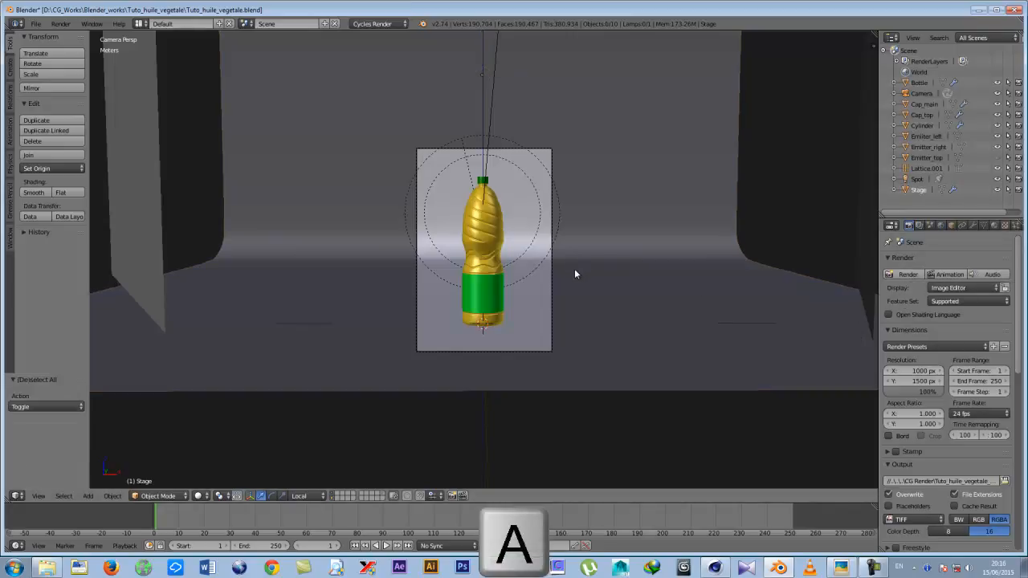
pyautogui.press('F12')
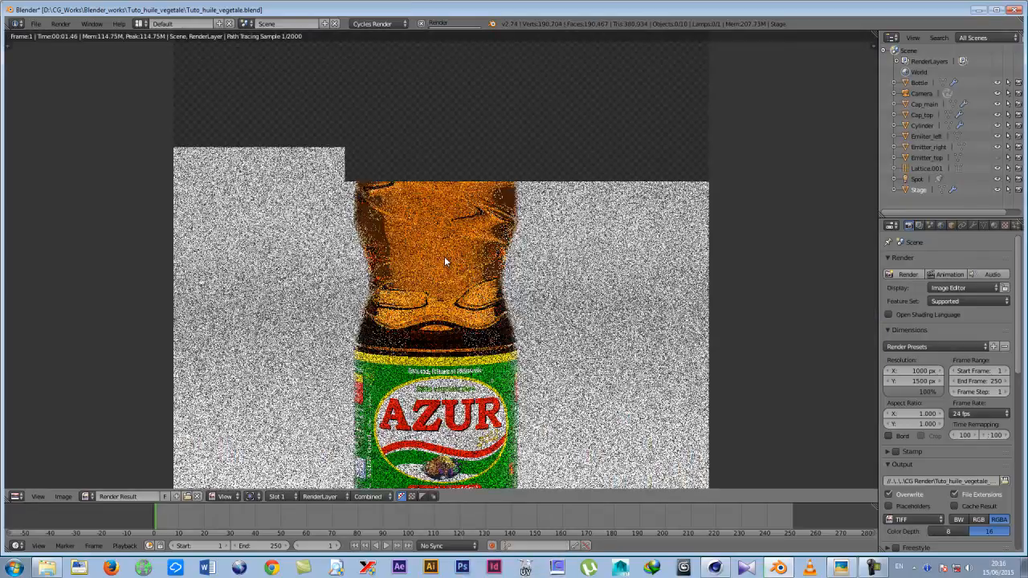
pyautogui.scroll(-1, 443, 257)
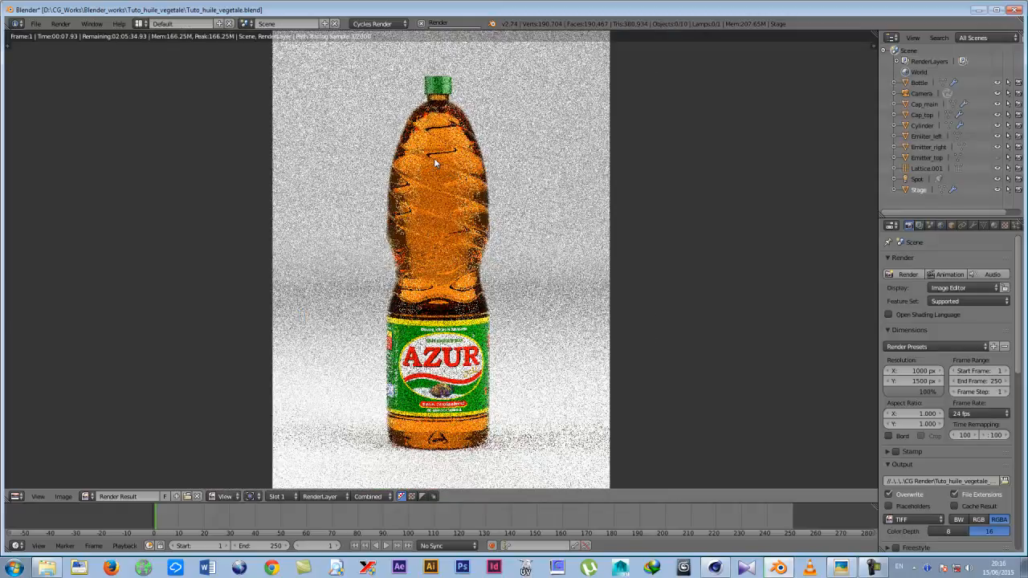
# Examine the noise and detail of the bottle in the ongoing render, both close up and at full view.
pyautogui.scroll(6, 434, 163)
pyautogui.scroll(7, 358, 251)
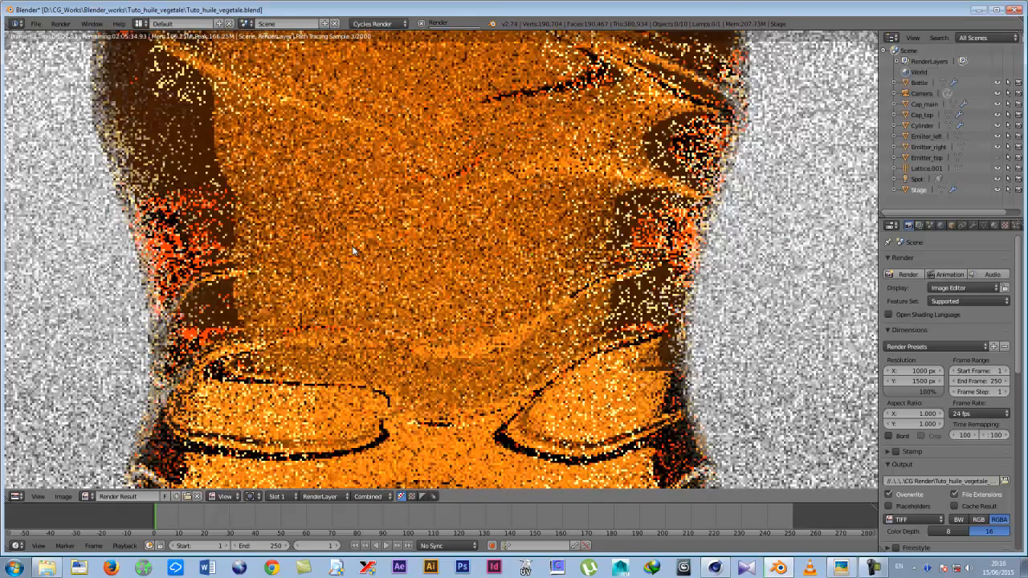
pyautogui.scroll(5, 352, 249)
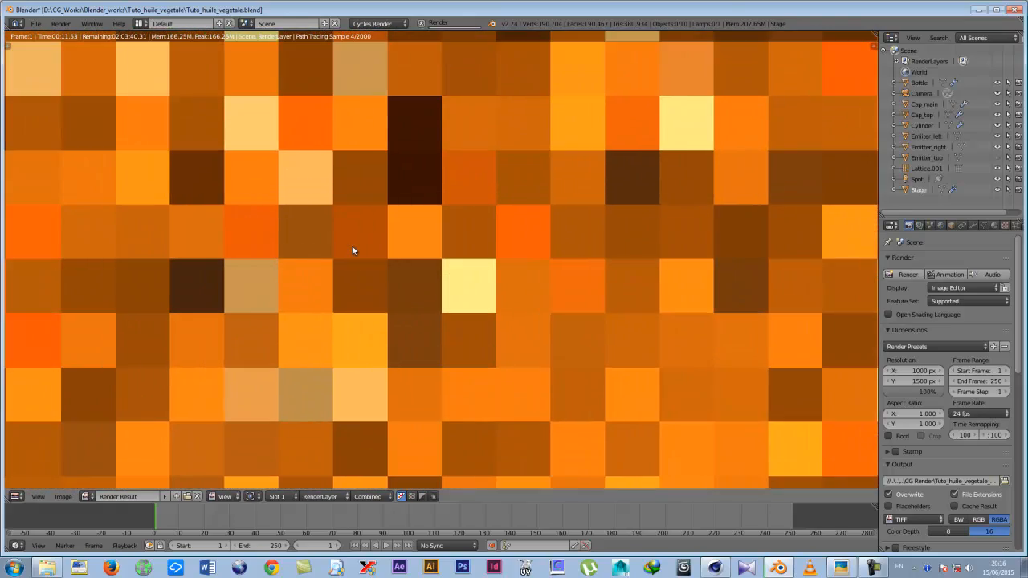
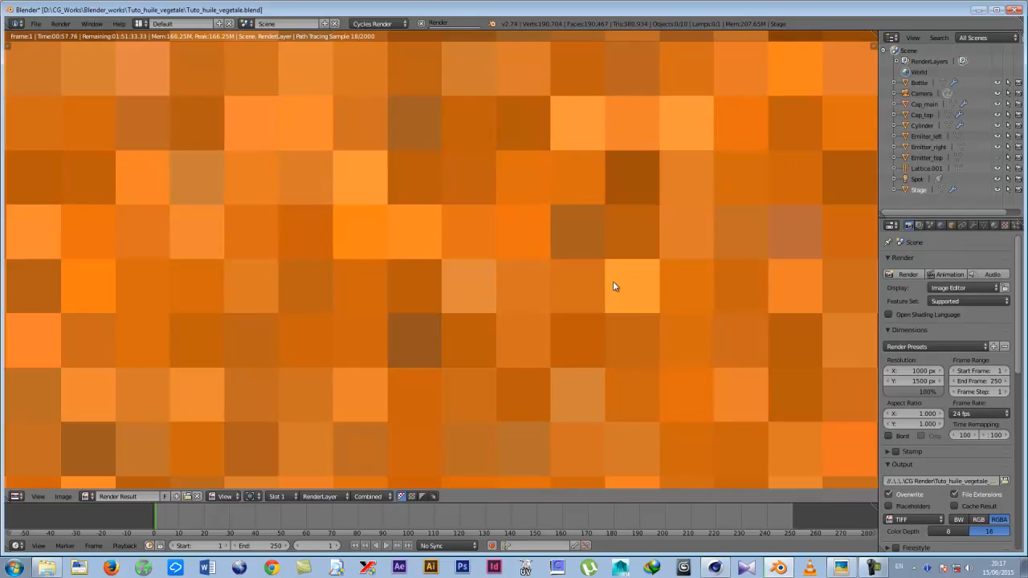
pyautogui.scroll(-10, 613, 281)
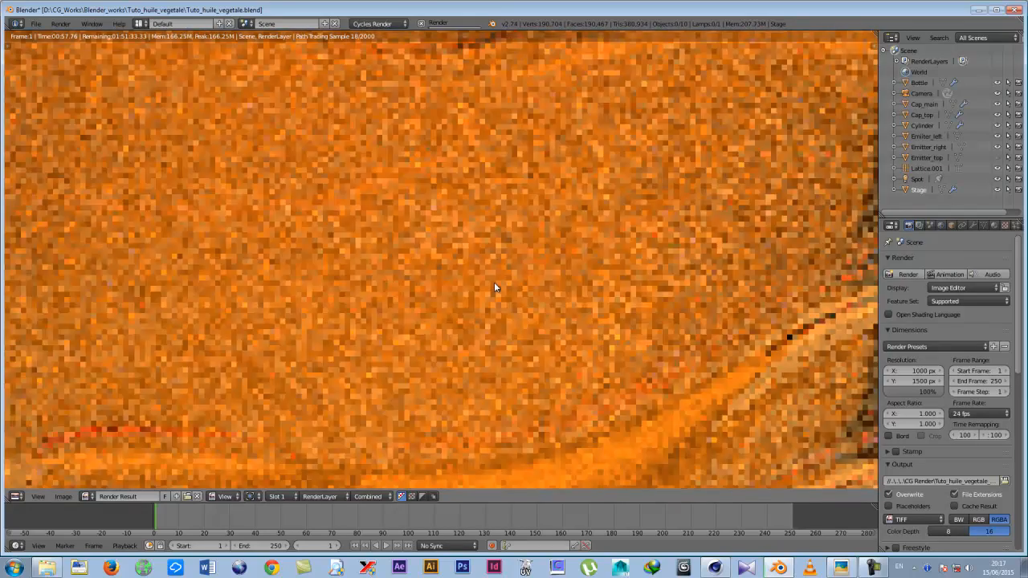
pyautogui.scroll(-6, 494, 282)
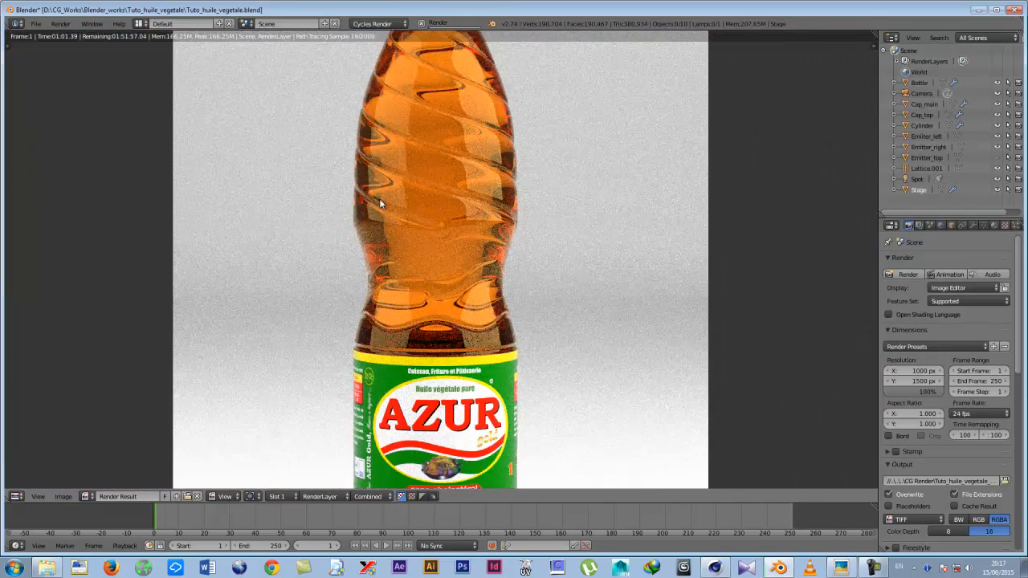
pyautogui.scroll(-3, 450, 245)
pyautogui.scroll(5, 424, 235)
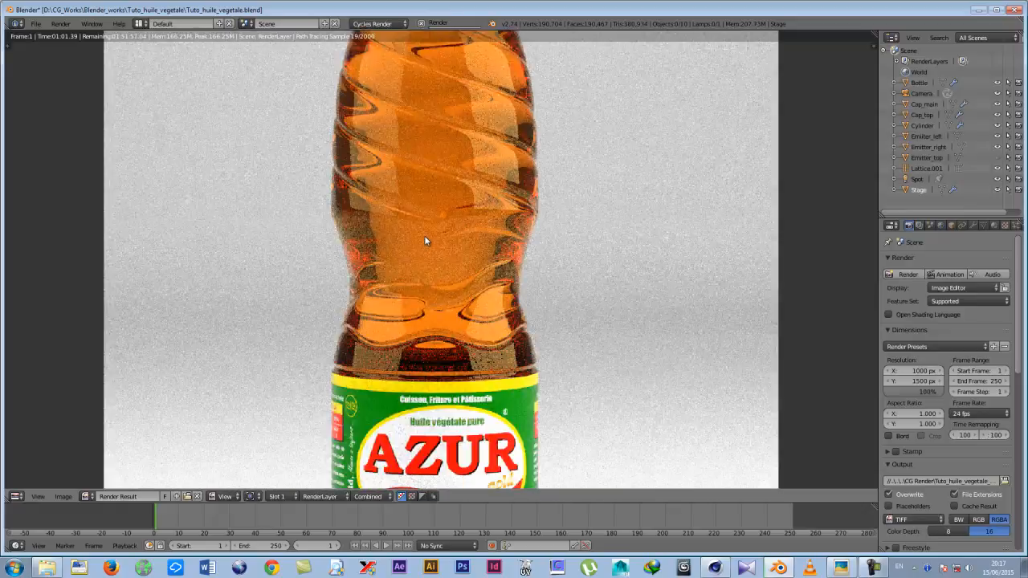
pyautogui.scroll(-6, 469, 295)
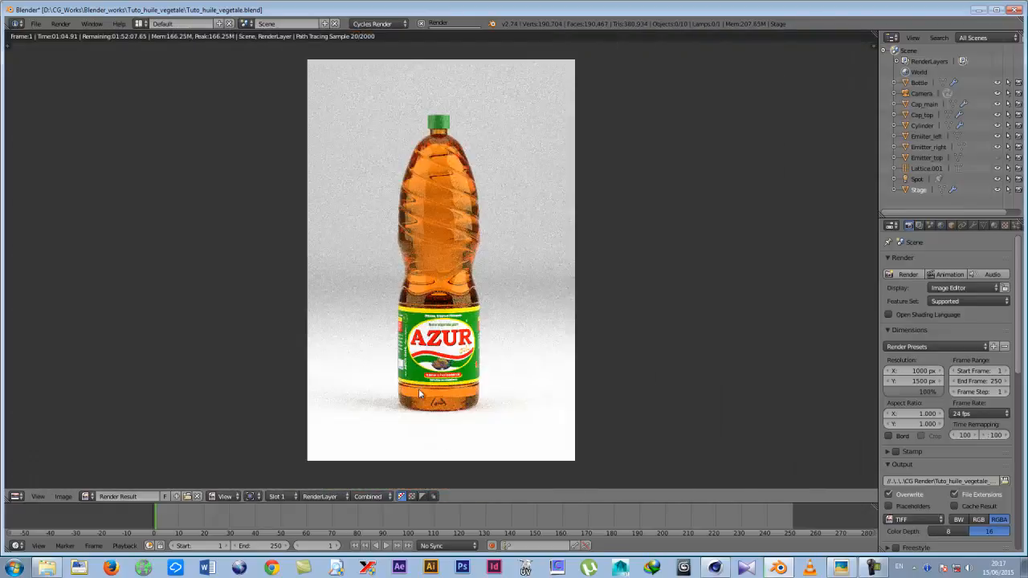
pyautogui.scroll(3, 419, 391)
pyautogui.scroll(4, 419, 391)
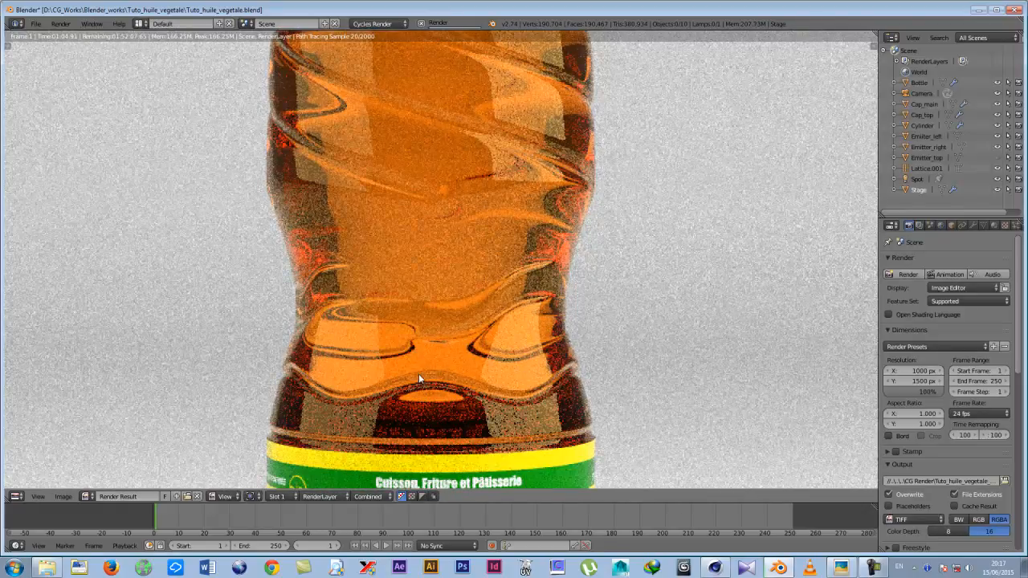
pyautogui.scroll(-5, 420, 380)
pyautogui.scroll(-2, 420, 379)
pyautogui.scroll(2, 419, 379)
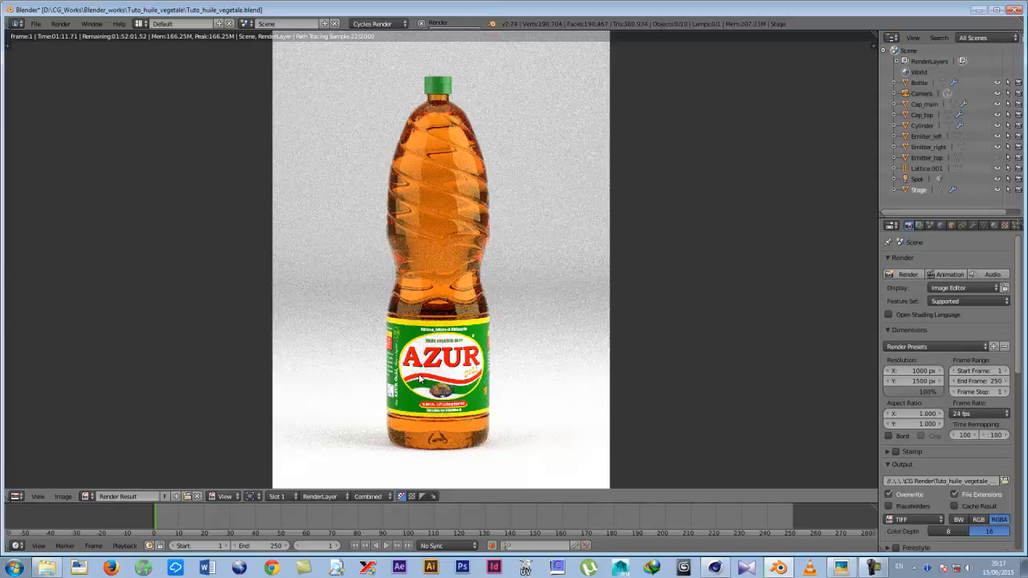
pyautogui.scroll(-1, 422, 376)
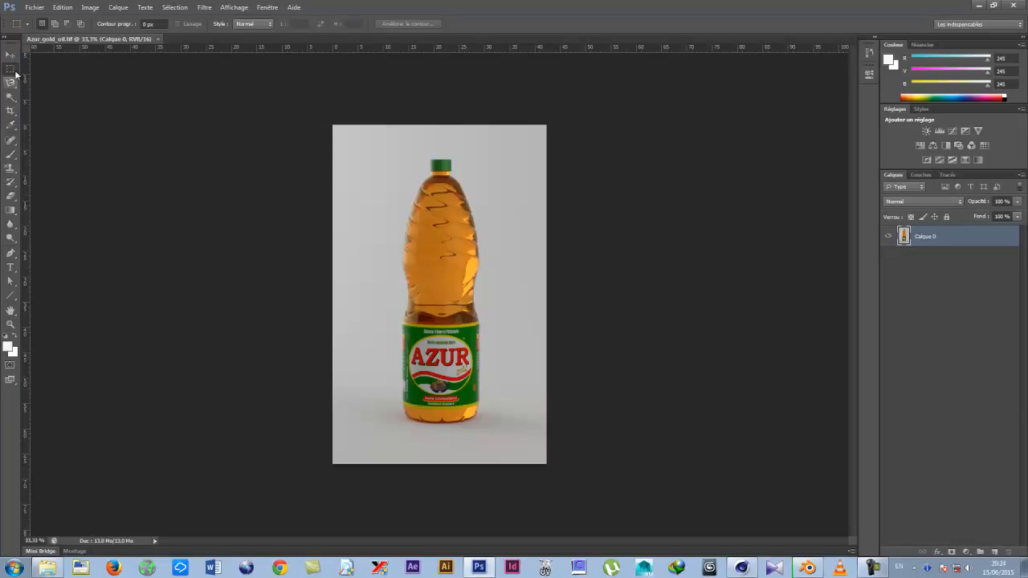
# Activate the Move tool and examine the bottle and its label in Azur_gold_oil.tif, both close up and at full view.
pyautogui.click(10, 55)
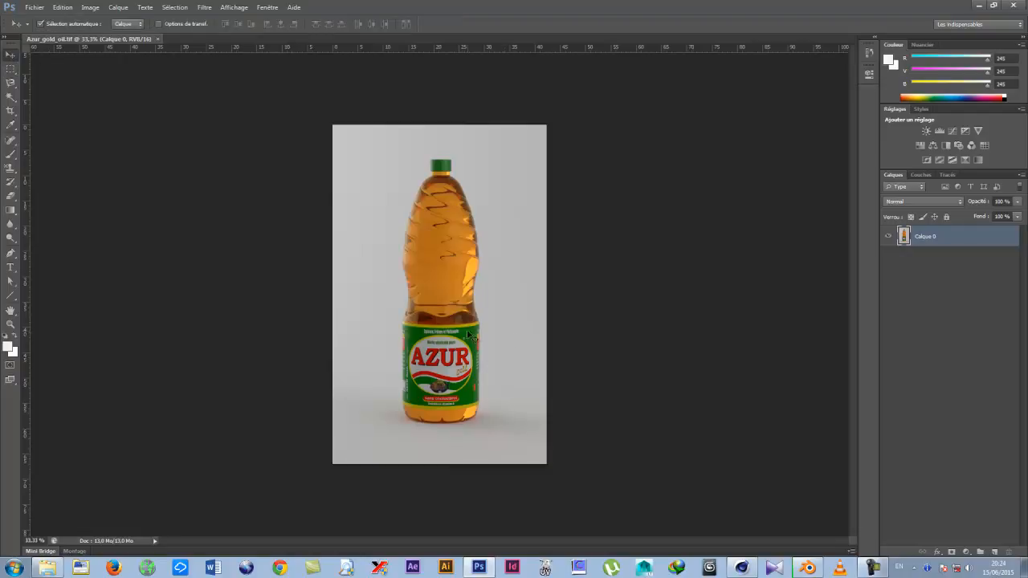
pyautogui.keyDown('alt'); pyautogui.scroll(1, 425, 301); pyautogui.keyUp('alt')
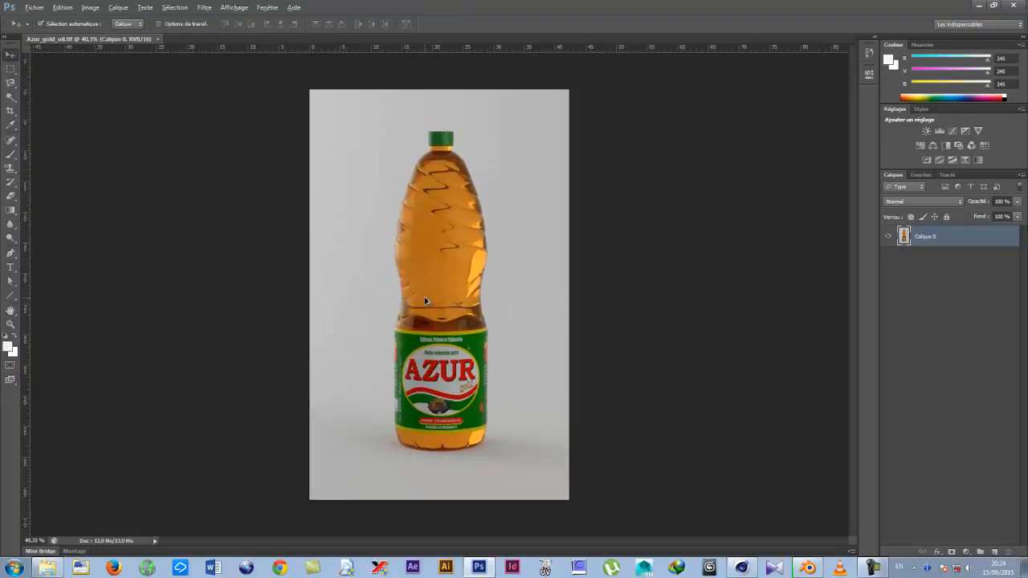
pyautogui.keyDown('alt'); pyautogui.scroll(4, 426, 301); pyautogui.keyUp('alt')
pyautogui.keyDown('alt'); pyautogui.scroll(-3, 425, 301); pyautogui.keyUp('alt')
pyautogui.keyDown('alt'); pyautogui.scroll(1, 411, 395); pyautogui.keyUp('alt')
pyautogui.keyDown('alt'); pyautogui.scroll(4, 411, 395); pyautogui.keyUp('alt')
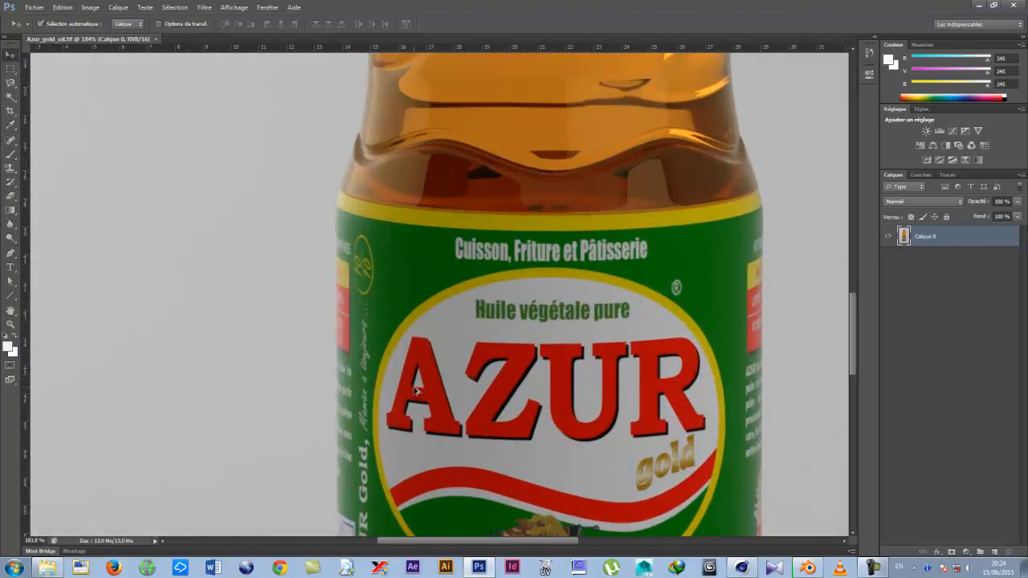
pyautogui.keyDown('alt'); pyautogui.scroll(-3, 415, 390); pyautogui.keyUp('alt')
pyautogui.keyDown('alt'); pyautogui.scroll(-2, 415, 391); pyautogui.keyUp('alt')
pyautogui.keyDown('alt'); pyautogui.scroll(-1, 415, 391); pyautogui.keyUp('alt')
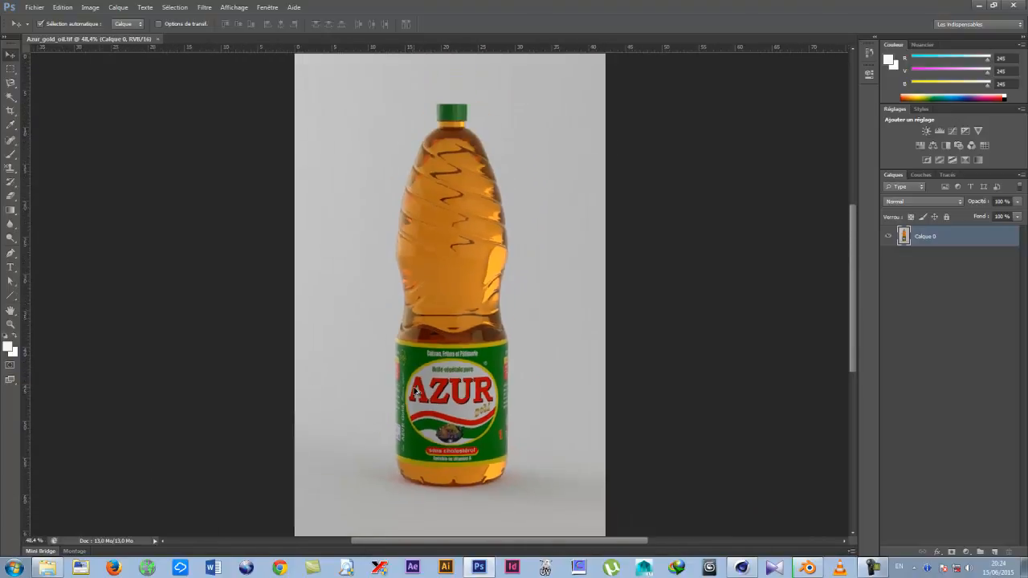
pyautogui.scroll(-1, 415, 390)
pyautogui.keyDown('alt'); pyautogui.scroll(-1, 415, 390); pyautogui.keyUp('alt')
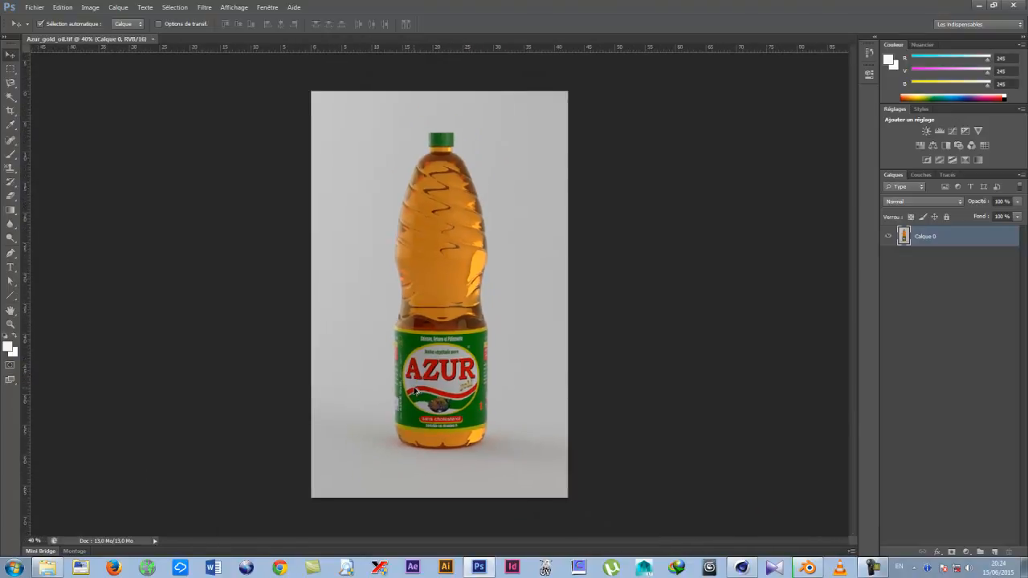
pyautogui.keyDown('alt'); pyautogui.scroll(2, 415, 391); pyautogui.keyUp('alt')
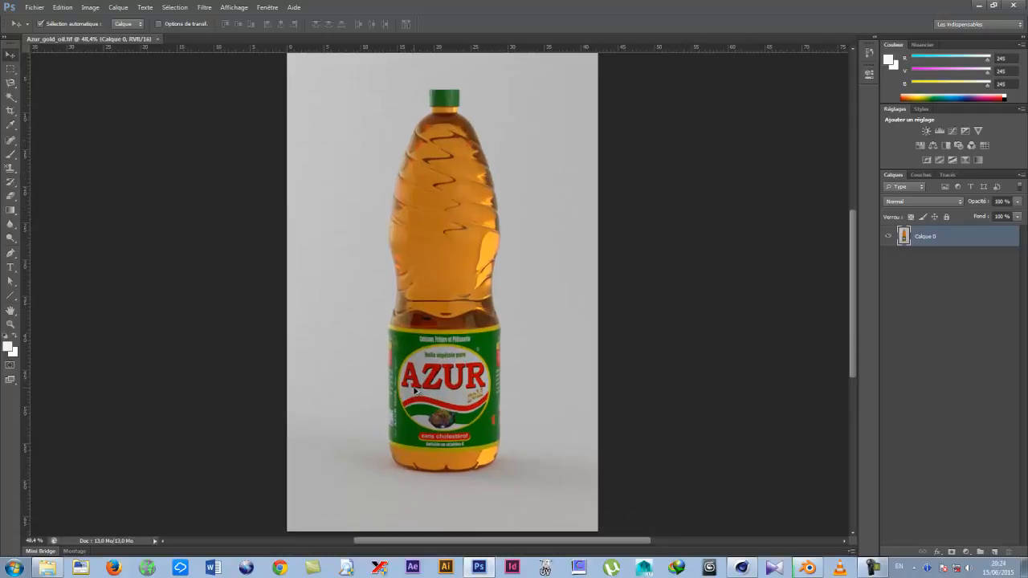
pyautogui.keyDown('alt'); pyautogui.scroll(-1, 416, 391); pyautogui.keyUp('alt')
# Convert the bottle image to 8 bits per channel.
pyautogui.click(91, 8)
pyautogui.moveTo(95, 18)
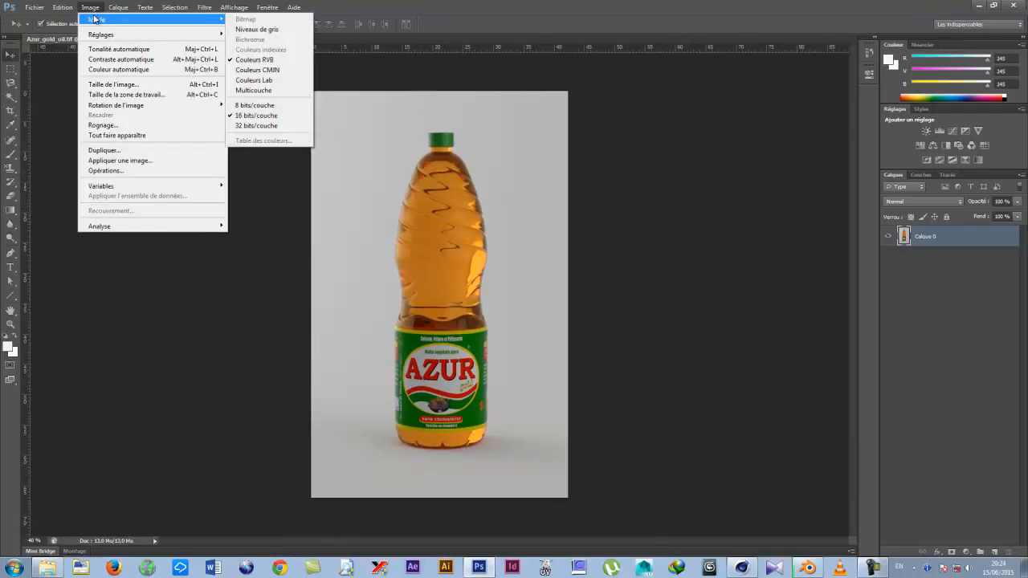
pyautogui.click(256, 105)
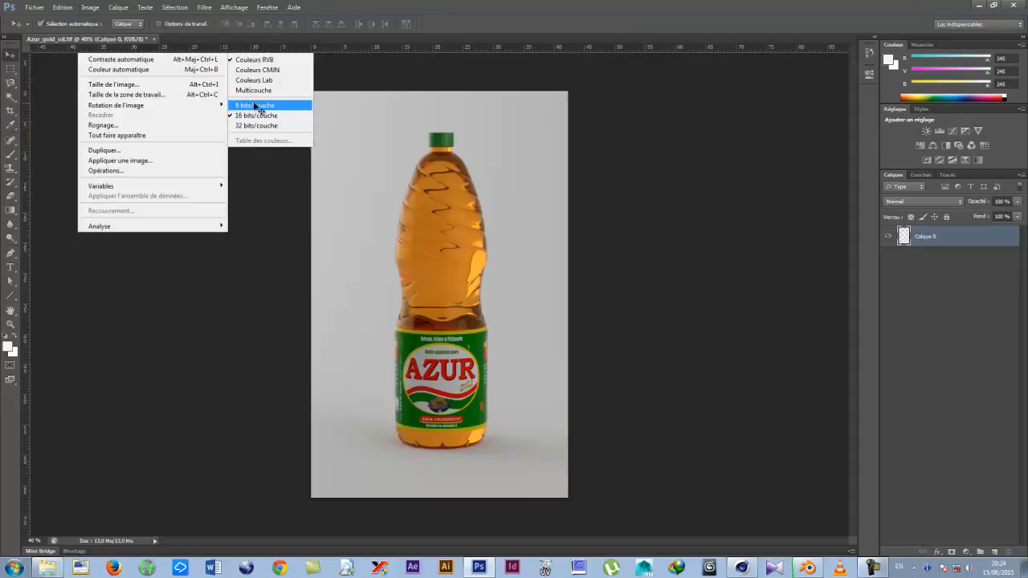
# Apply automatic contrast to the bottle image and inspect the corrected picture.
pyautogui.click(92, 8)
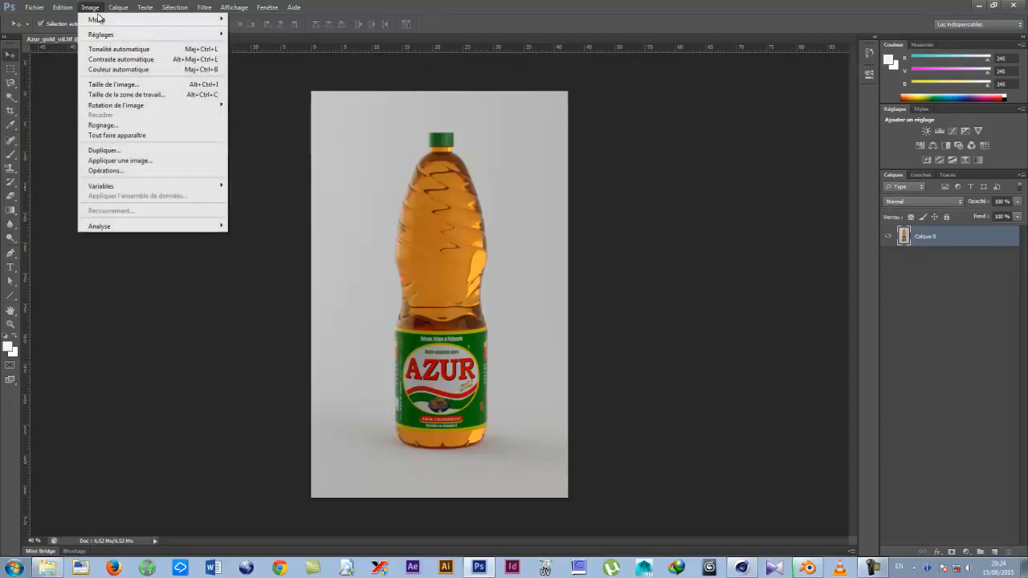
pyautogui.click(107, 70)
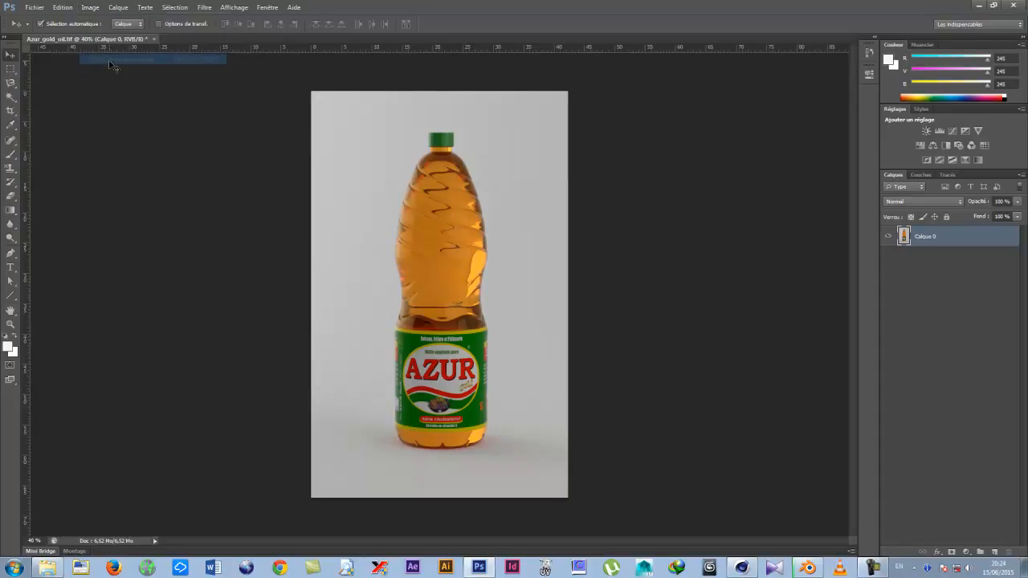
pyautogui.keyDown('alt'); pyautogui.scroll(3, 434, 370); pyautogui.keyUp('alt')
pyautogui.keyDown('alt'); pyautogui.scroll(-3, 431, 367); pyautogui.keyUp('alt')
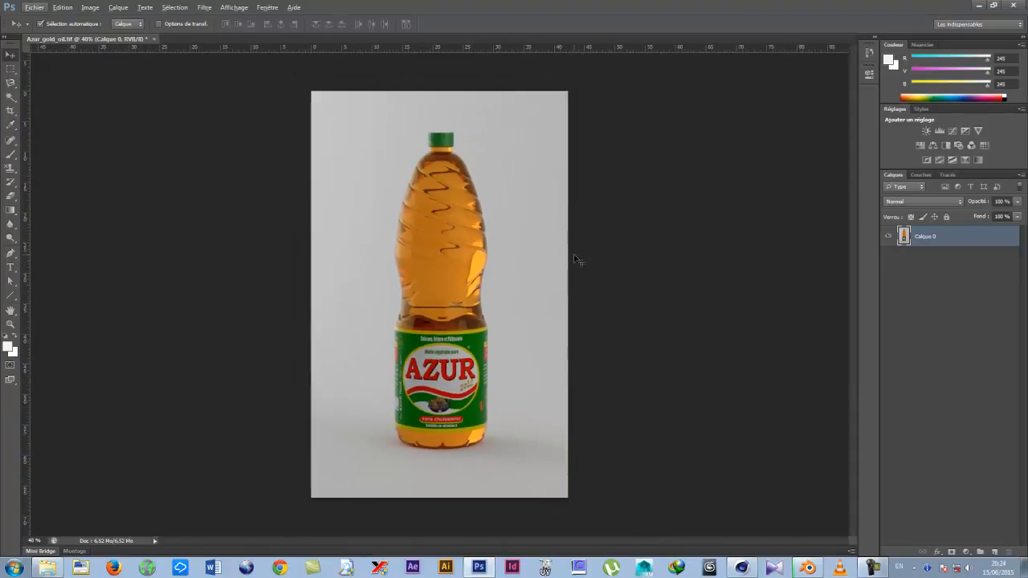
# Brighten the bottle image with Levels by lowering its white input level toward the histogram's main peak.
pyautogui.hotkey('ctrl', 'l')
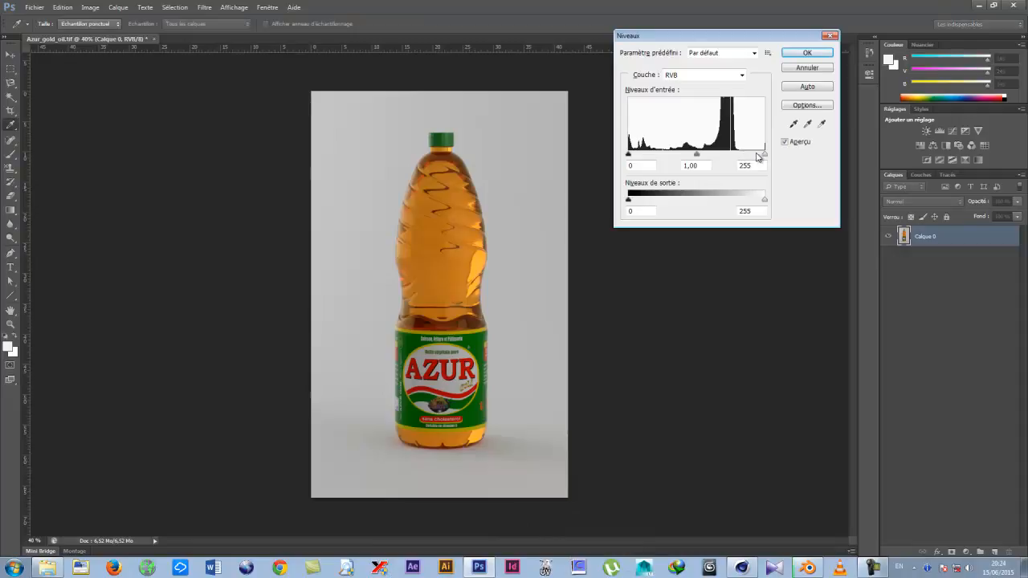
pyautogui.moveTo(767, 158); pyautogui.dragTo(683, 155)
pyautogui.click(808, 52)
pyautogui.press('v')
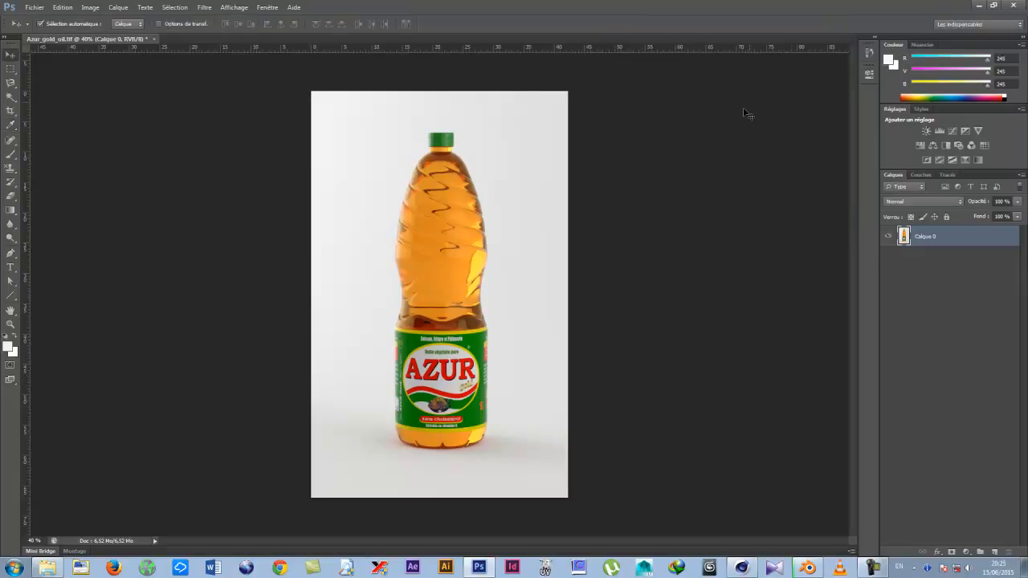
# Apply a slight S-shaped Curves adjustment in RGB, raising highlights from input 224 to output 235 and pulling the shadows down.
pyautogui.hotkey('ctrl', 'm')
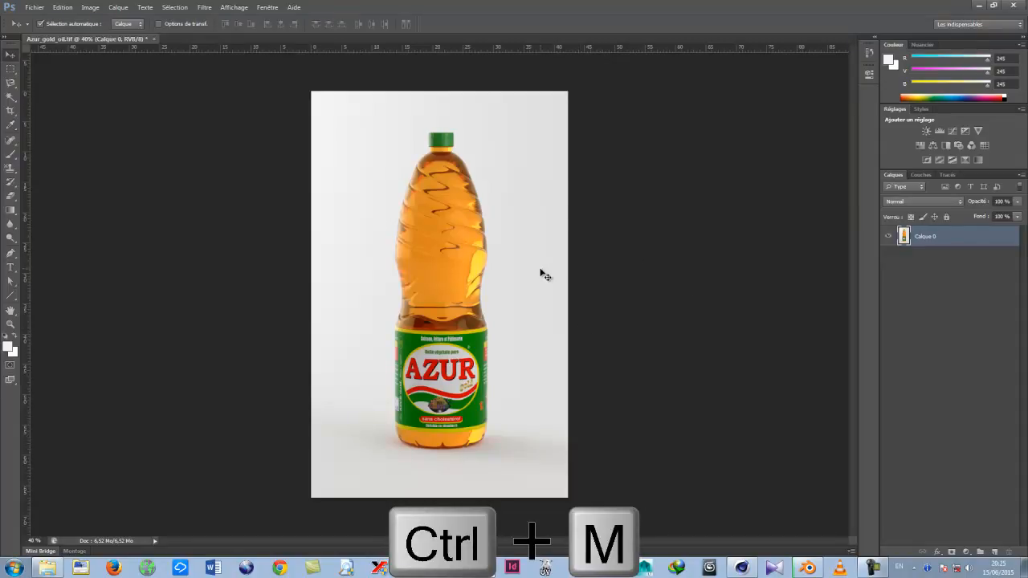
pyautogui.click(90, 7)
pyautogui.moveTo(117, 32)
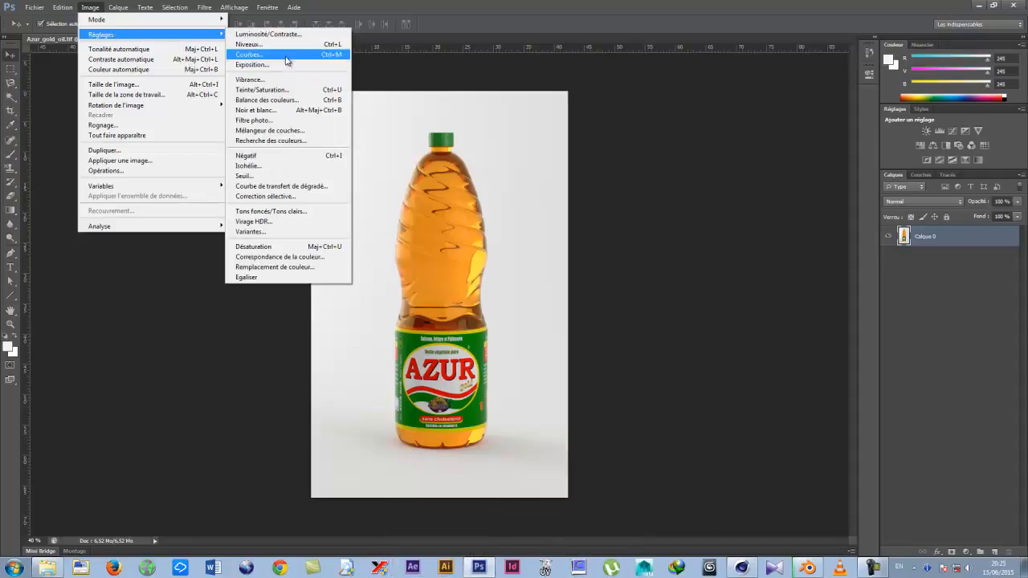
pyautogui.click(259, 58)
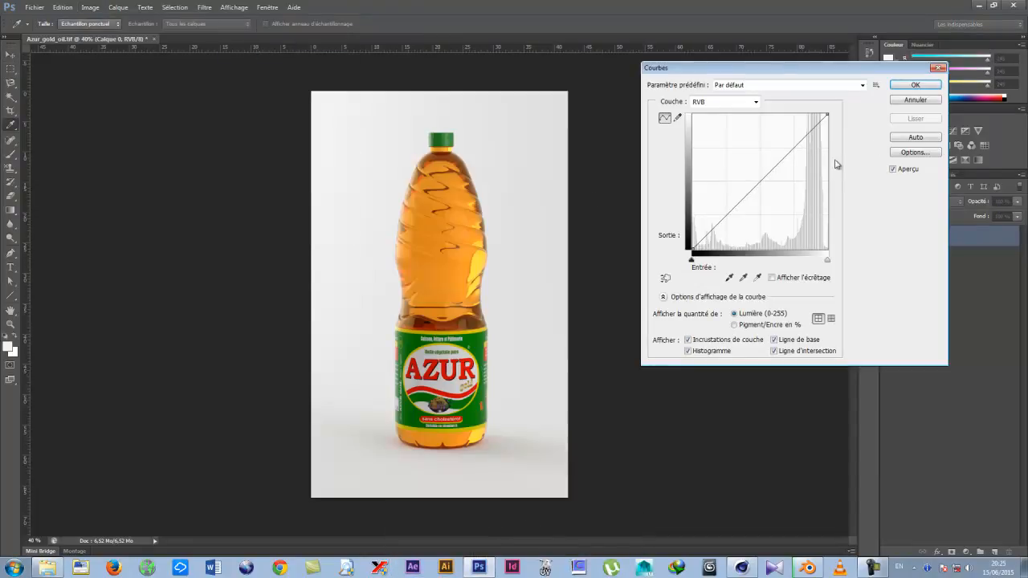
pyautogui.moveTo(815, 126)
pyautogui.mouseDown()
pyautogui.moveTo(816, 137)
pyautogui.moveTo(811, 125)
pyautogui.mouseUp()
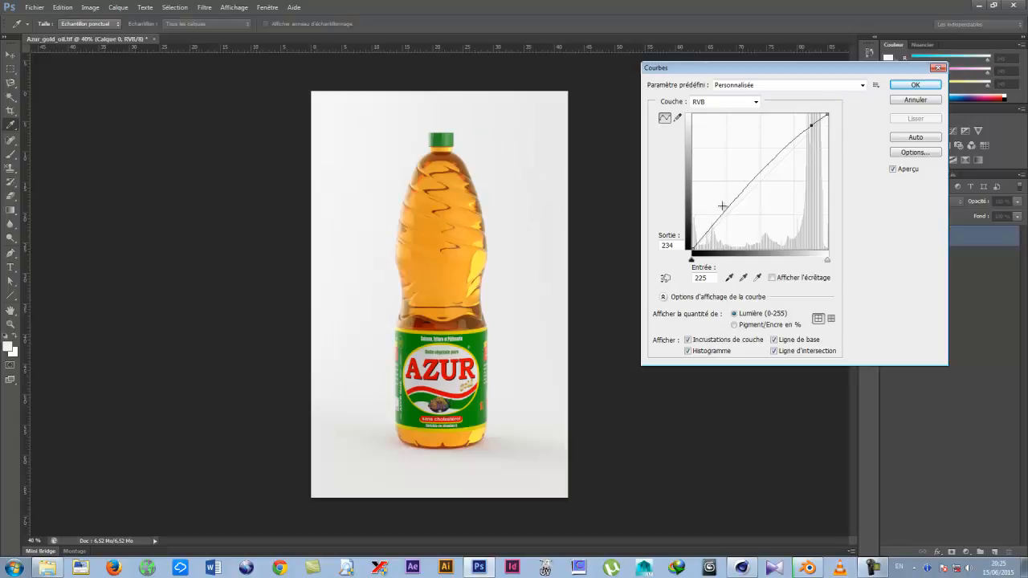
pyautogui.moveTo(711, 229); pyautogui.dragTo(712, 236)
pyautogui.moveTo(812, 125); pyautogui.dragTo(811, 124)
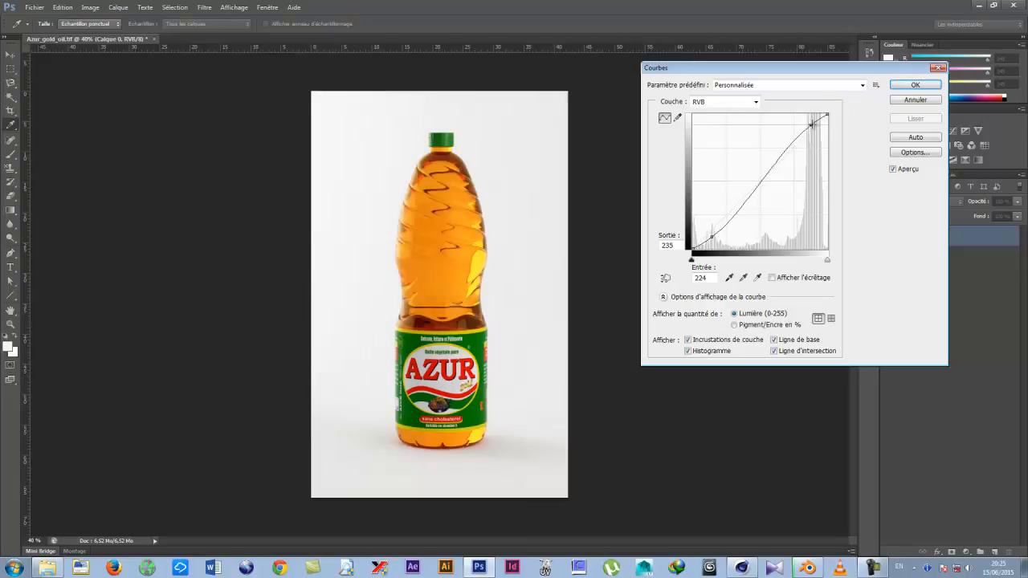
pyautogui.click(712, 236)
pyautogui.moveTo(711, 236); pyautogui.dragTo(713, 235)
pyautogui.click(910, 86)
# Examine the corrected bottle's liquid, highlights and label, both close up and at full view.
pyautogui.keyDown('alt'); pyautogui.scroll(2, 417, 373); pyautogui.keyUp('alt')
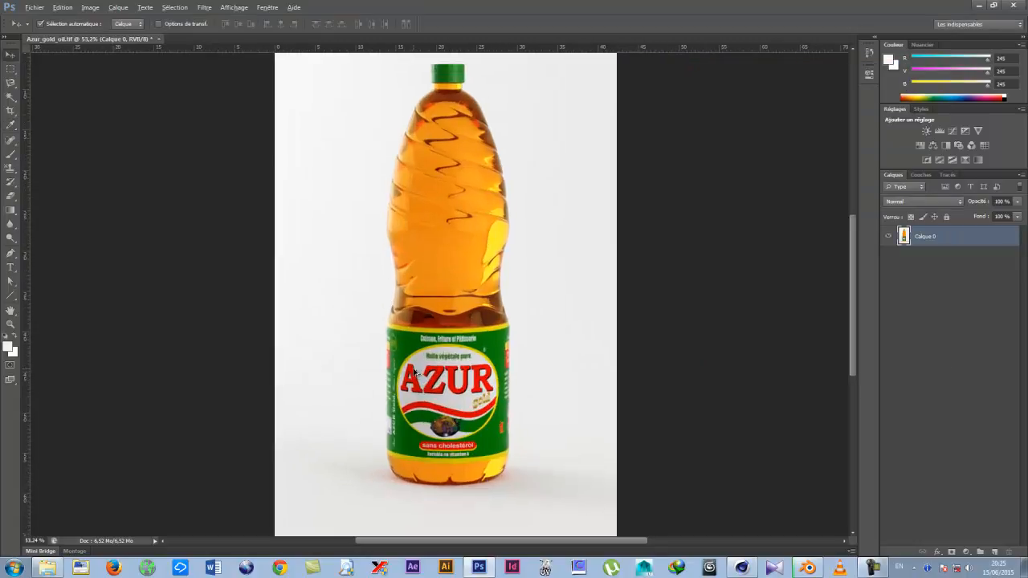
pyautogui.keyDown('alt'); pyautogui.scroll(2, 414, 372); pyautogui.keyUp('alt')
pyautogui.keyDown('alt'); pyautogui.scroll(5, 414, 371); pyautogui.keyUp('alt')
pyautogui.keyDown('alt'); pyautogui.scroll(-6, 415, 371); pyautogui.keyUp('alt')
pyautogui.keyDown('alt'); pyautogui.scroll(2, 414, 371); pyautogui.keyUp('alt')
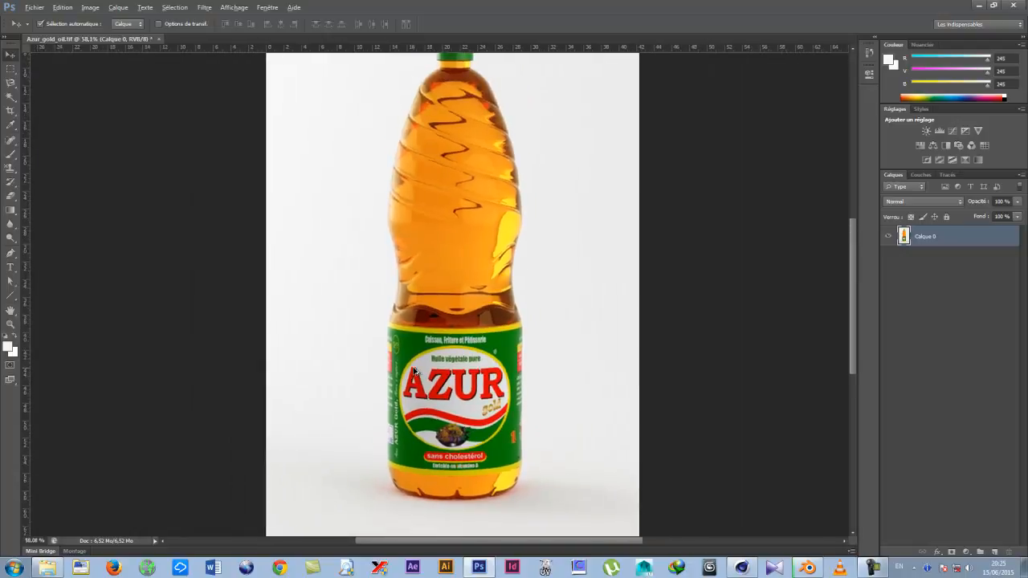
pyautogui.keyDown('alt'); pyautogui.scroll(-5, 434, 322); pyautogui.keyUp('alt')
pyautogui.keyDown('alt'); pyautogui.scroll(10, 448, 265); pyautogui.keyUp('alt')
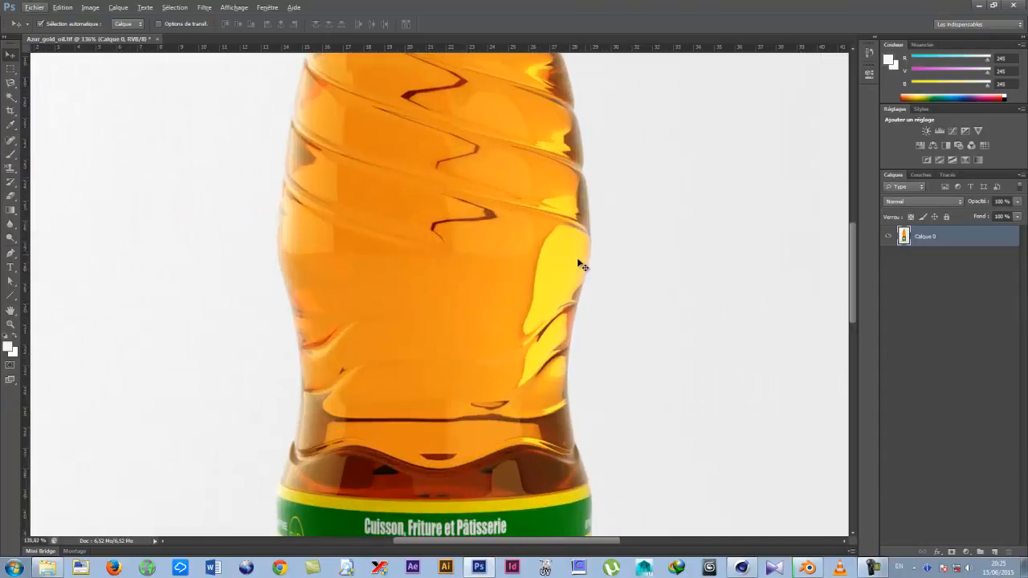
pyautogui.keyDown('alt'); pyautogui.scroll(-3, 398, 308); pyautogui.keyUp('alt')
pyautogui.keyDown('alt'); pyautogui.scroll(-3, 397, 308); pyautogui.keyUp('alt')
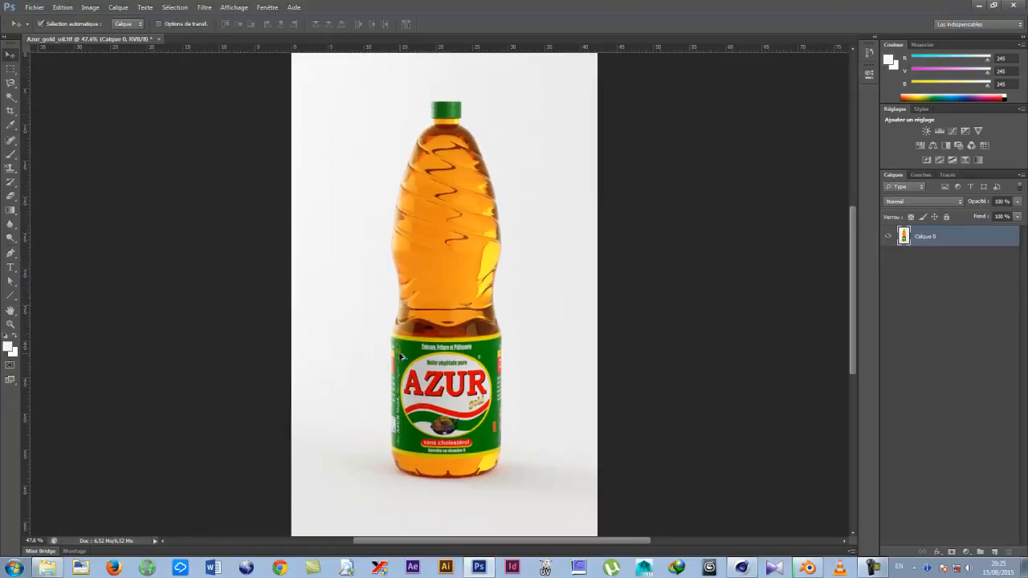
pyautogui.keyDown('alt'); pyautogui.scroll(1, 401, 357); pyautogui.keyUp('alt')
pyautogui.keyDown('alt'); pyautogui.scroll(-1, 401, 357); pyautogui.keyUp('alt')
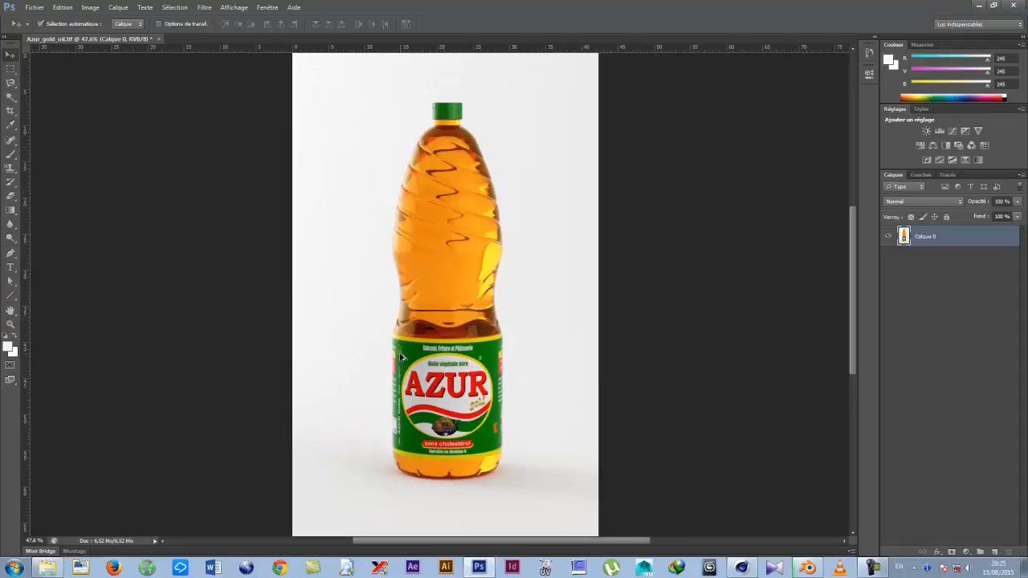
pyautogui.keyDown('alt'); pyautogui.scroll(-1, 401, 357); pyautogui.keyUp('alt')
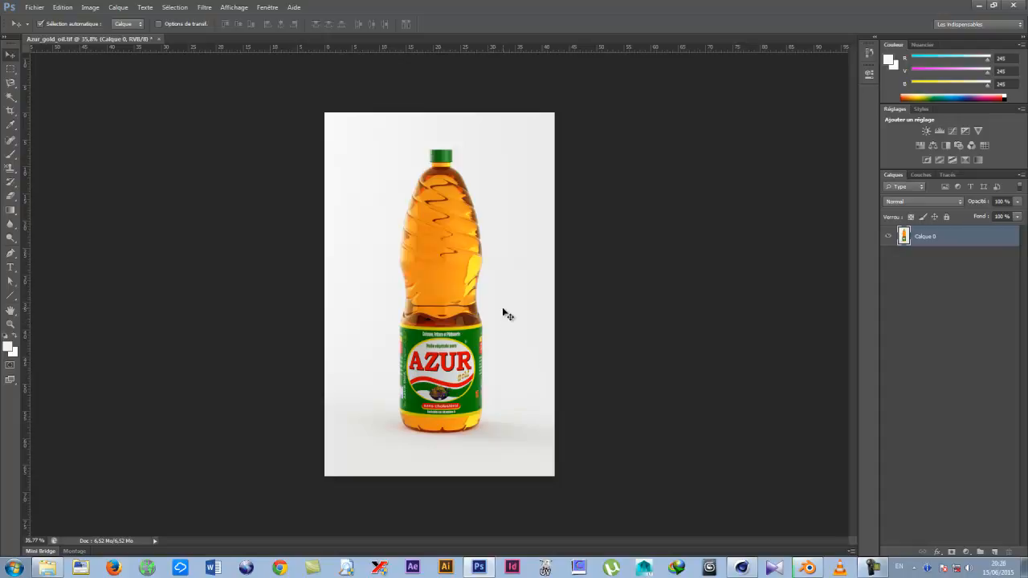
pyautogui.keyDown('alt'); pyautogui.scroll(1, 414, 377); pyautogui.keyUp('alt')
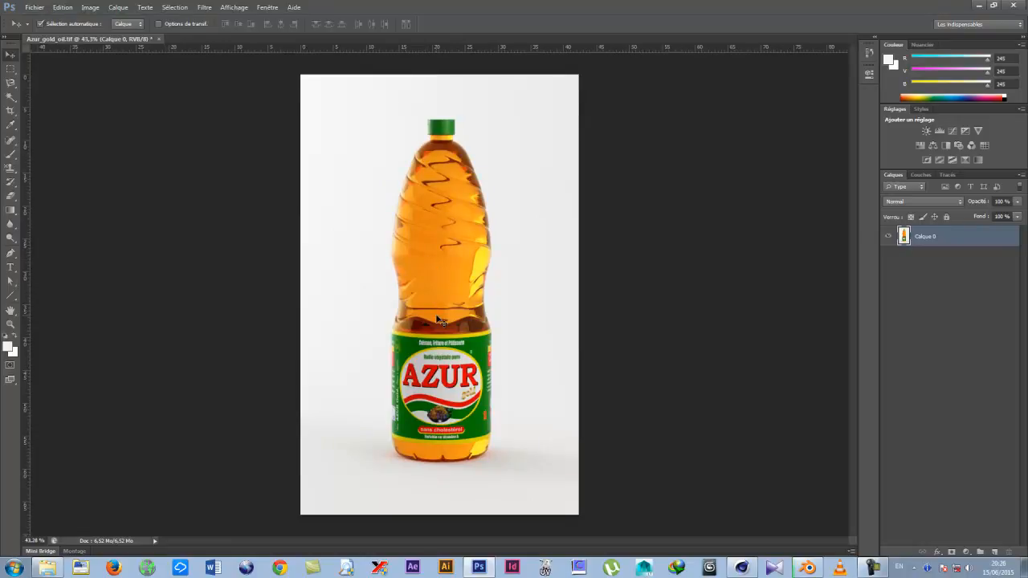
pyautogui.keyDown('alt'); pyautogui.scroll(4, 437, 319); pyautogui.keyUp('alt')
pyautogui.keyDown('alt'); pyautogui.scroll(-4, 438, 320); pyautogui.keyUp('alt')
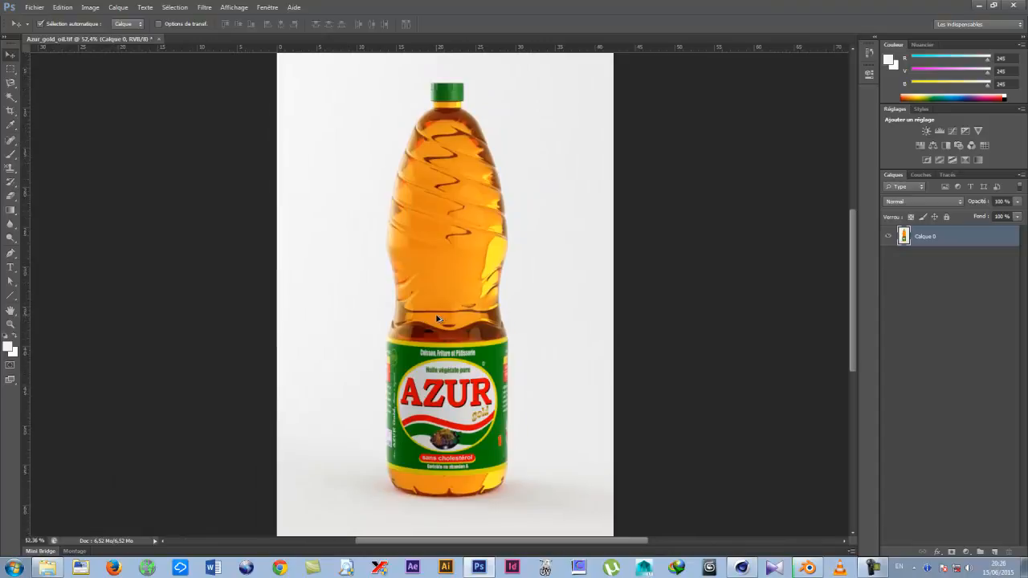
pyautogui.keyDown('alt'); pyautogui.scroll(-2, 438, 319); pyautogui.keyUp('alt')
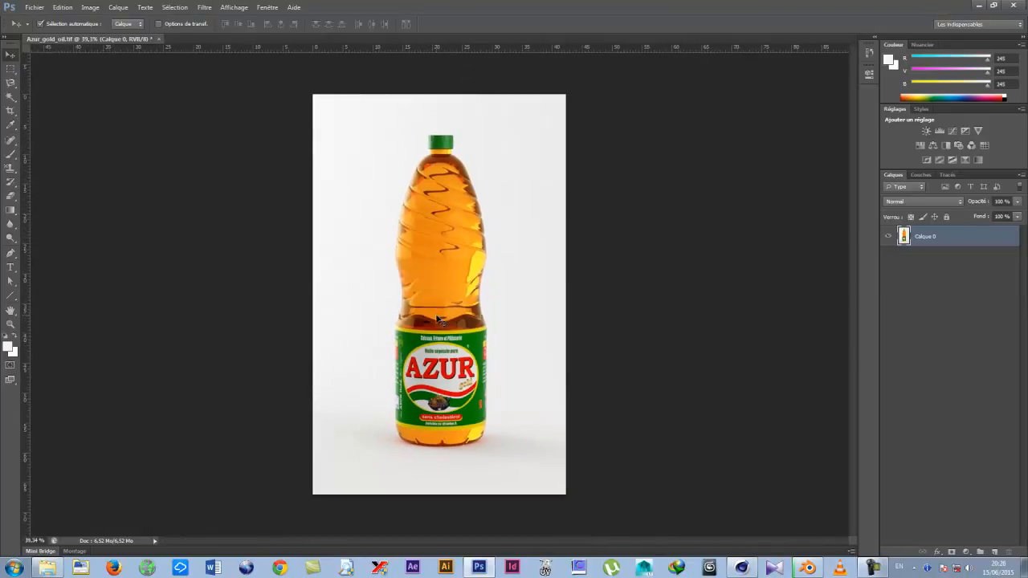
# Save a JPEG copy named Azur_gold_oil.jpg to the desktop with the sRGB IEC61966-2.1 profile embedded and quality 12 (Maximum).
pyautogui.hotkey('ctrl', 'shift', 's')
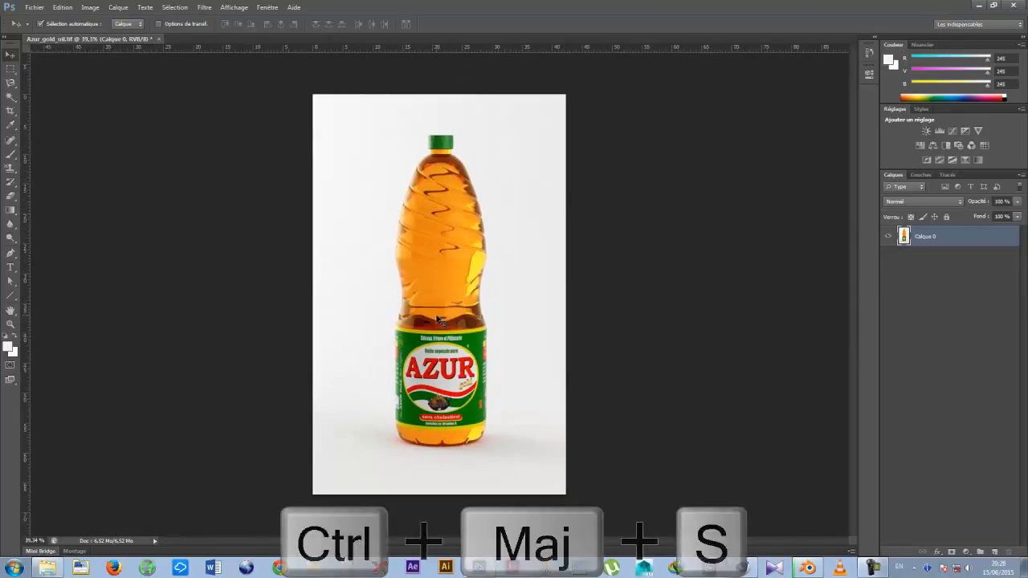
pyautogui.click(388, 160)
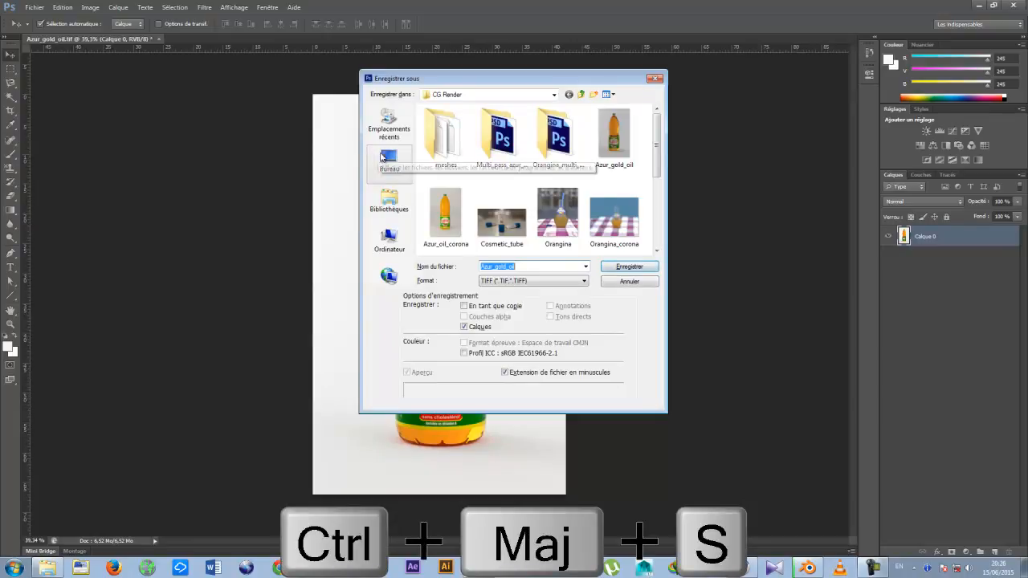
pyautogui.click(518, 281)
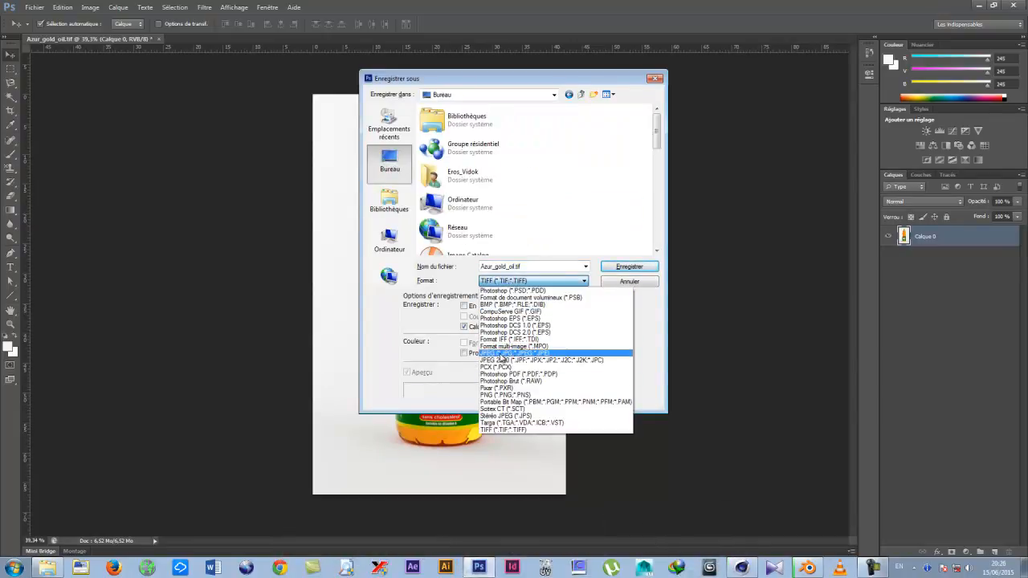
pyautogui.click(511, 353)
pyautogui.click(464, 353)
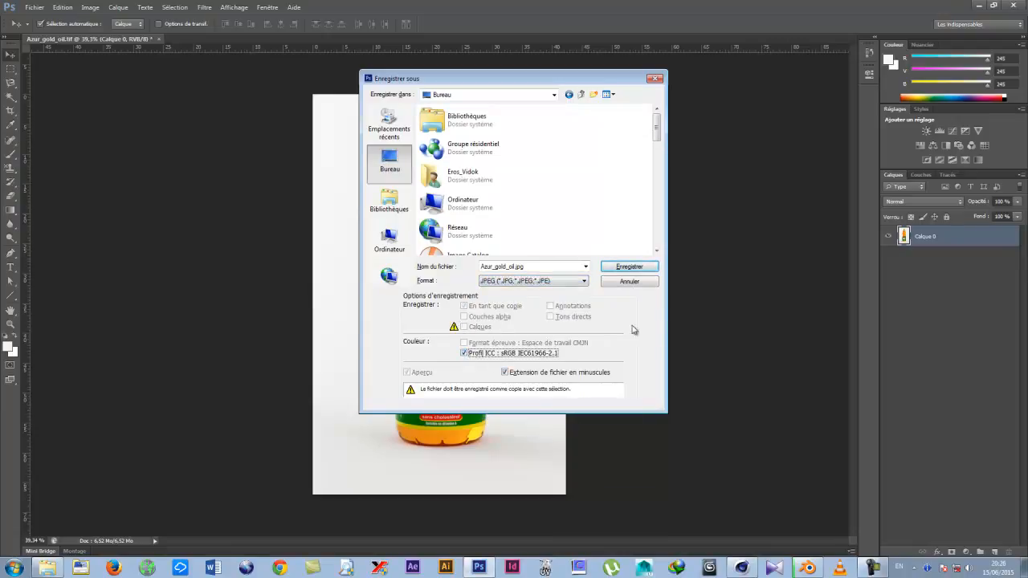
pyautogui.click(629, 266)
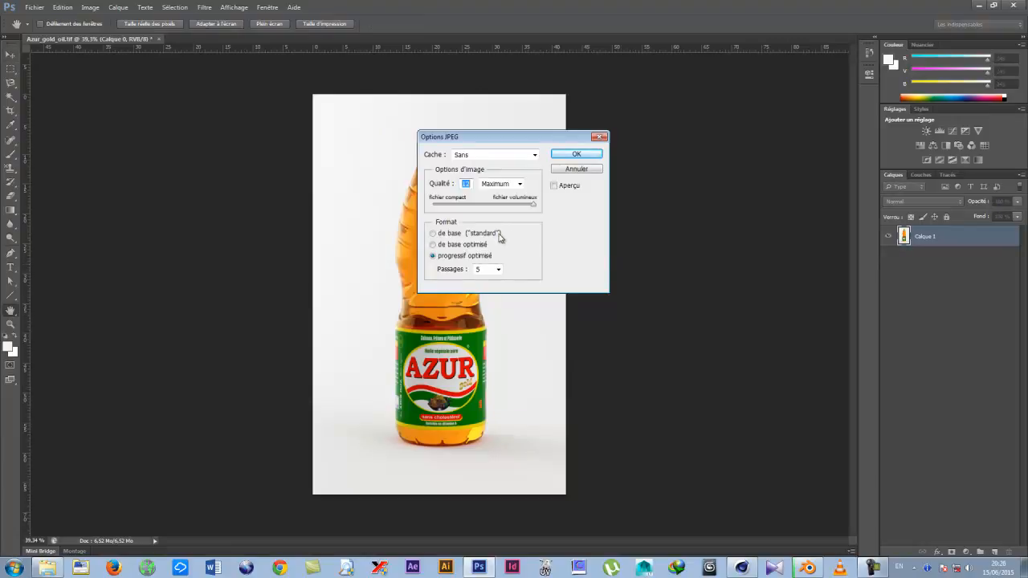
pyautogui.click(575, 156)
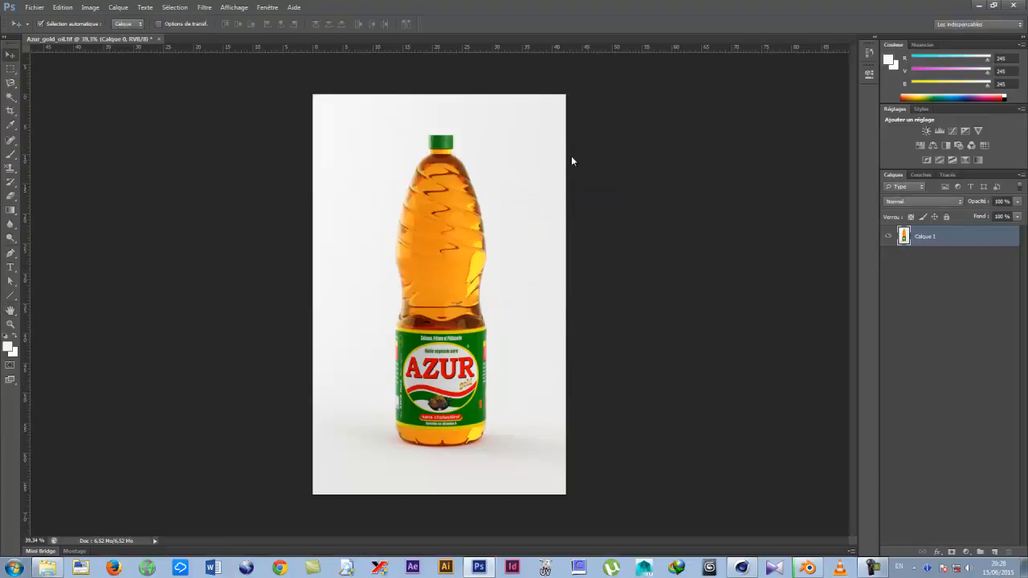